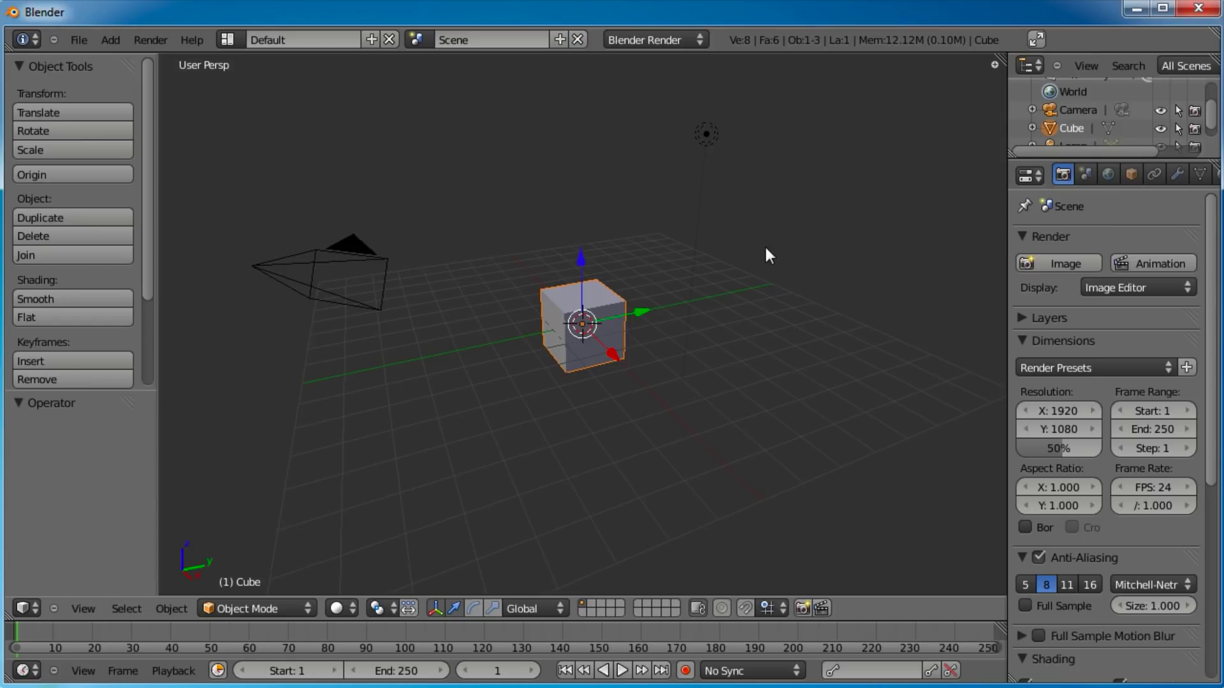
Delete the default cube from the scene
scroll(765, 248, "up", 2)
middle_click_drag(615, 367, 597, 412)
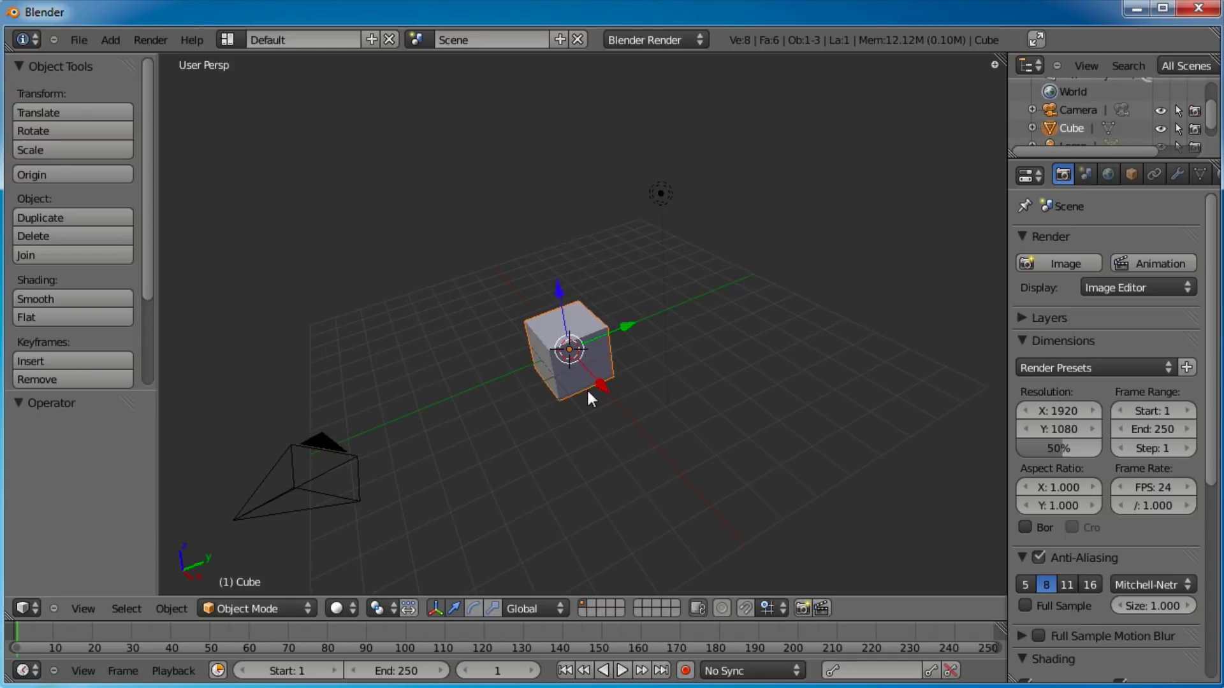
key("x")
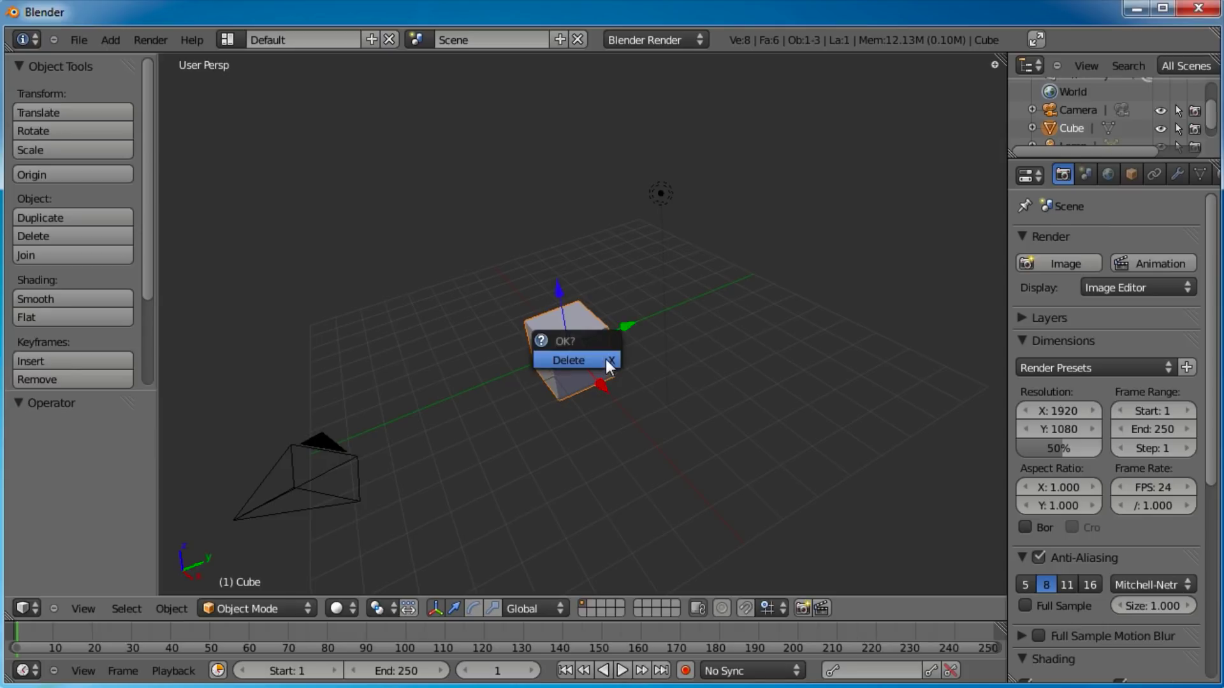
left_click(605, 358)
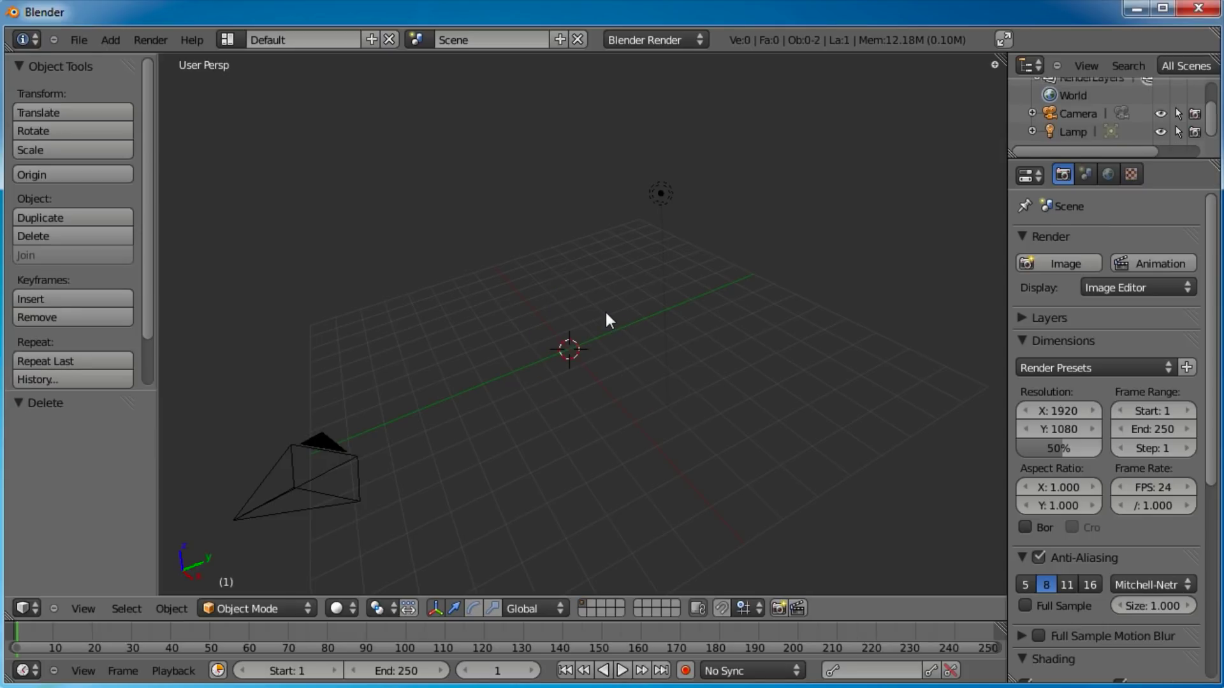
Add an icosphere mesh at the 3D cursor in the centre of the scene
key("shift+a")
mouse_move(605, 313)
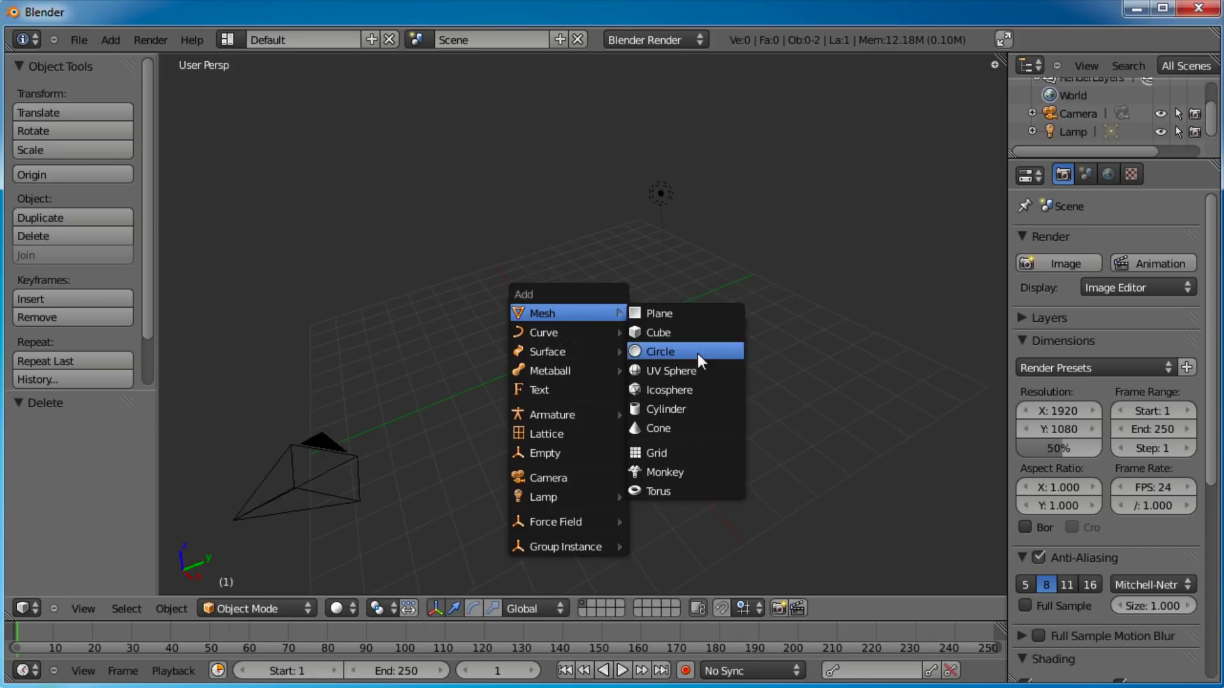
left_click(664, 388)
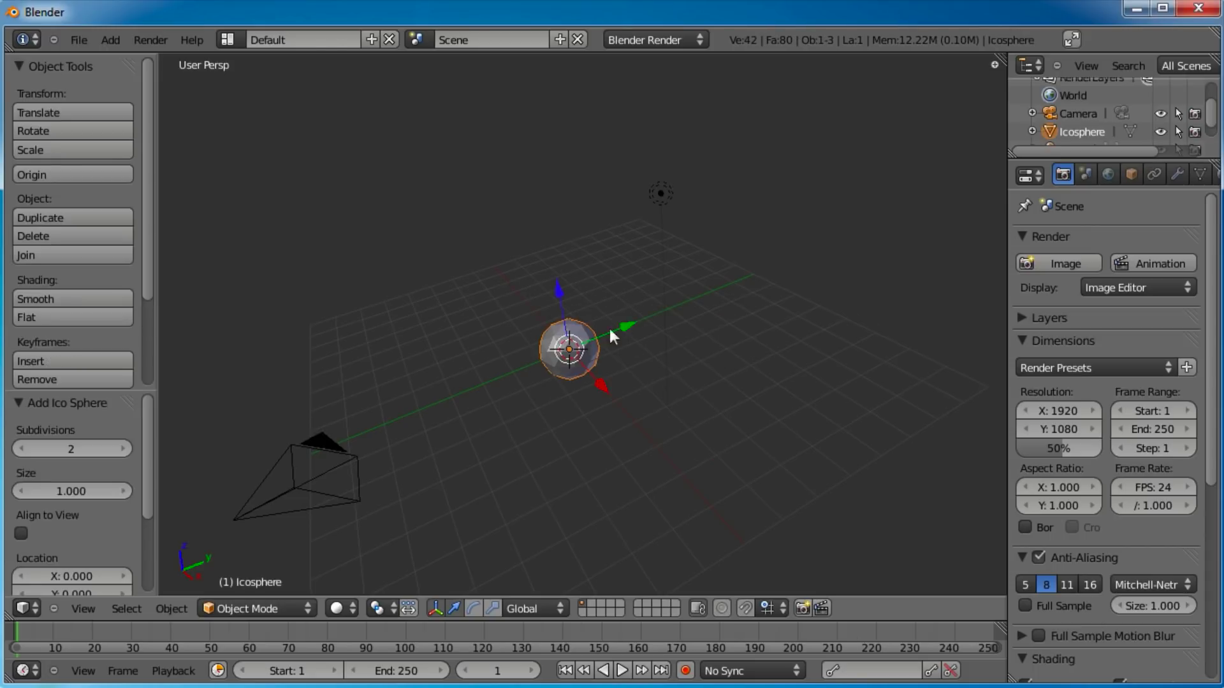
Shade the icosphere smooth and add a Subdivision Surface modifier to it, working in the orthographic front view
key("KP_1")
key("KP_5")
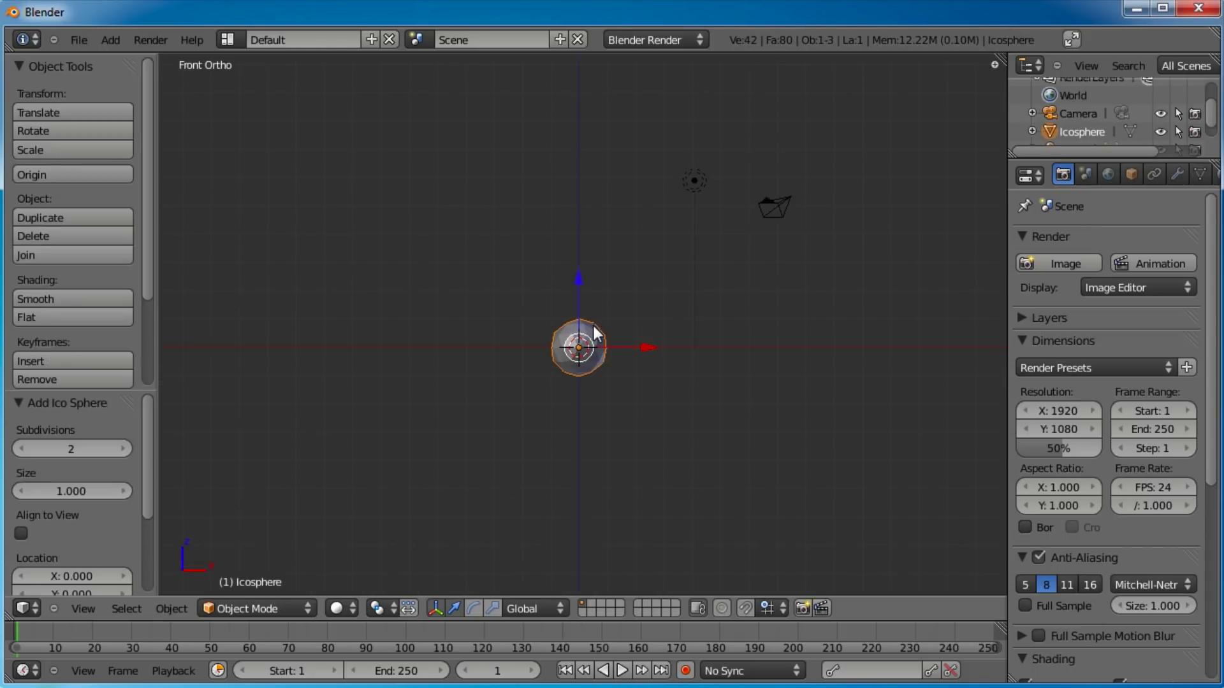
scroll(594, 327, "up", 6)
mouse_move(594, 326)
middle_mouse_down("shift")
mouse_move(609, 388)
mouse_move(594, 342)
middle_mouse_up("shift")
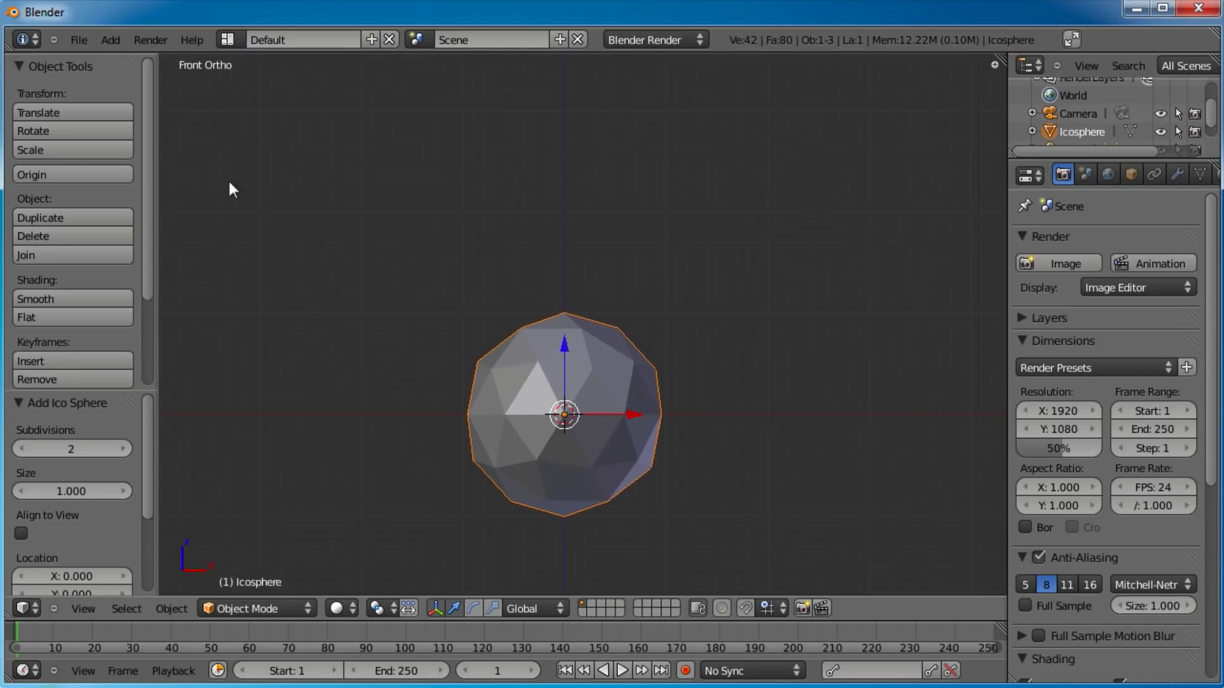
left_click(85, 298)
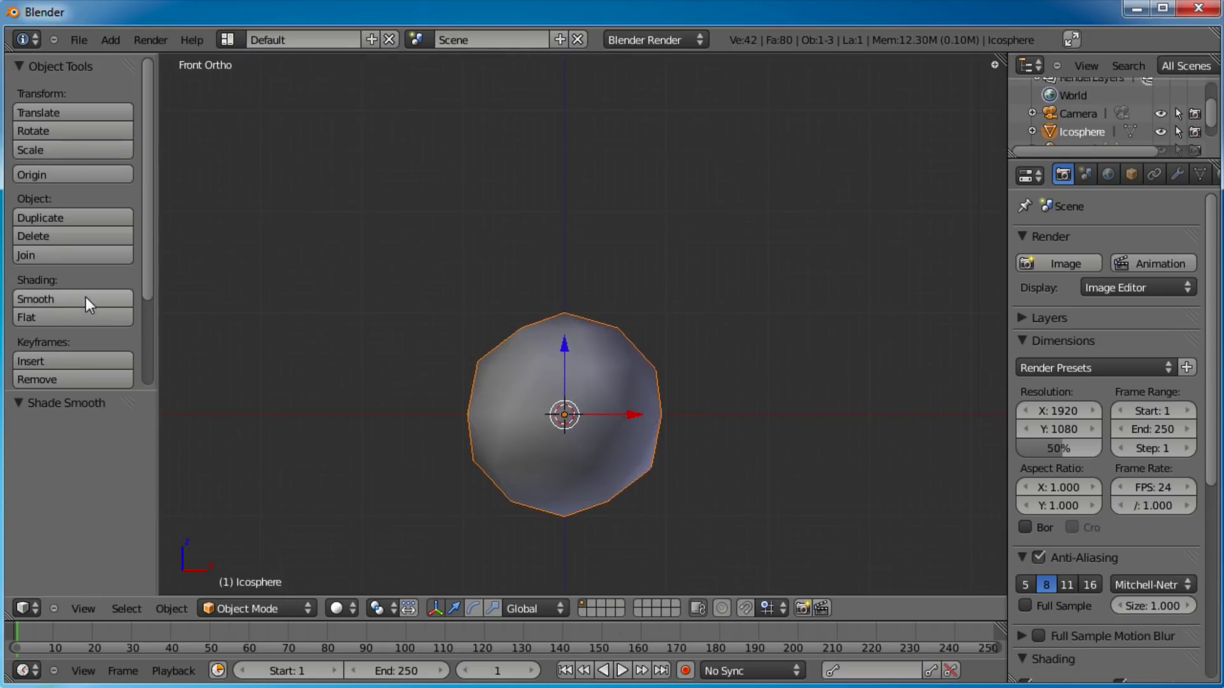
left_click(1175, 175)
left_click(1072, 264)
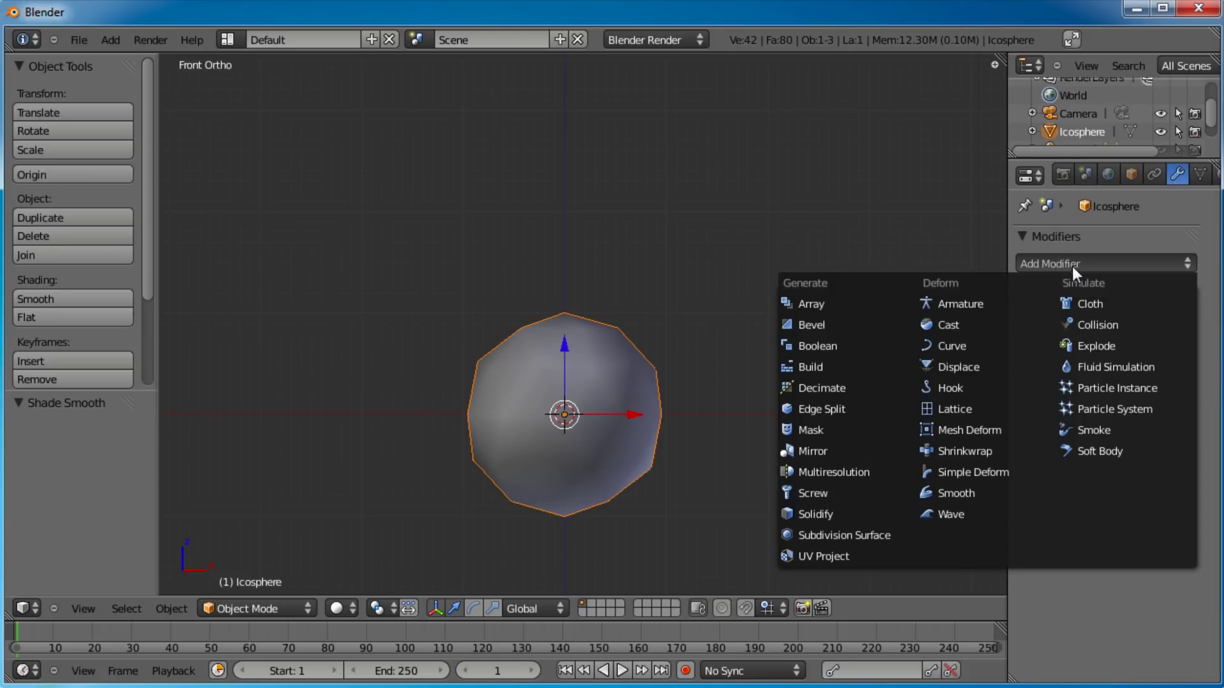
left_click(844, 537)
Enter Edit Mode in the orthographic top view and trackball-rotate the whole icosphere mesh to tilt its topology
middle_click_drag(622, 339, 580, 308)
scroll(580, 307, "up", 3)
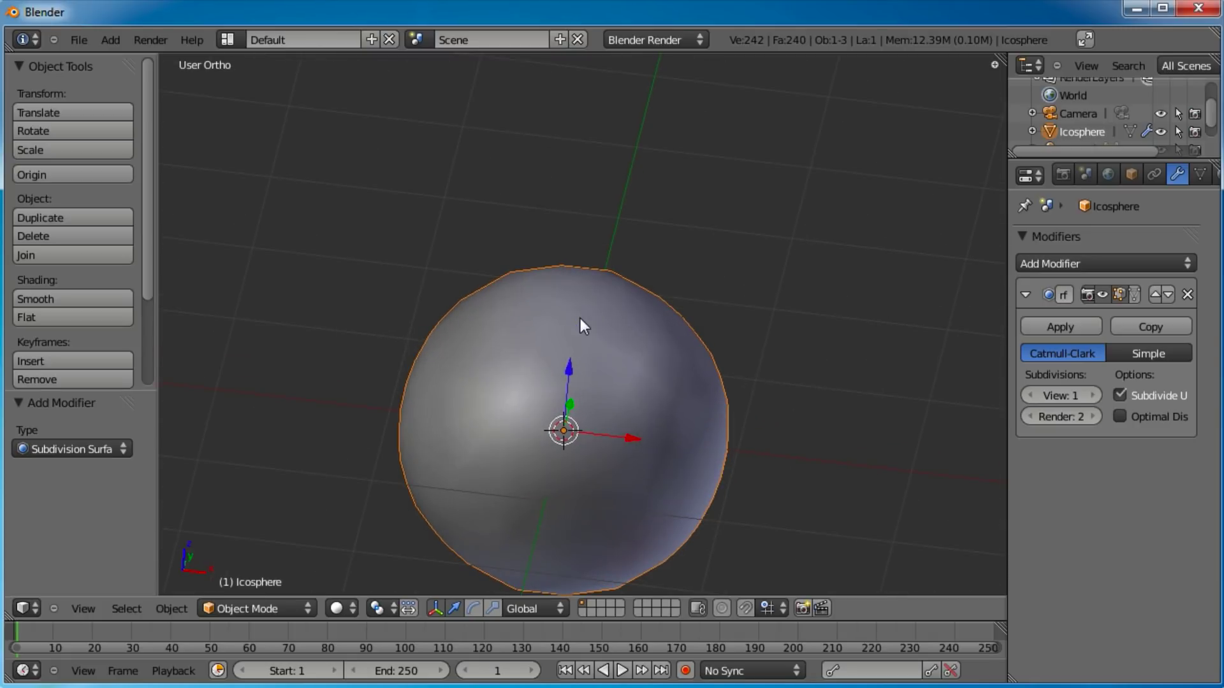
middle_click_drag(610, 466, 567, 467)
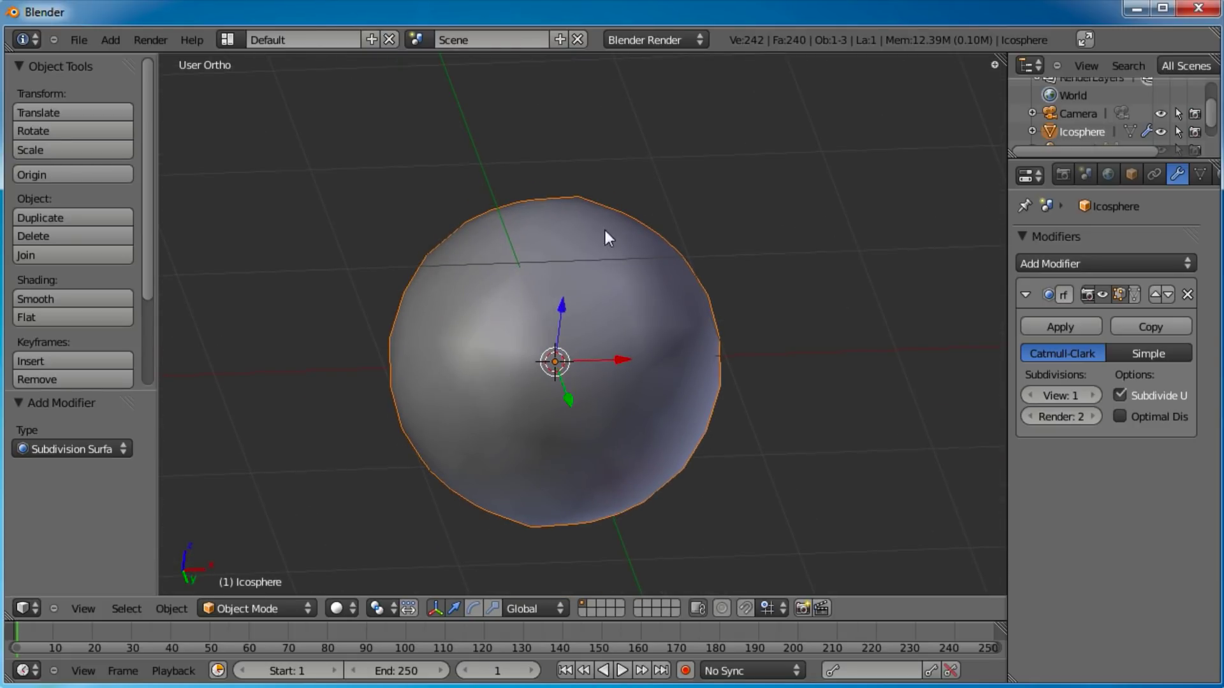
scroll(606, 235, "down", 3)
middle_click_drag(606, 235, 621, 340)
middle_click_drag(533, 414, 572, 503)
key("KP_7")
key("Tab")
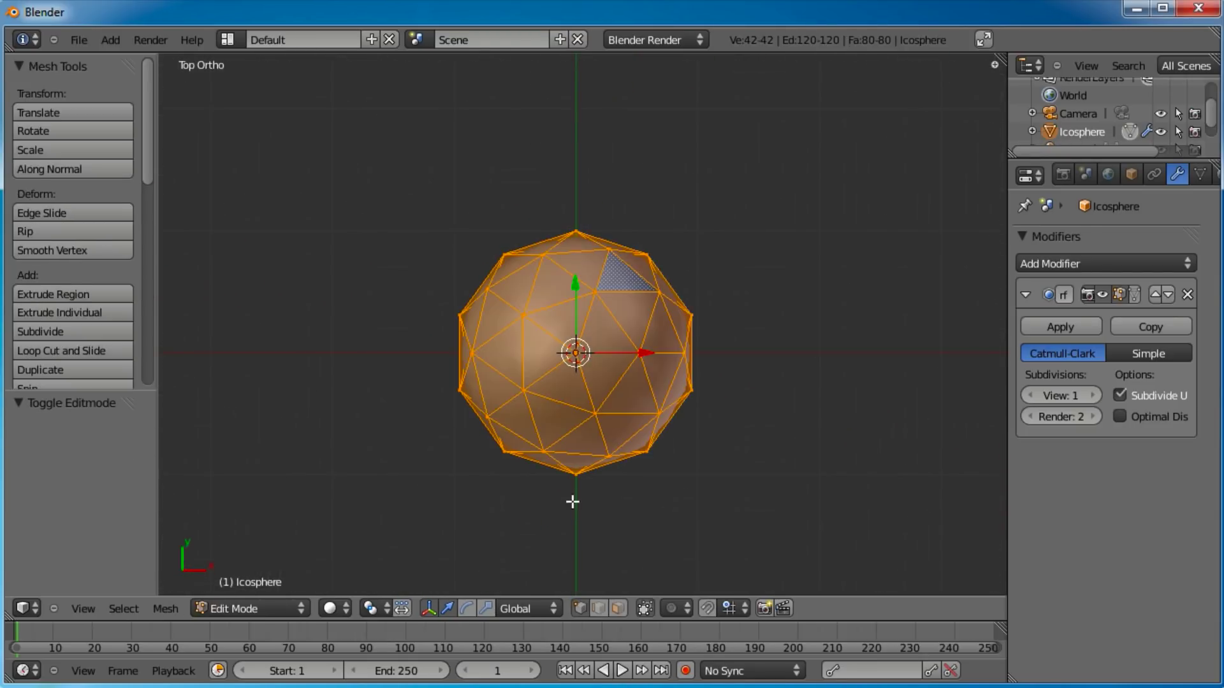
scroll(686, 286, "up", 2)
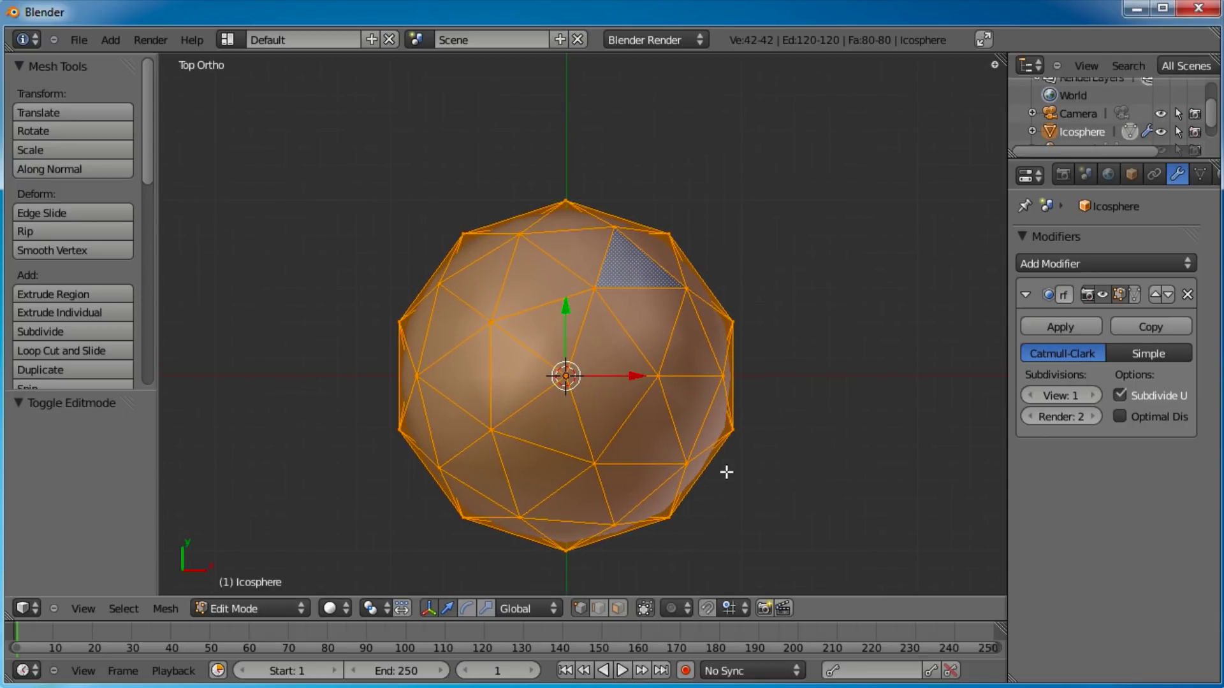
key("r")
key("r")
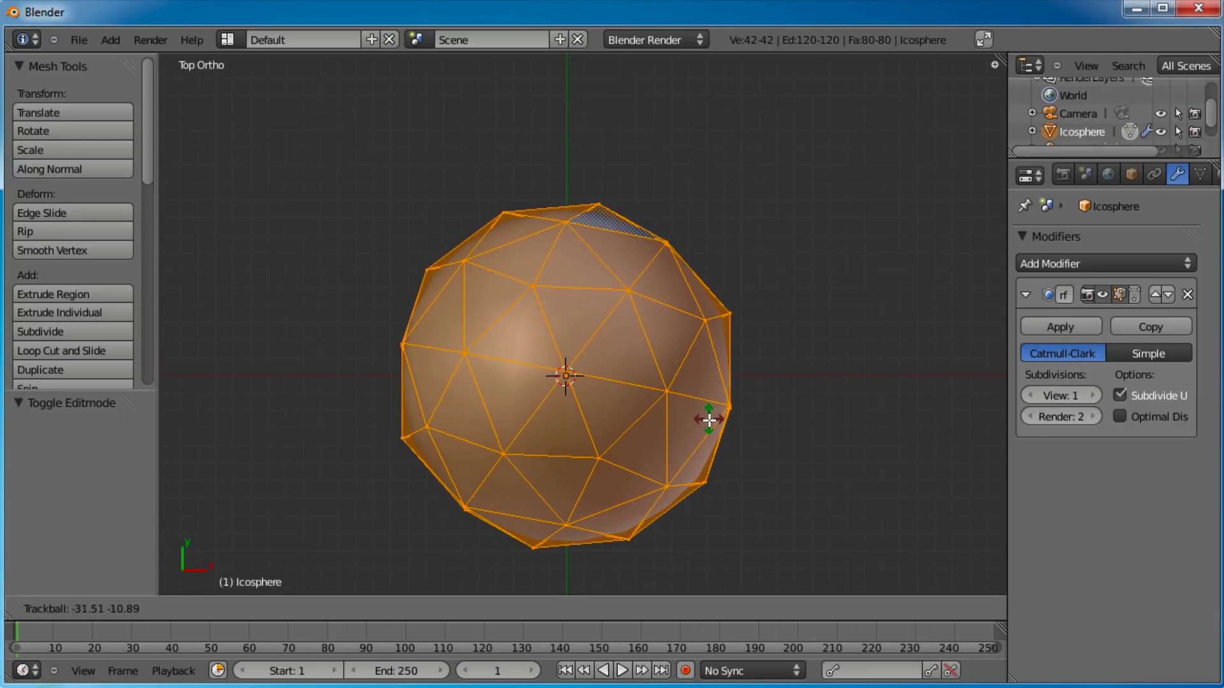
left_click(707, 418)
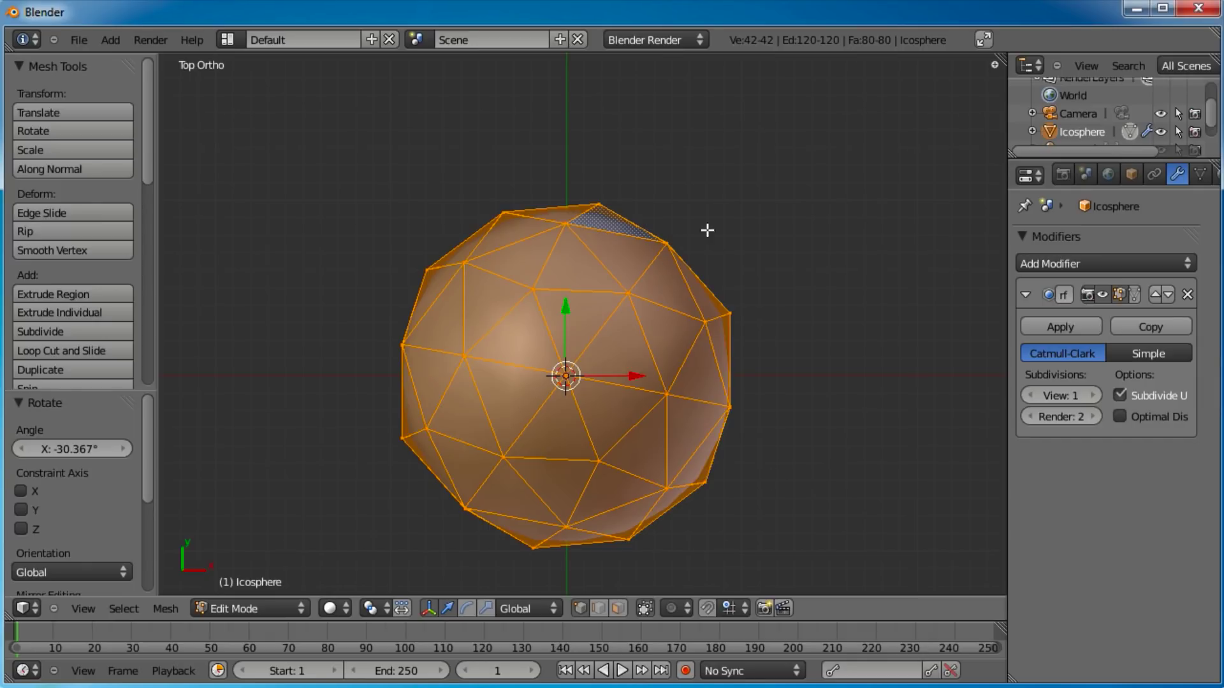
Rotate the mesh about -37.6° in top view and fine-tune it so a line of edges follows the Y axis
key("r")
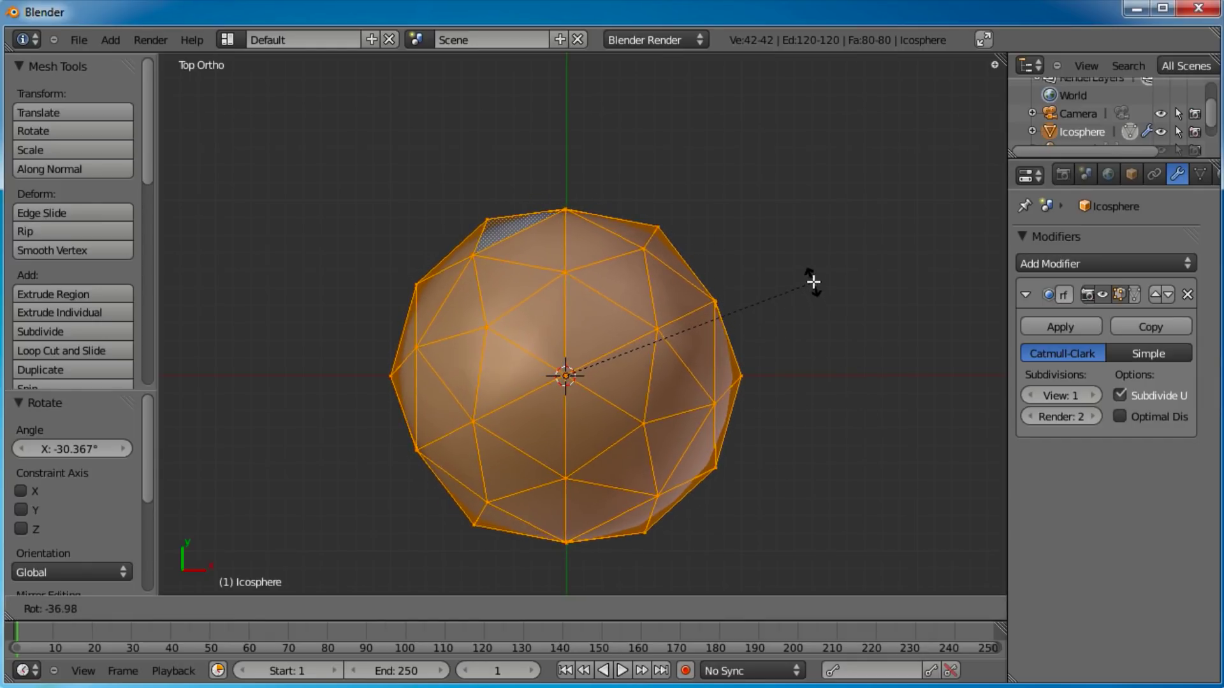
left_click(813, 282)
key("r")
key("r")
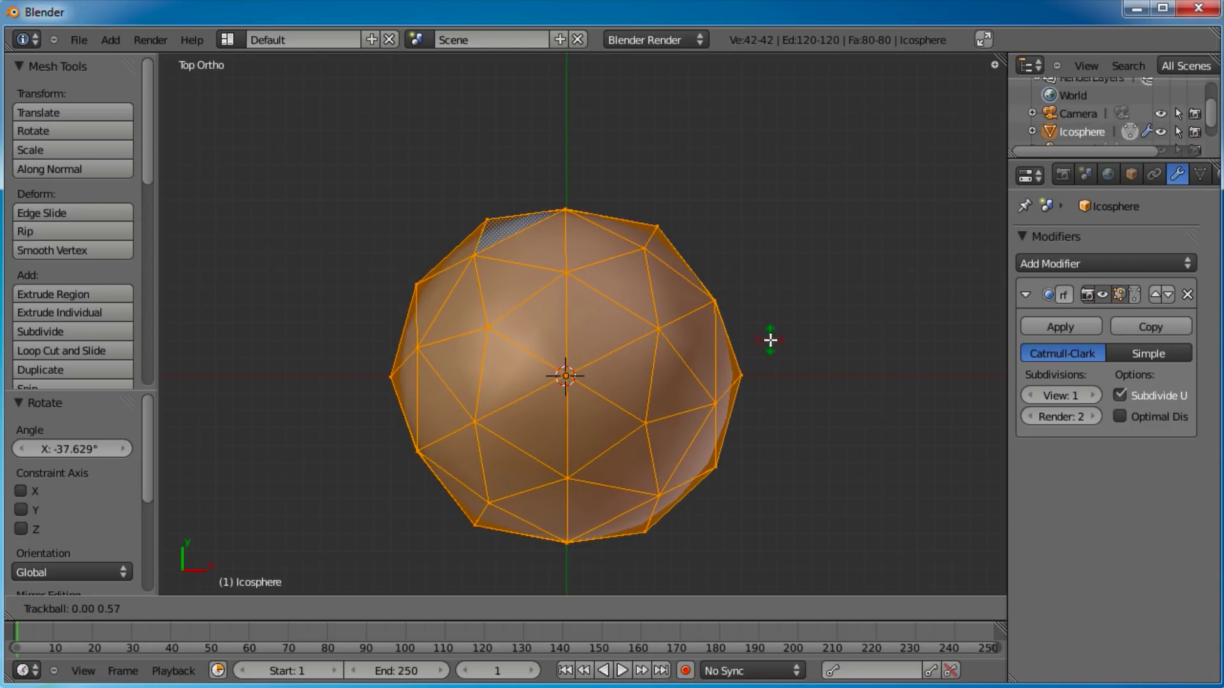
left_click(770, 341)
key("r")
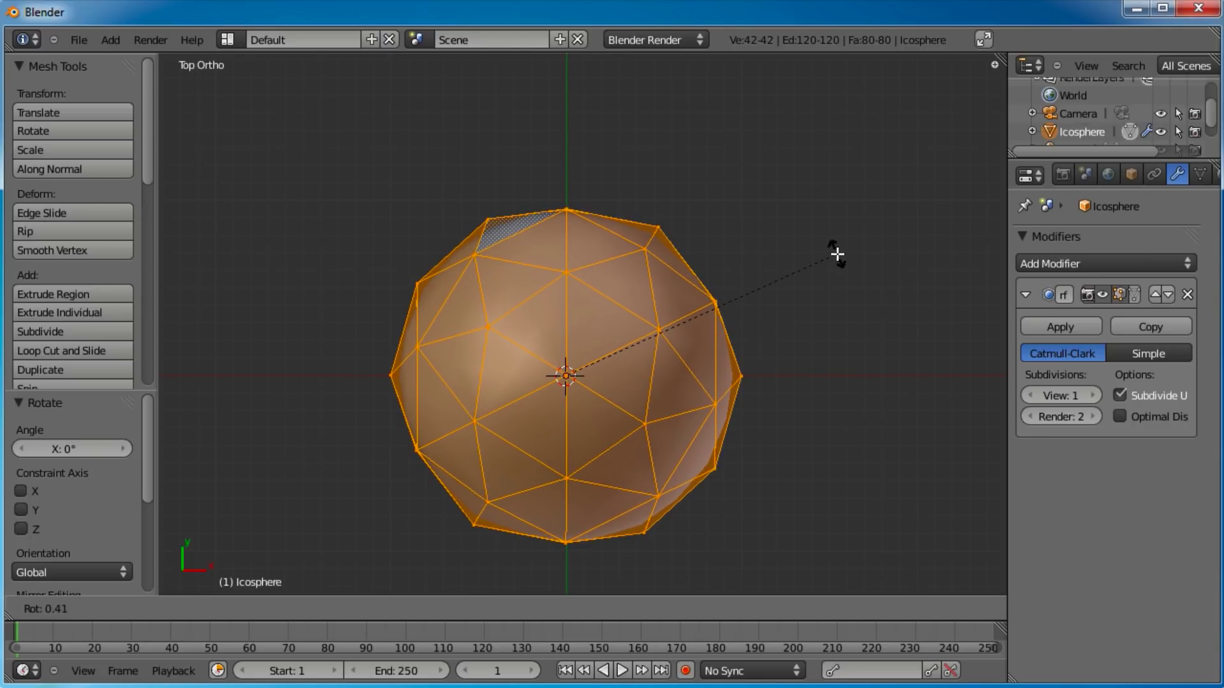
left_click(837, 255)
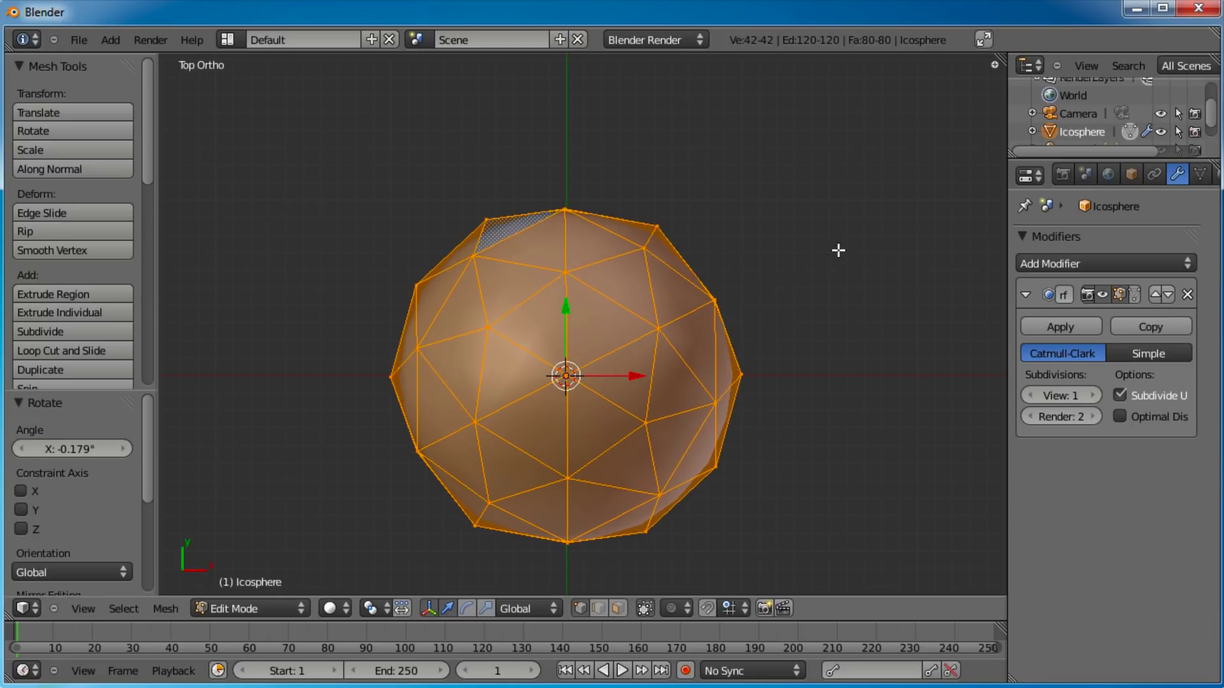
Box-select the sphere's negative-X half and turn off limiting the selection to visible geometry
key("a")
key("b")
left_click_drag(554, 180, 377, 537)
middle_click_drag(584, 478, 580, 398)
left_click(645, 608)
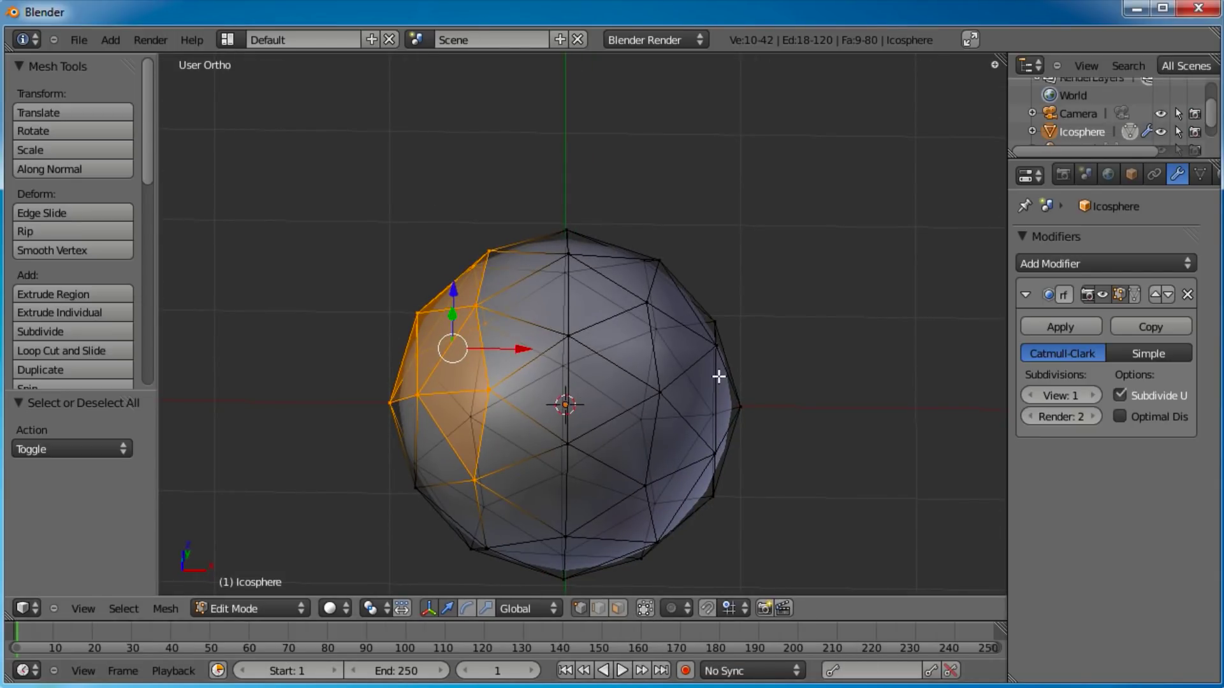
Box-select all vertices of the negative-X half through the mesh and delete them, leaving the centre edge line
key("KP_7")
key("a")
key("b")
left_click_drag(523, 179, 319, 582)
key("x")
left_click(655, 367)
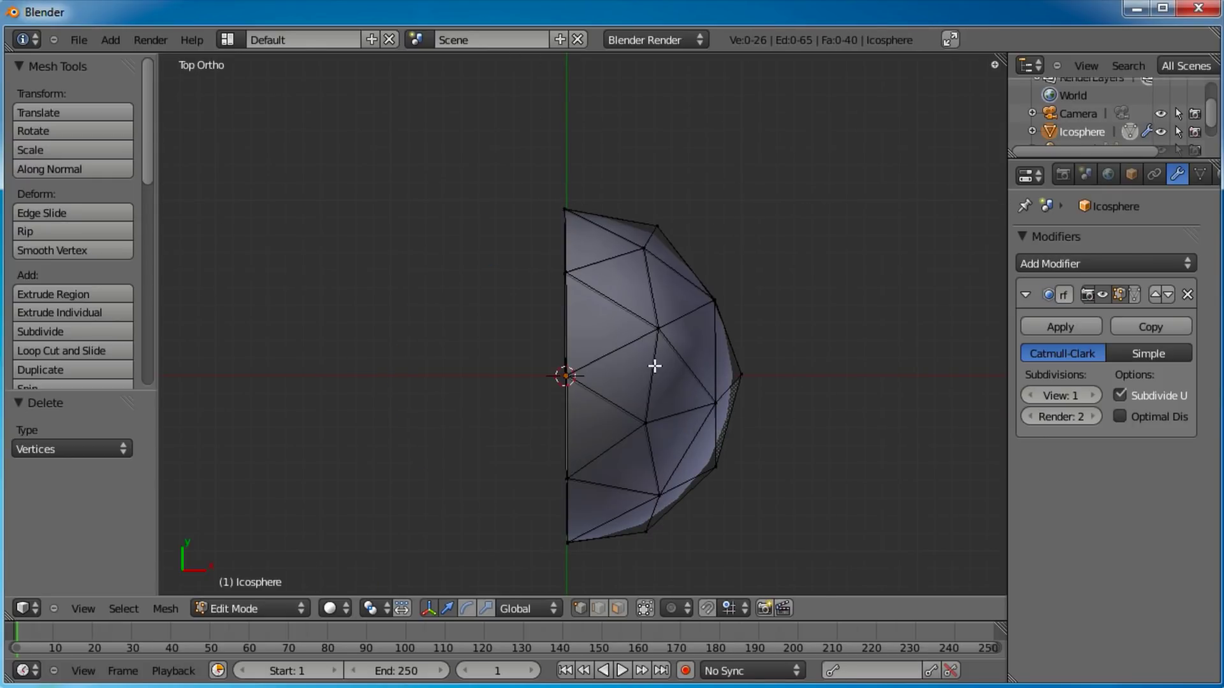
Add a Mirror modifier across X with Clipping enabled and collapse the Subdivision Surface modifier's settings
left_click(1105, 263)
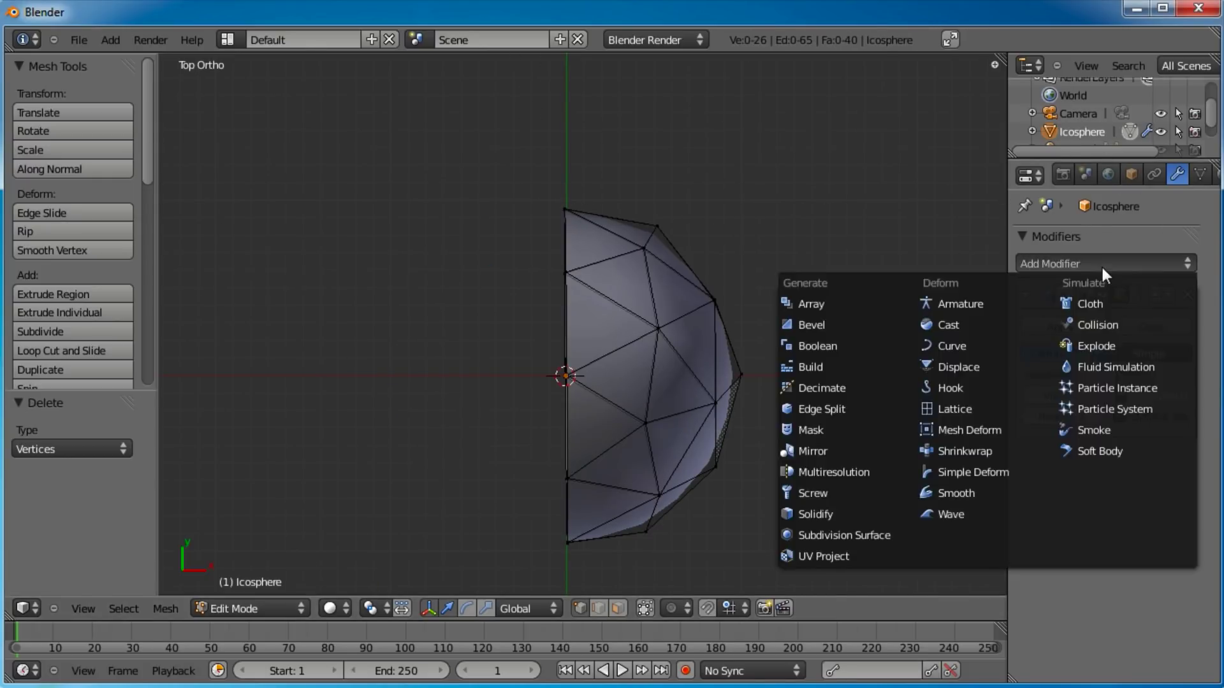
left_click(843, 449)
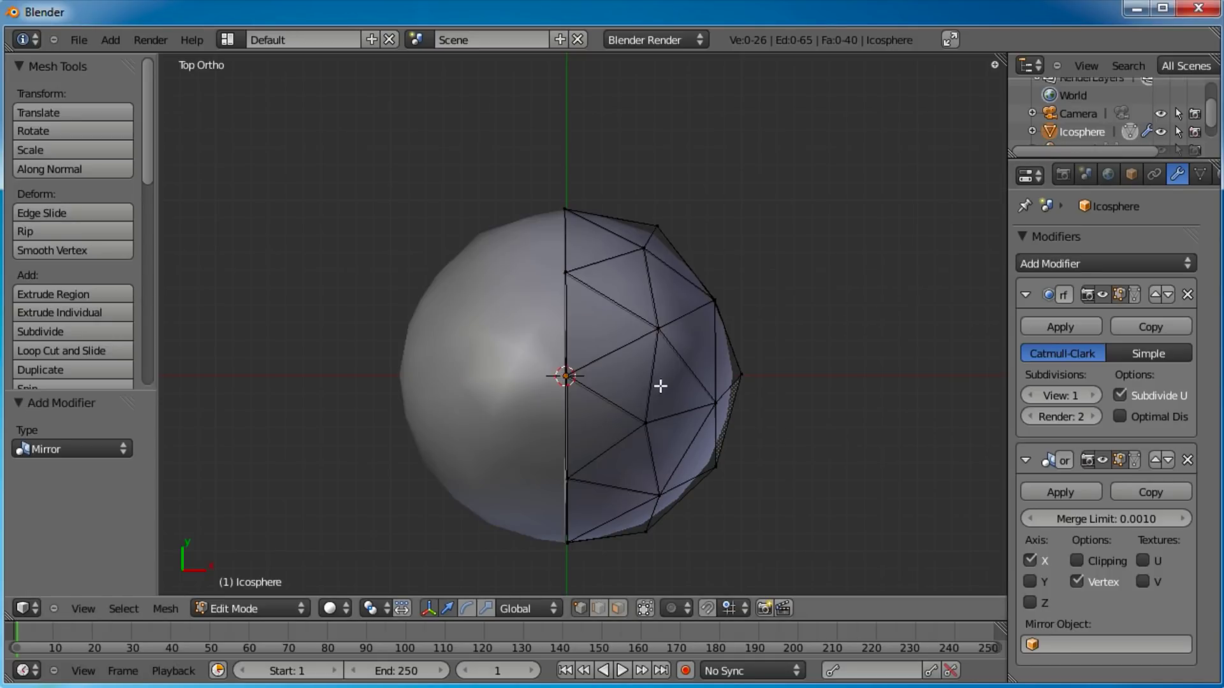
left_click(1027, 294)
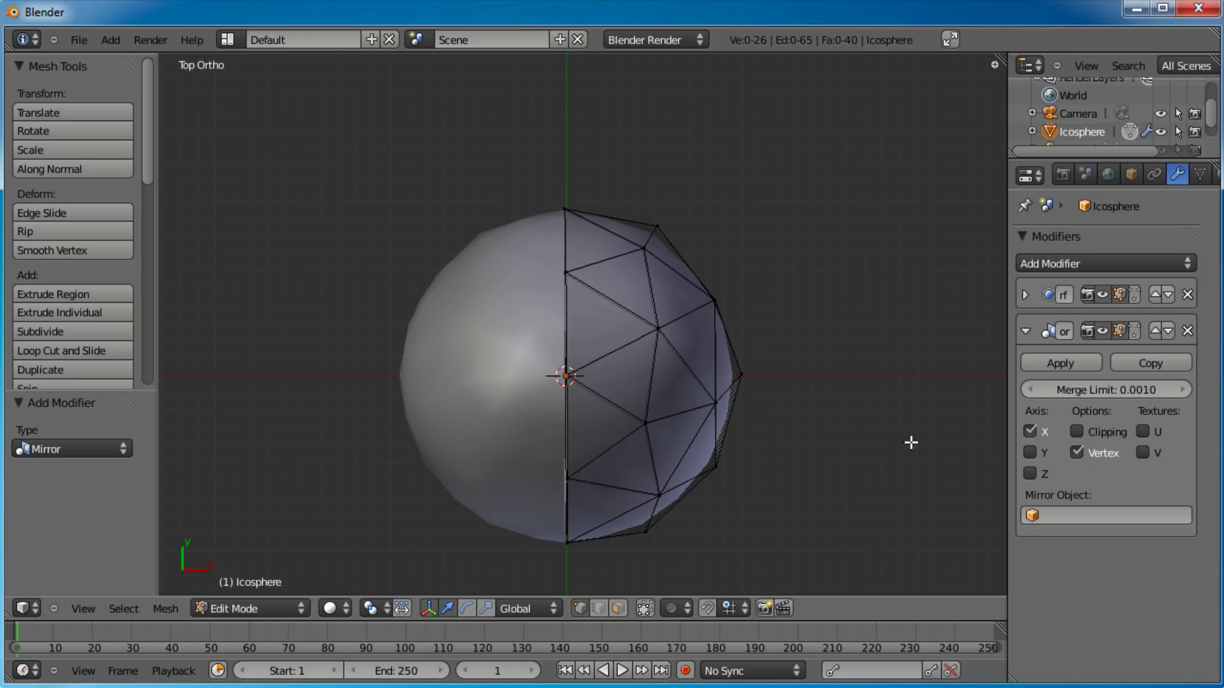
left_click(1027, 297)
left_click(1027, 296)
Select the whole half mesh and move it about -0.015, then 0.027 along X to clip its centre vertices to the mirror plane
key("a")
scroll(565, 357, "up", 4)
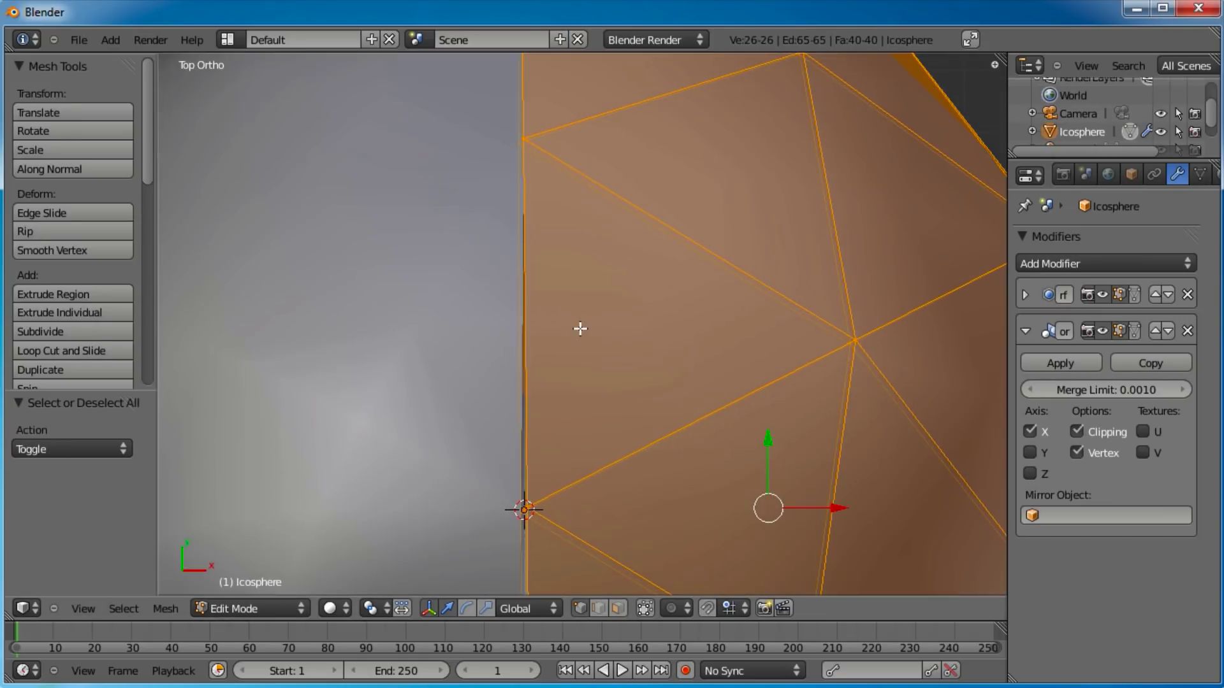
scroll(566, 366, "down", 5)
scroll(710, 410, "up", 3)
key("g")
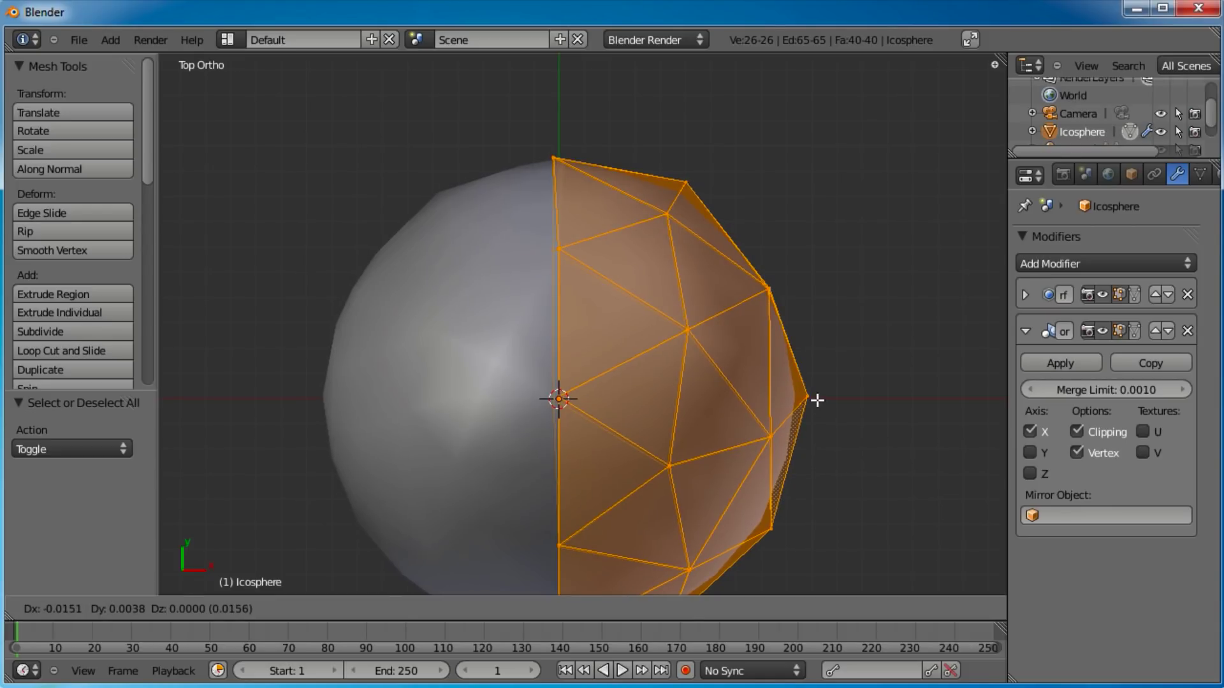
left_click(817, 399)
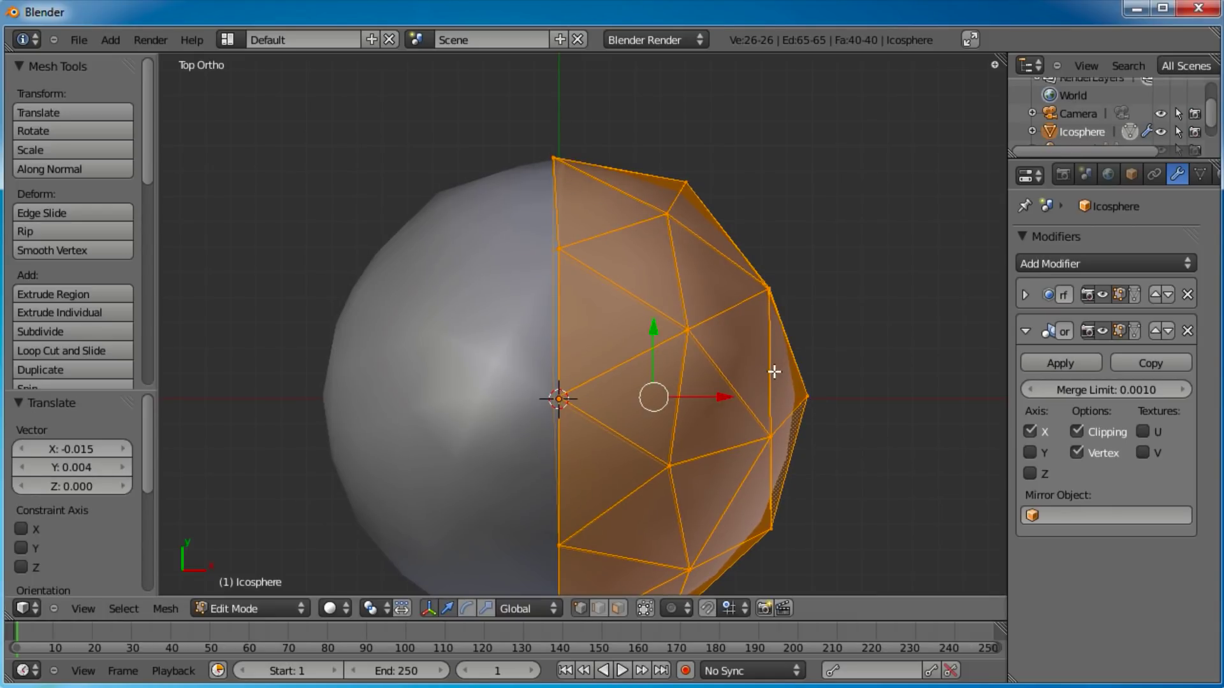
key("g")
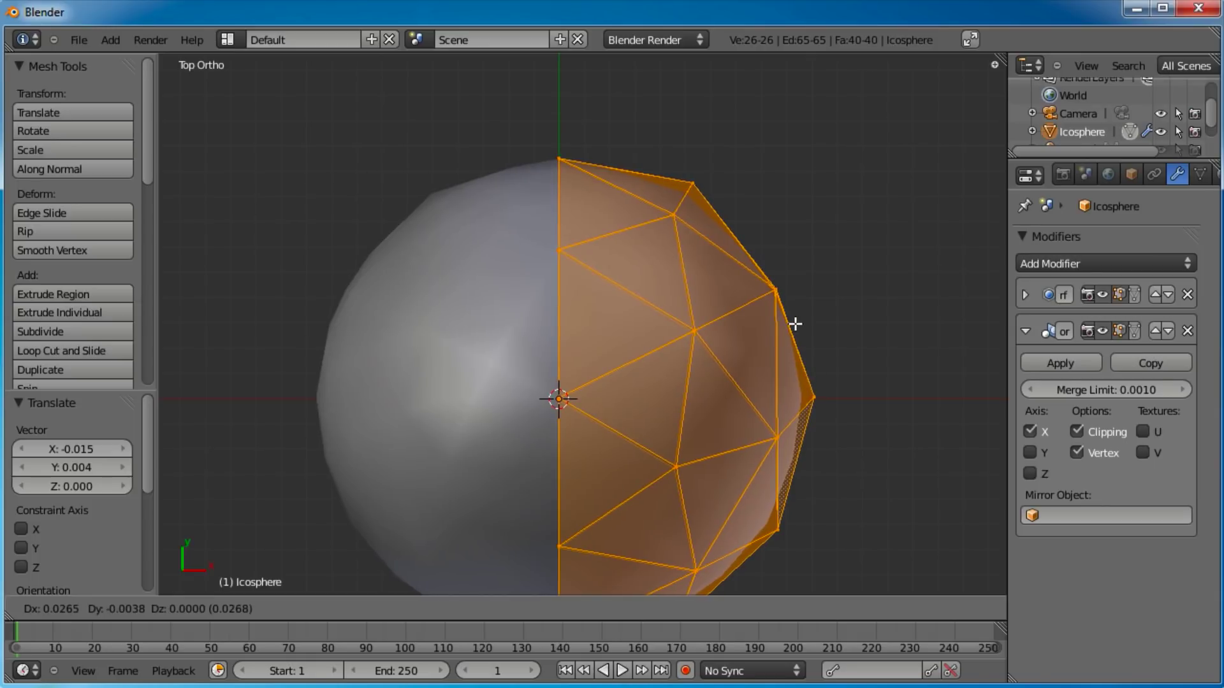
left_click(796, 324)
Switch to face selection in the right view and move a lower front side face about -0.214 in Y and -0.132 in Z
scroll(675, 388, "down", 3)
middle_click_drag(591, 465, 587, 331)
middle_click_drag(731, 459, 622, 386)
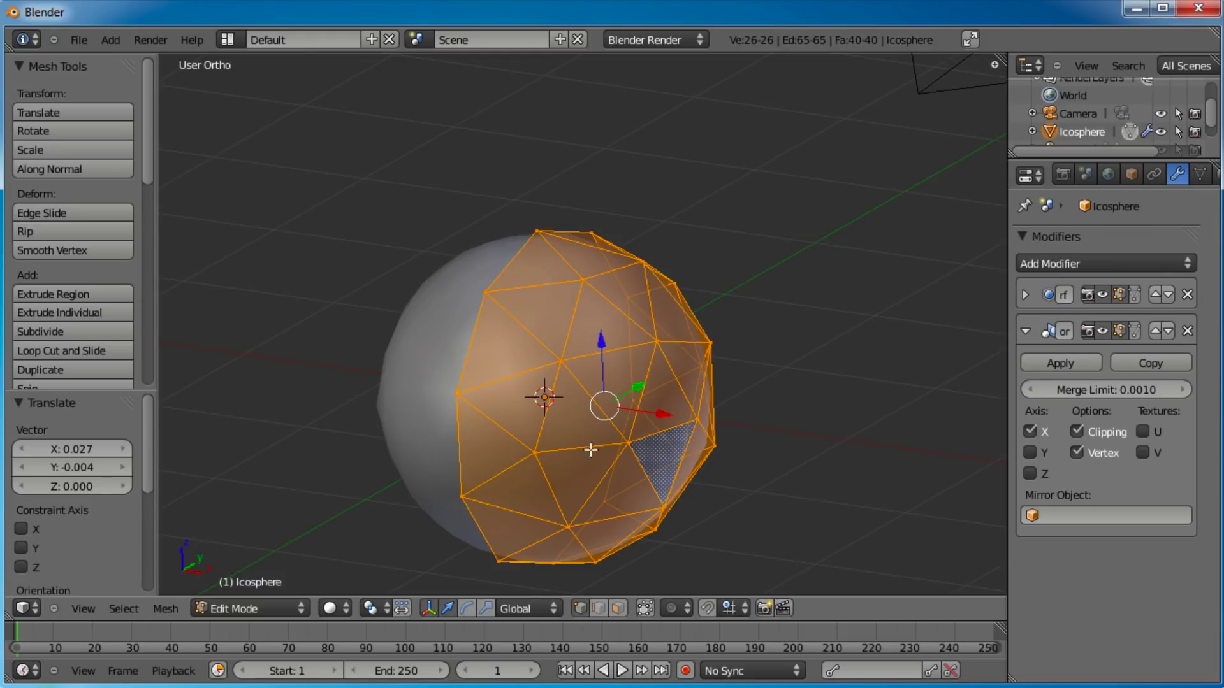
middle_click_drag(566, 457, 395, 406)
key("KP_3")
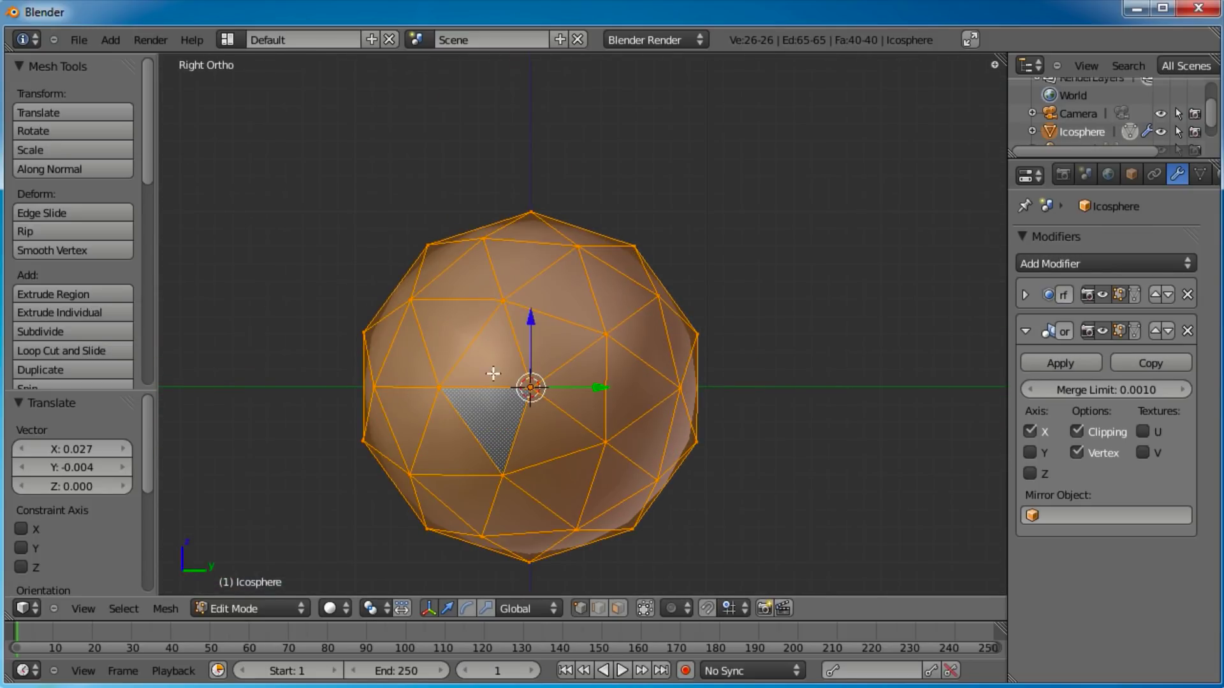
middle_click_drag(515, 370, 575, 338, "shift")
scroll(608, 411, "up", 1)
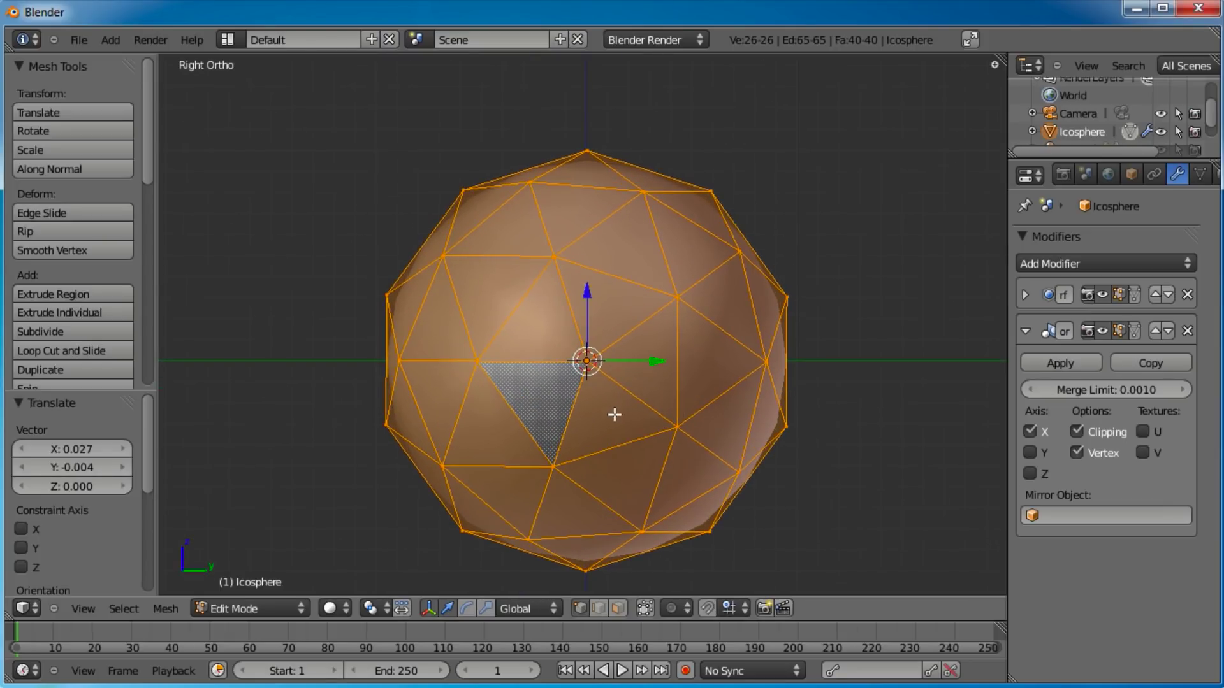
scroll(611, 417, "down", 2, "shift")
left_click(617, 608)
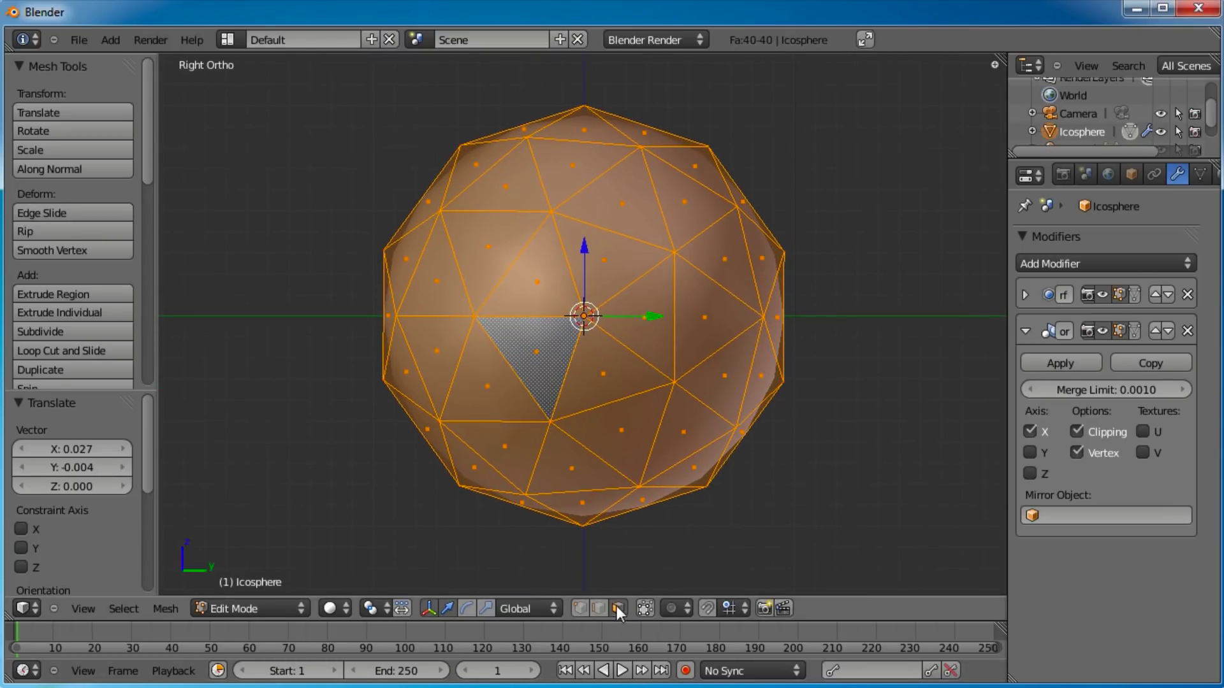
right_click(492, 385)
key("g")
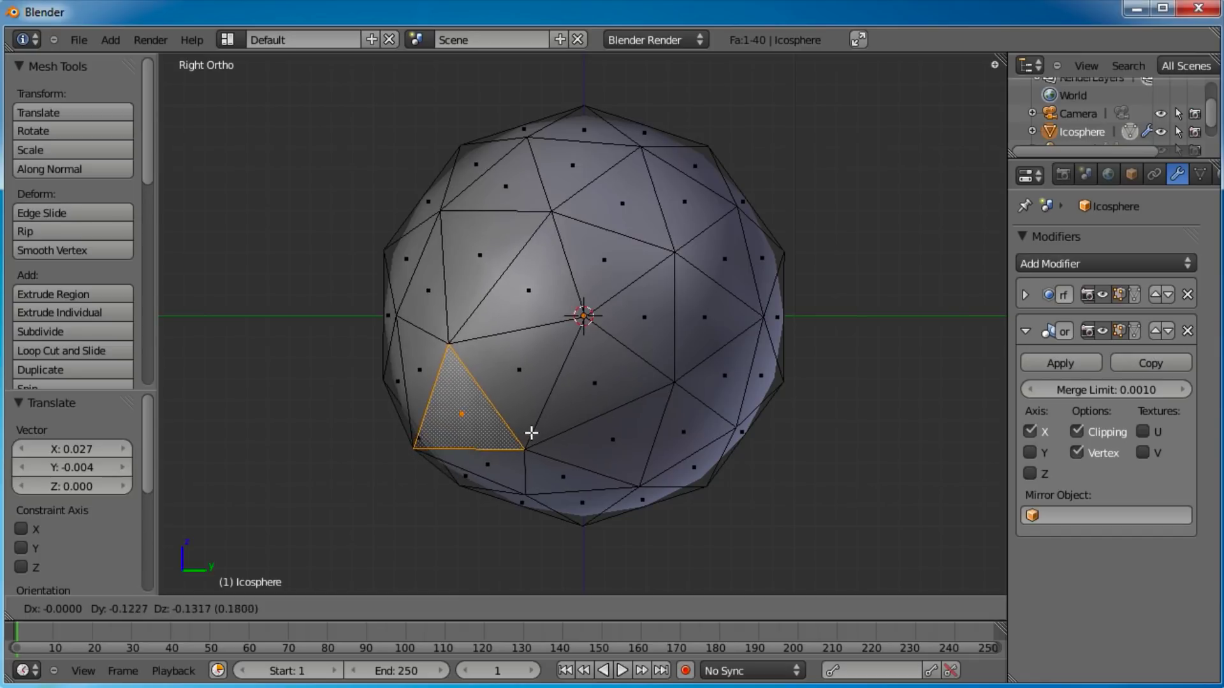
left_click(519, 430)
Lower the same side face slightly further and pull it outward about 0.104 along X
key("g")
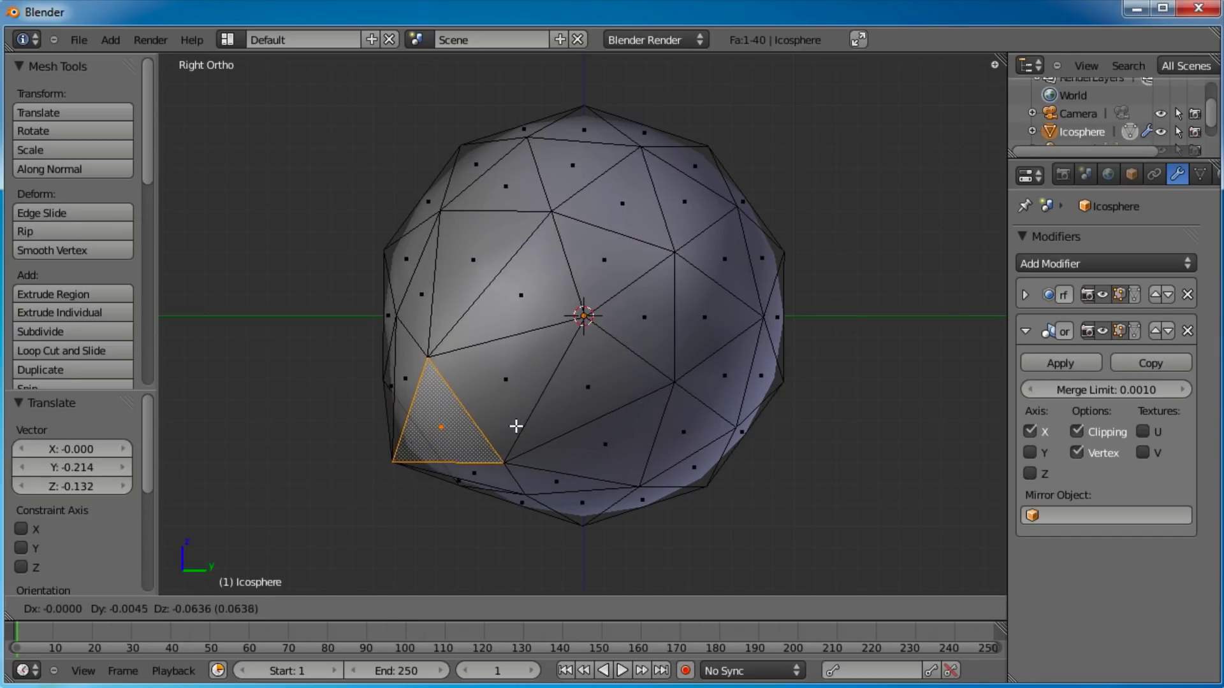
left_click(508, 415)
middle_click_drag(464, 406, 580, 444)
key("g")
left_click(674, 487)
Turn off the mirror's Clipping, extrude the five faces of the front pentagon inward about 0.08, and scale them to 0.69
right_click(650, 288)
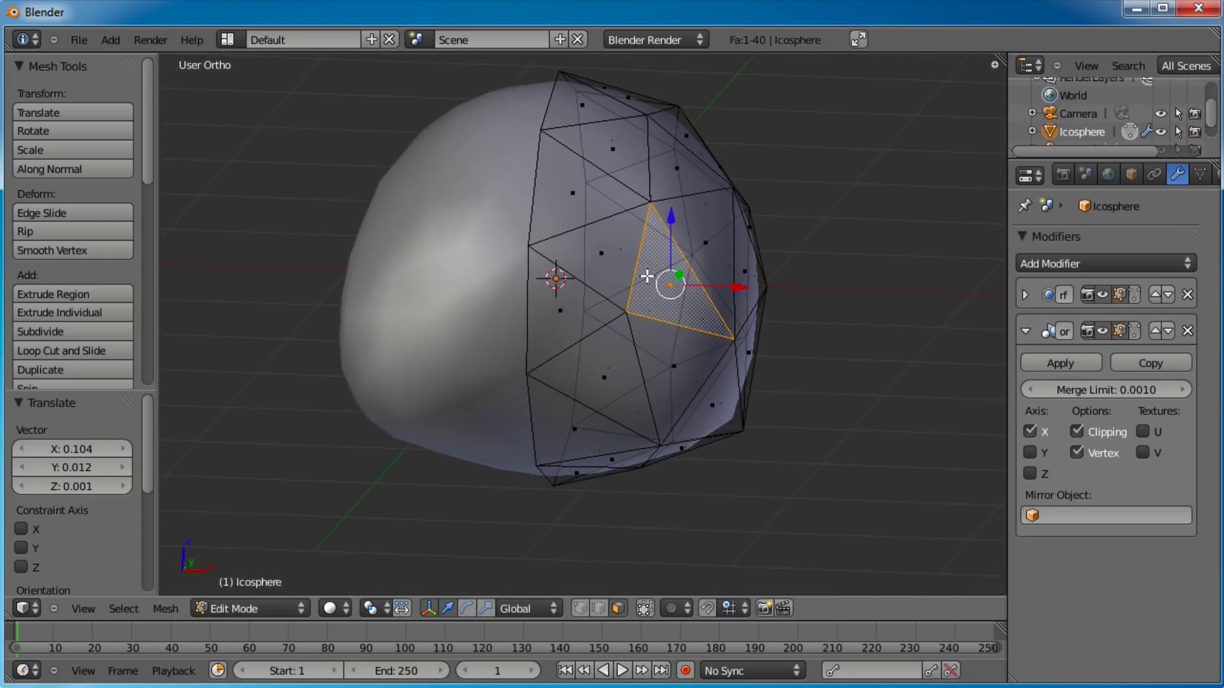
right_click(604, 254, "shift")
right_click(567, 325, "shift")
right_click(603, 378, "shift")
right_click(649, 370, "shift")
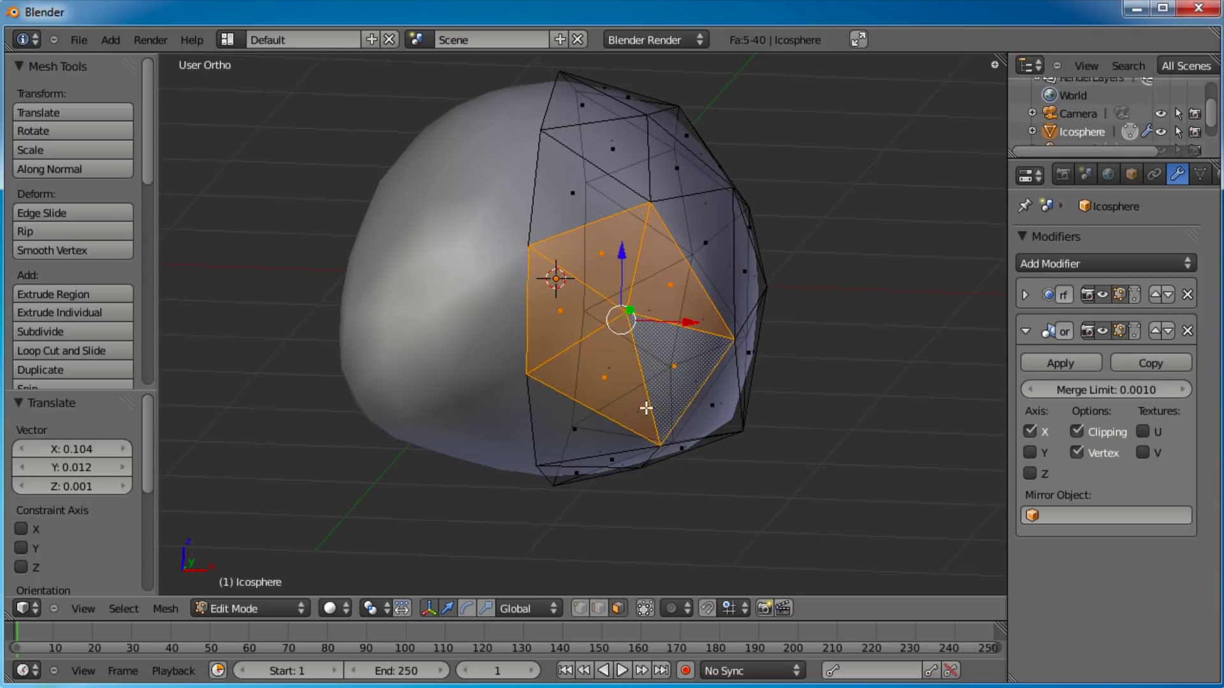
middle_click_drag(602, 405, 596, 363)
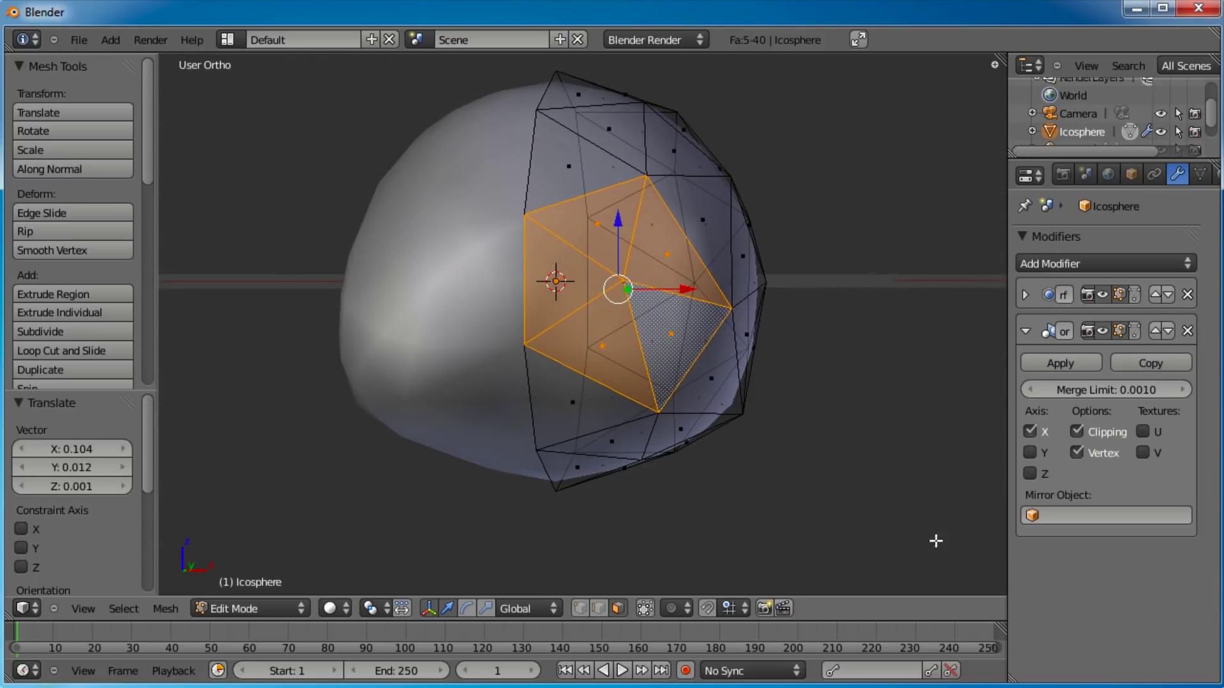
left_click(1081, 430)
scroll(691, 317, "up", 3)
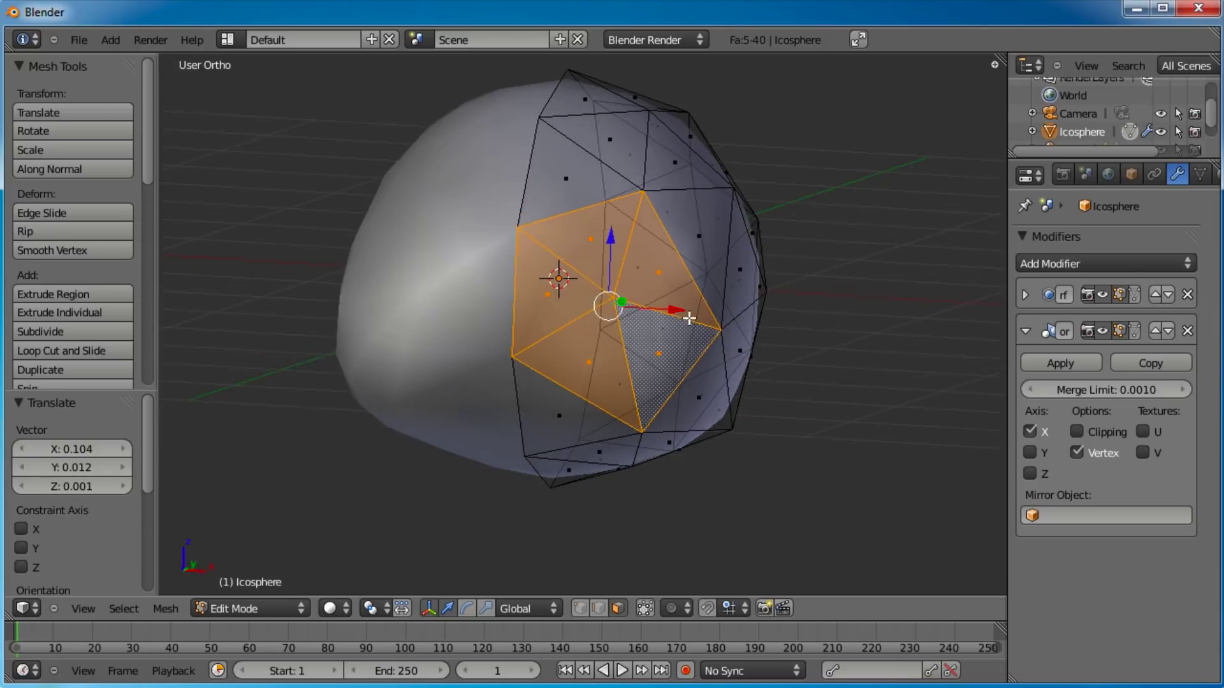
key("e")
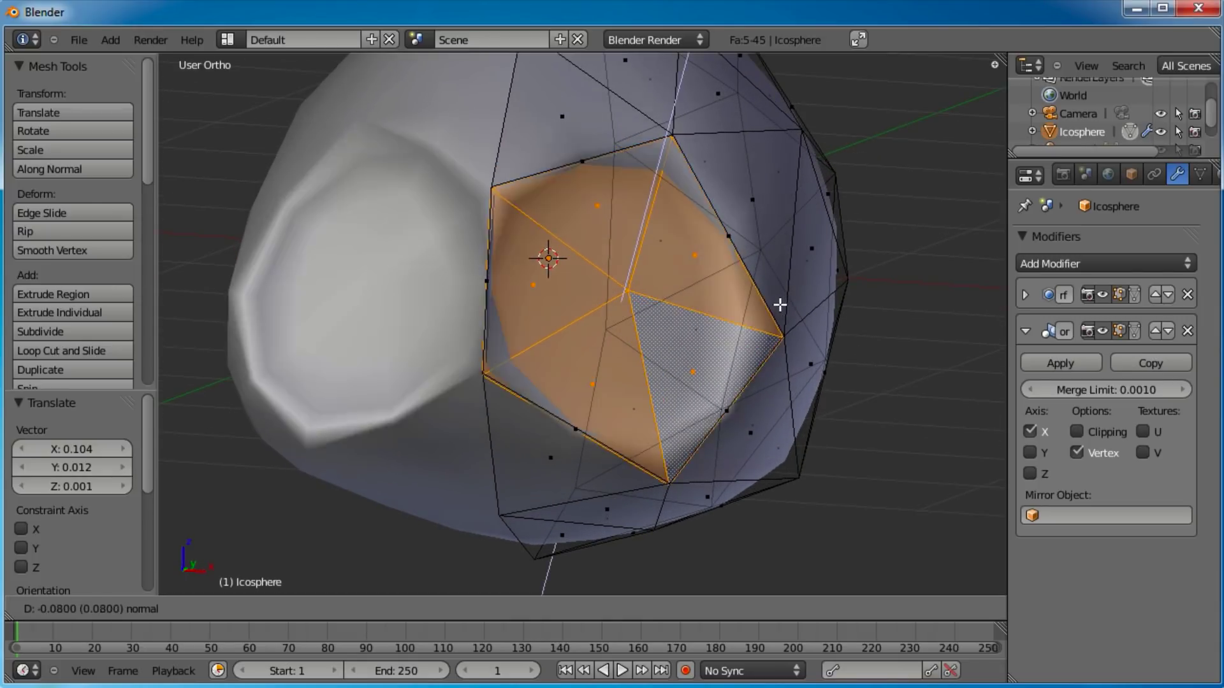
left_click(784, 306)
key("s")
left_click(770, 312)
Move the inset pentagon faces about -0.097 along global Y and scale them to 1.072
middle_click_drag(770, 311, 719, 346)
left_click_drag(545, 327, 535, 324)
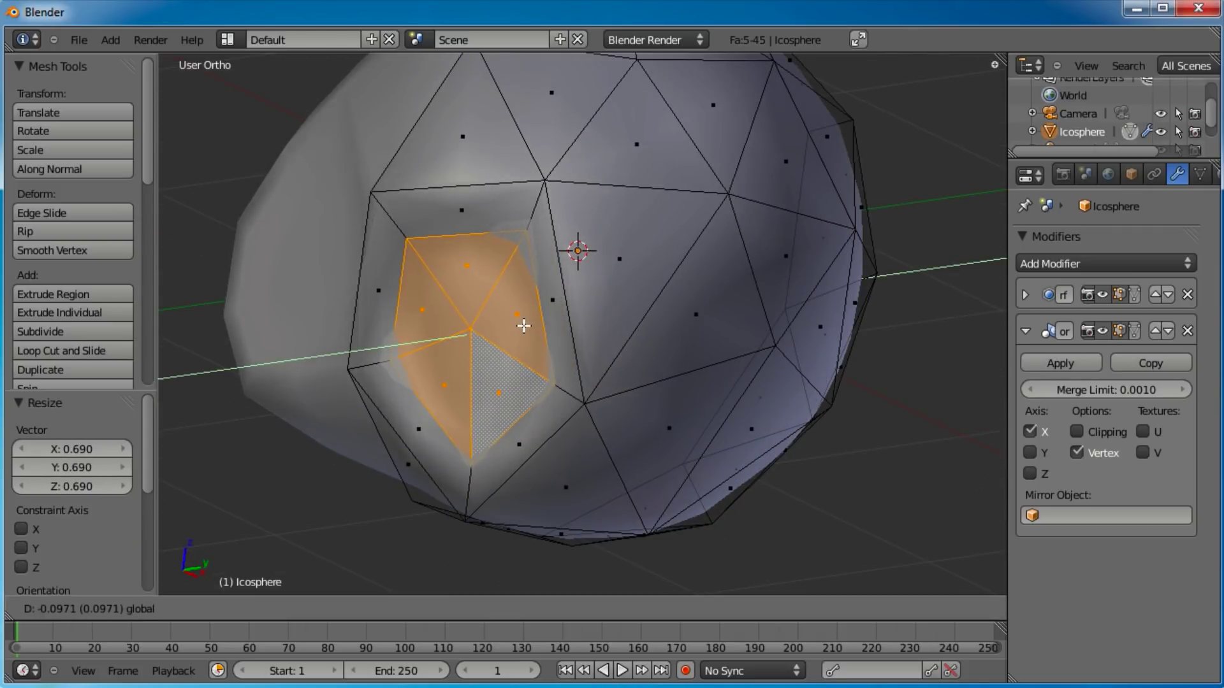
left_click(520, 327)
key("s")
left_click(569, 320)
Extrude the pentagon faces inward by about -0.039 X, 0.167 Y and -0.031 Z, and re-enable the mirror's Clipping
key("e")
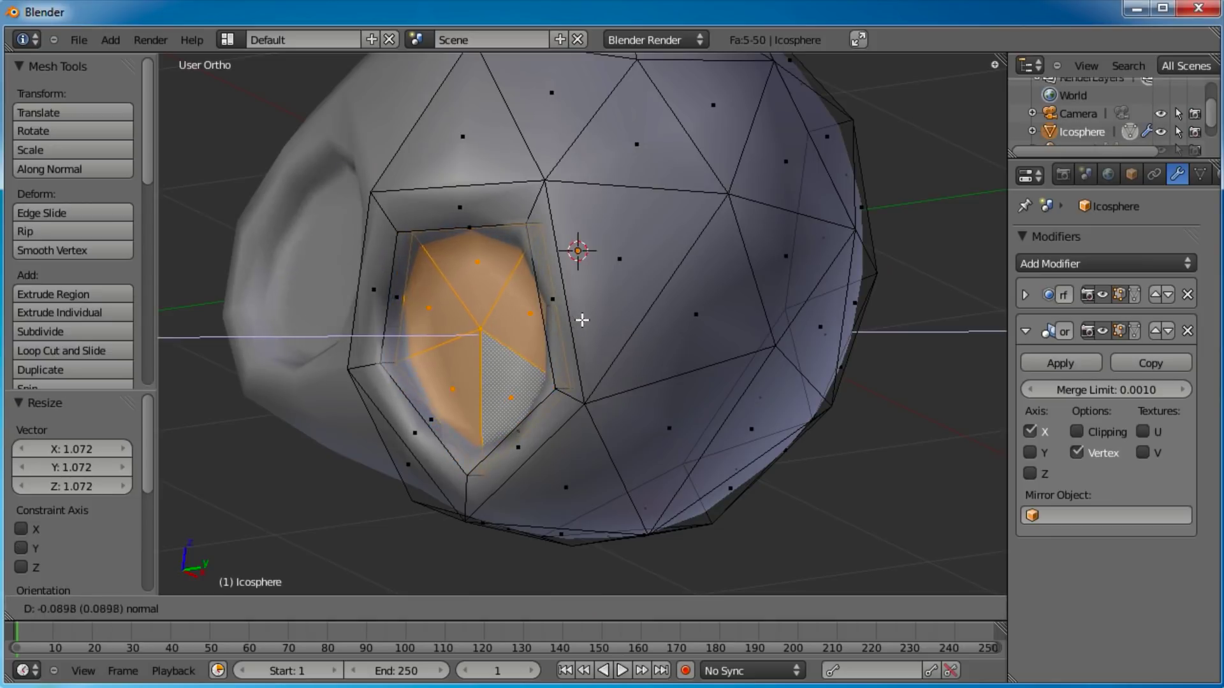
left_click(592, 323)
left_click(1077, 432)
middle_click_drag(473, 396, 625, 304)
scroll(626, 304, "up", 3)
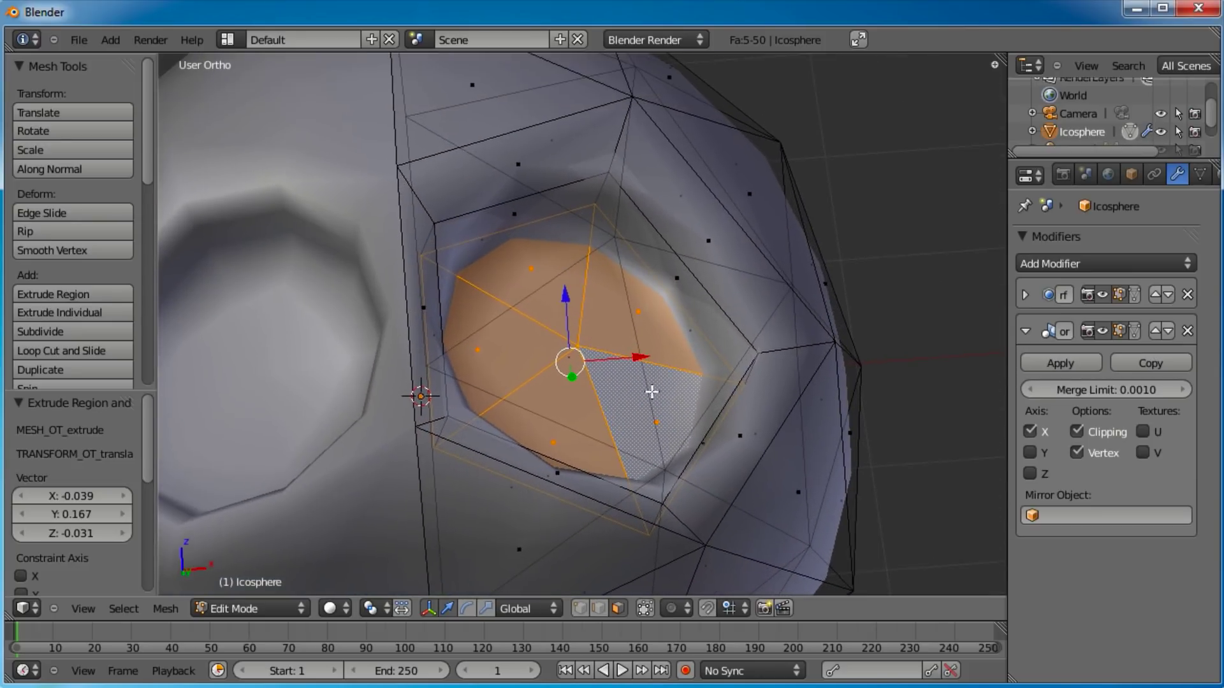
Scale down the faces at the floor of the eye socket and extrude them again
key("s")
left_click(693, 373)
middle_click_drag(693, 372, 595, 374)
key("e")
left_click(619, 375)
Scale the newly extruded socket floor faces and shift them along Y
key("s")
left_click(609, 374)
key("g")
key("y")
left_click(612, 366)
In vertex selection, add the socket's inner vertex loop to the selection and smooth the vertices with one iteration
middle_click_drag(612, 367, 581, 510)
left_click(580, 606)
left_click(502, 251, "alt+shift")
scroll(569, 474, "down", 3)
middle_click_drag(568, 474, 580, 408)
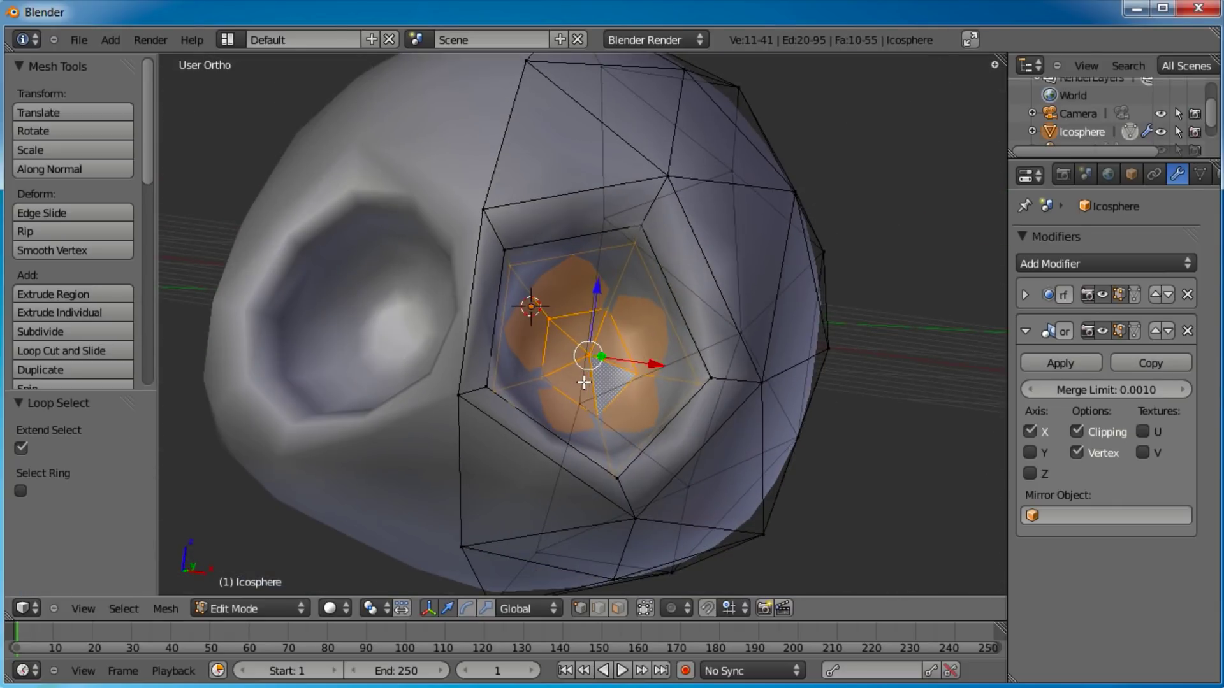
key("w")
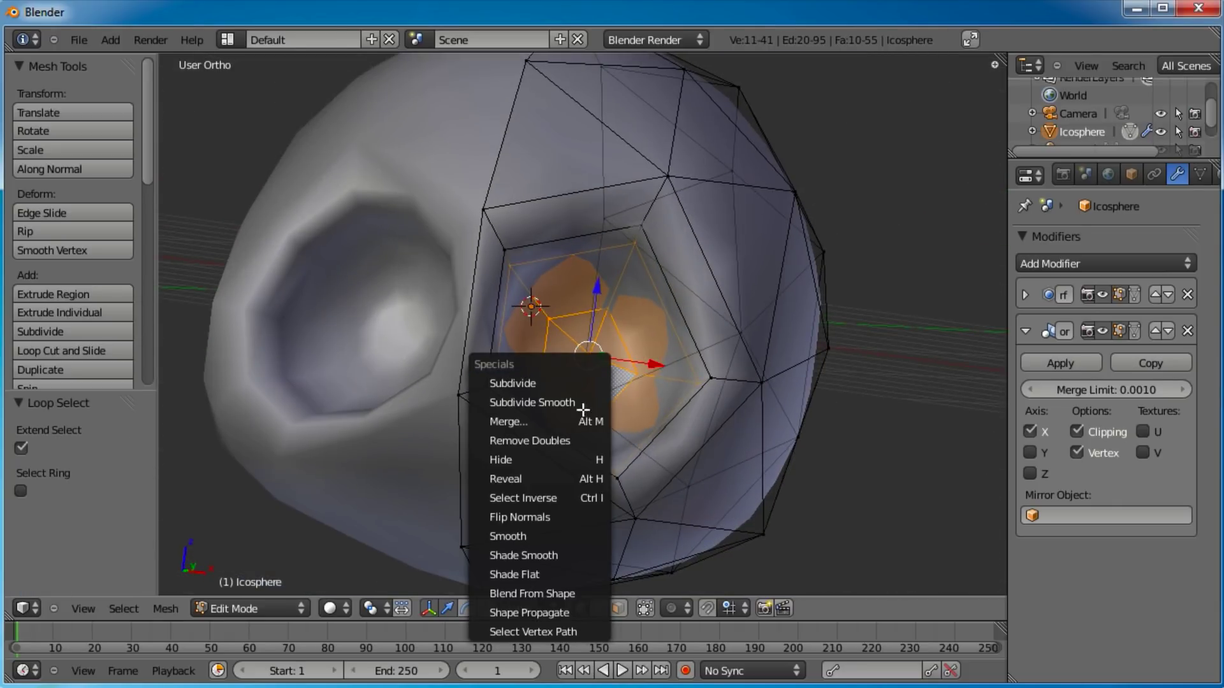
left_click(560, 536)
mouse_move(66, 450)
left_mouse_down()
mouse_move(96, 450)
mouse_move(67, 450)
left_mouse_up()
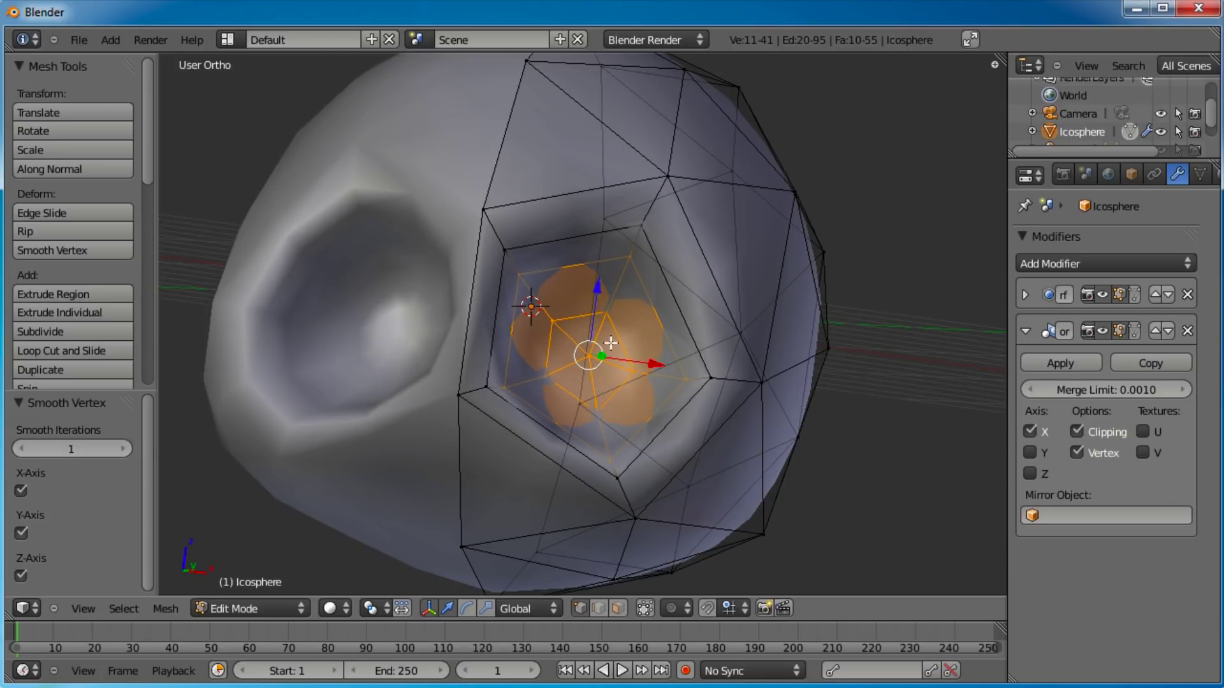
Add an edge loop inside the eye socket and slide it towards the rim to a factor of 0.578
middle_click_drag(620, 323, 580, 323)
scroll(572, 312, "up", 2)
key("ctrl+r")
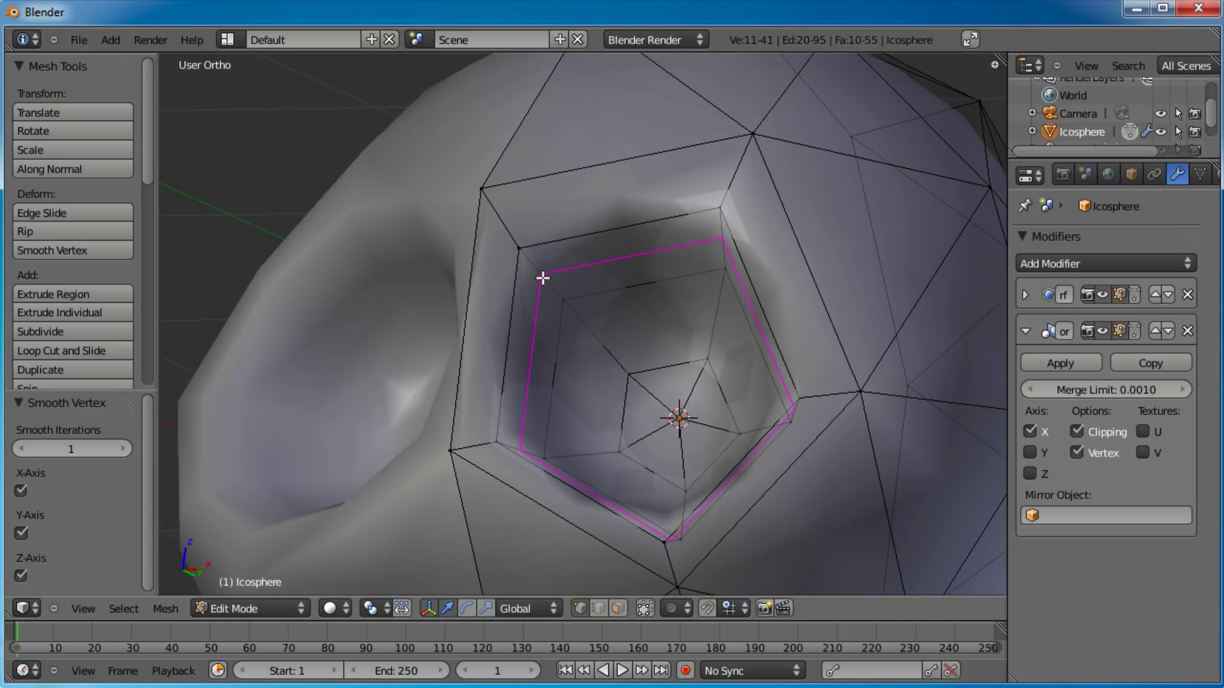
left_click(542, 276)
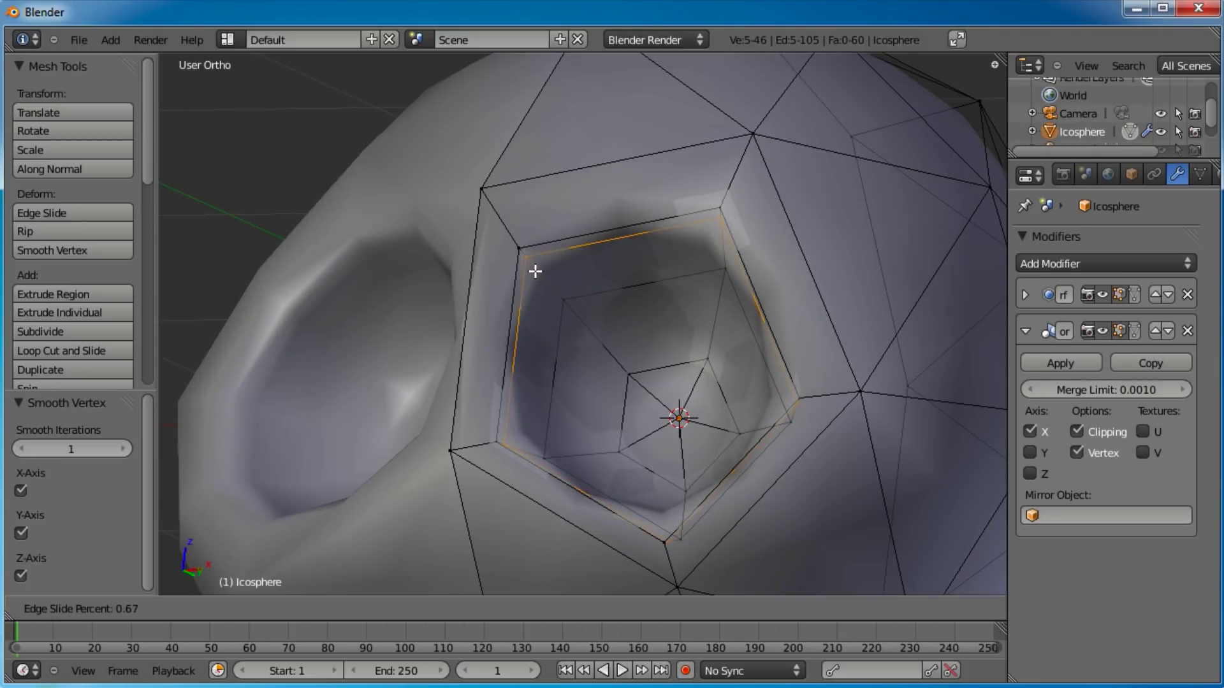
left_click(537, 271)
scroll(498, 363, "down", 2)
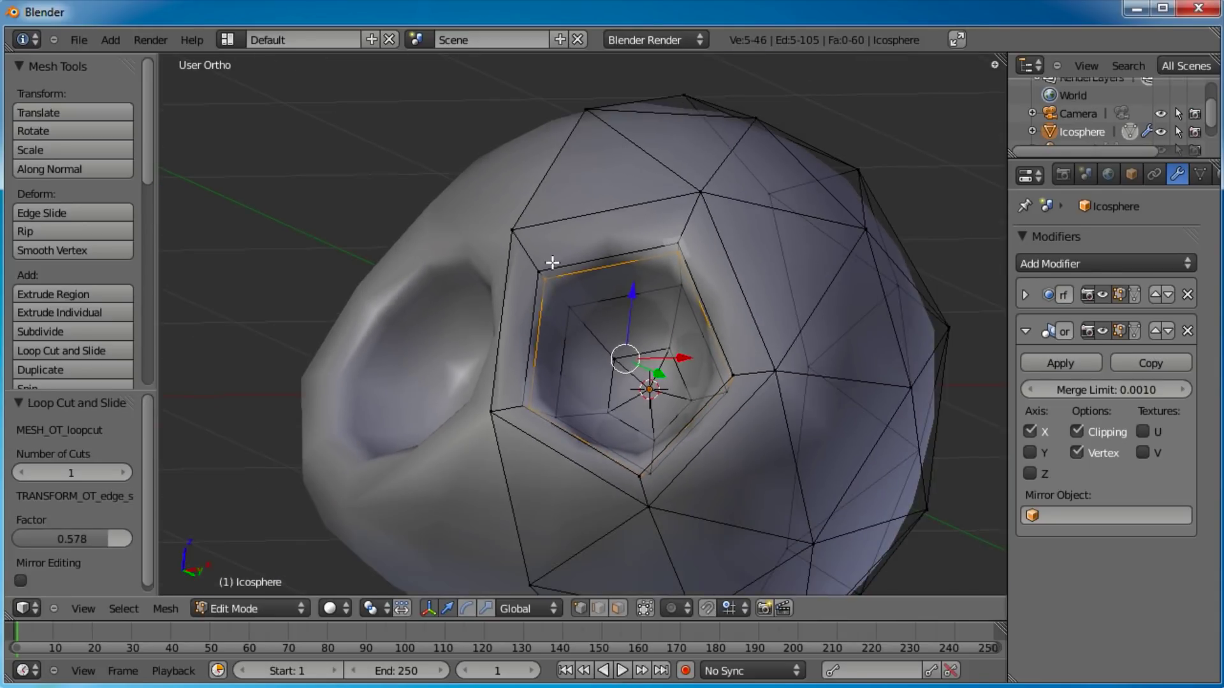
Expand the Subdivision Surface modifier and set its viewport subdivisions to 2
middle_click_drag(552, 263, 594, 299)
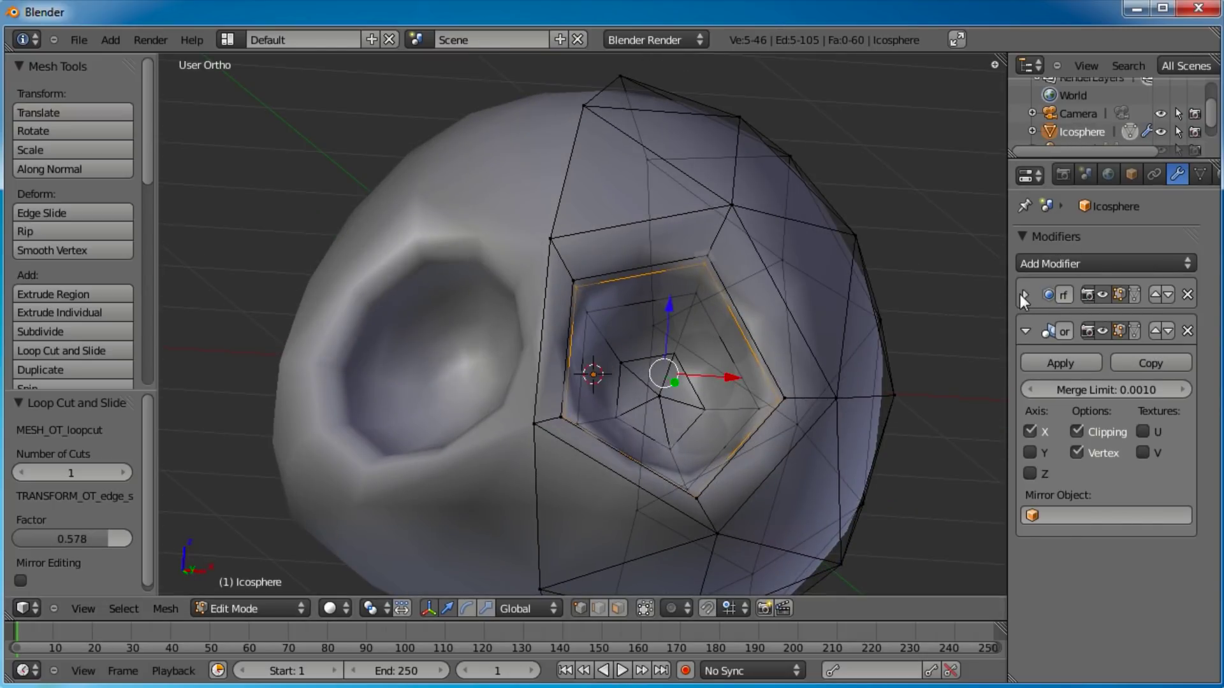
left_click(1025, 295)
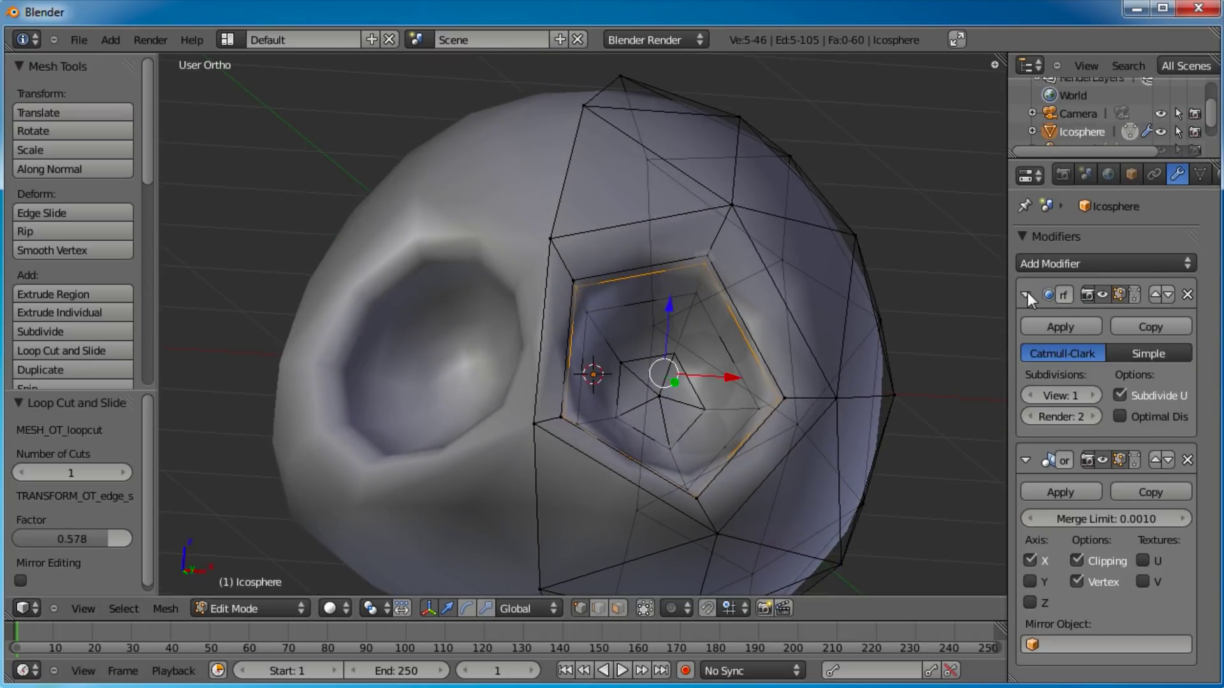
left_click(1092, 402)
middle_click_drag(676, 386, 576, 432)
scroll(723, 403, "up", 2)
scroll(697, 410, "down", 4)
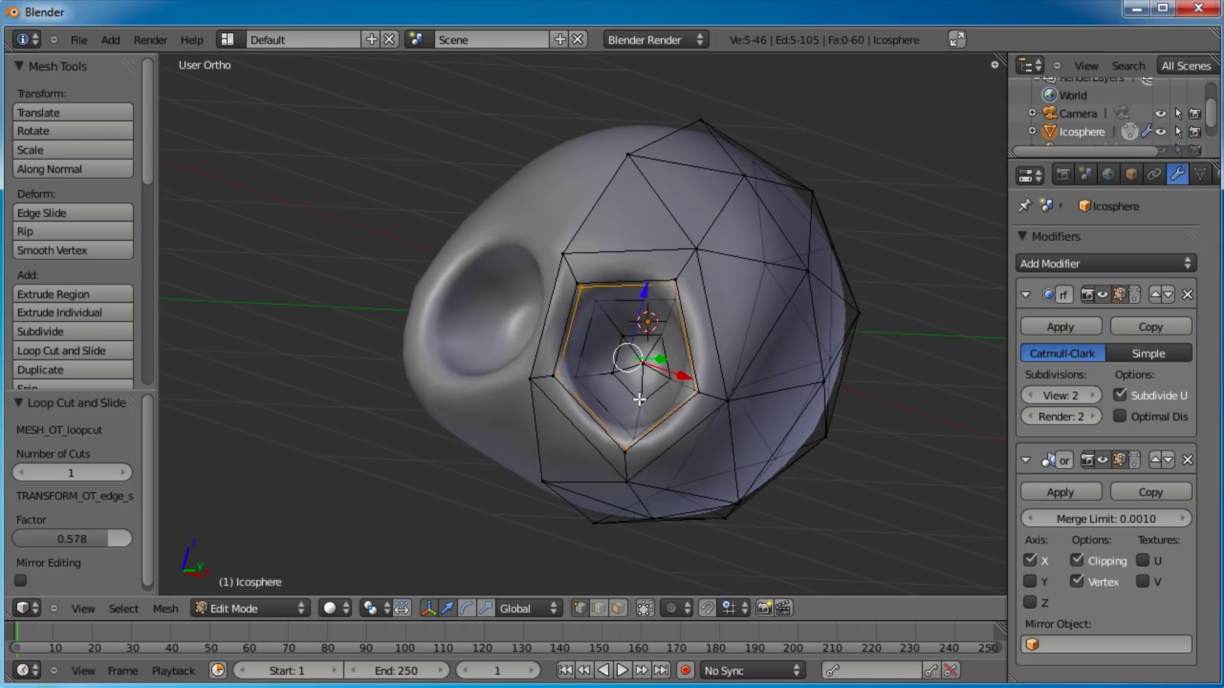
Add another edge loop just inside the socket rim at factor -0.613 and scale it to 1.102
scroll(639, 400, "up", 1)
scroll(640, 400, "up", 1)
mouse_move(639, 399)
middle_mouse_down()
mouse_move(621, 401)
mouse_move(677, 369)
mouse_move(726, 375)
mouse_move(642, 388)
mouse_move(628, 409)
mouse_move(653, 395)
middle_mouse_up()
scroll(628, 410, "up", 2)
scroll(653, 396, "up", 1)
middle_click_drag(628, 357, 656, 391, "shift")
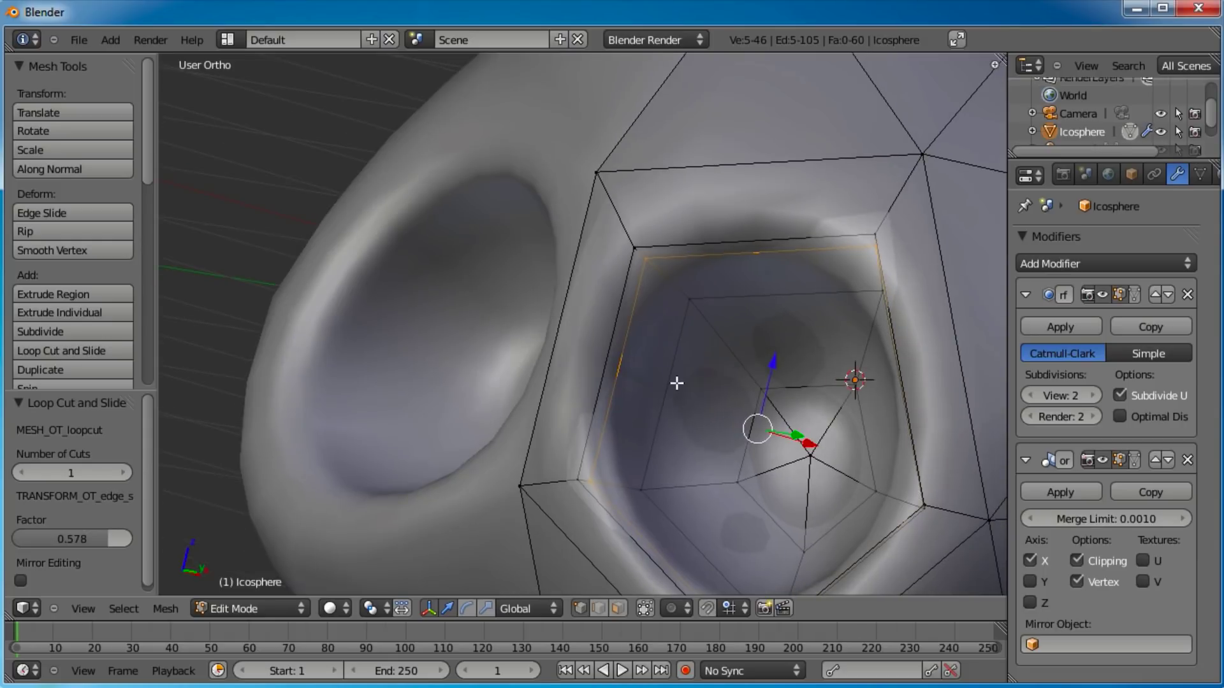
key("ctrl+r")
left_click(663, 273)
left_click(659, 274)
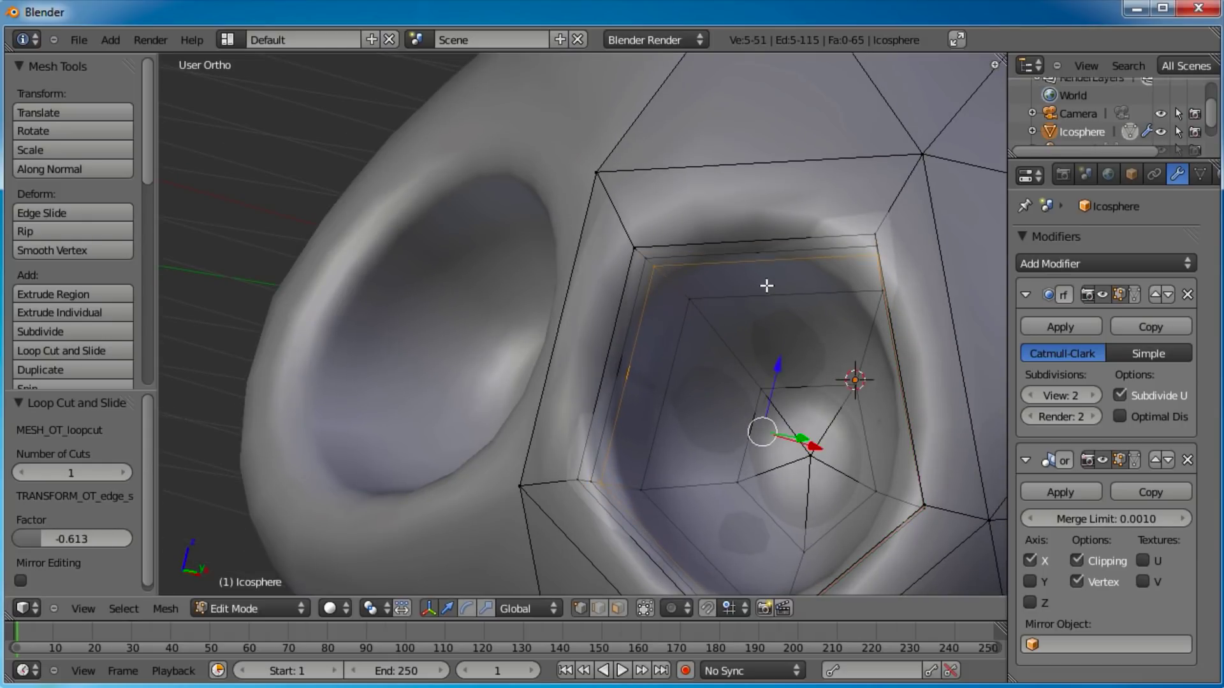
key("s")
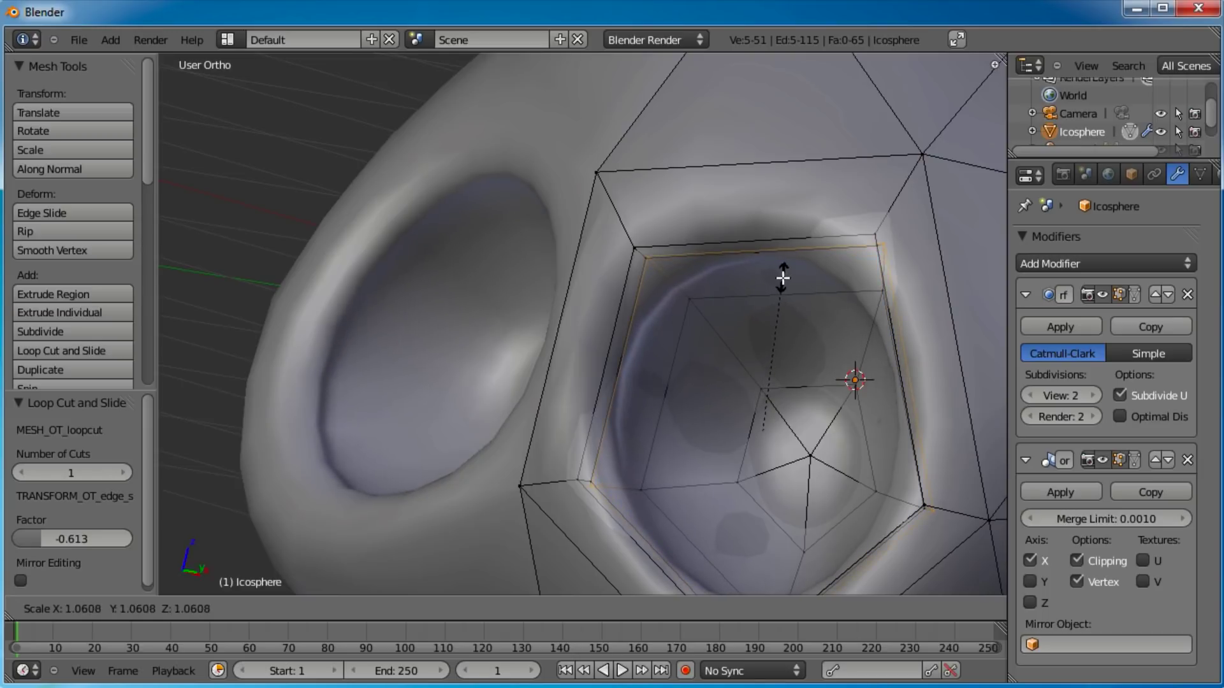
left_click(790, 274)
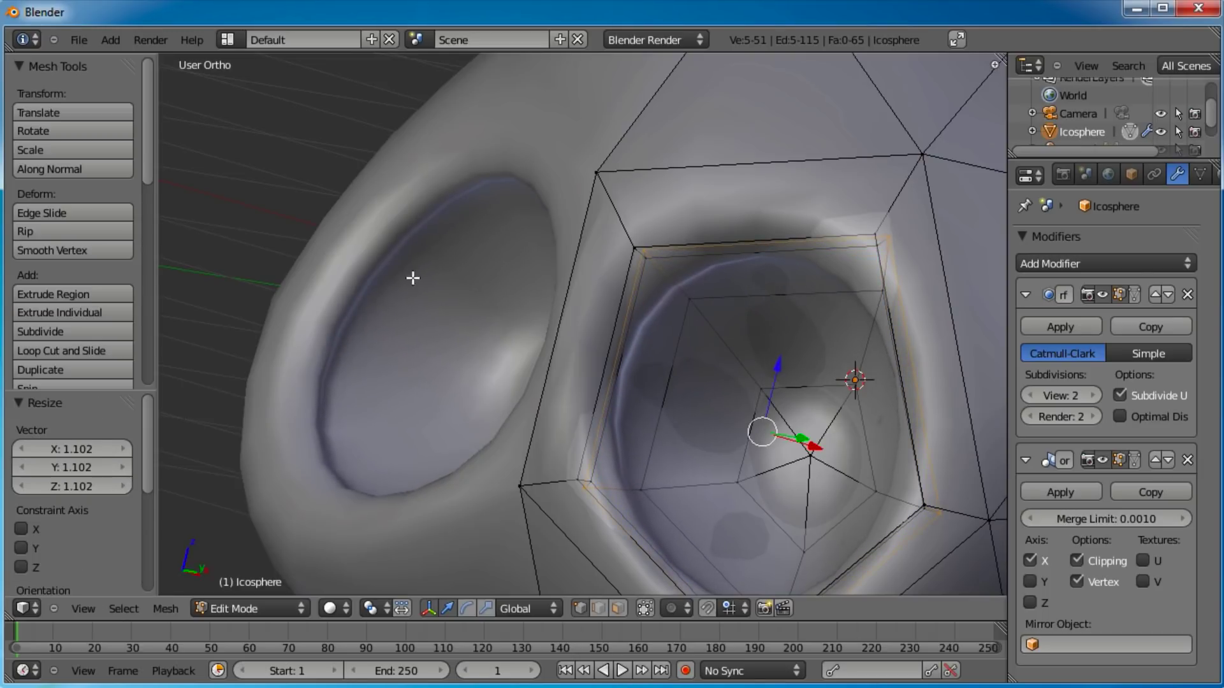
Examine the smoothed rim and interior of the eye sockets from several angles
middle_click_drag(398, 299, 449, 358)
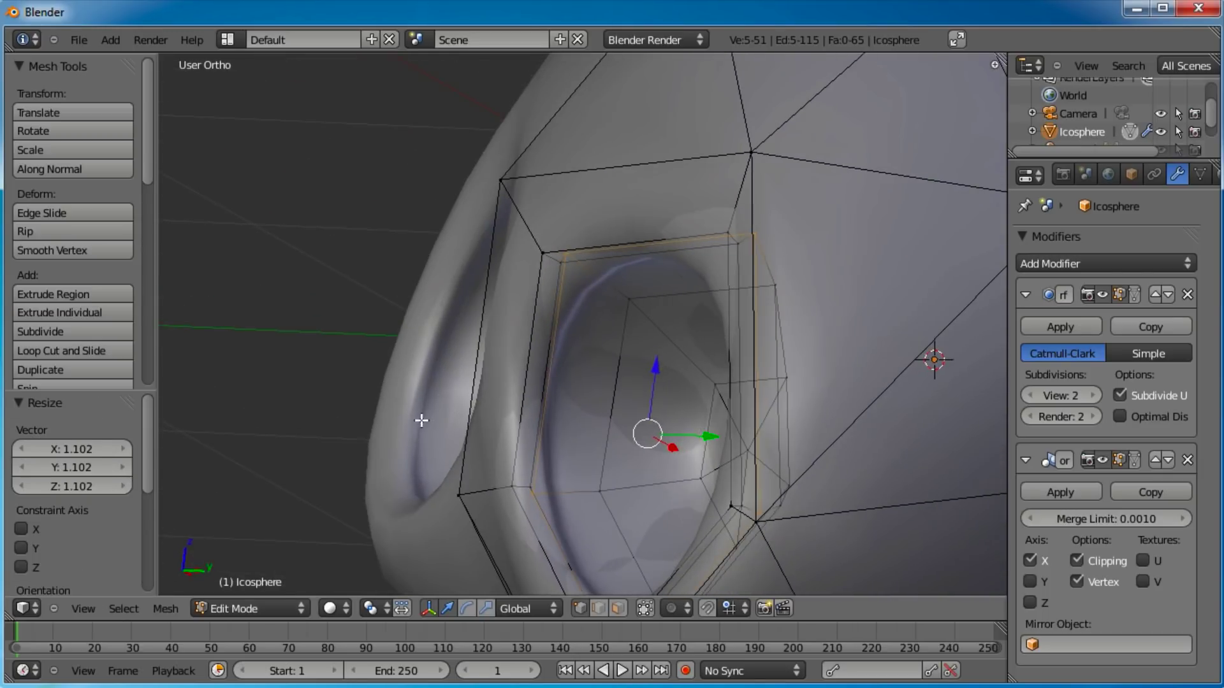
middle_click_drag(475, 310, 466, 259)
middle_click_drag(482, 378, 626, 362)
scroll(625, 363, "down", 2)
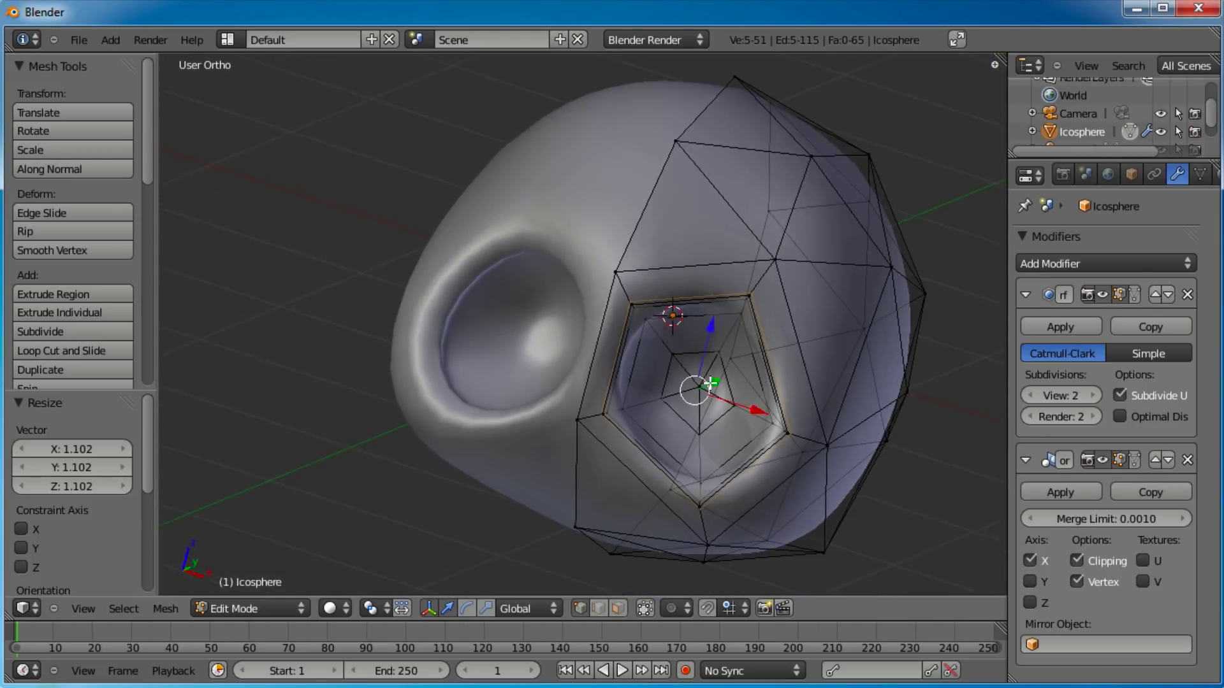
middle_click_drag(702, 363, 614, 388)
scroll(615, 388, "up", 4)
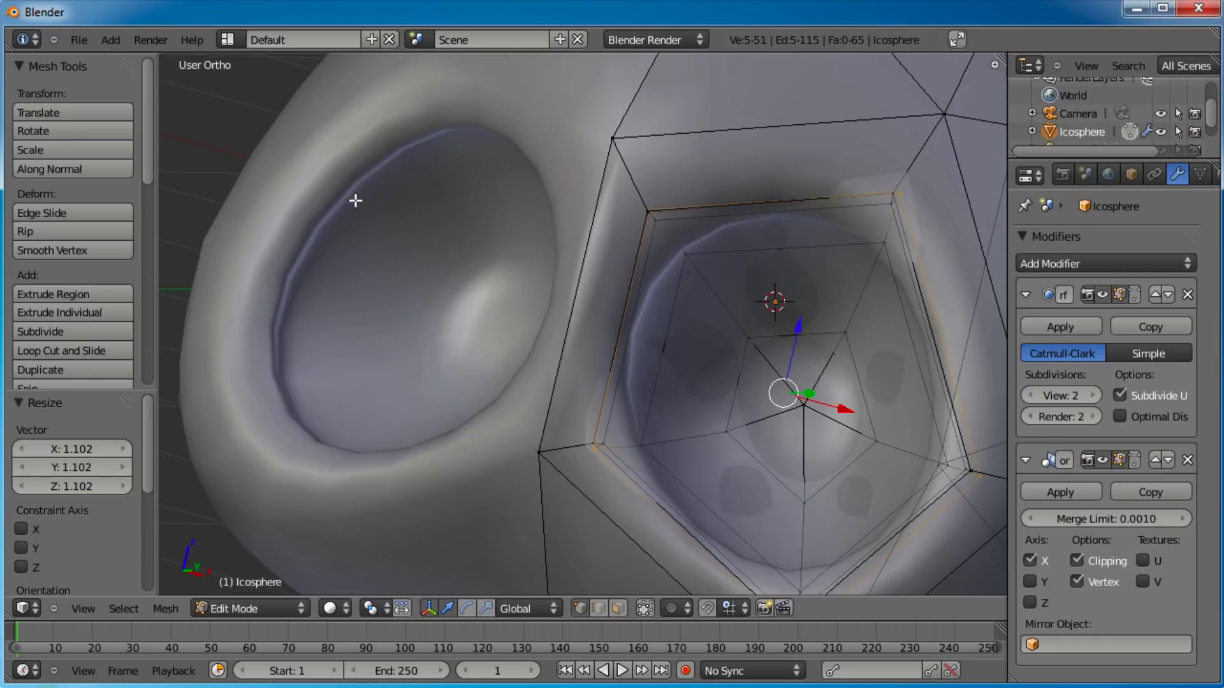
middle_click_drag(434, 141, 582, 324)
scroll(582, 324, "down", 2)
middle_click_drag(670, 289, 660, 316, "shift")
Extrude the two faces below the socket's outer side by about 0.126 X, -0.078 Y and -0.142 Z
middle_click_drag(614, 415, 705, 382)
middle_click_drag(733, 339, 615, 220)
scroll(625, 273, "up", 2)
middle_click_drag(721, 314, 670, 333, "shift")
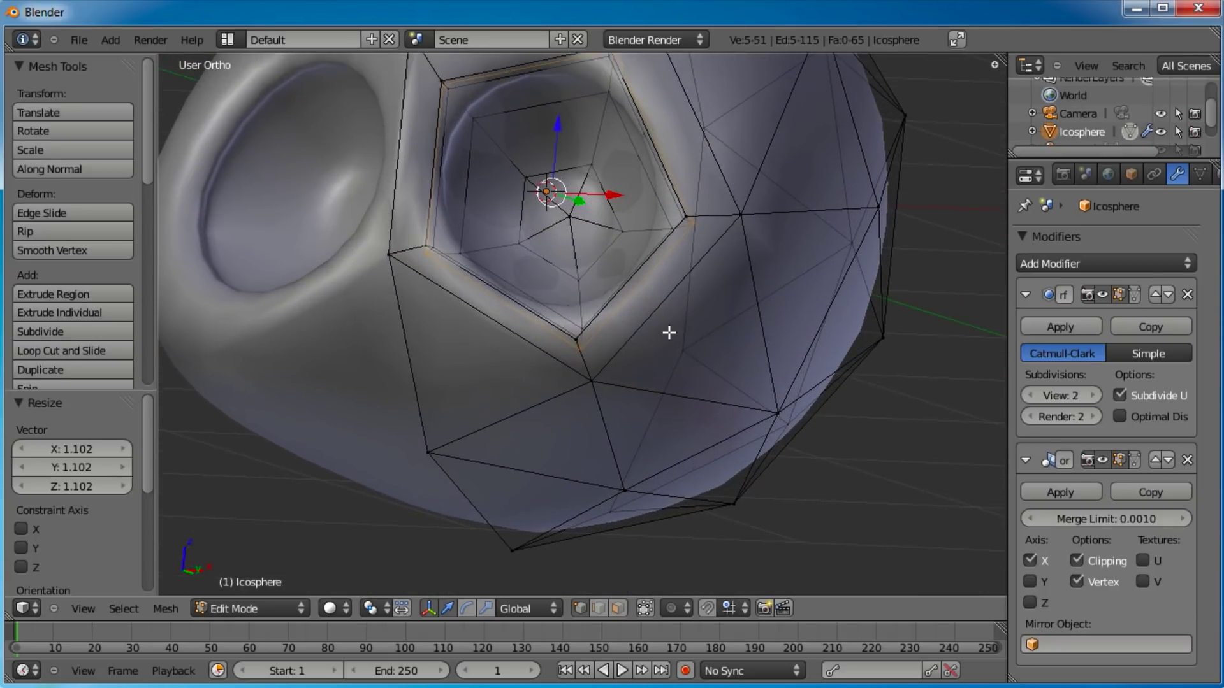
left_click(616, 609)
right_click(707, 355)
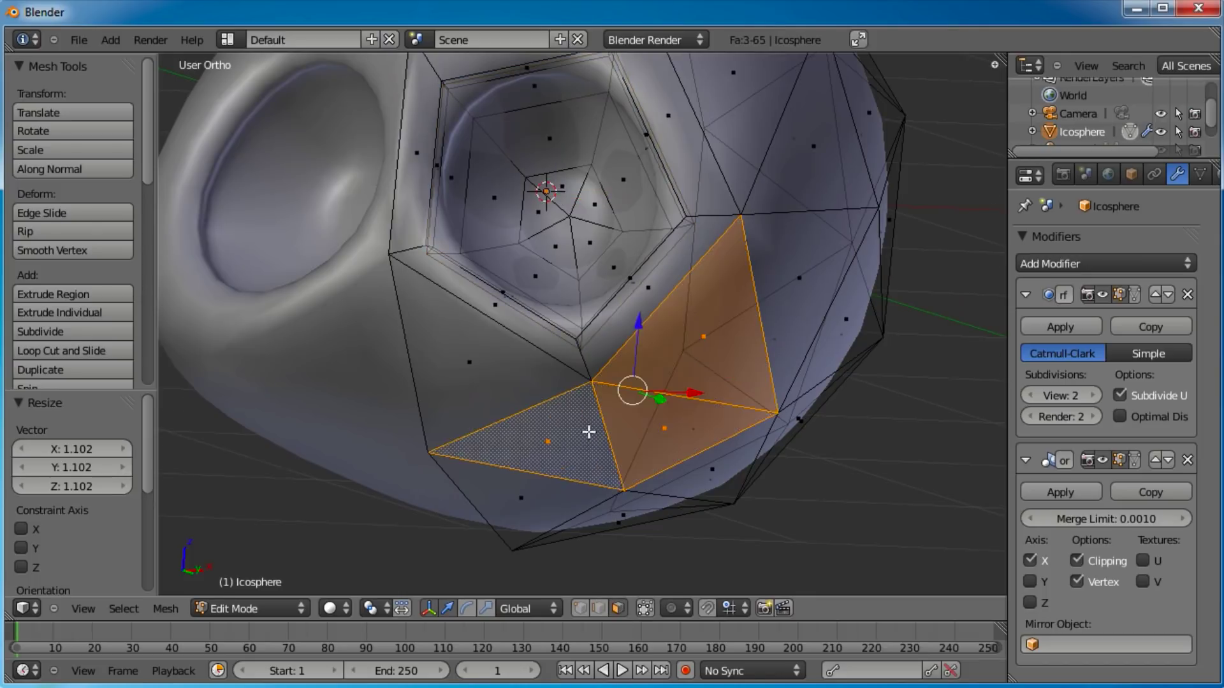
right_click(590, 432, "shift")
scroll(591, 432, "down", 3)
middle_click_drag(590, 376, 599, 303)
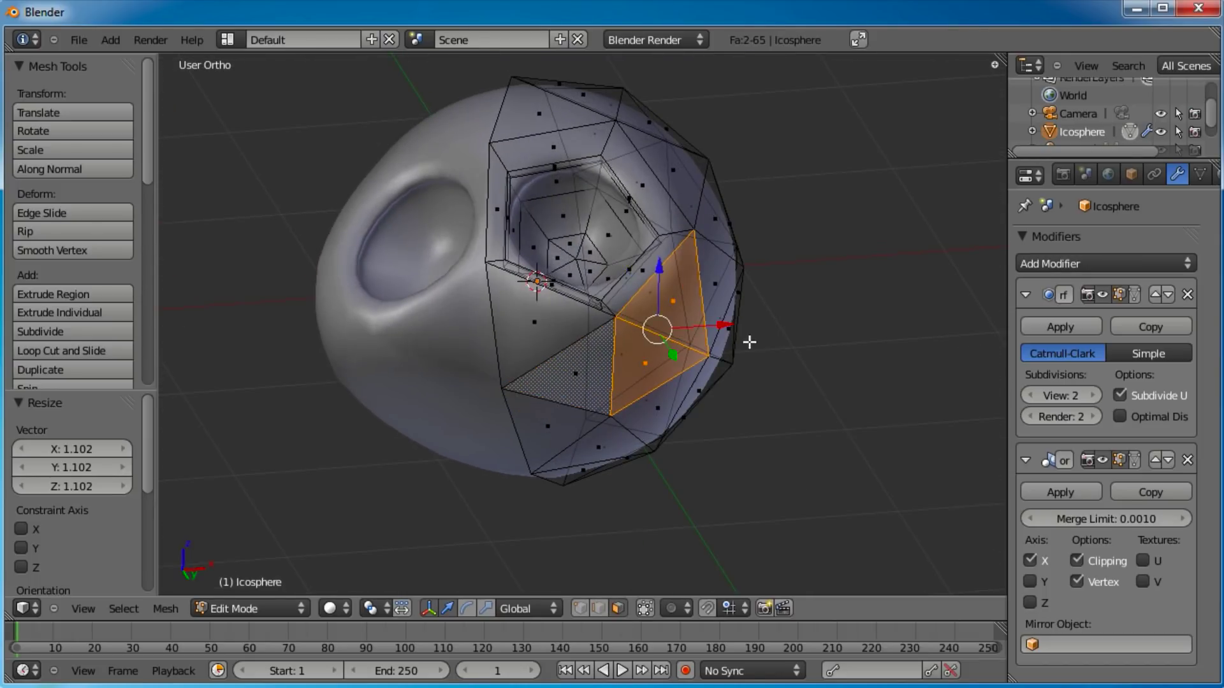
middle_click_drag(753, 306, 611, 372)
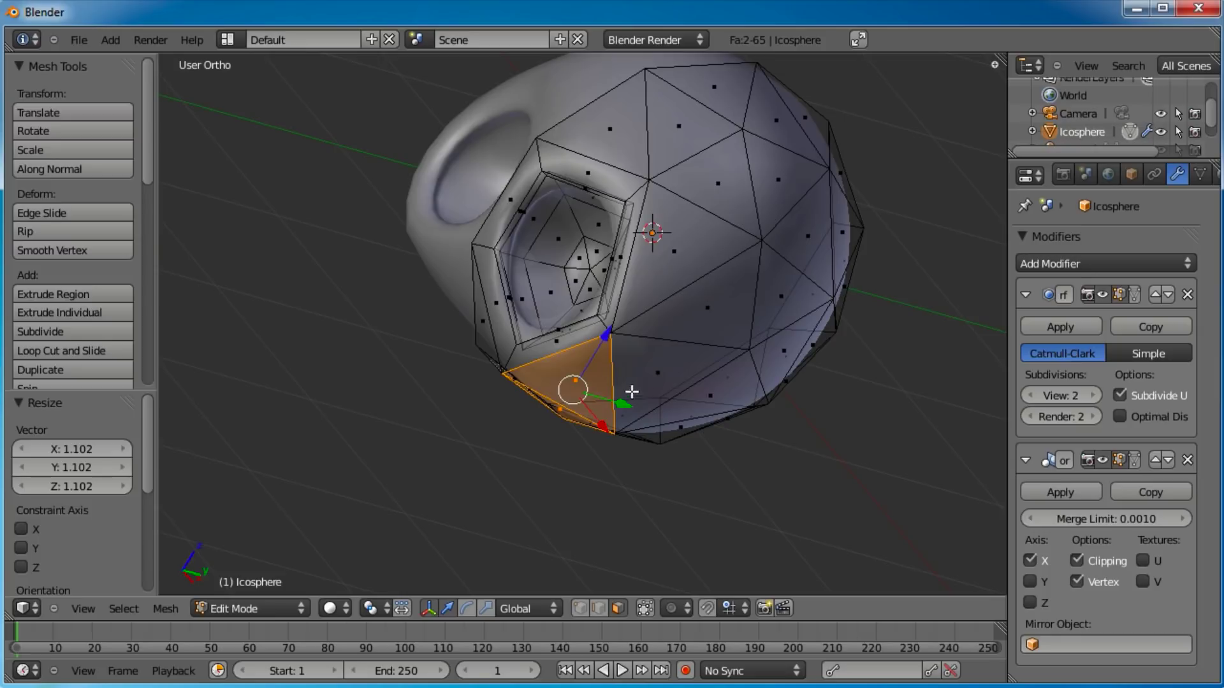
key("e")
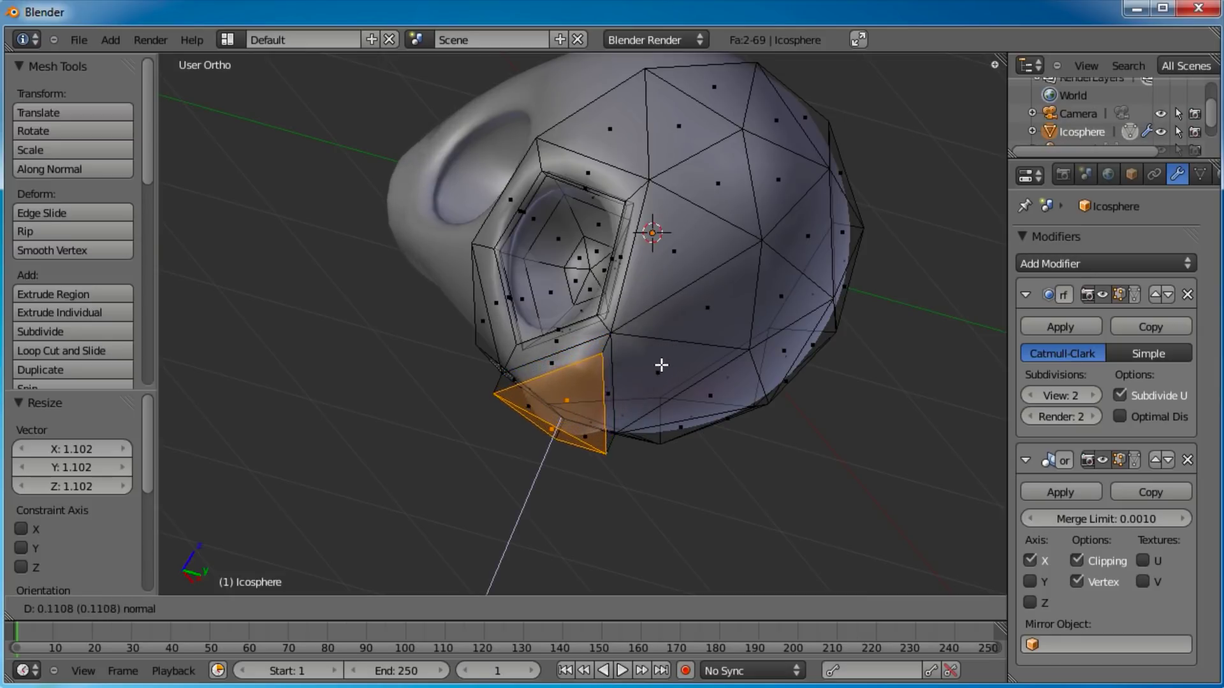
left_click(651, 376)
Smooth the vertices of the extruded cheek faces with two iterations
key("w")
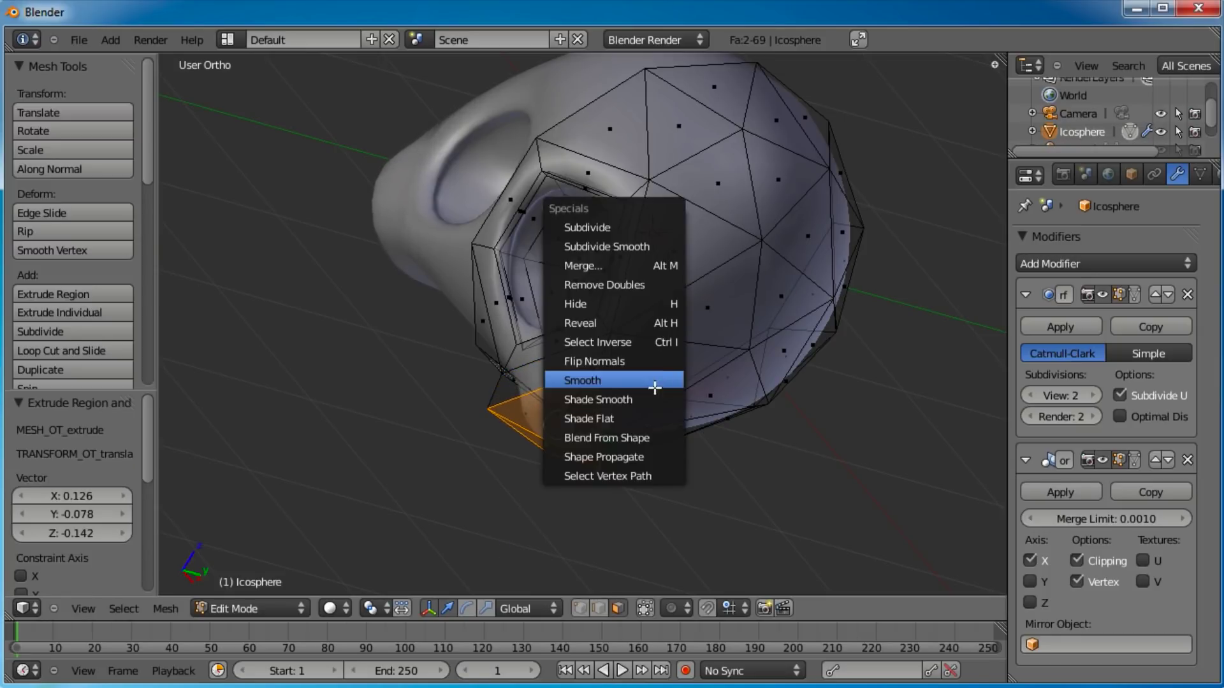
left_click(654, 383)
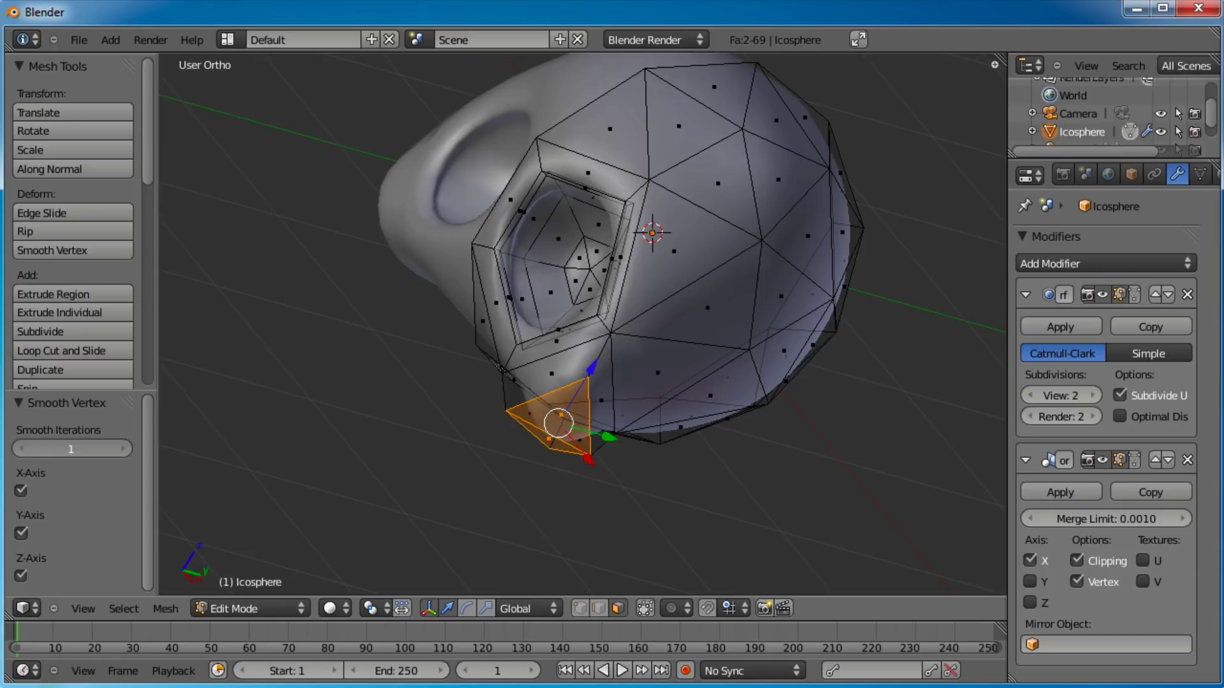
left_click_drag(71, 449, 102, 449)
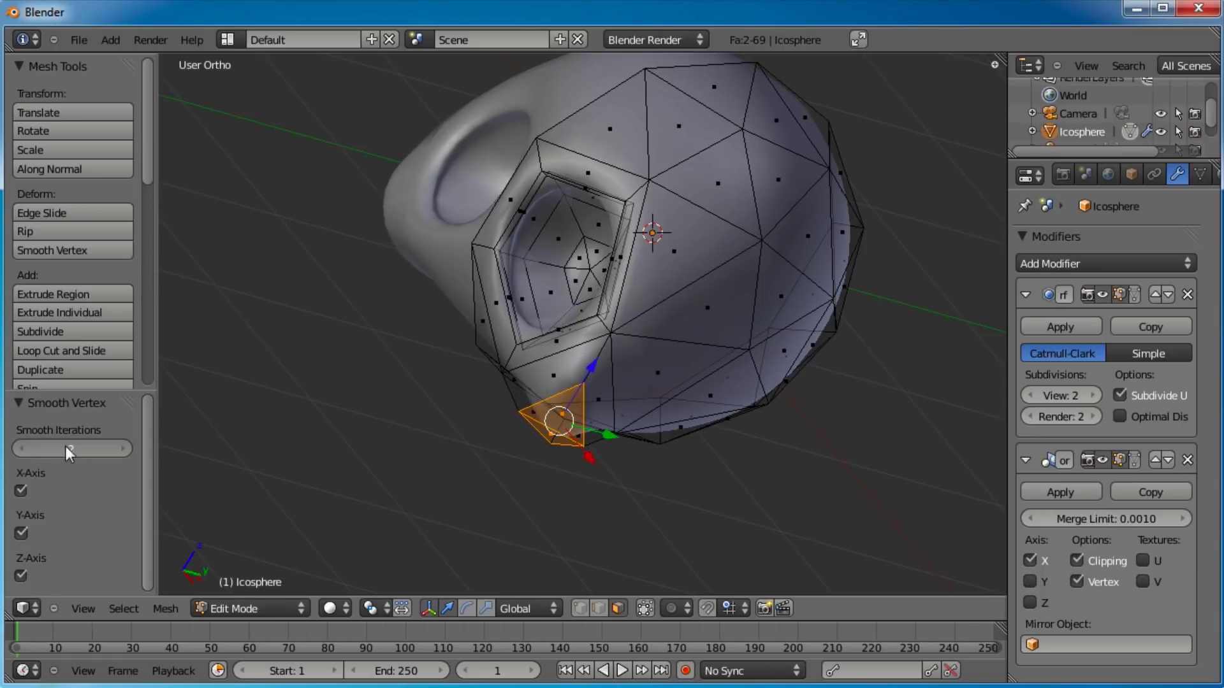
Extrude the three faces below the eye socket by about -0.002 X, -0.095 Y and -0.169 Z
middle_click_drag(404, 470, 640, 390)
middle_click_drag(535, 444, 514, 349)
right_click(503, 350)
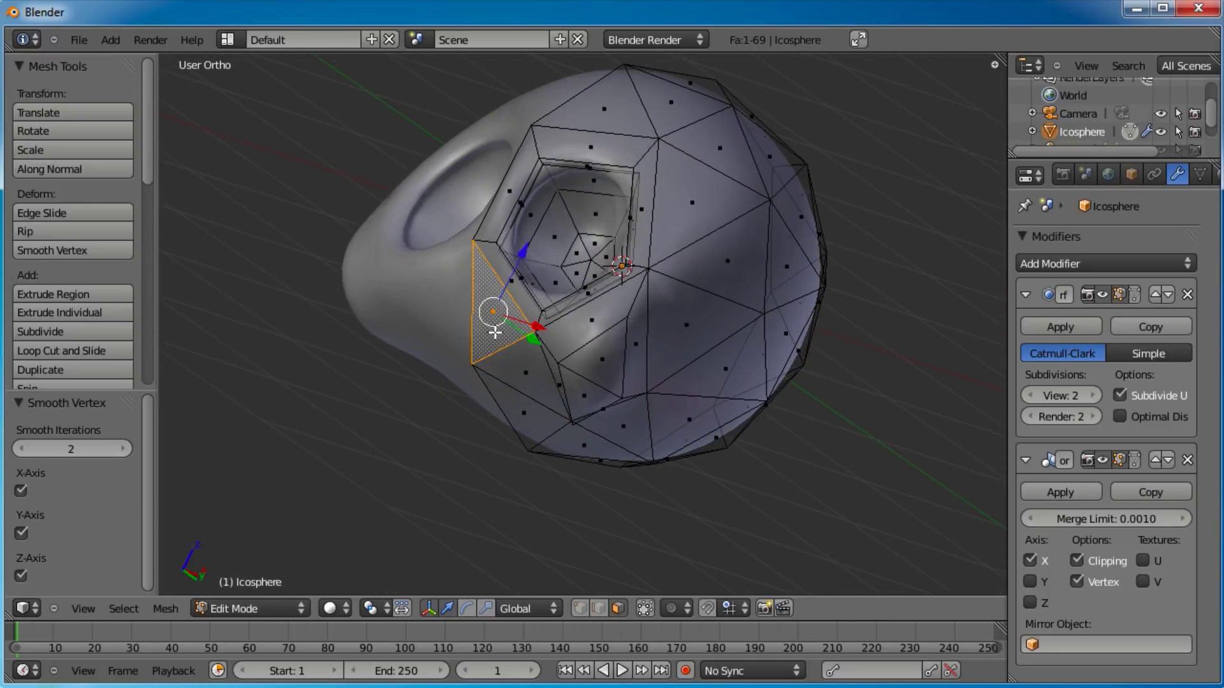
right_click(511, 403, "shift")
middle_click_drag(530, 437, 623, 347)
right_click(492, 280, "shift")
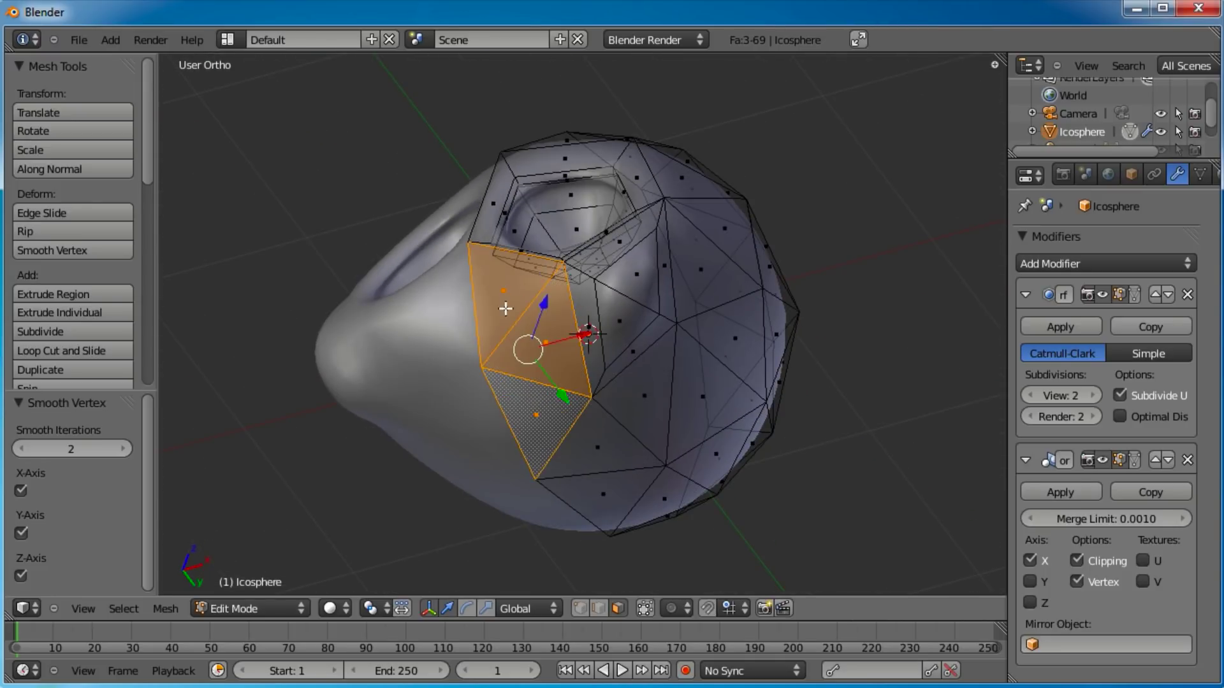
middle_click_drag(492, 281, 616, 338)
key("e")
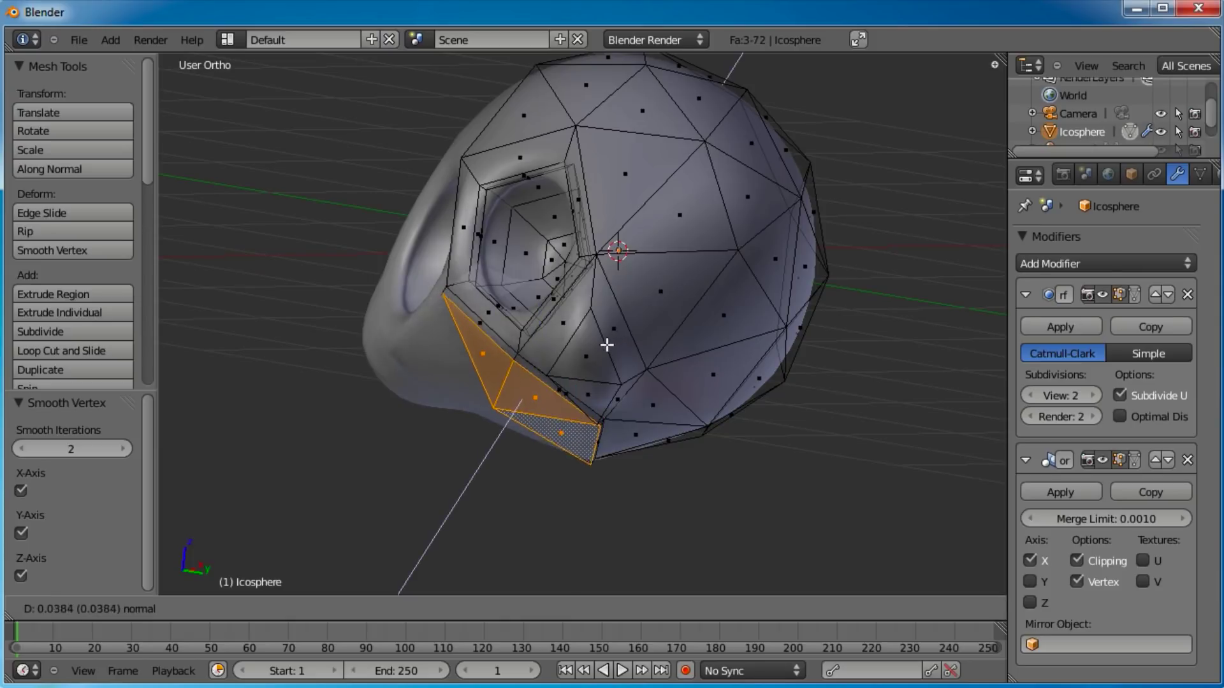
left_click(586, 365)
Rotate the extruded faces in the right side view, finishing with a rotation of about -5.06° around X
key("KP_3")
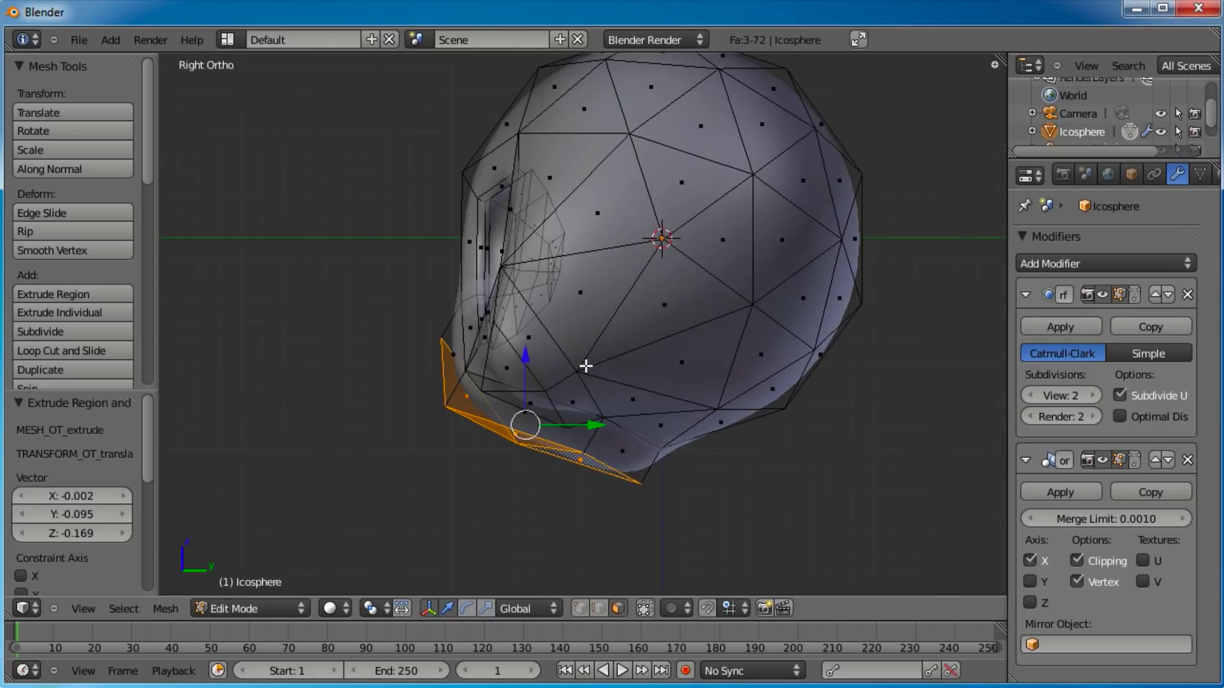
scroll(674, 453, "up", 2)
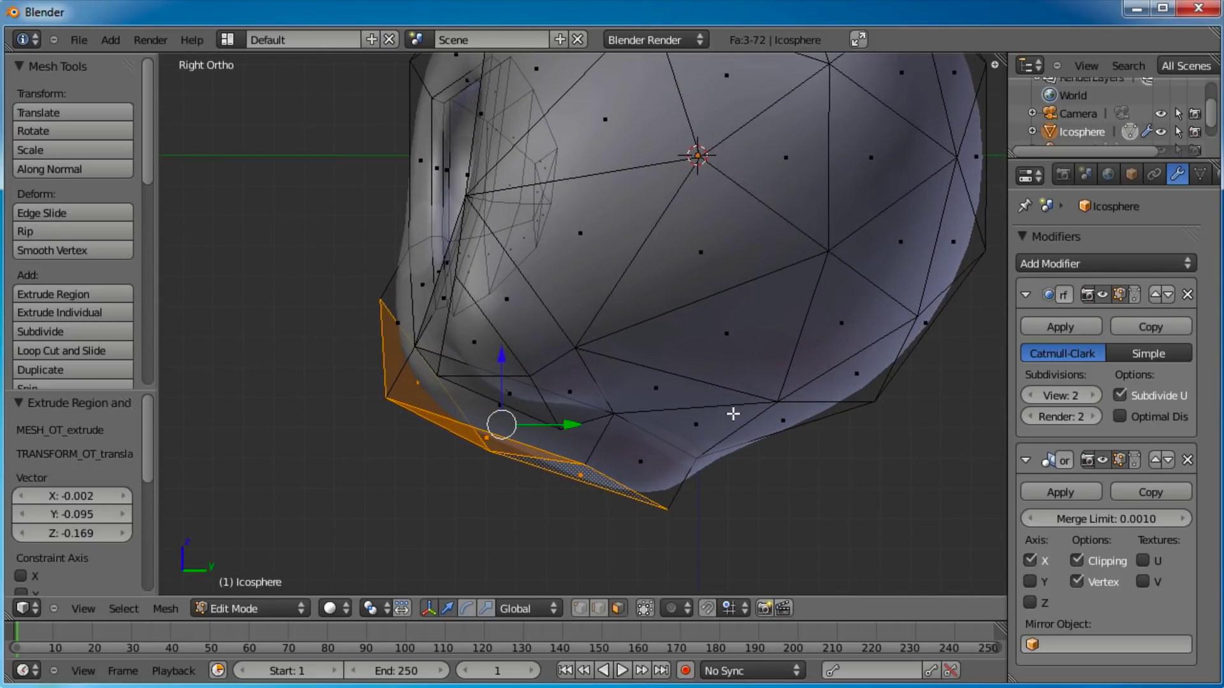
key("r")
left_click(758, 395)
key("s")
right_click(758, 382)
key("r")
left_click(787, 431)
Scale the extruded faces along Y and rotate them about -10.725° around X
key("s")
key("y")
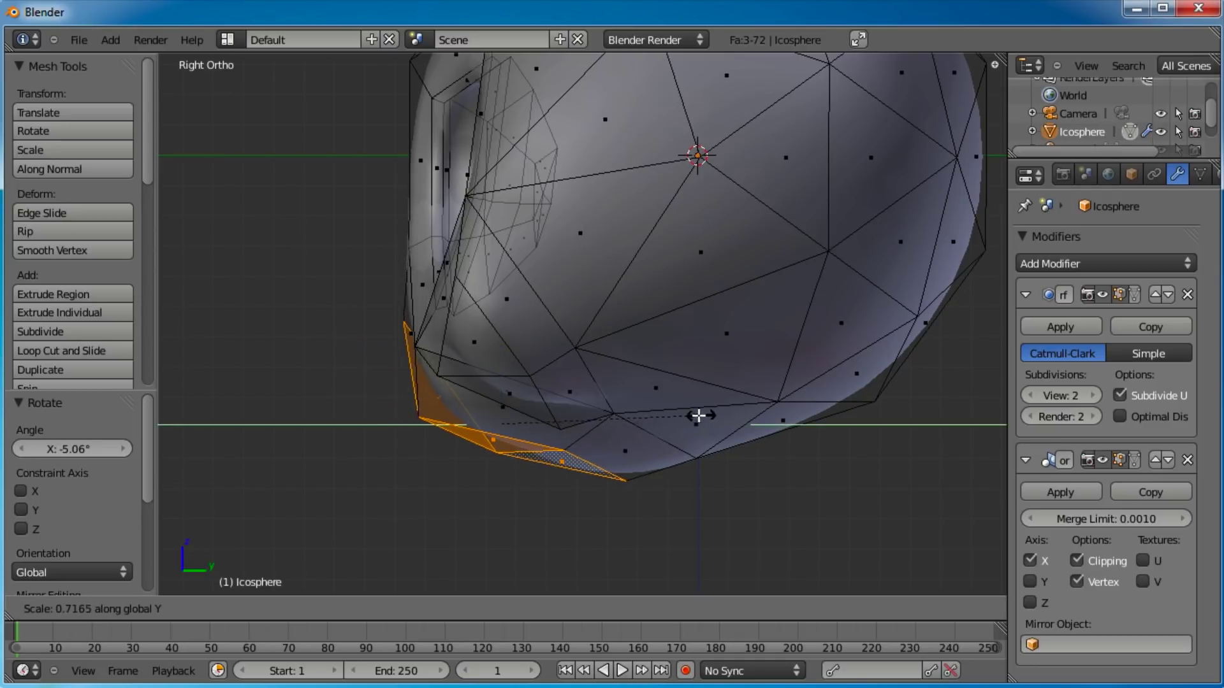
left_click(763, 421)
key("r")
left_click(778, 363)
Lower the extrusion's upper centreline vertex along the Z axis
middle_click_drag(778, 363, 518, 266)
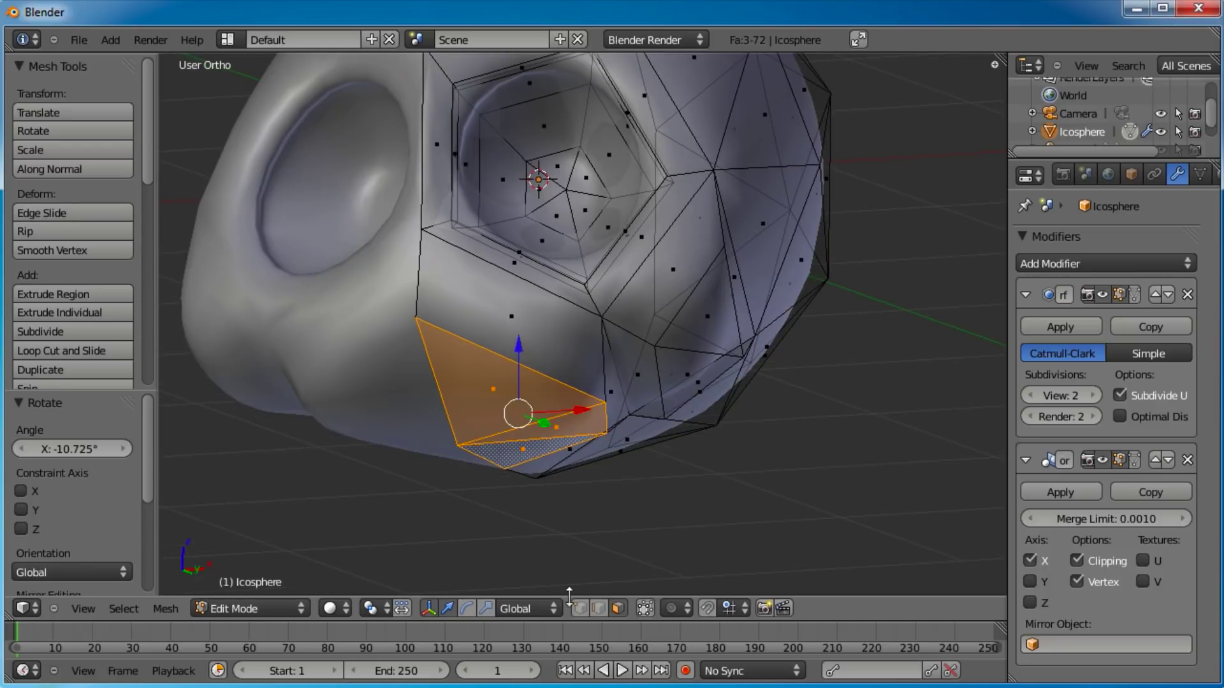
right_click(416, 315)
key("g")
key("z")
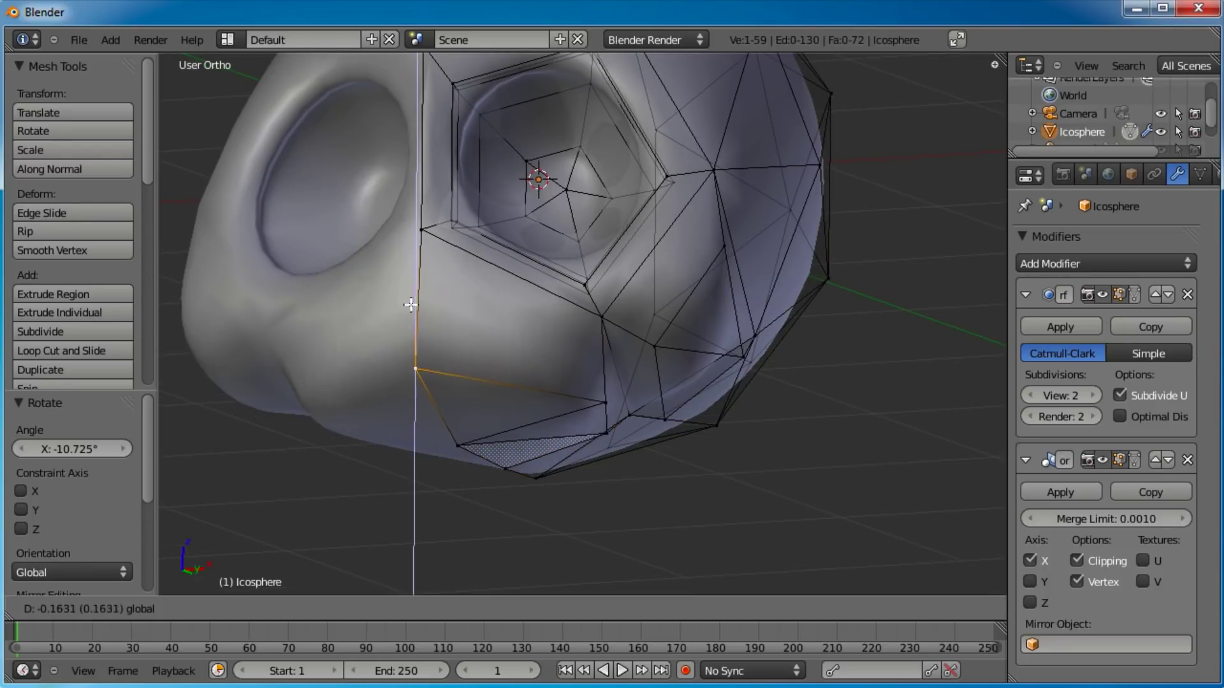
left_click(396, 336)
Move the extrusion's two outer vertices inward by about -0.224 along X
middle_click_drag(396, 336, 559, 341)
right_click(559, 341)
right_click(586, 412, "shift")
middle_click_drag(536, 399, 621, 513)
key("g")
key("x")
left_click(601, 379)
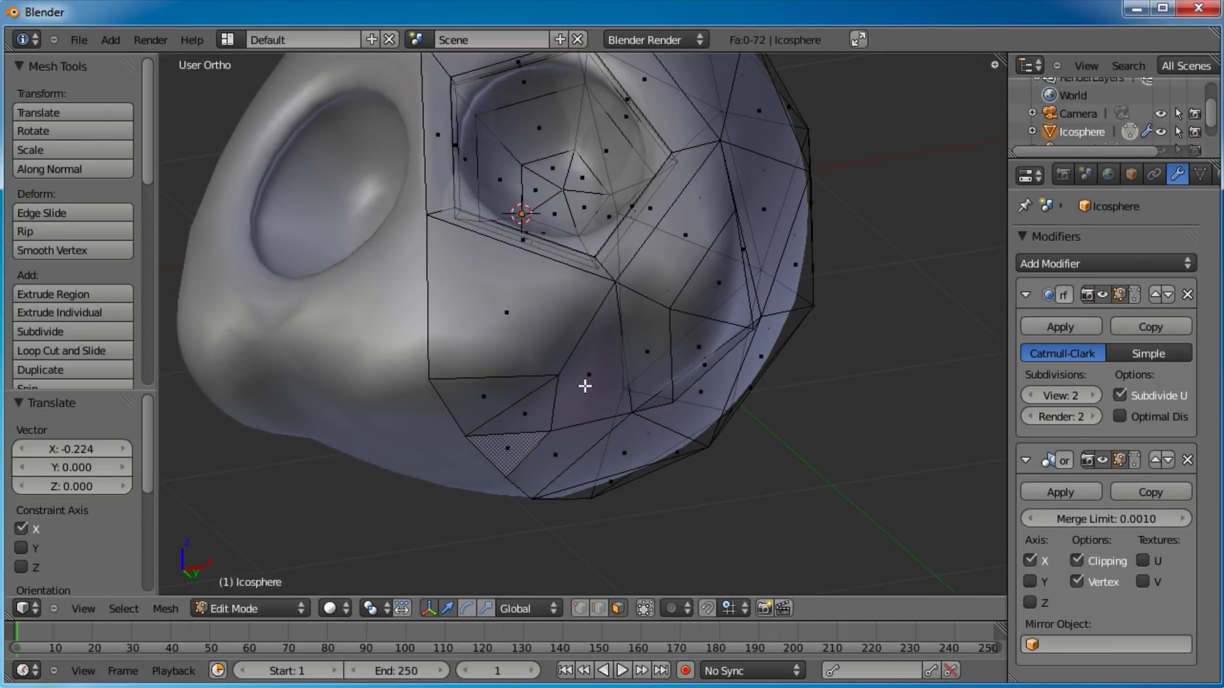
Combine the two front triangles of the extruded area beside the centreline into a single face
right_click(484, 398, "shift")
middle_click_drag(484, 398, 561, 315)
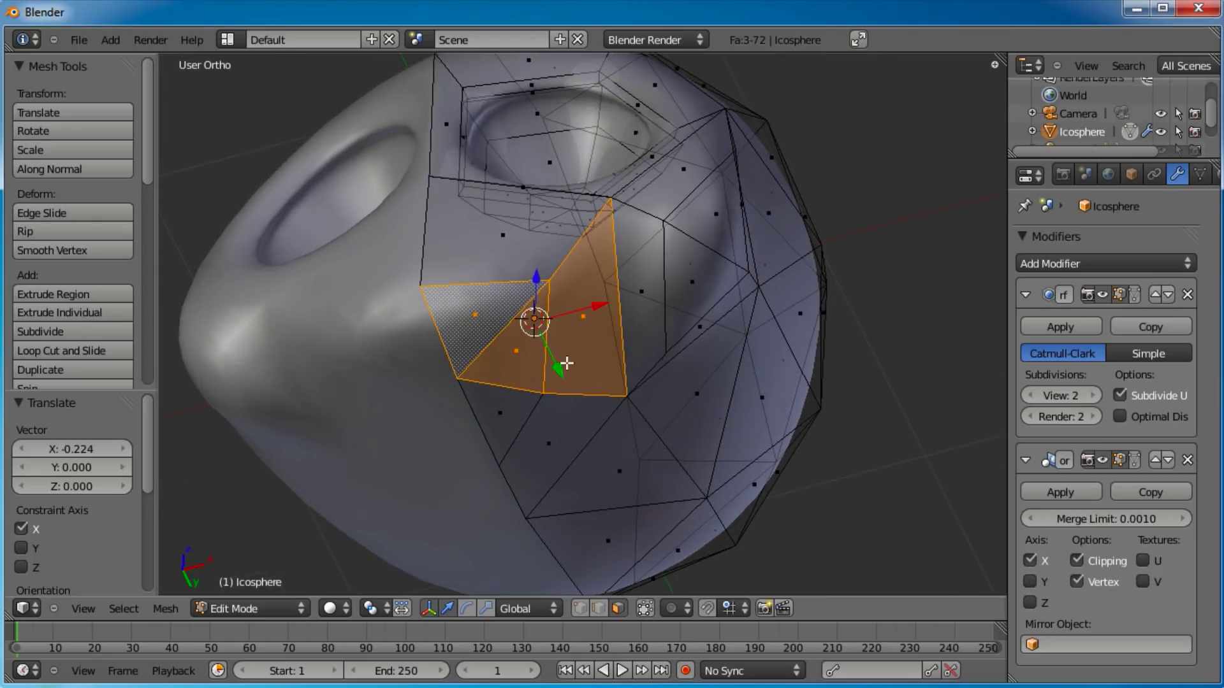
mouse_move(566, 379)
middle_mouse_down()
mouse_move(544, 383)
mouse_move(669, 382)
mouse_move(555, 383)
mouse_move(623, 367)
mouse_move(565, 365)
middle_mouse_up()
scroll(544, 382, "up", 2)
right_click(514, 344)
right_click(542, 395)
right_click(454, 318, "shift")
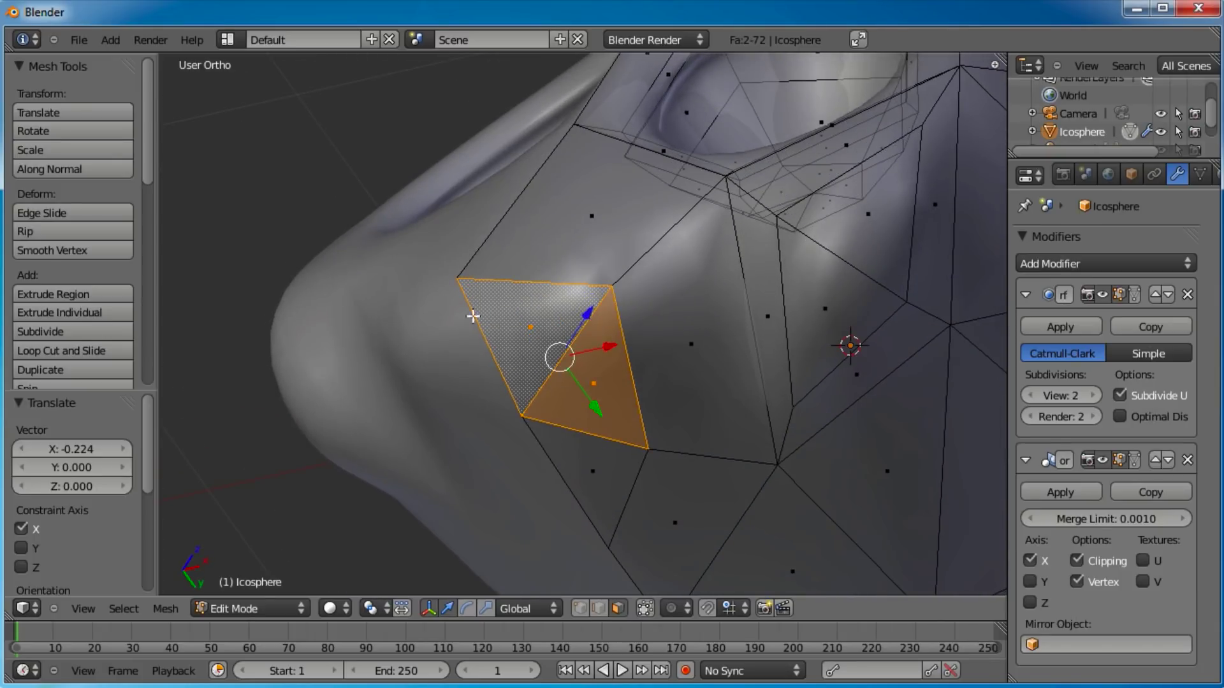
key("f")
Move the lower centreline vertex behind the new four-sided face by about -0.106 along Y
middle_click_drag(590, 390, 574, 286)
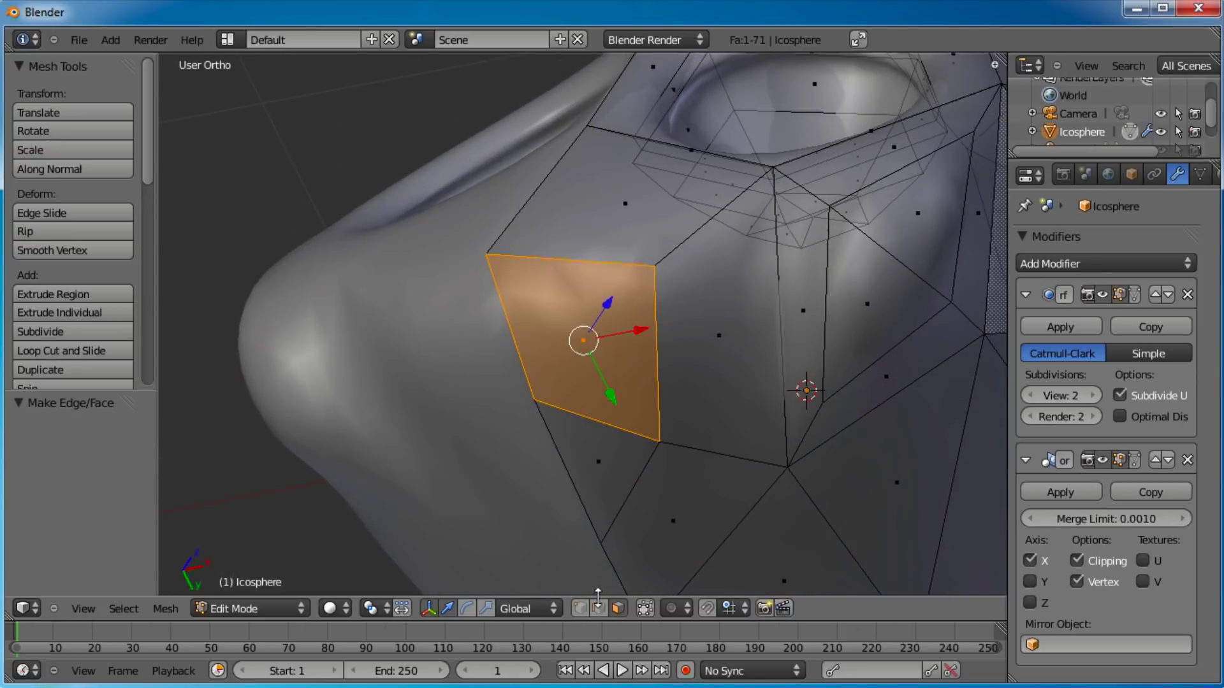
left_click(580, 607)
right_click(674, 473)
left_click_drag(676, 488, 654, 447)
middle_click_drag(654, 446, 639, 487)
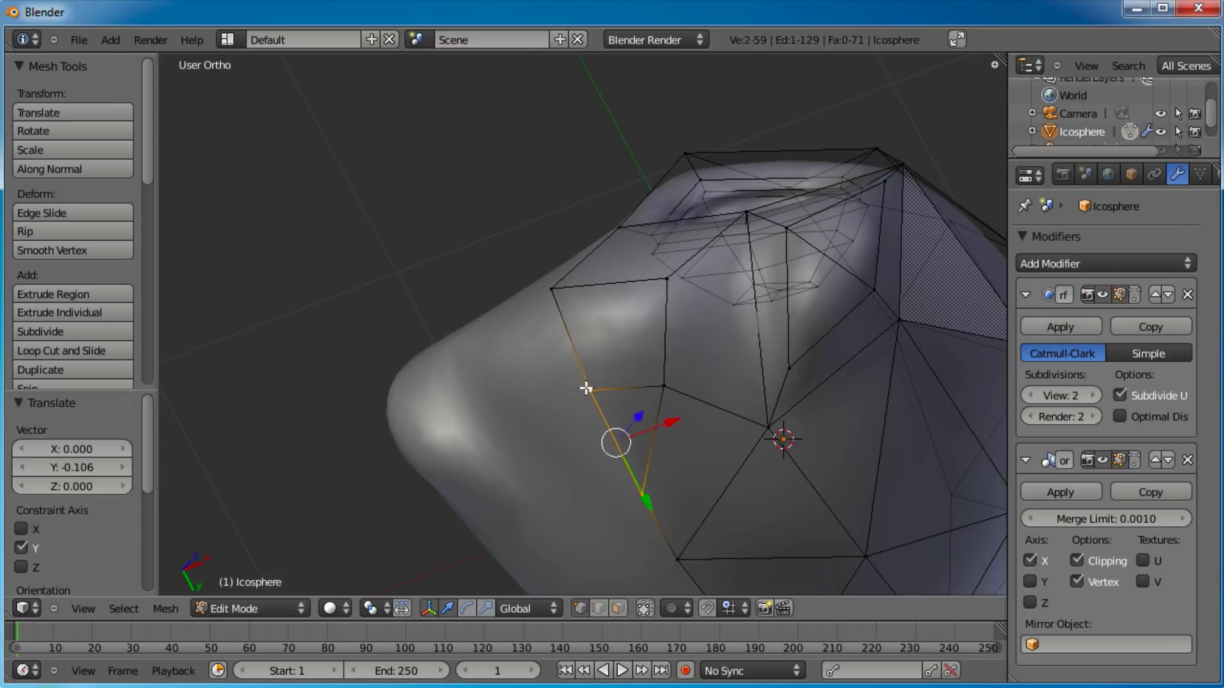
Merge the two neighbouring centreline vertices at their center and move the merged vertex about -0.107 along Y
key("alt+m")
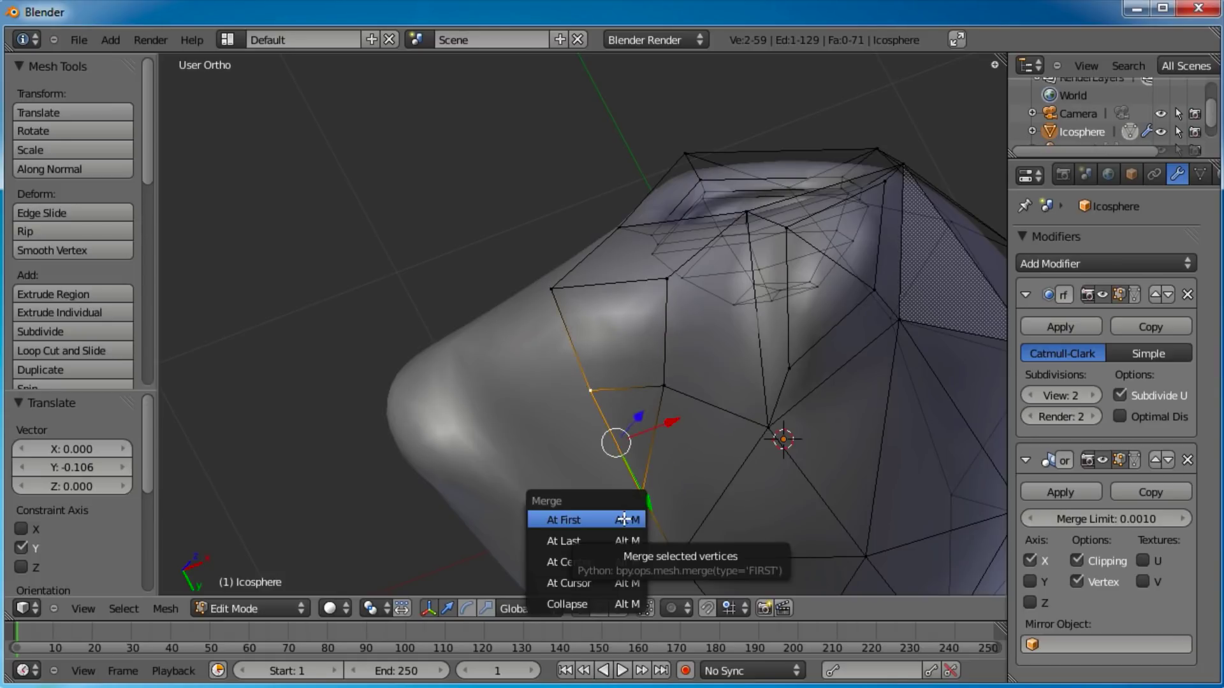
left_click(597, 561)
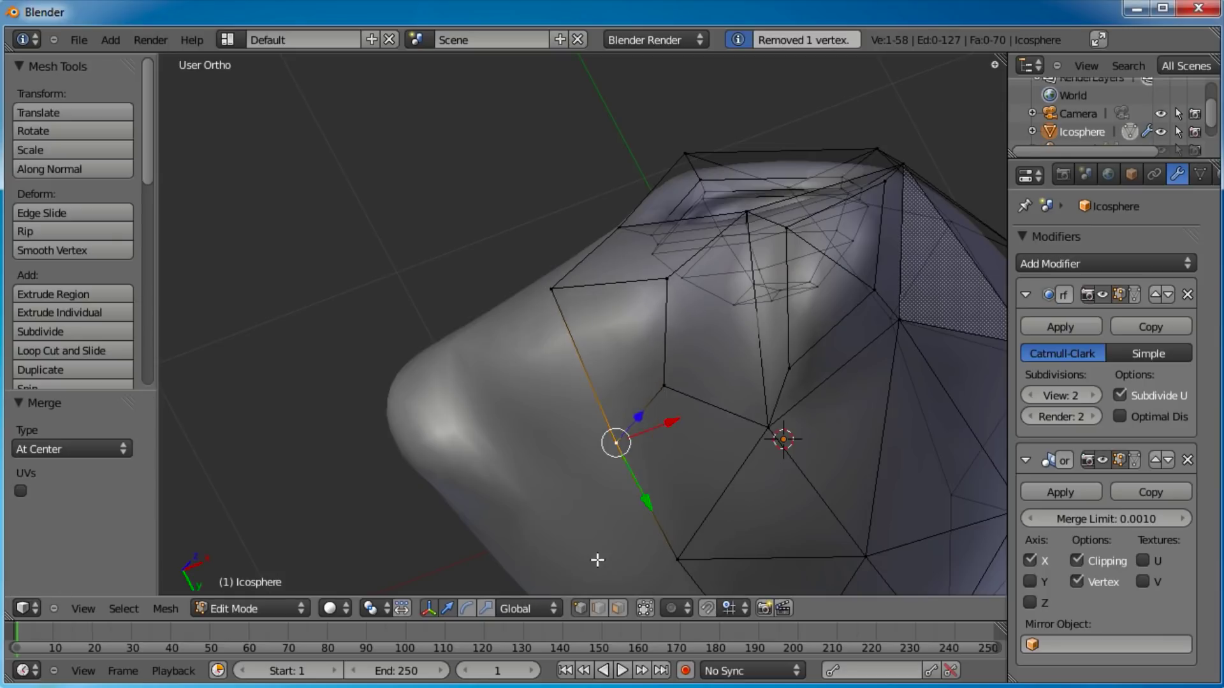
left_click_drag(645, 504, 636, 466)
Examine the smoothed head, eye sockets and lower face from several angles
scroll(635, 467, "down", 2)
middle_click_drag(650, 371, 693, 347)
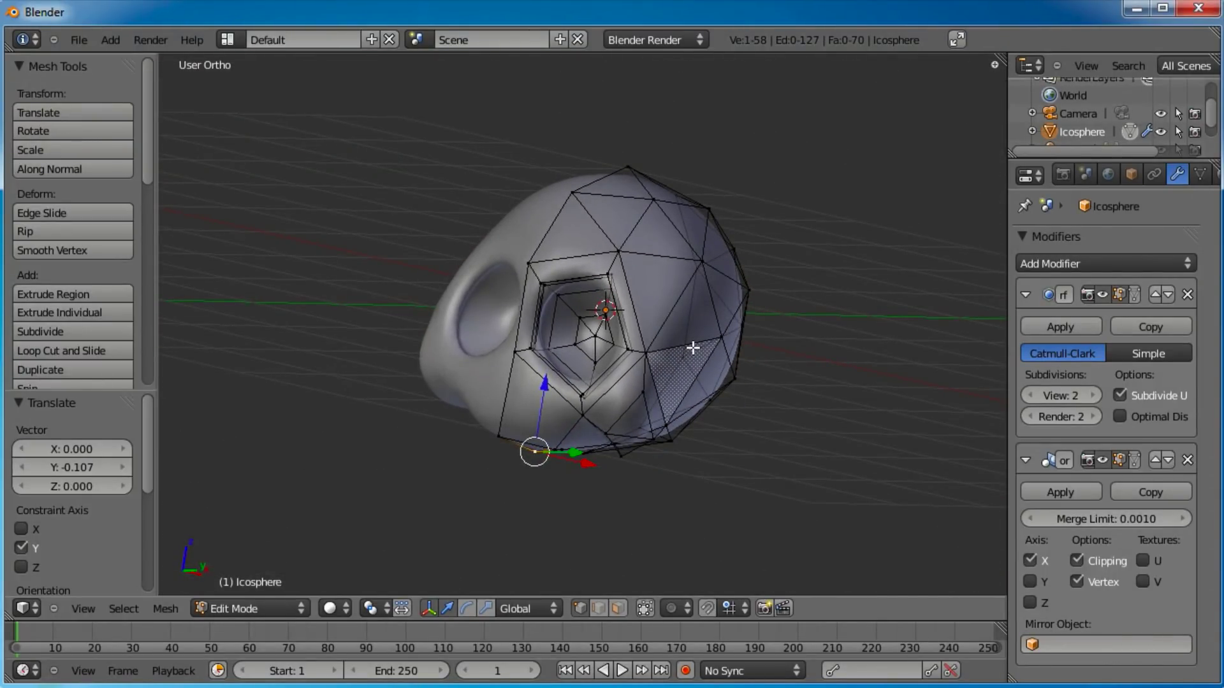
scroll(649, 318, "up", 3)
middle_click_drag(824, 291, 216, 415)
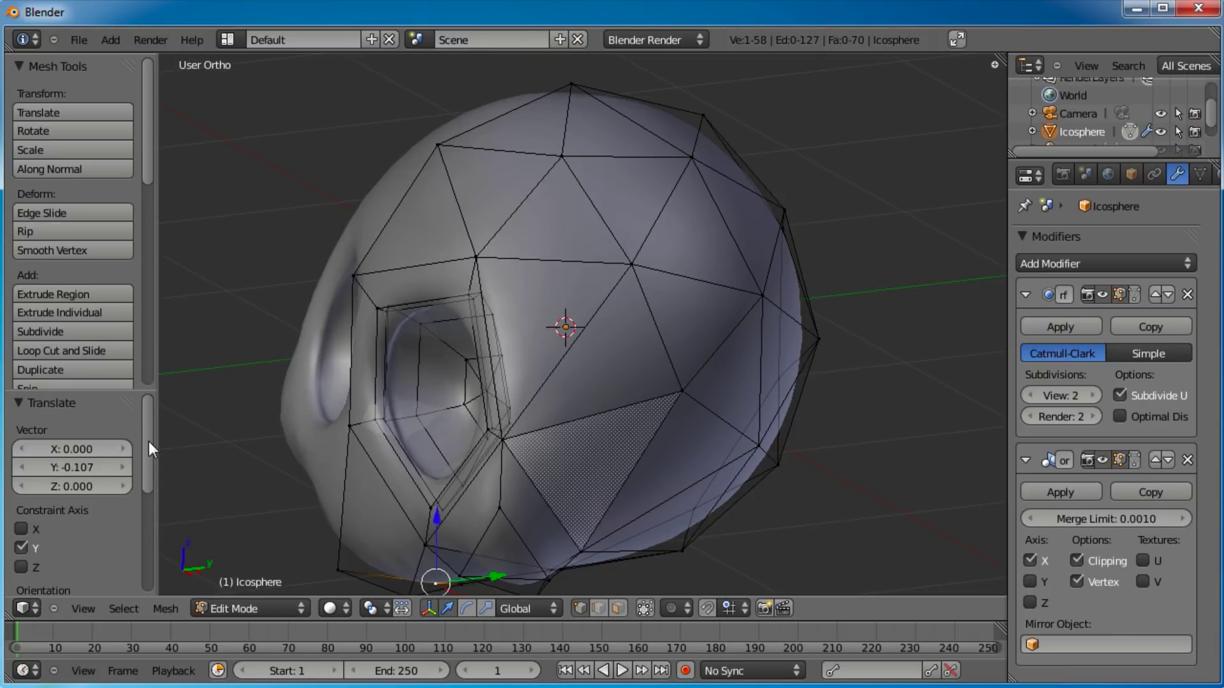
scroll(148, 441, "down", 5)
scroll(156, 507, "up", 5)
middle_click_drag(327, 391, 613, 246)
scroll(591, 428, "down", 2)
middle_click_drag(657, 349, 660, 318)
scroll(658, 320, "up", 1)
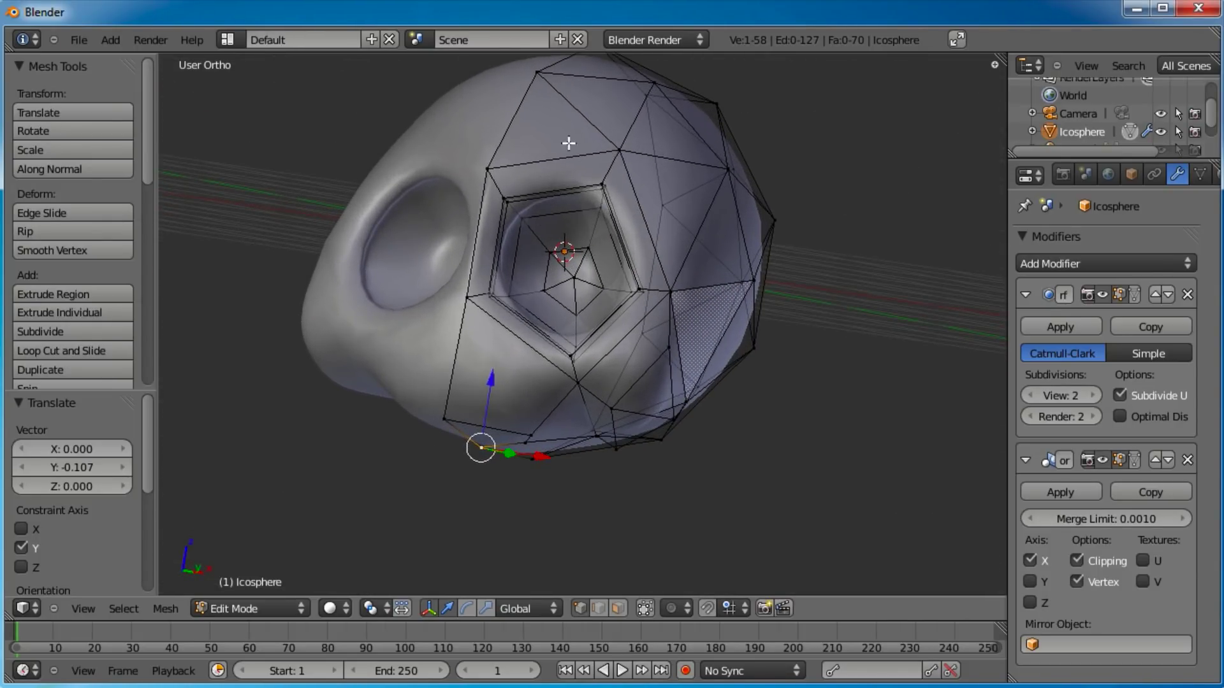
middle_click_drag(530, 283, 550, 306)
scroll(549, 306, "up", 3)
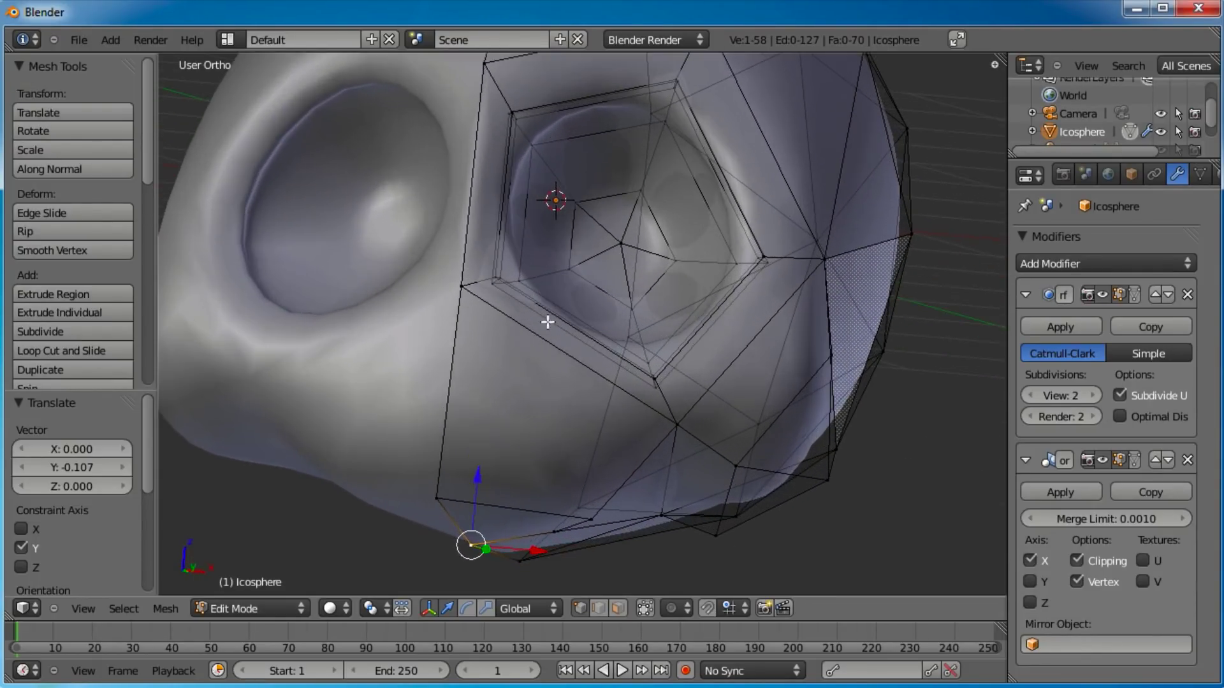
Move the front lower face's rear outer vertex by about -0.078 X, -0.046 Y and 0.033 Z
middle_click_drag(638, 424, 574, 370)
right_click(551, 387)
key("g")
left_click(504, 383)
right_click(543, 449)
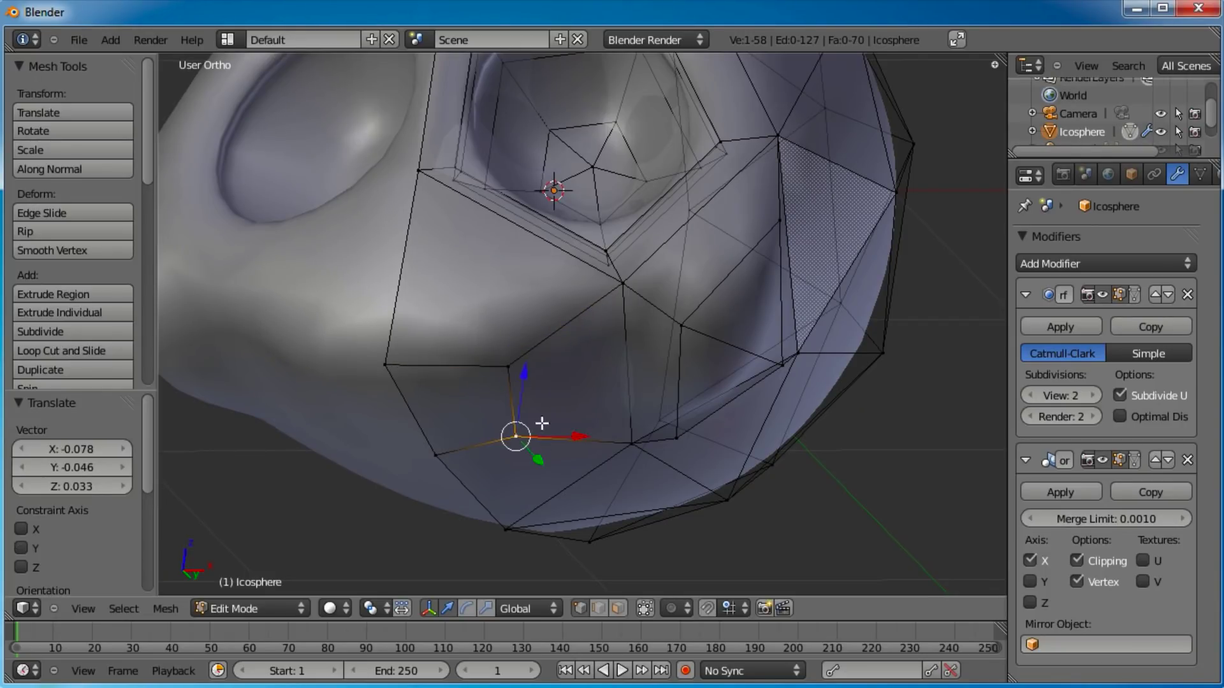
Extrude the two lower front faces by about 0.047 X, -0.016 Y and -0.123 Z
left_click(618, 608)
right_click(574, 391)
right_click(437, 402, "shift")
middle_click_drag(437, 402, 596, 391)
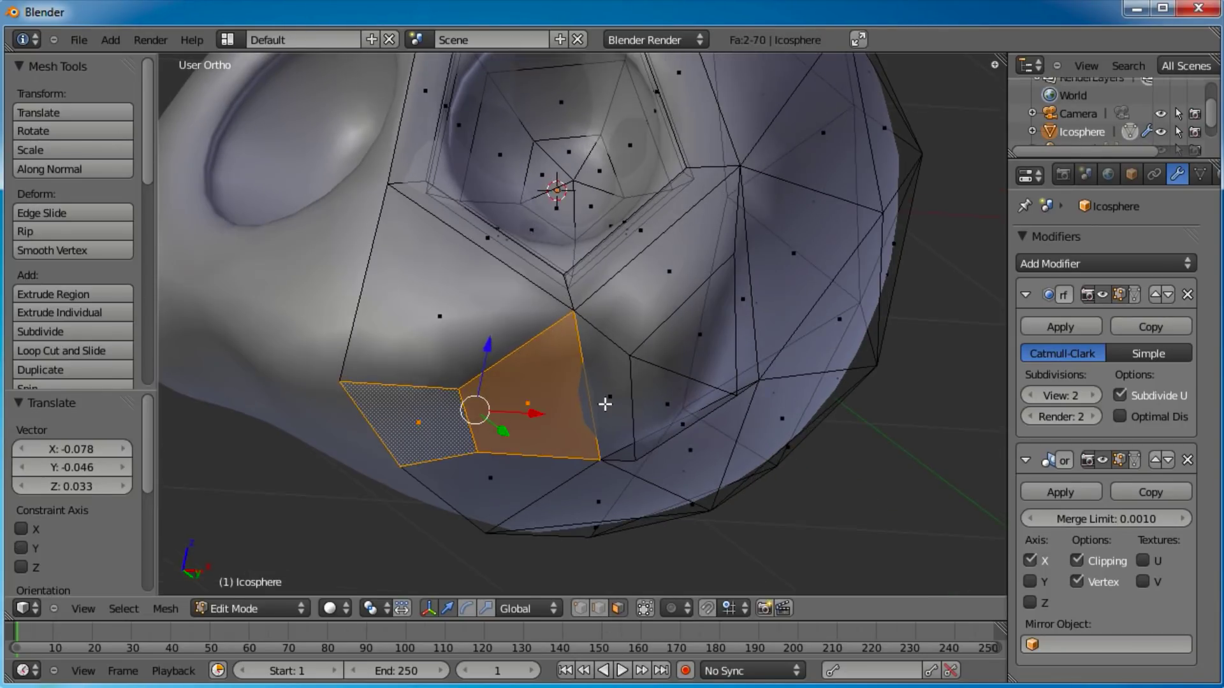
key("e")
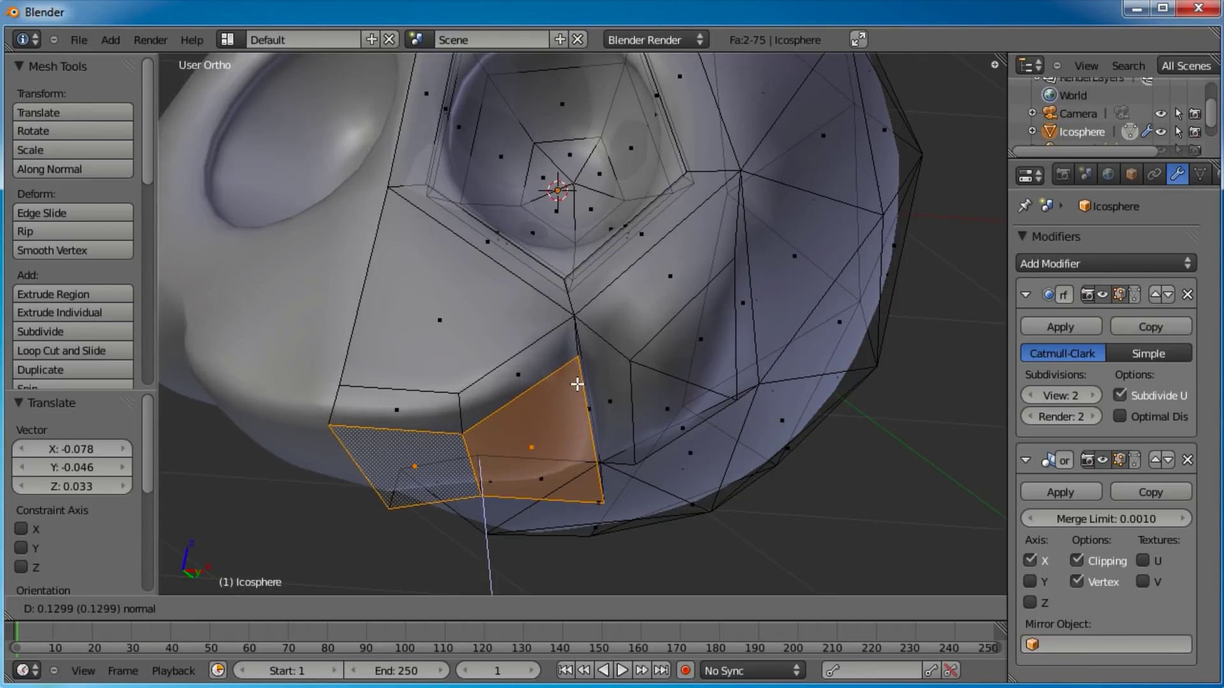
left_click(577, 387)
Scale the two outermost corner vertices of the newly extruded faces
middle_click_drag(577, 387, 633, 375)
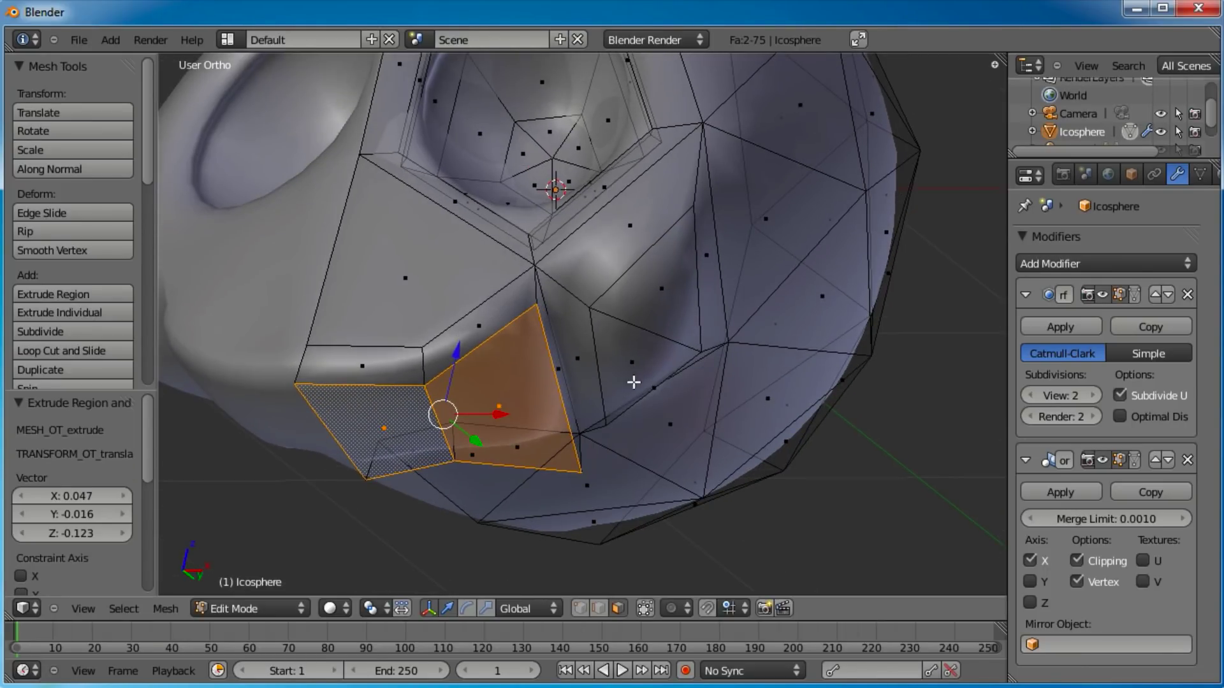
left_click(579, 608)
right_click(537, 303)
right_click(580, 469, "shift")
key("s")
left_click(661, 342)
In the front view, move the two middle vertices of the extruded faces by about -0.037 X and -0.050 Z
middle_click_drag(660, 343, 529, 362)
key("KP_1")
middle_click_drag(688, 411, 639, 295, "shift")
key("g")
left_click(673, 357)
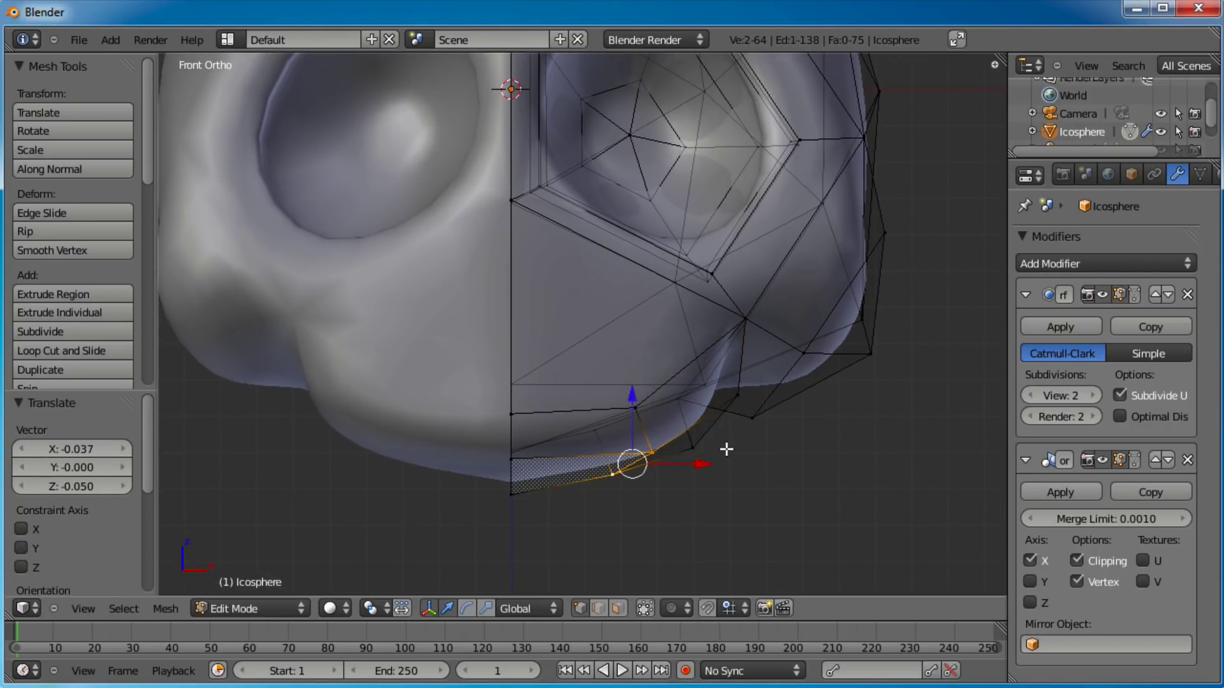
Move the four vertices of the outer extruded face by about -0.095 X and -0.058 Z
right_click(739, 400, "shift")
key("g")
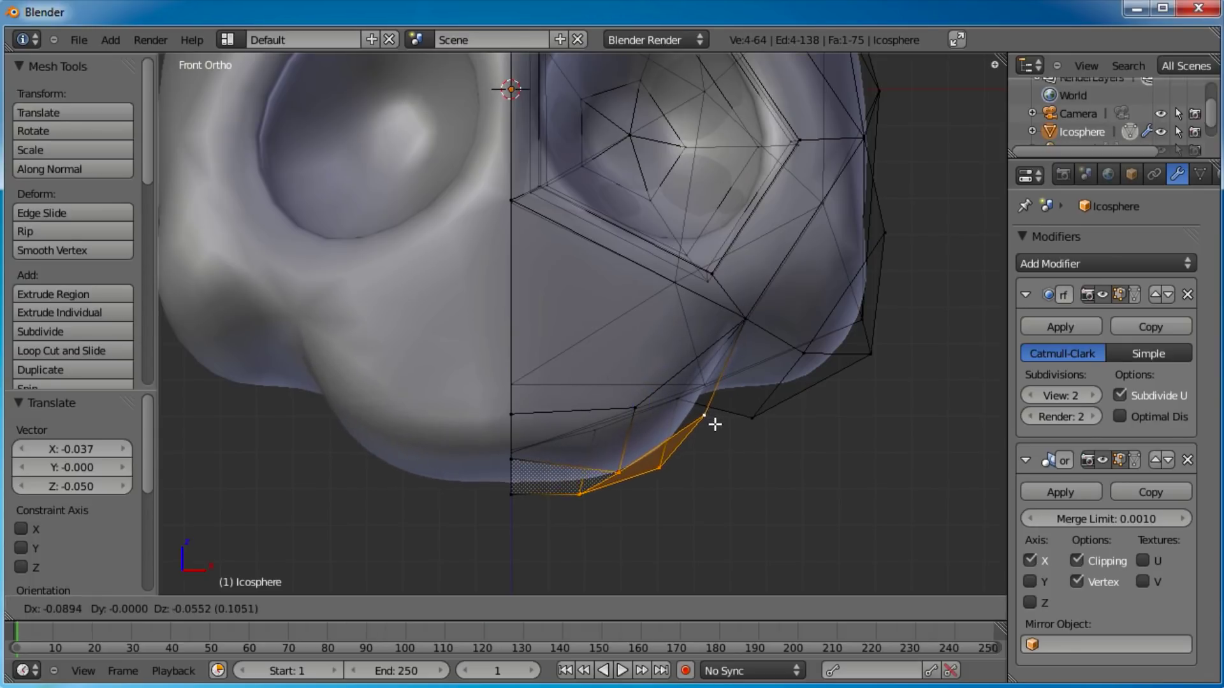
left_click(714, 424)
Adjust the vertex below the socket corner and move the one behind the extrusion about -0.144 X, -0.127 Y, 0.006 Z
middle_click_drag(784, 387, 435, 345)
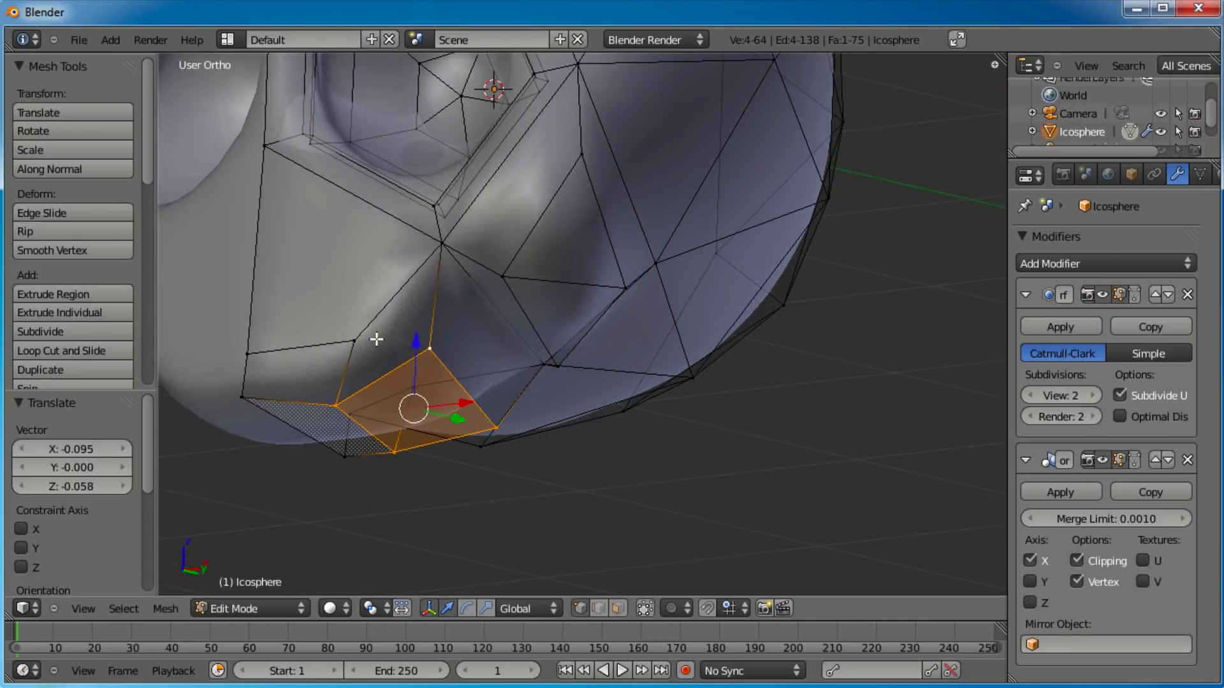
right_click(443, 252)
key("g")
left_click(538, 385)
key("g")
left_click(519, 399)
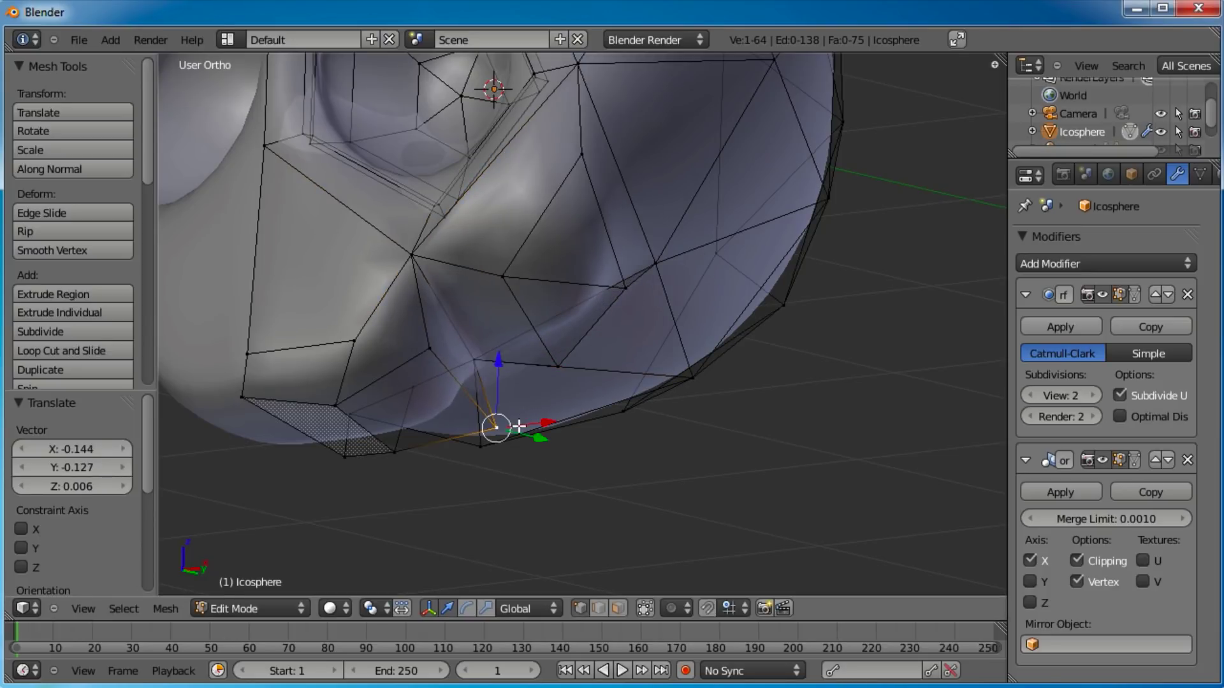
Reposition the rear vertices of the extruded lower face in the right side view
key("KP_3")
right_click(534, 422, "shift")
middle_click_drag(552, 421, 866, 429, "shift")
key("g")
right_click(677, 456)
key("g")
left_click(647, 471)
key("a")
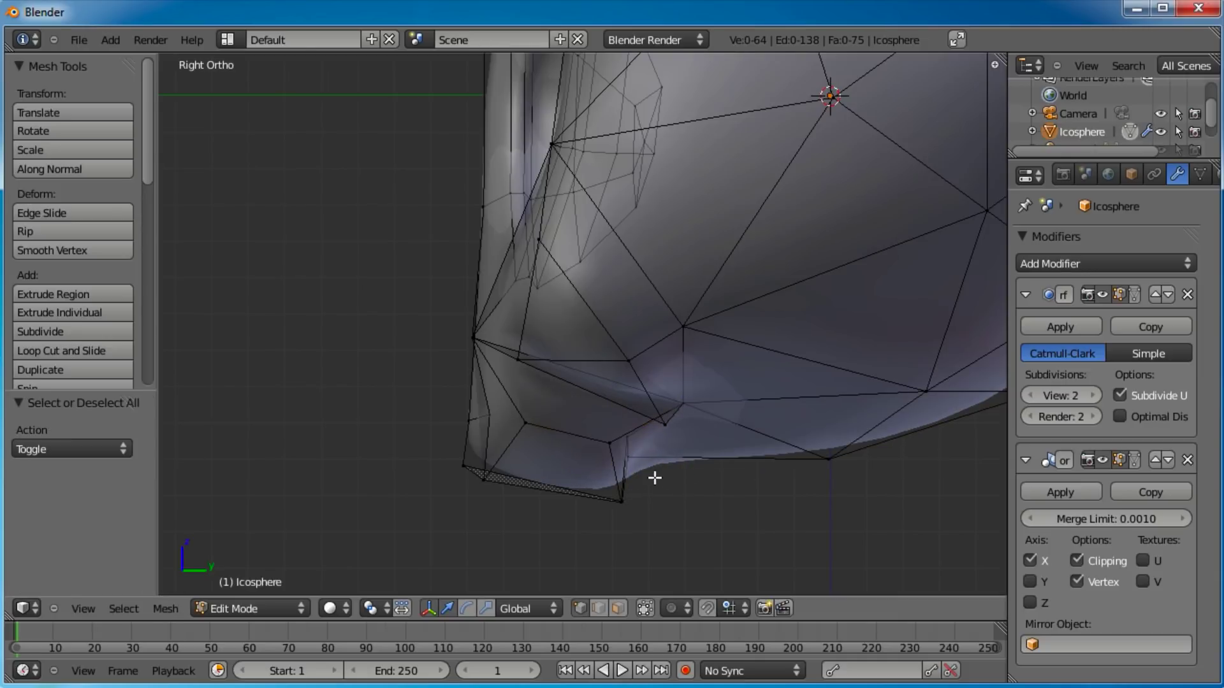
Move the two lowest rear vertices by about -0.110 Y and 0.053 Z, and adjust their position once more
key("b")
left_click_drag(651, 475, 527, 532)
key("g")
left_click(486, 479)
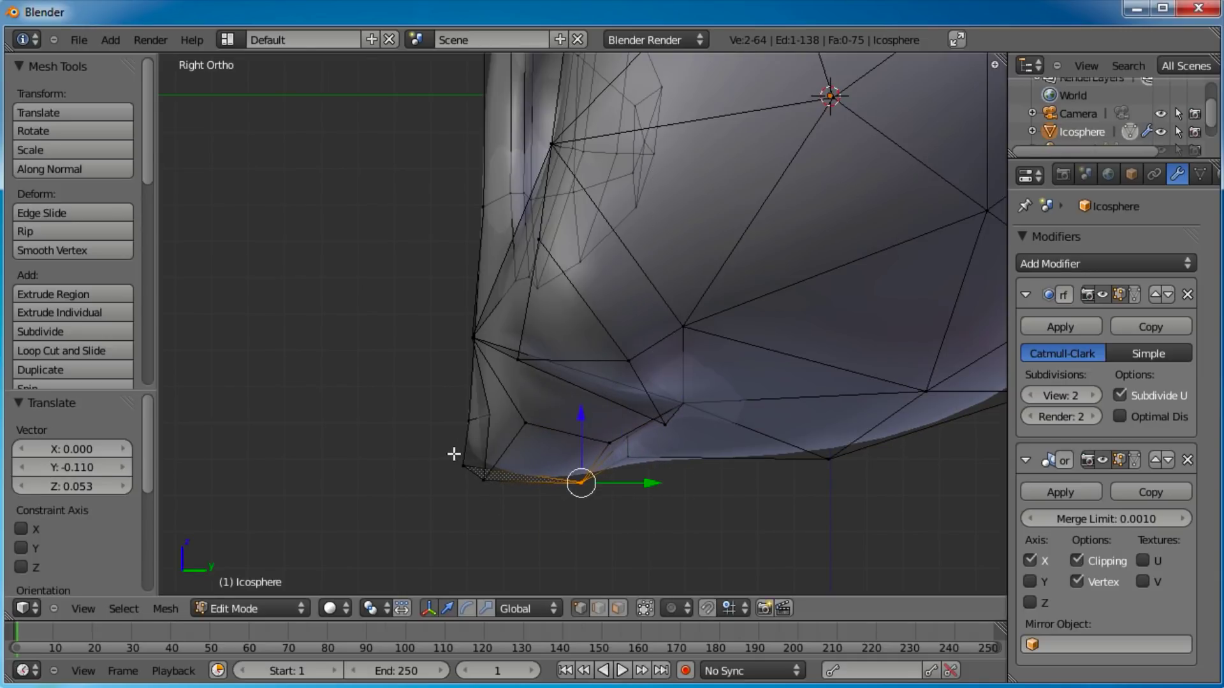
key("g")
left_click(485, 492)
Adjust a front edge vertex and move the upper centreline vertex by about 0.010 X, -0.015 Y and 0.089 Z
right_click(472, 423)
key("g")
left_click(480, 423)
middle_click_drag(479, 423, 571, 395)
key("g")
left_click(489, 349)
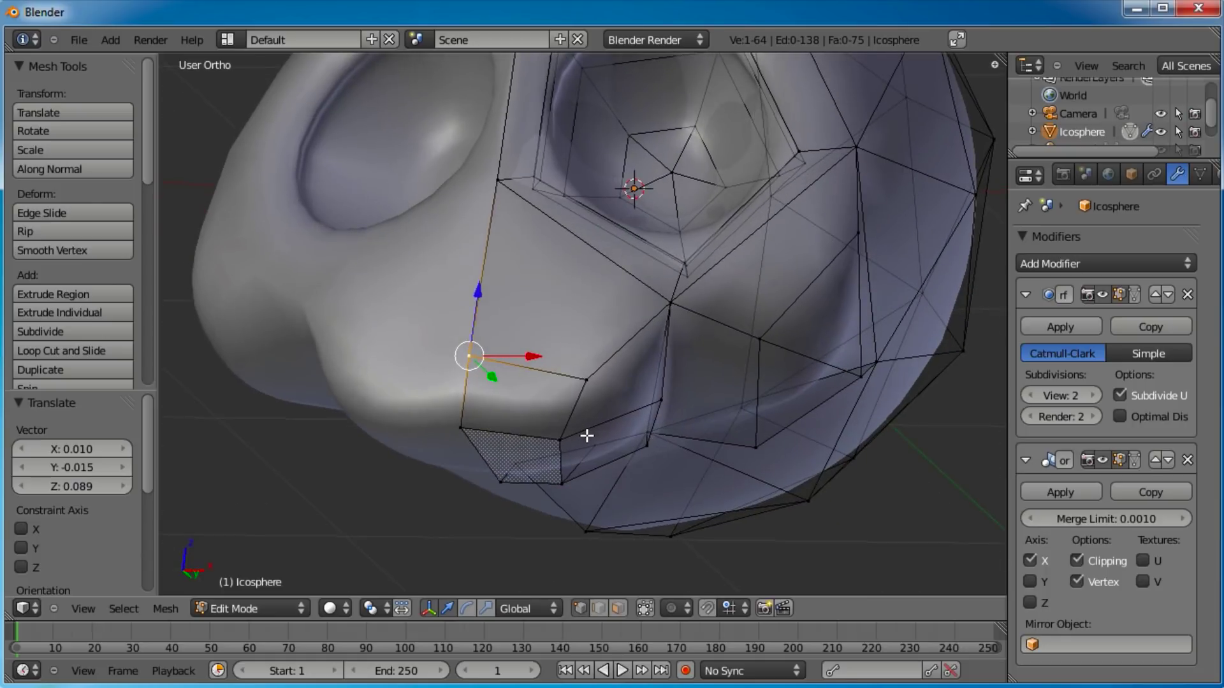
Turn off the mirror's clipping and extrude the lower face beside the centreline by about -0.011 X, -0.022 Y, -0.181 Z
mouse_move(587, 436)
middle_mouse_down()
mouse_move(515, 383)
mouse_move(574, 401)
mouse_move(578, 358)
mouse_move(577, 422)
middle_mouse_up()
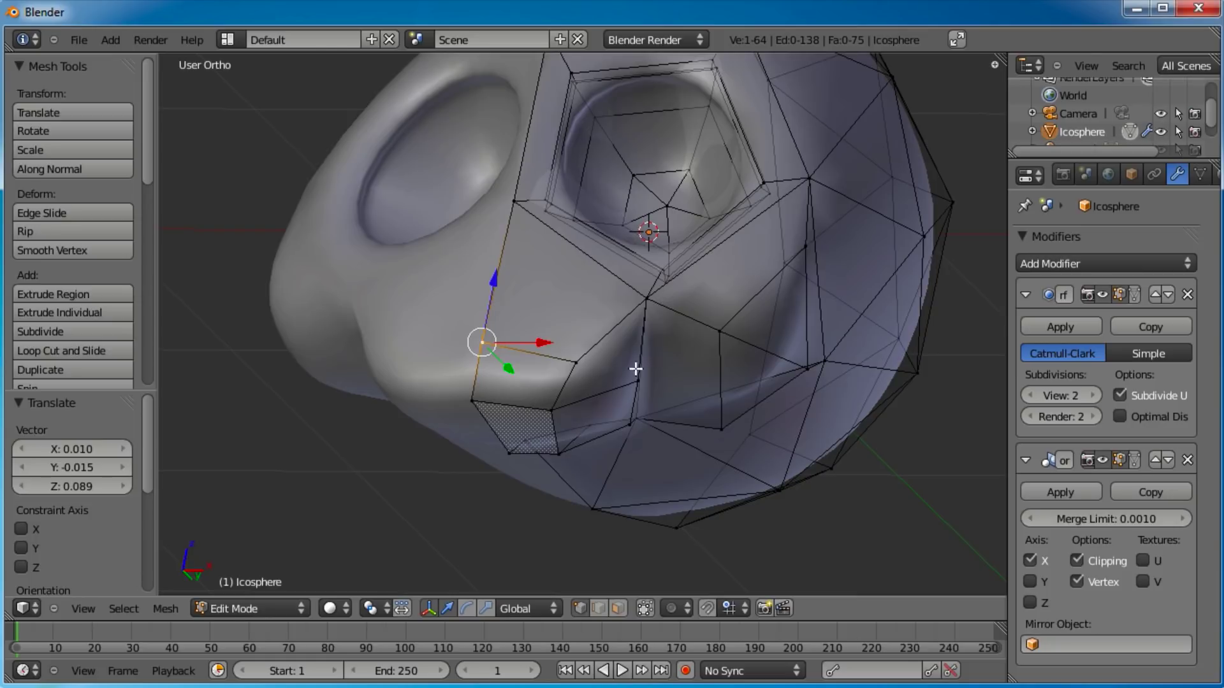
scroll(614, 417, "up", 2)
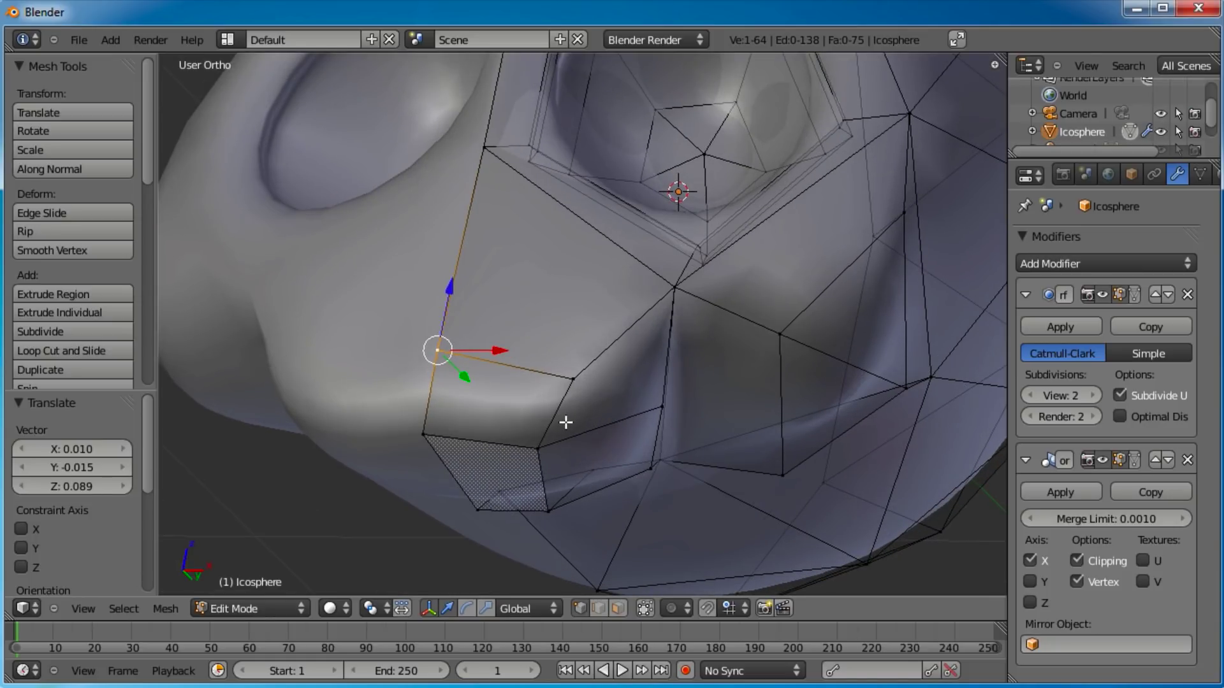
middle_click_drag(566, 424, 686, 503)
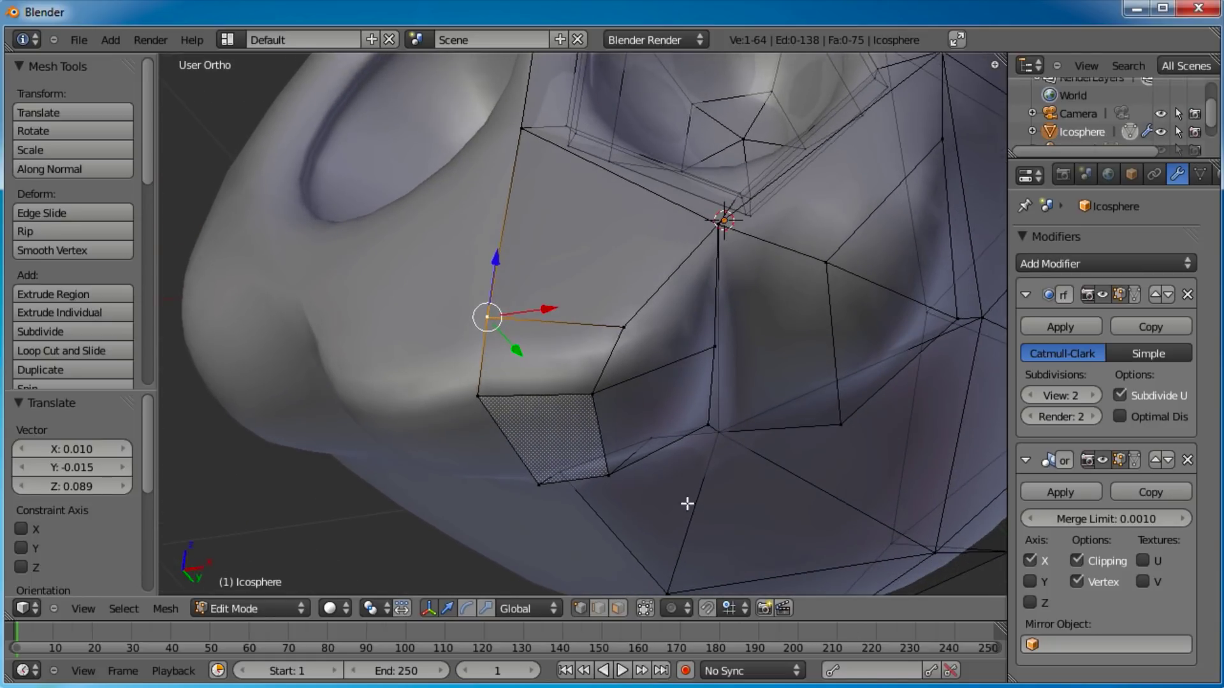
left_click(1077, 561)
left_click(617, 608)
right_click(581, 472)
key("e")
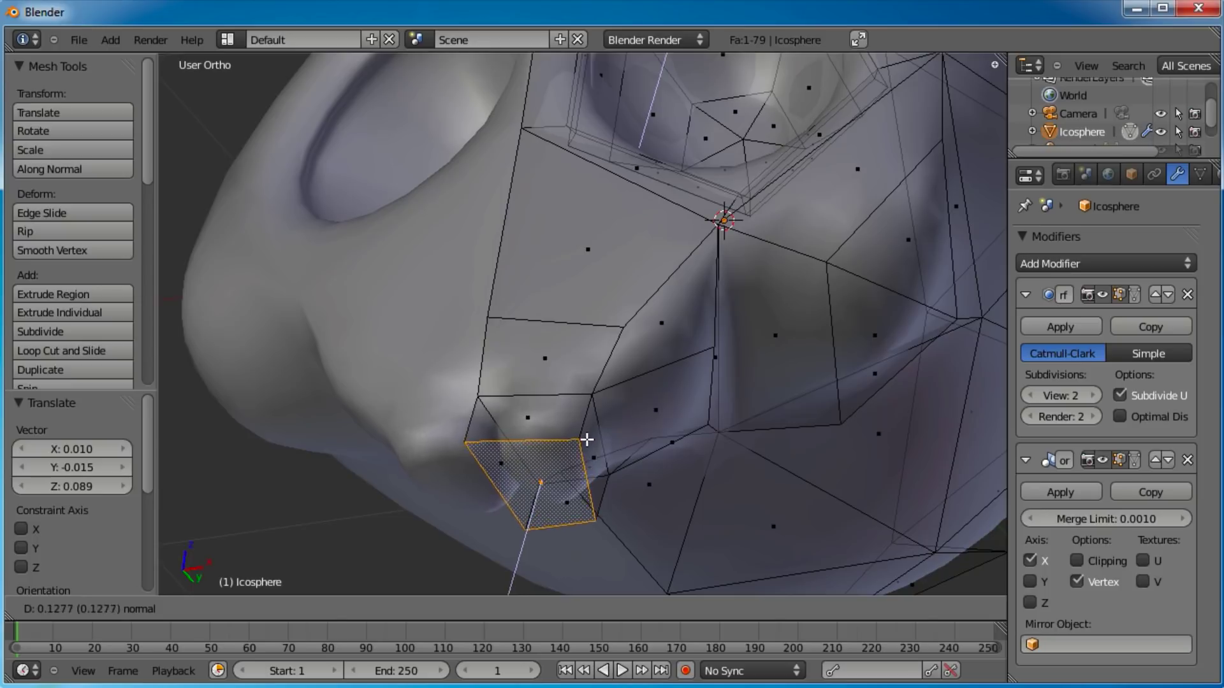
left_click(581, 455)
Extrude the neighbouring lower face, further out from the centreline, downward by about 0.17
right_click(663, 418)
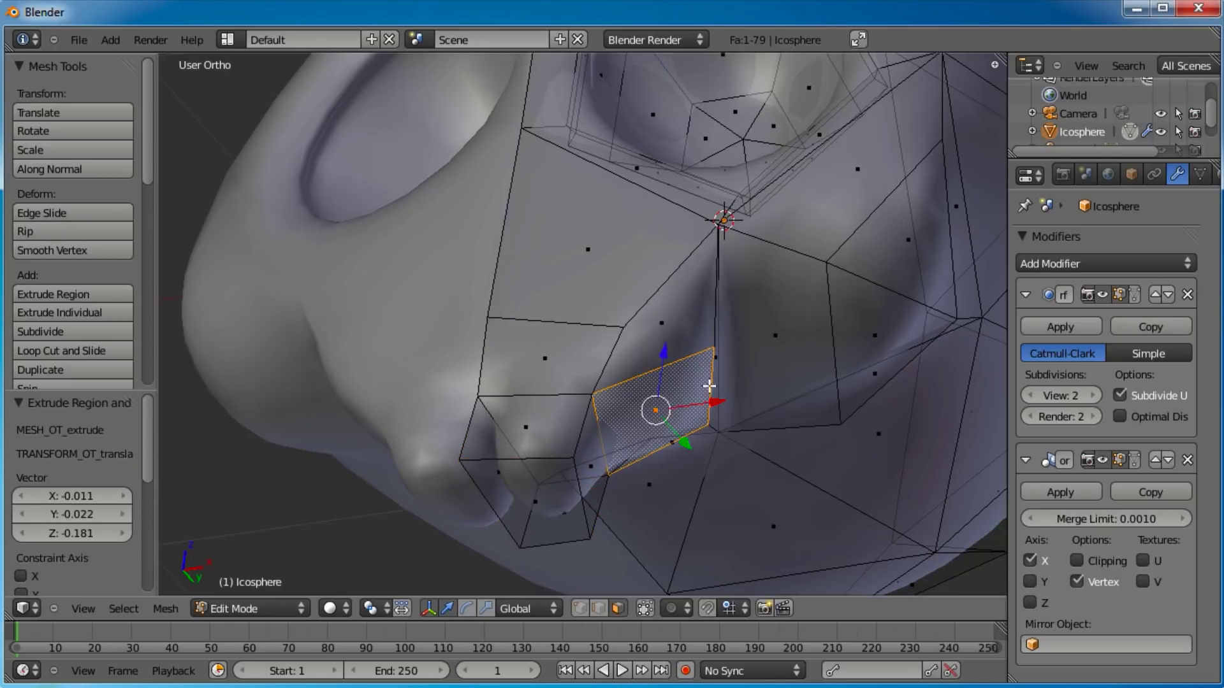
key("e")
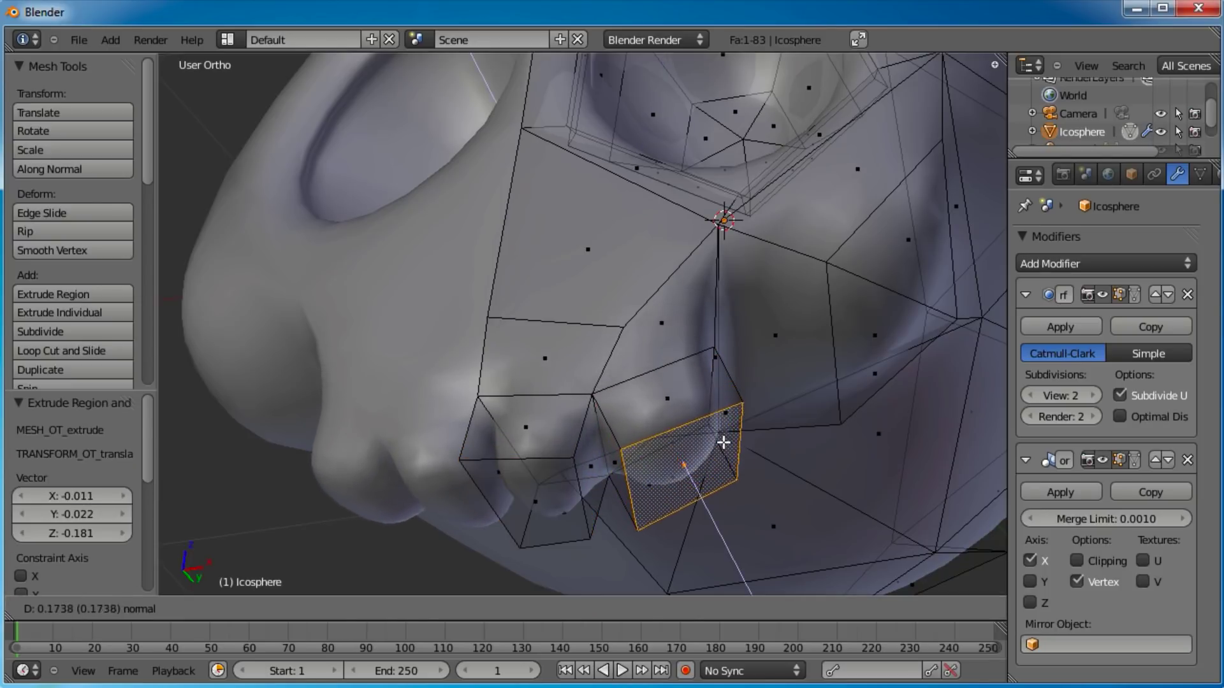
left_click(722, 433)
Select the faces of both lower extrusions and move them by about 0.002 Y and 0.039 Z, then another 0.055 along Z
middle_click_drag(722, 433, 652, 400)
scroll(554, 411, "up", 3)
key("KP_3")
key("a")
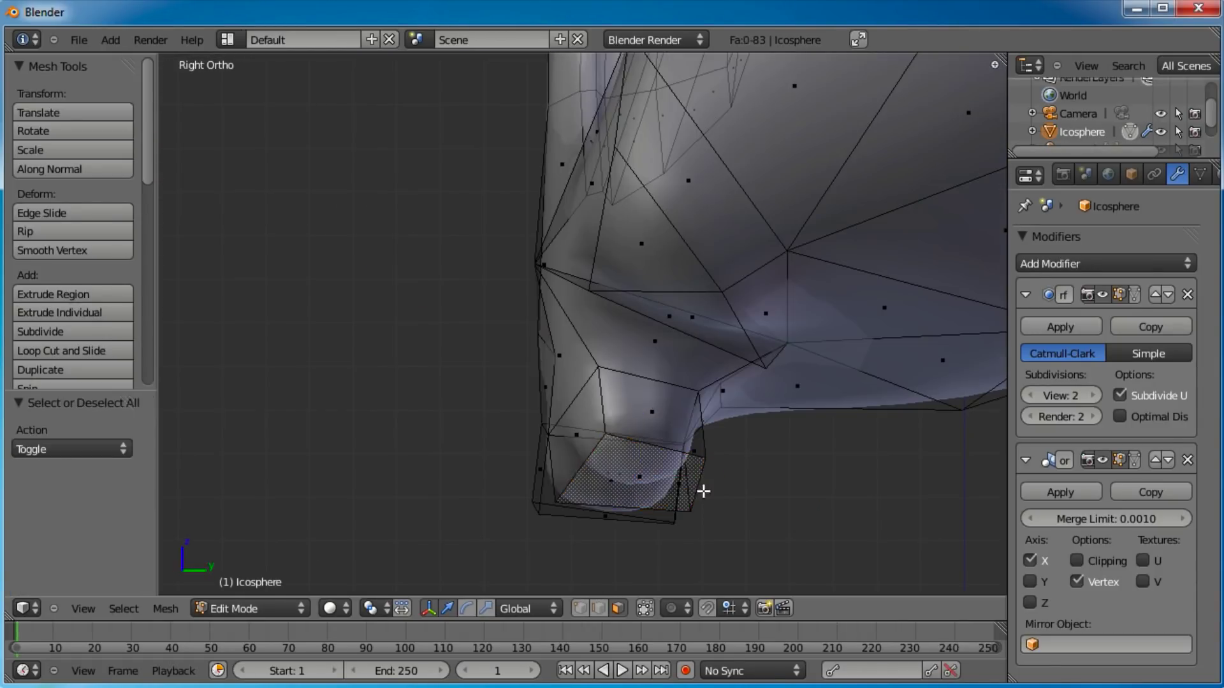
key("b")
left_click_drag(724, 514, 491, 449)
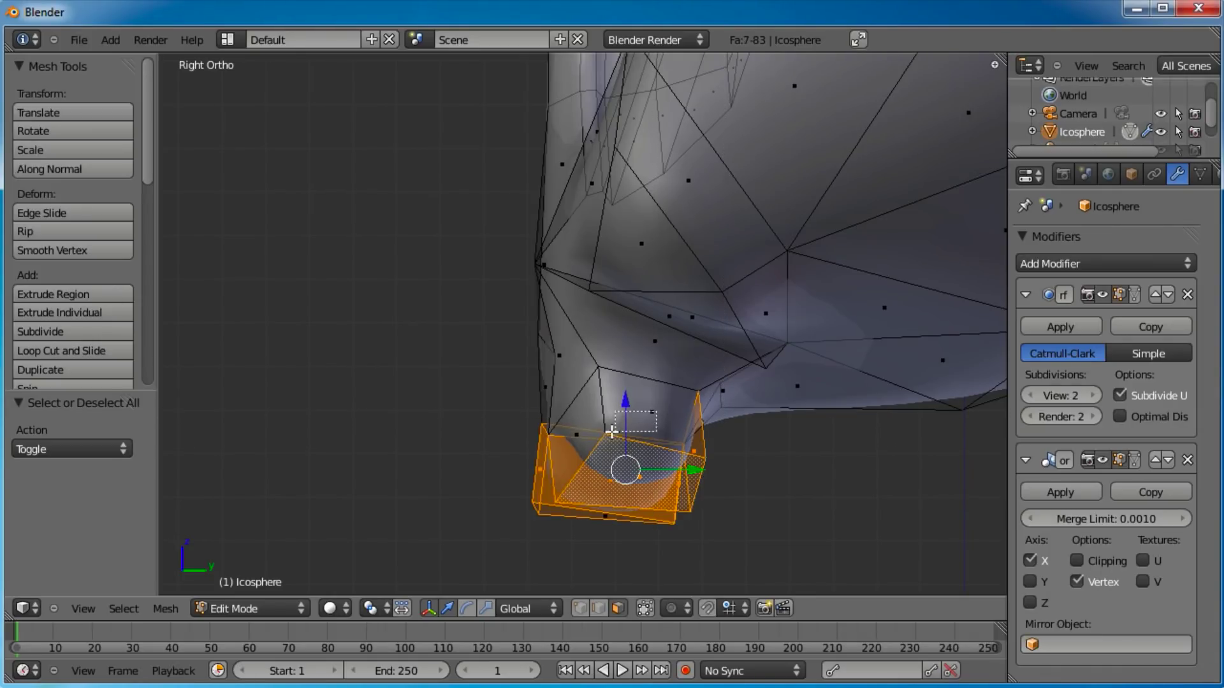
key("g")
left_click(688, 479)
middle_click_drag(688, 479, 729, 396)
key("g")
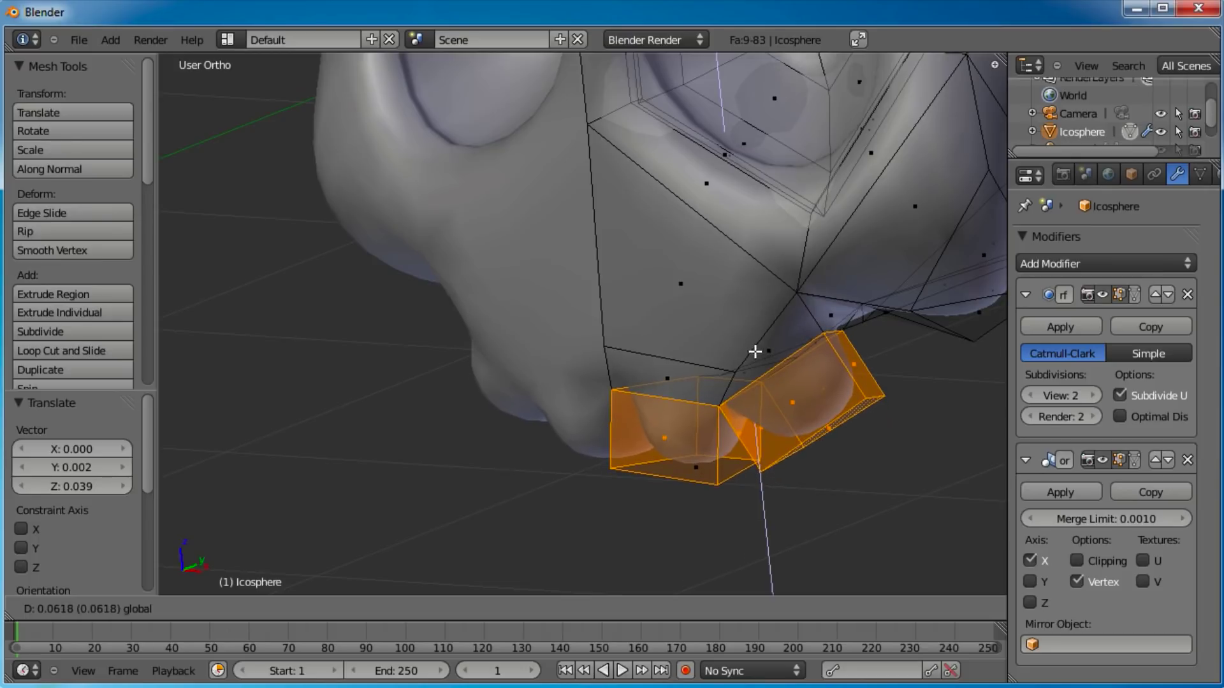
left_click(756, 355)
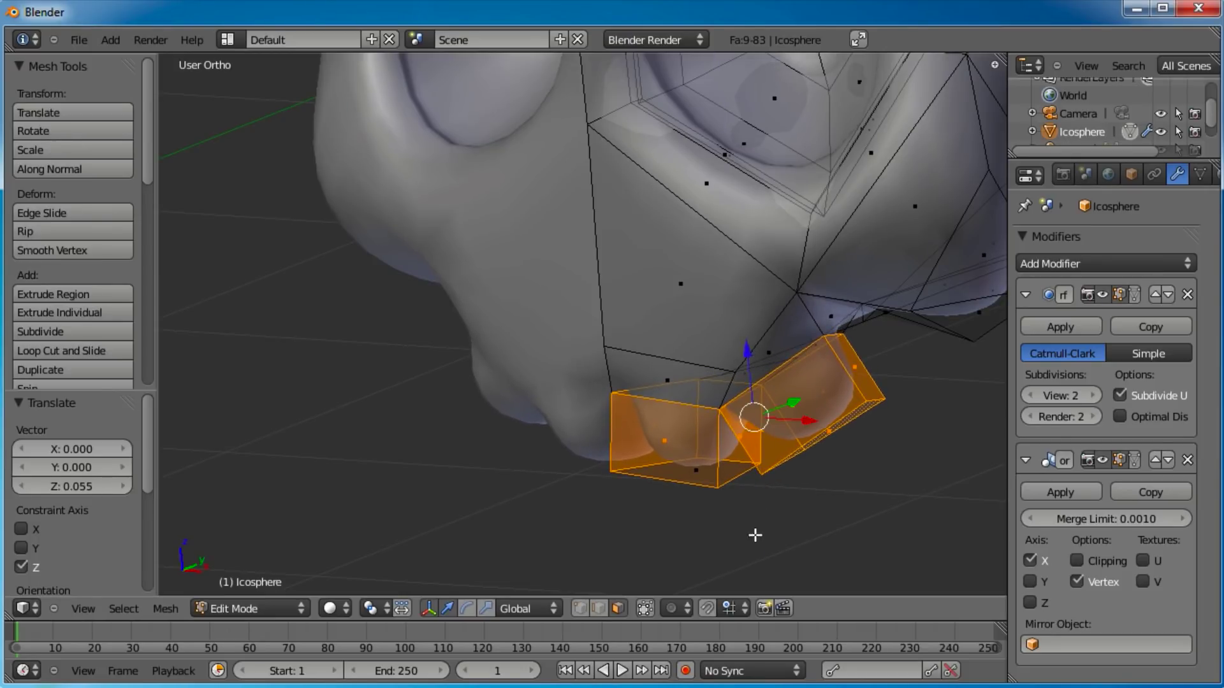
Switch to vertex selection and move the vertex above the gap between the extrusions by about -0.031 X, 0.014 Y, 0.135 Z
left_click(582, 609)
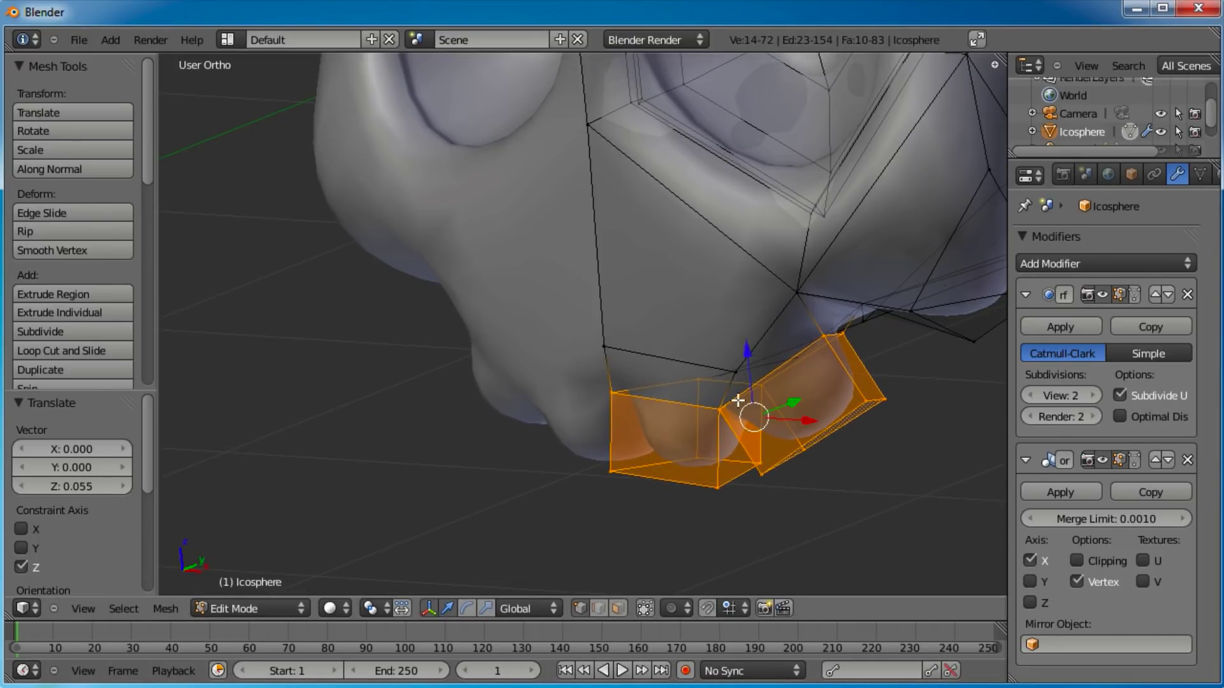
right_click(738, 359)
key("g")
left_click(724, 306)
Select the vertices of the upper jaw and both lower extrusions and move them about -0.089 along Y
scroll(719, 301, "down", 3)
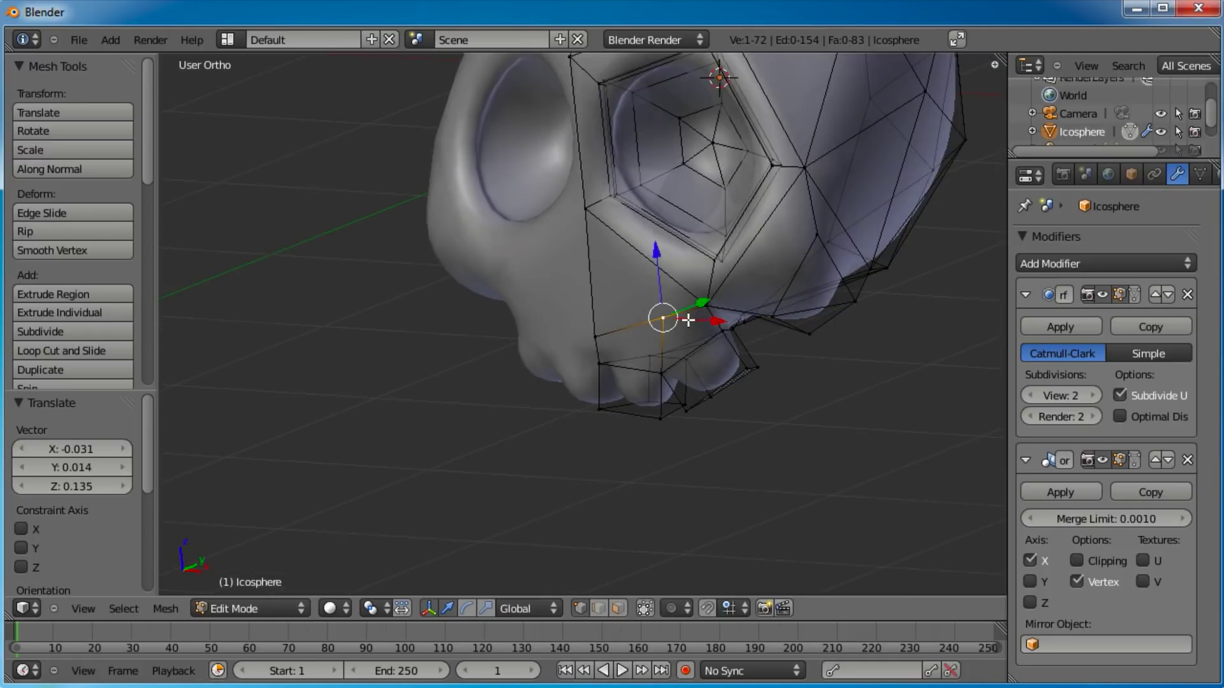
mouse_move(719, 301)
middle_mouse_down()
mouse_move(729, 293)
mouse_move(721, 301)
middle_mouse_up()
key("a")
key("b")
left_click_drag(772, 331, 614, 435)
middle_click_drag(729, 306, 680, 349)
key("g")
key("y")
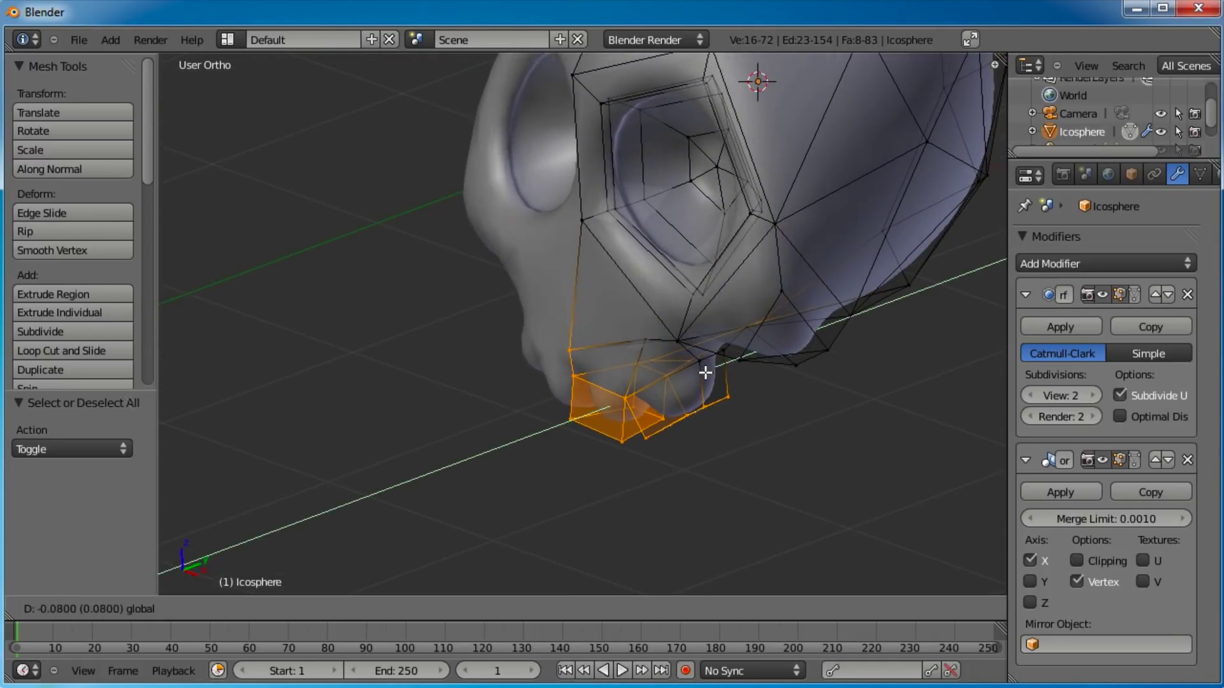
left_click(669, 373)
Move the upper centreline vertex of the jaw by about -0.068 X and 0.137 Z
right_click(566, 341)
key("g")
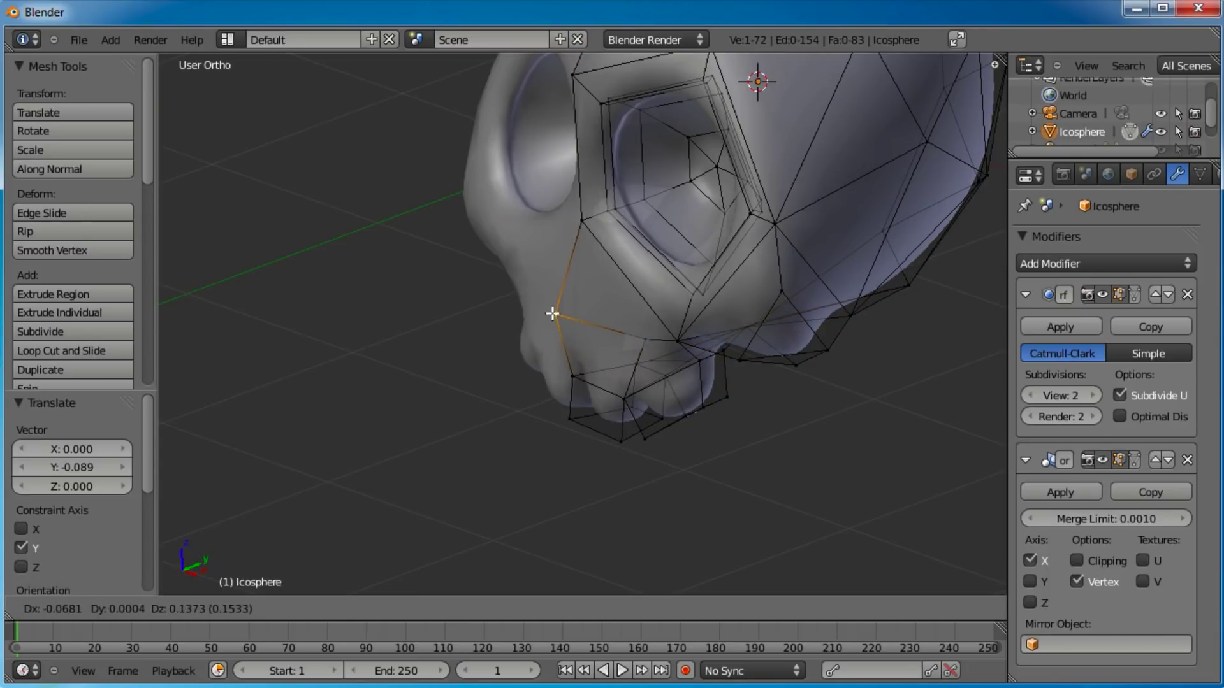
left_click(554, 312)
Turn on the mirror's clipping and shift the jaw's upper centreline vertex along X by about 0.056 and 0.022
middle_click_drag(554, 313, 707, 332)
key("g")
key("x")
left_click(720, 333)
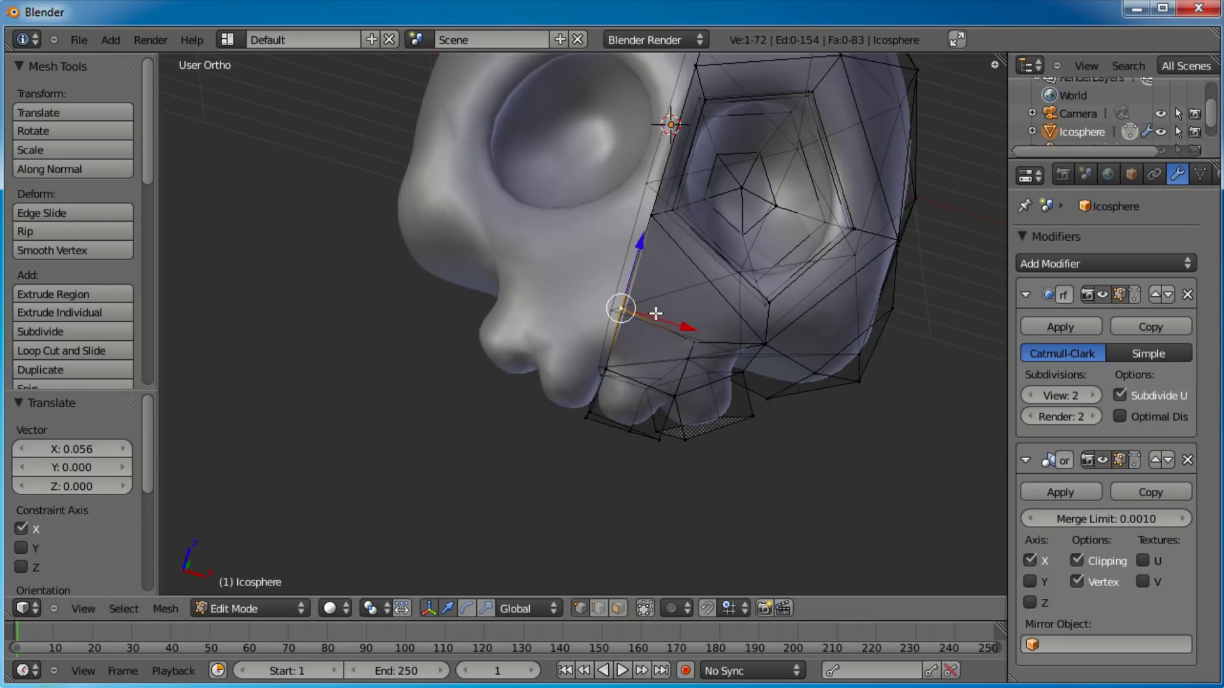
key("g")
key("x")
left_click(687, 325)
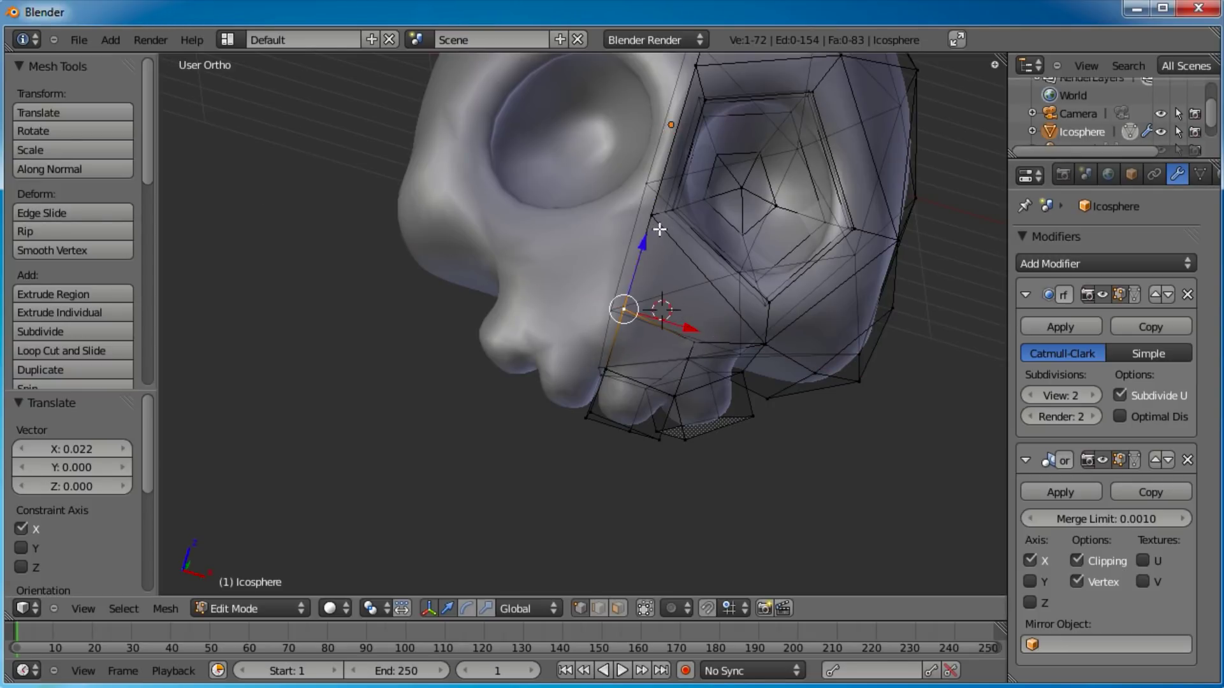
Move the centreline vertex beside the eye socket's lower inner corner along X to the mirror plane
key("g")
key("x")
left_click(720, 235)
Examine the smoothed head outside edit mode and the lower extrusions up close in edit mode
middle_click_drag(720, 235, 664, 263)
scroll(650, 364, "down", 4)
key("Tab")
scroll(576, 314, "up", 3)
scroll(638, 374, "up", 4)
scroll(664, 267, "up", 2)
key("Tab")
middle_click_drag(666, 391, 639, 331, "shift")
scroll(639, 342, "up", 1)
middle_click_drag(648, 418, 648, 365, "shift")
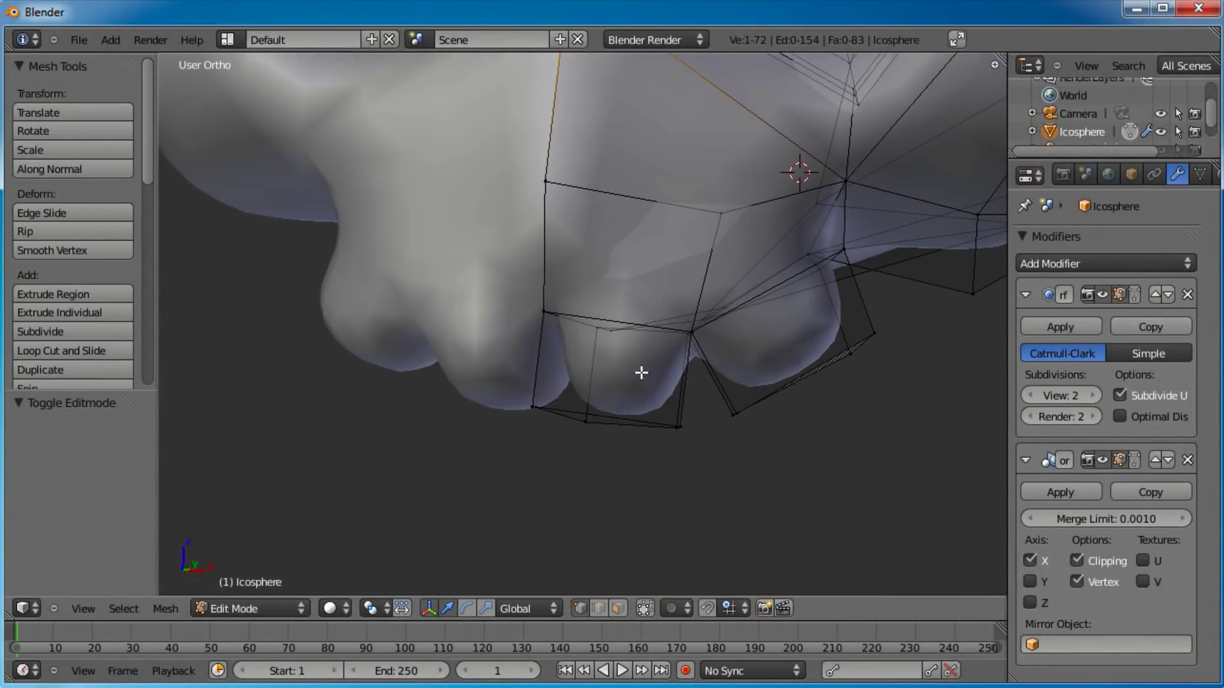
Add an edge loop around each of the two lower extrusions, with slide factors of about -0.030 and -0.081
middle_click_drag(574, 368, 564, 339)
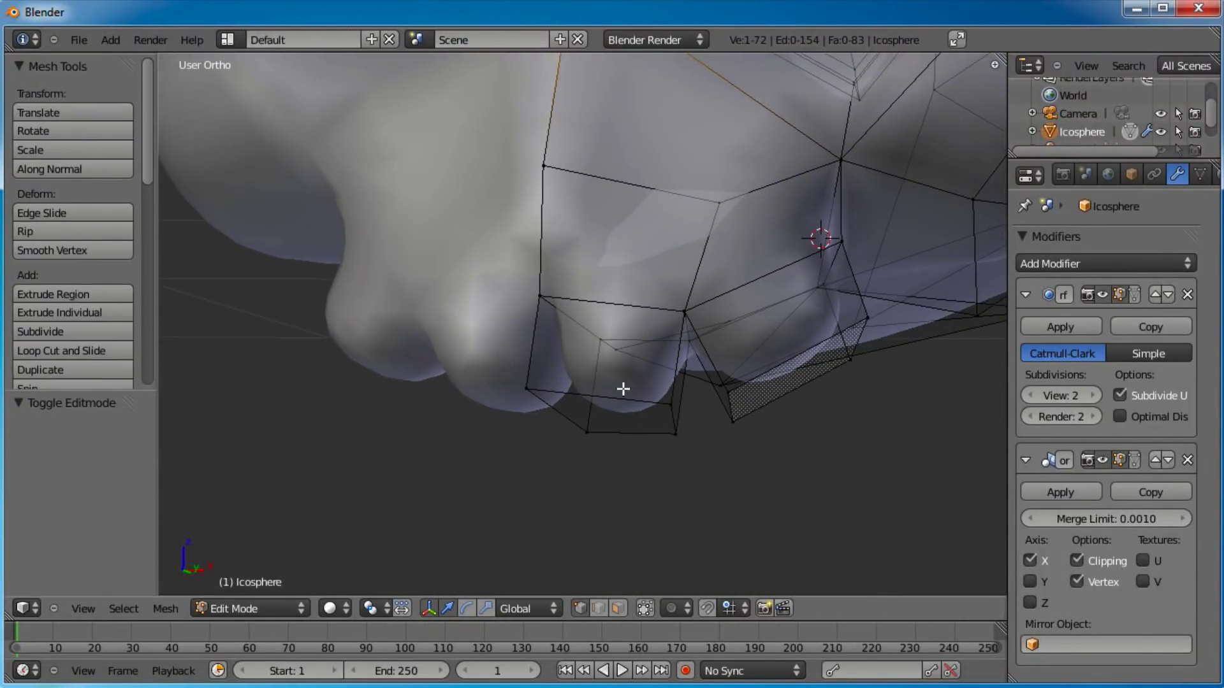
left_click(541, 343)
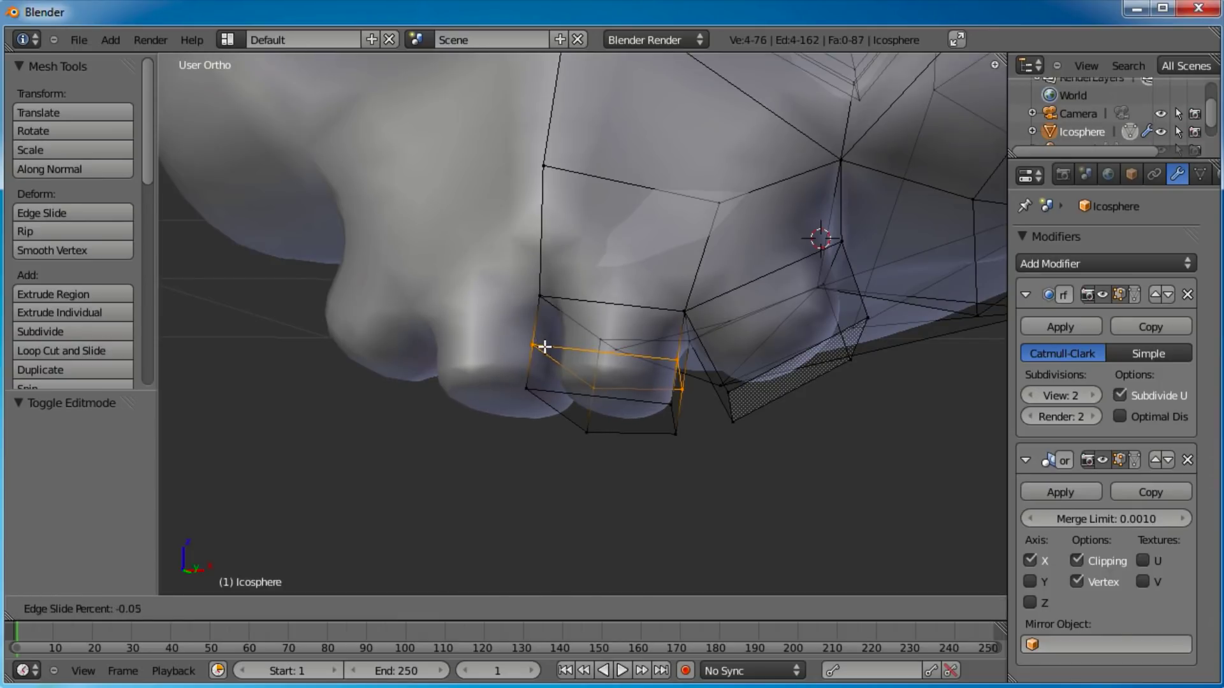
left_click(545, 345)
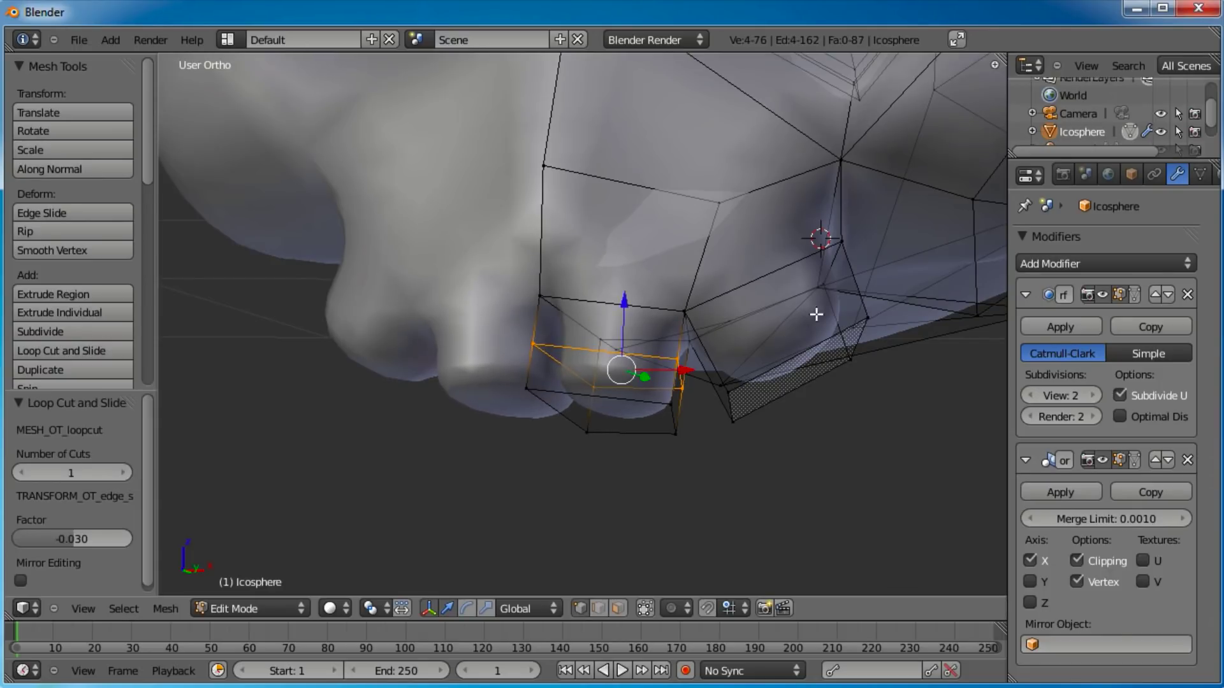
left_click(861, 285)
left_click(860, 290)
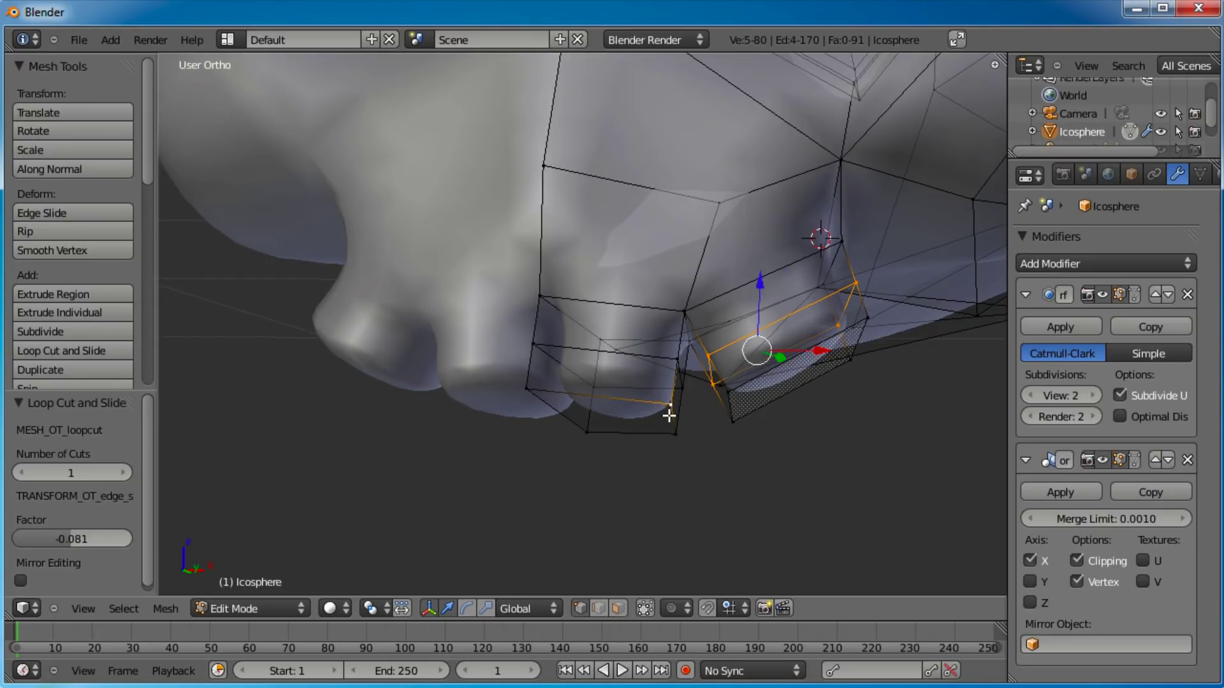
Scale the bottom face of the inner lower extrusion to about 0.659 and that of the outer one to about 0.473
right_click(526, 388, "shift")
key("s")
right_click(780, 354)
right_click(660, 411)
right_click(535, 392, "shift")
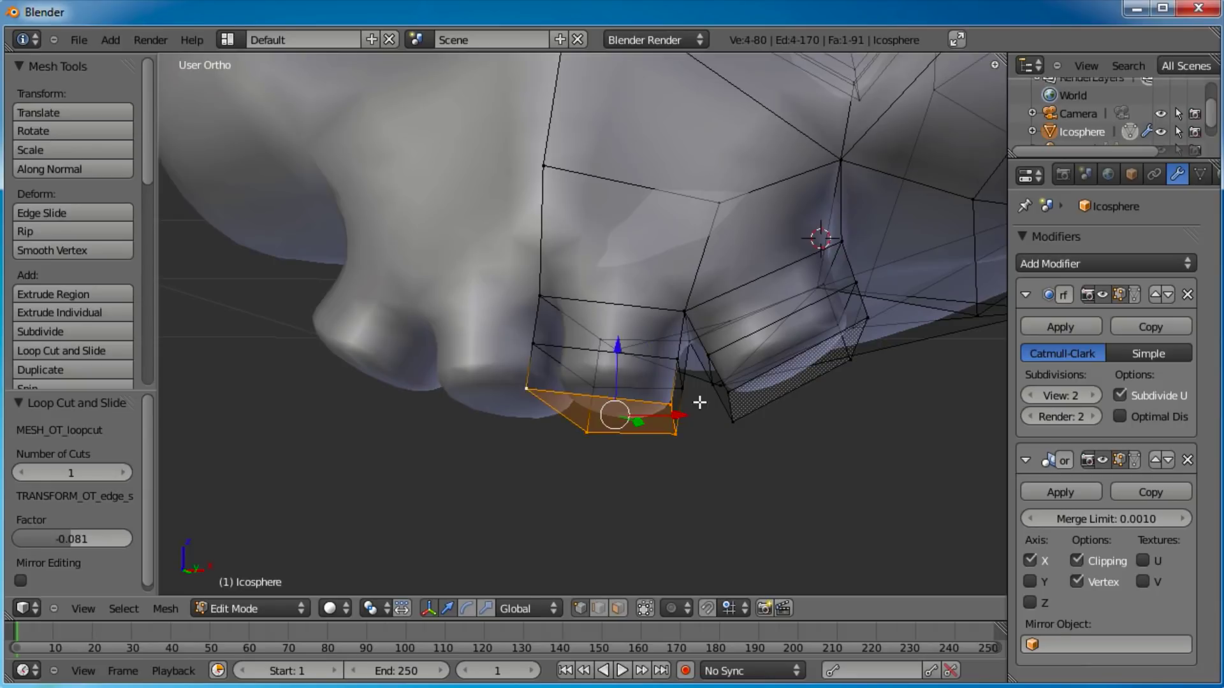
key("s")
left_click(725, 410)
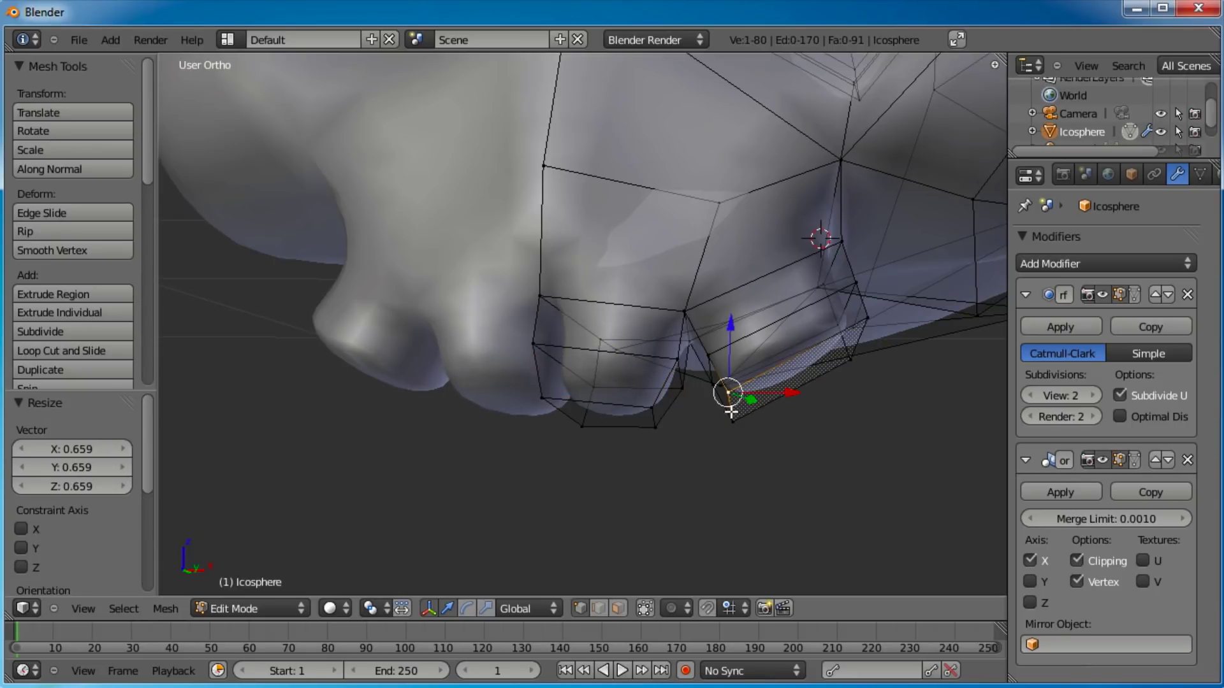
key("s")
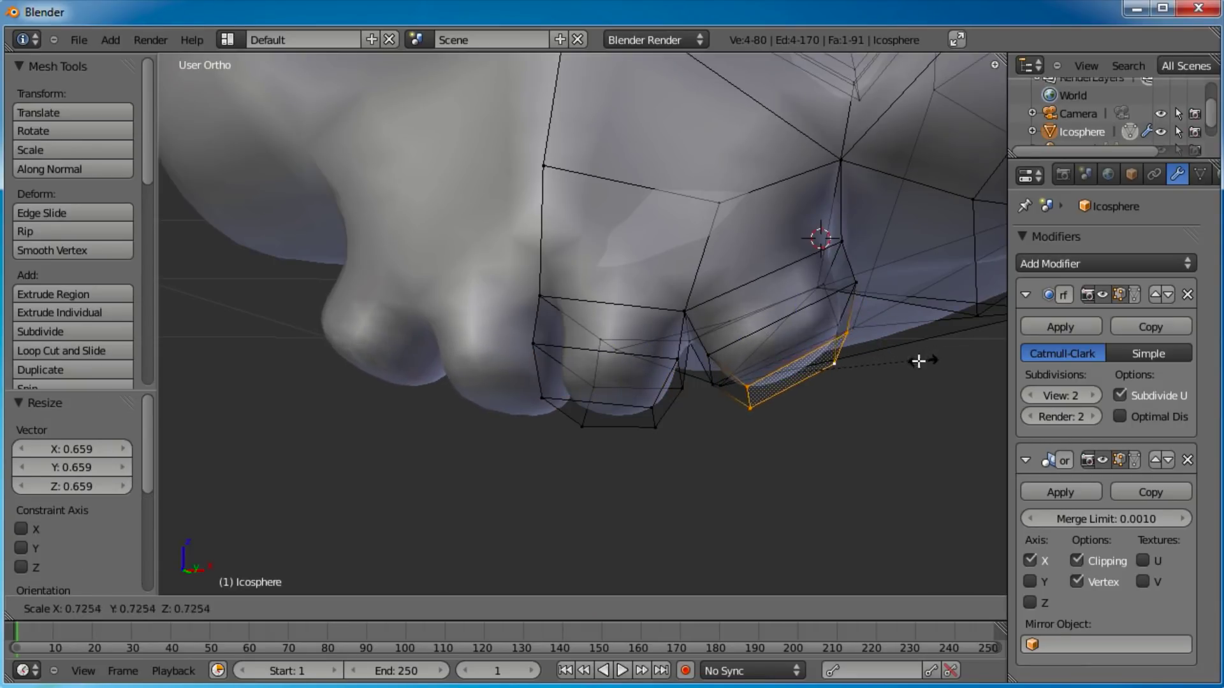
left_click(878, 370)
Extrude the face below the eye socket beside the centreline, scale it to about 0.51, and narrow it along X to about 0.287
middle_click_drag(878, 370, 588, 336)
right_click(656, 366)
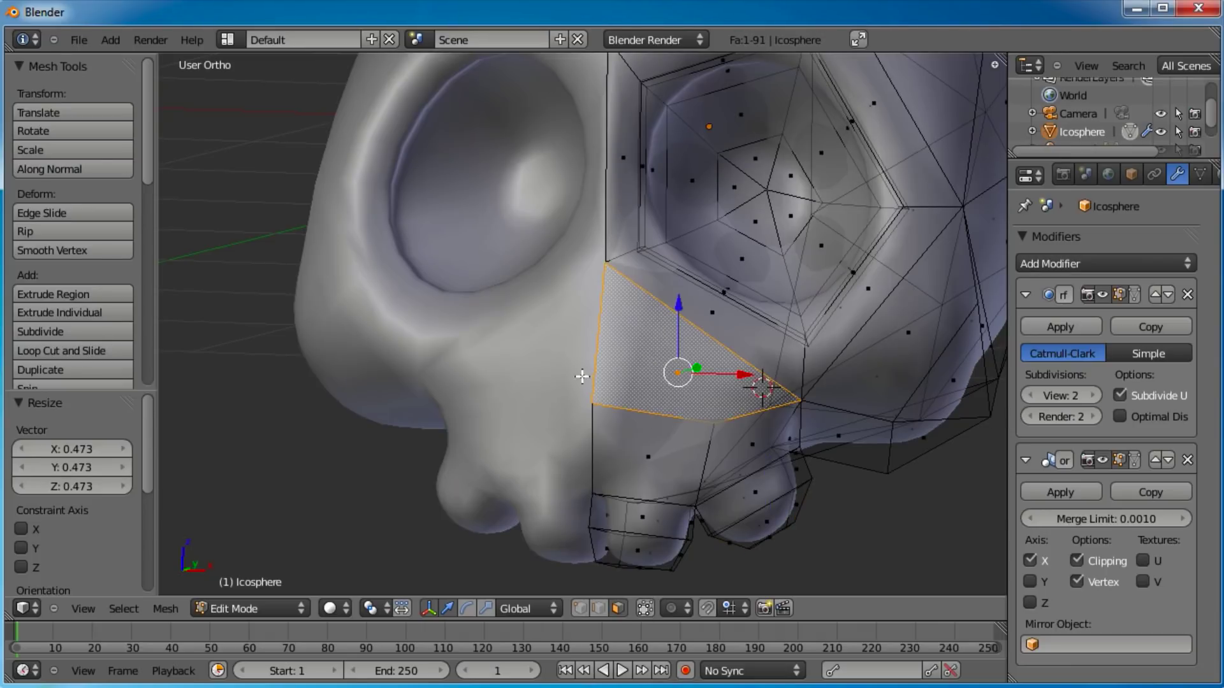
middle_click_drag(571, 377, 600, 394)
key("e")
left_click(771, 373)
key("s")
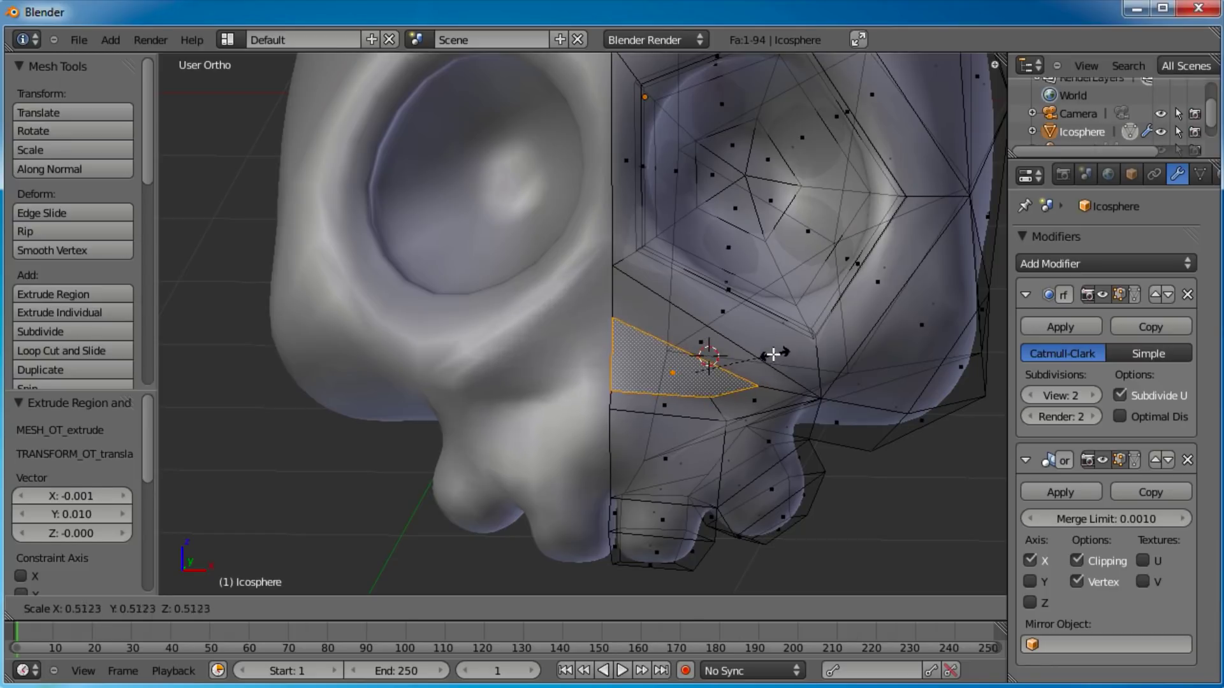
left_click(771, 354)
key("s")
key("x")
left_click(758, 367)
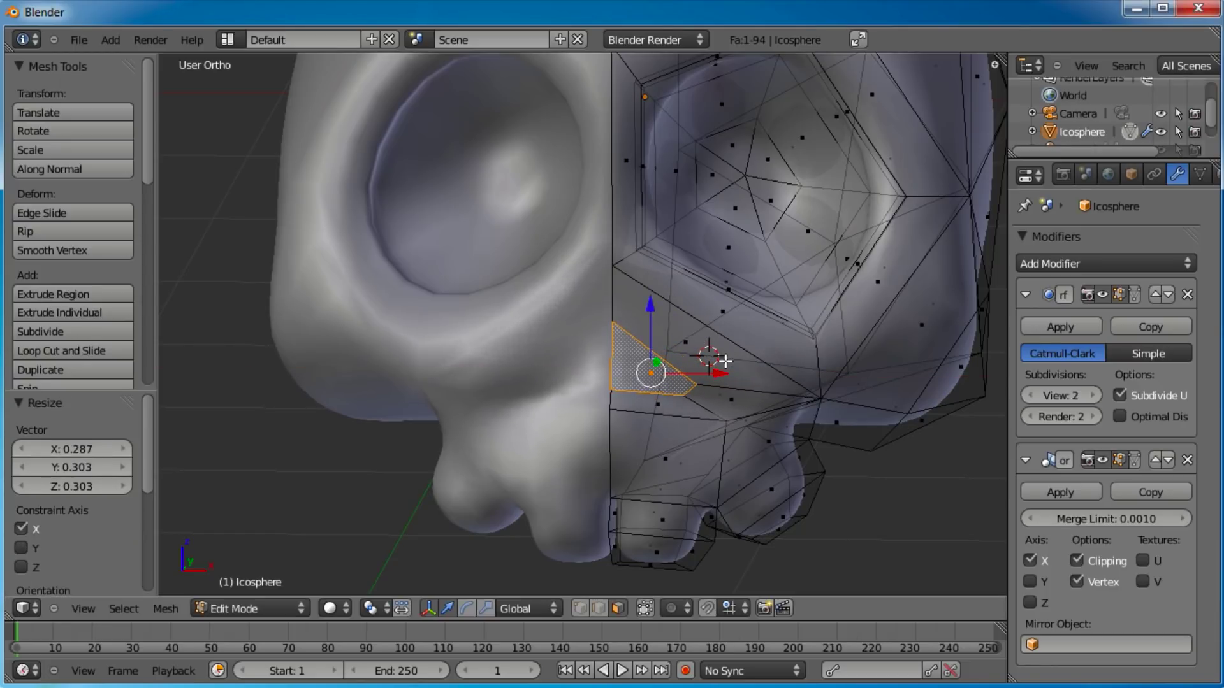
Move the small nose face along Y and raise it by about 0.067 along Z
middle_click_drag(718, 357, 644, 373)
key("g")
key("y")
left_click(628, 369)
key("g")
key("z")
left_click(588, 317)
Rotate the nose face about 12.3° around Z and move it about 0.026 along Y
middle_click_drag(566, 404, 705, 415)
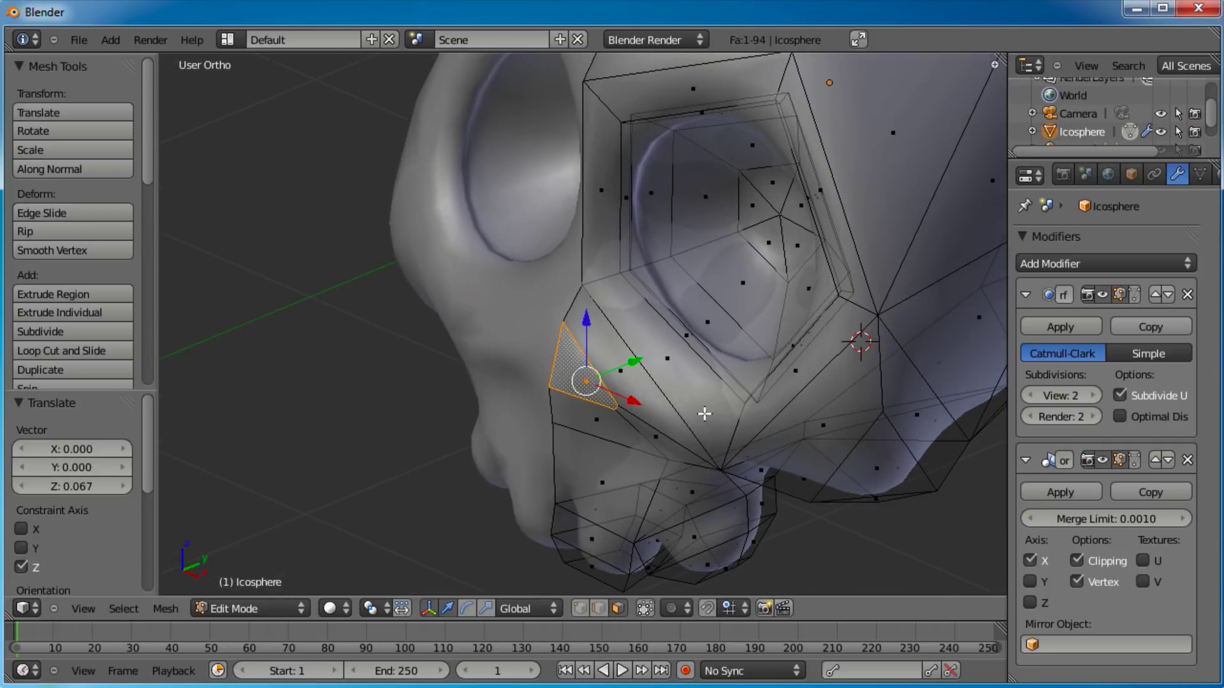
key("r")
key("z")
left_click(727, 389)
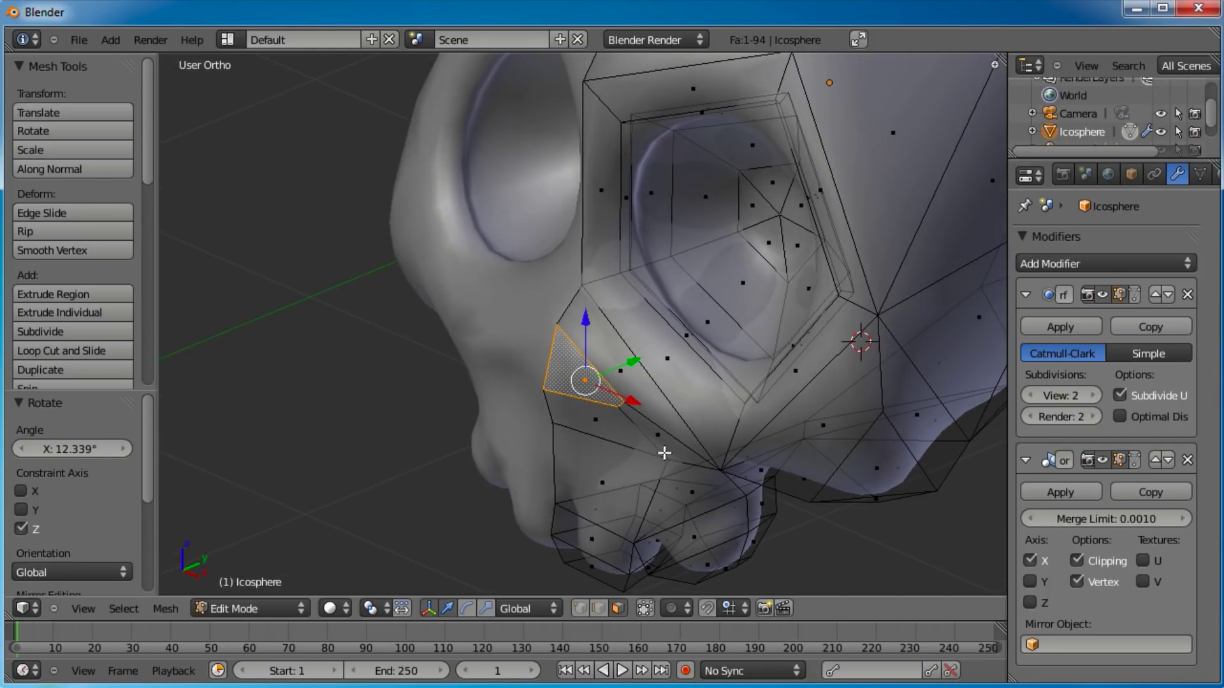
middle_click_drag(695, 439, 661, 402)
key("g")
key("y")
left_click(653, 353)
Extrude the nose face by about 0.002 X and -0.005 Y and scale the new face to about 0.833
middle_click_drag(653, 353, 560, 380)
scroll(705, 338, "up", 2)
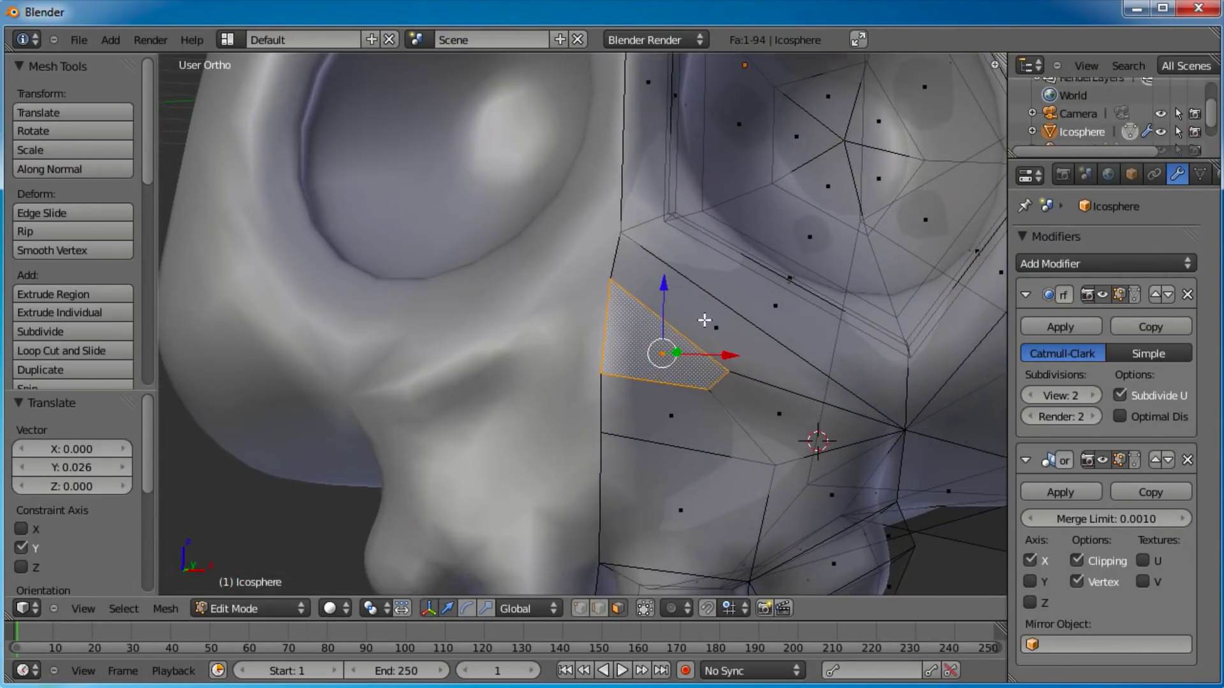
middle_click_drag(705, 339, 660, 343)
scroll(660, 342, "up", 2)
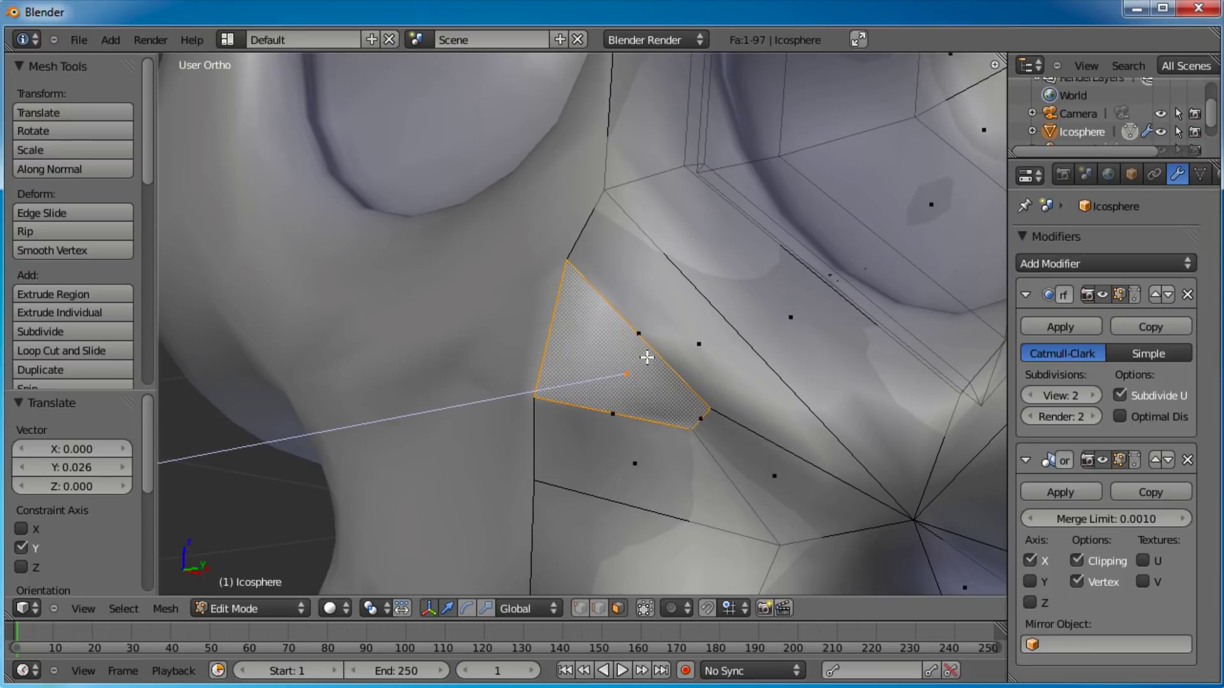
key("e")
left_click(648, 358)
key("s")
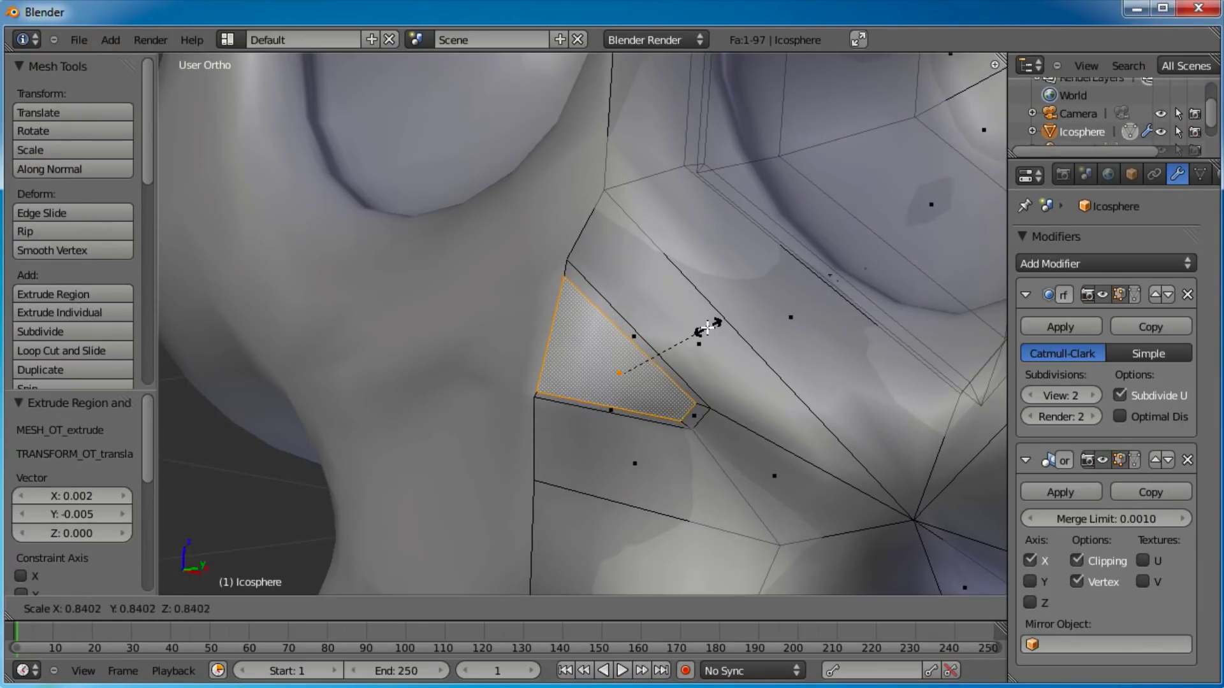
left_click(706, 328)
Extrude the inner nose face into the head by about -0.021 X, 0.062 Y, -0.005 Z
middle_click_drag(706, 329, 661, 357)
key("e")
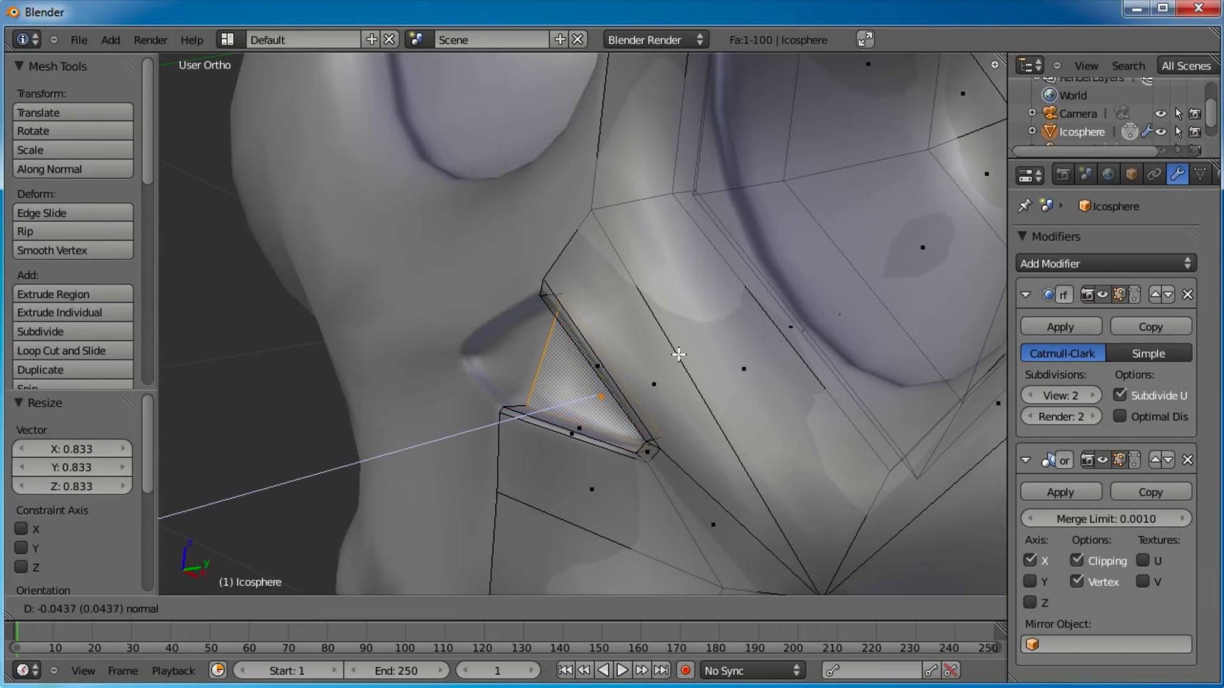
left_click(686, 349)
Examine the nose recess and the surrounding face from several angles, both outside and inside edit mode
scroll(683, 348, "down", 3)
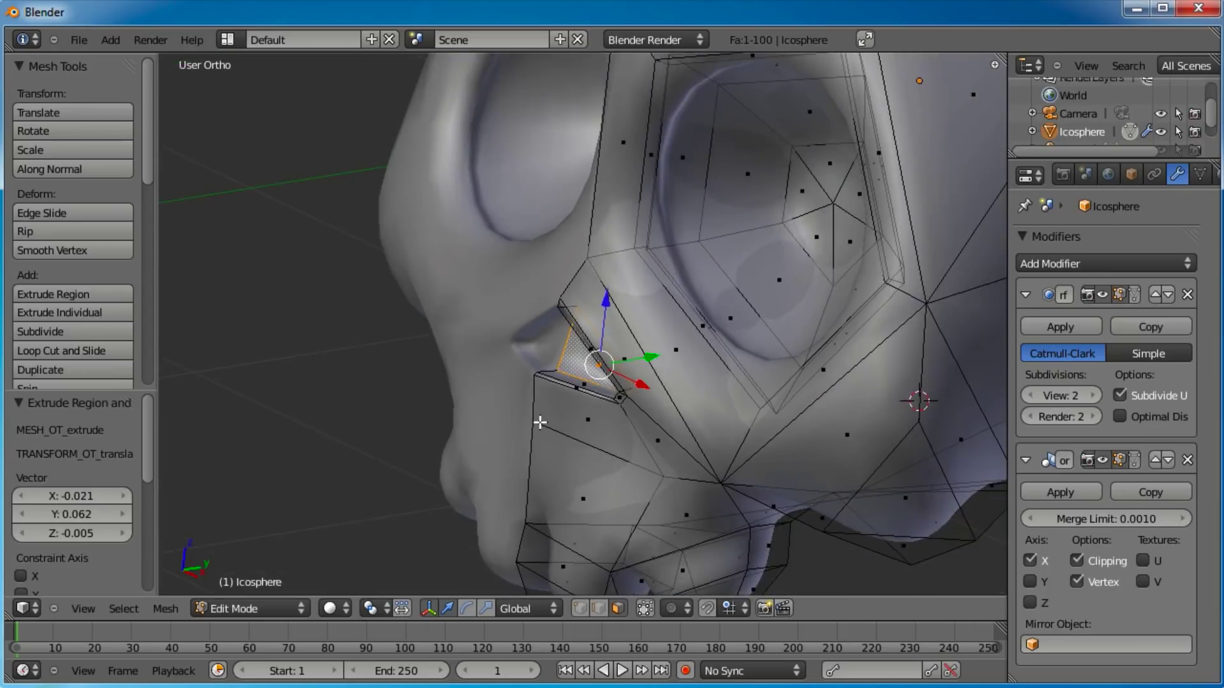
key("Tab")
middle_click_drag(538, 422, 633, 385)
scroll(663, 365, "down", 5)
scroll(632, 358, "up", 4)
key("Tab")
scroll(674, 350, "up", 3)
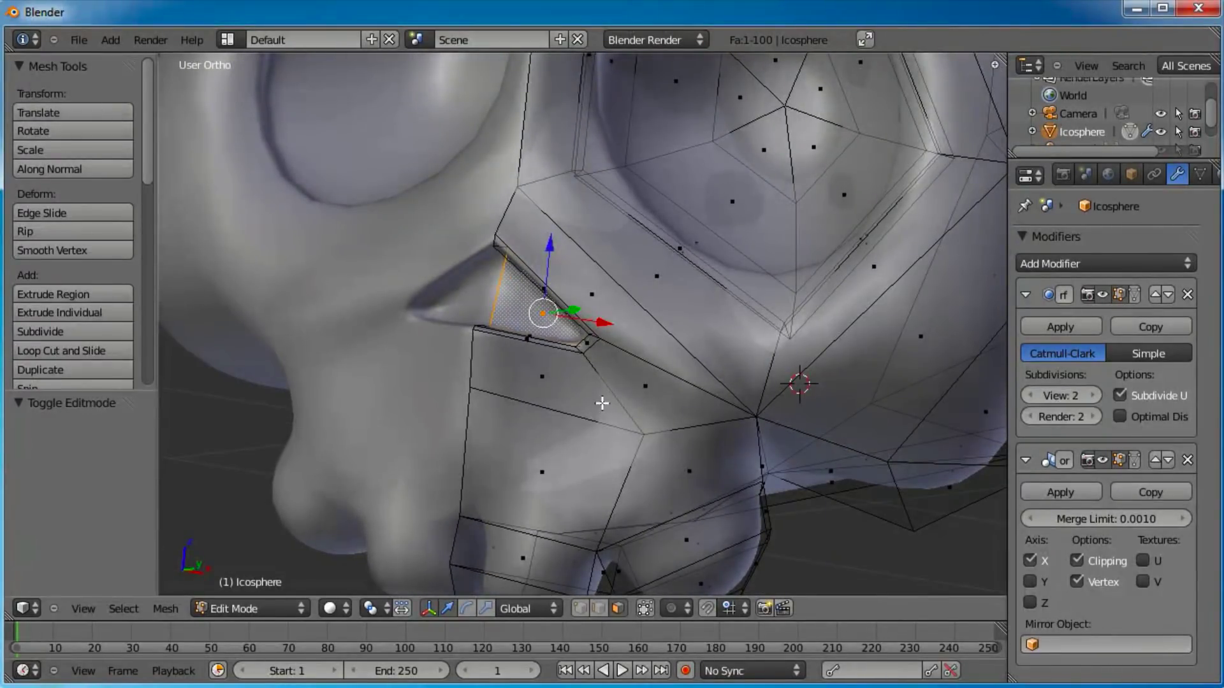
mouse_move(577, 417)
middle_mouse_down()
mouse_move(604, 364)
mouse_move(572, 396)
middle_mouse_up()
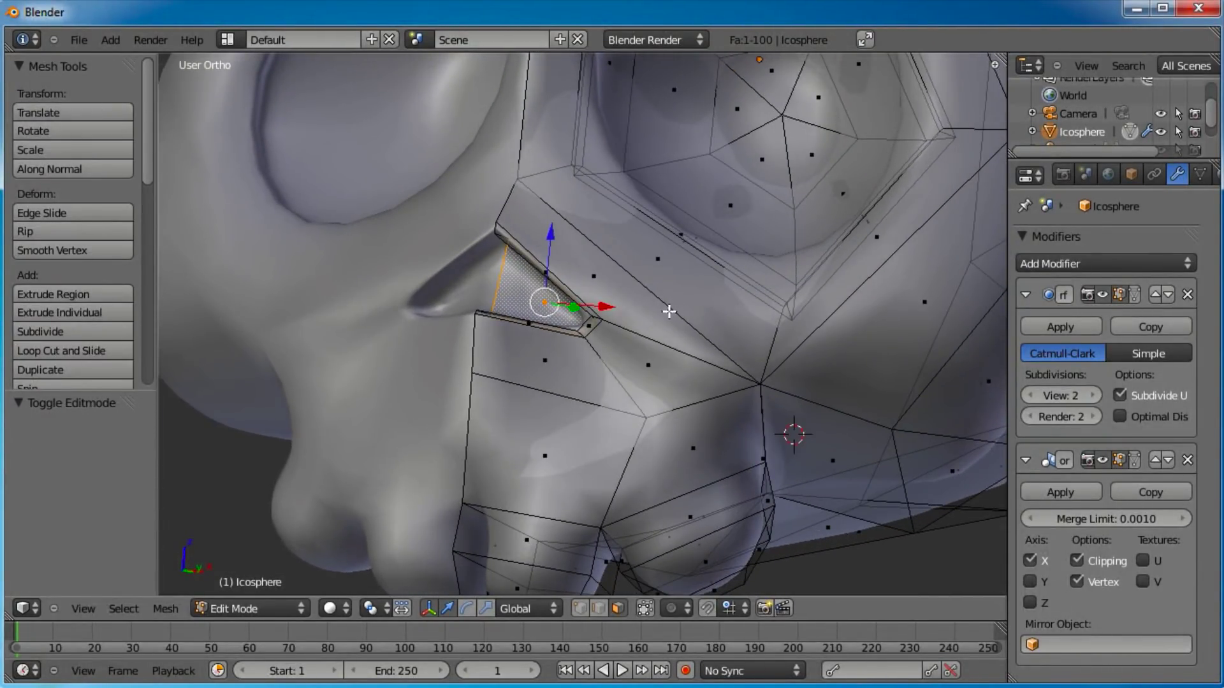
middle_click_drag(671, 311, 651, 335)
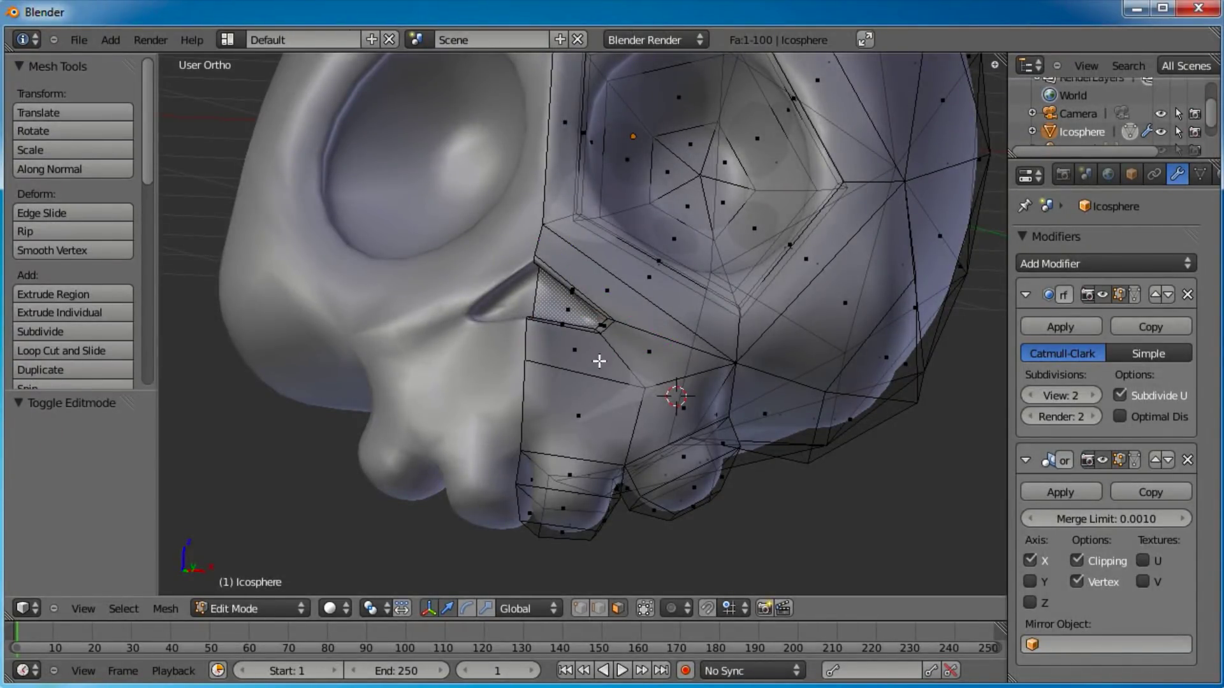
middle_click_drag(627, 357, 582, 350)
Move the cheek vertex below the nose's outer corner along Y, then by about -0.077 along X
left_click(578, 608)
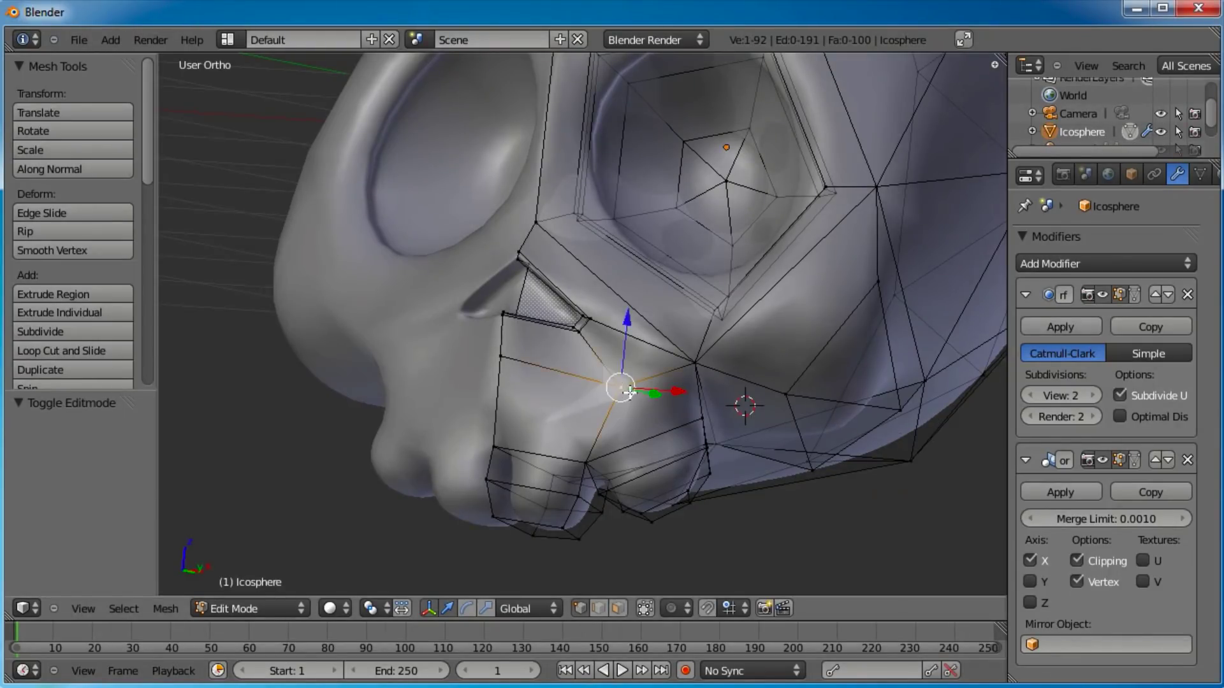
scroll(633, 395, "up", 2)
middle_click_drag(591, 329, 650, 476)
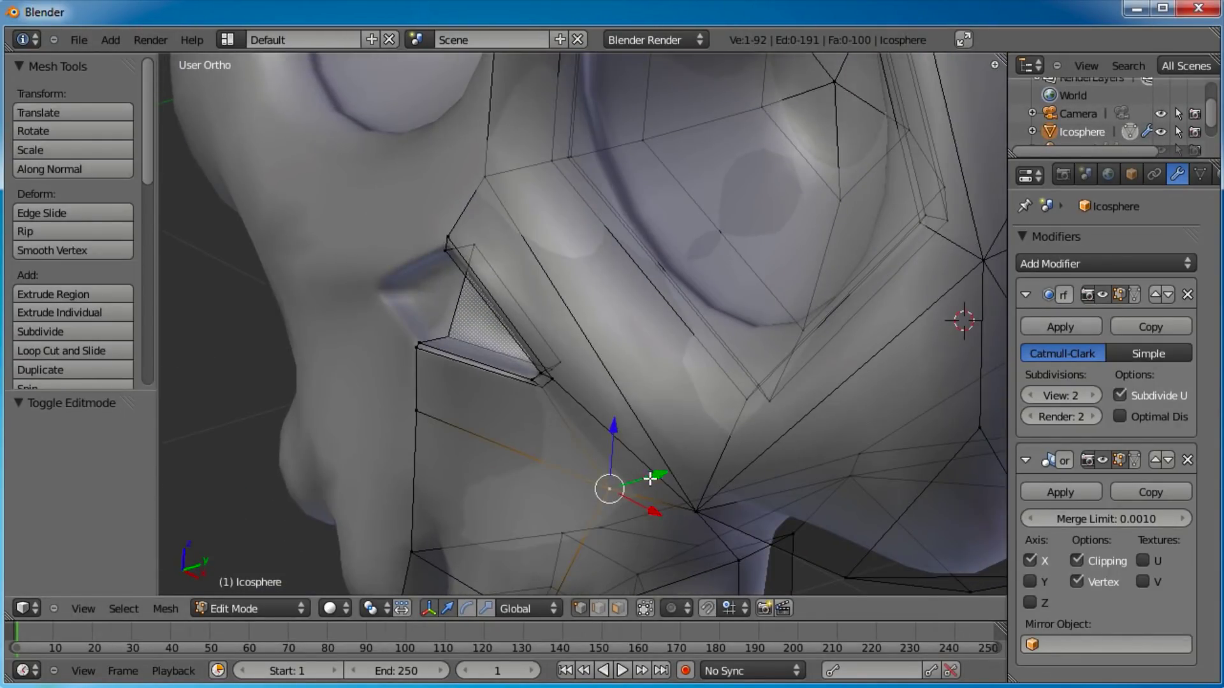
key("g")
key("y")
left_click_drag(619, 489, 611, 491)
scroll(587, 440, "down", 2)
middle_click_drag(587, 439, 641, 350)
left_click_drag(694, 376, 684, 382)
left_click(663, 384)
scroll(612, 350, "up", 2)
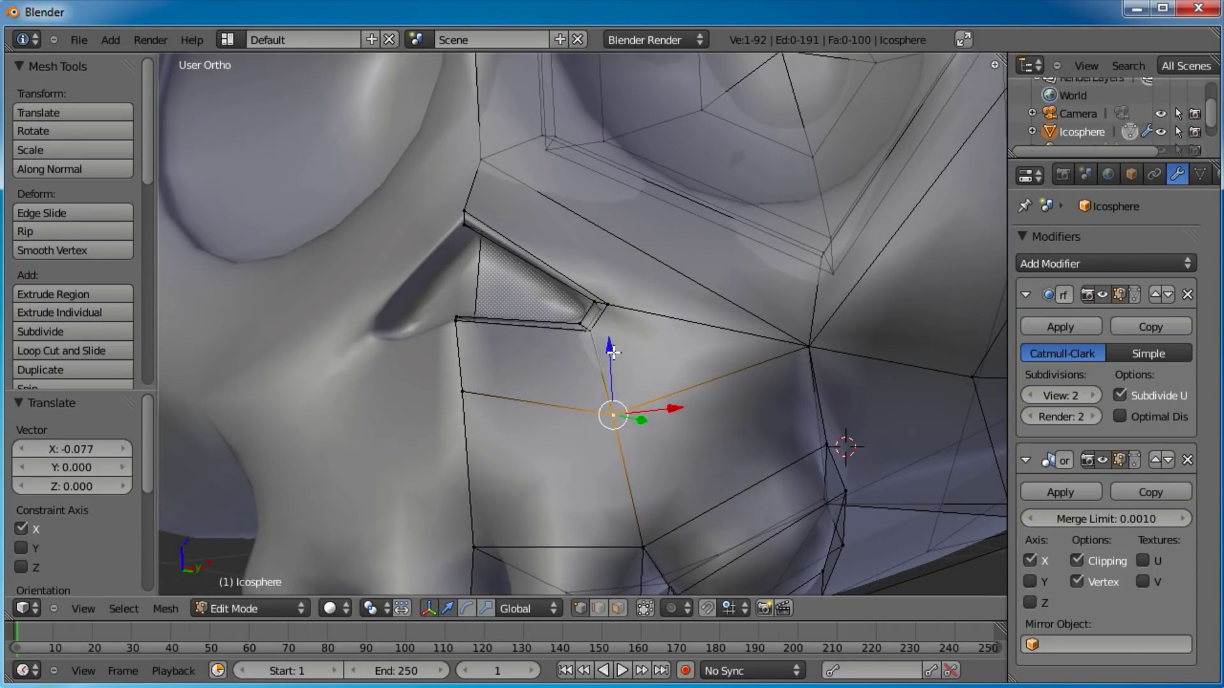
Reposition the vertex at the nose recess's lower outer corner
right_click(582, 322, "shift")
middle_click_drag(626, 295, 667, 365)
key("g")
left_click(673, 370)
Smooth the vertices around the nose recess's outer corner with 2 smoothing iterations
middle_click_drag(701, 328, 588, 401)
left_click_drag(594, 382, 561, 415)
key("a")
key("w")
left_click(577, 405)
left_click_drag(75, 453, 102, 450)
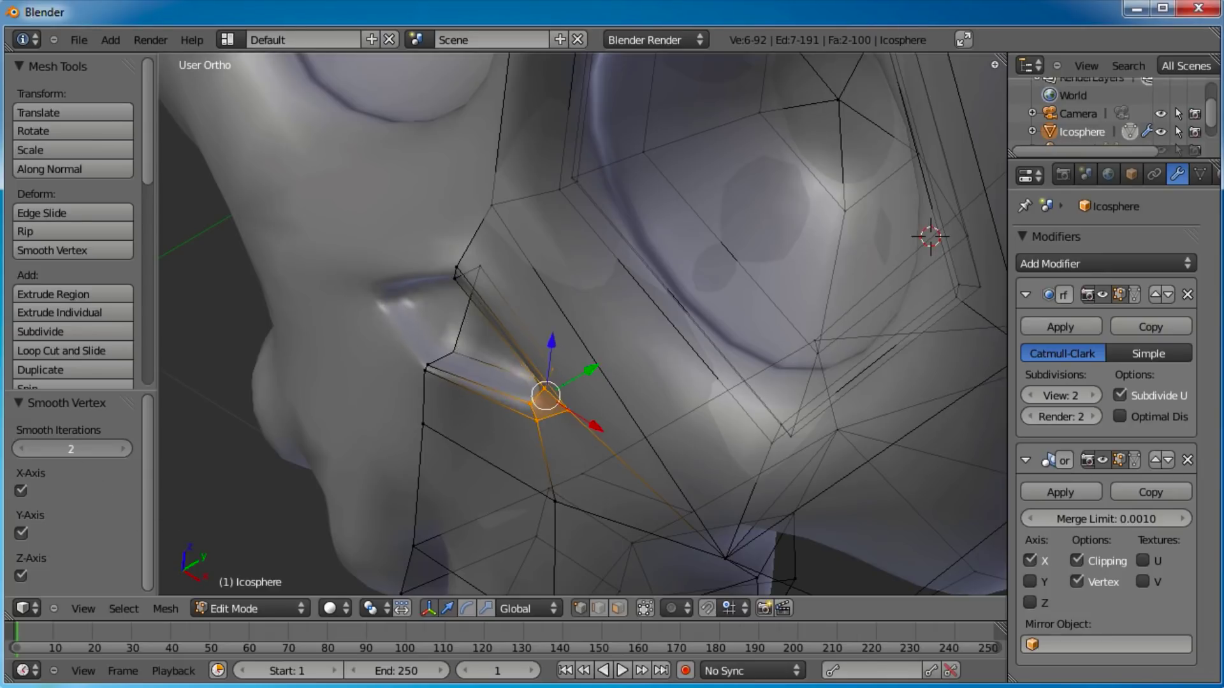
Subdivide the ring of edges running between the eye socket and the nose down through the upper jaw
middle_click_drag(473, 376, 664, 342)
key("a")
middle_click_drag(677, 292, 686, 360)
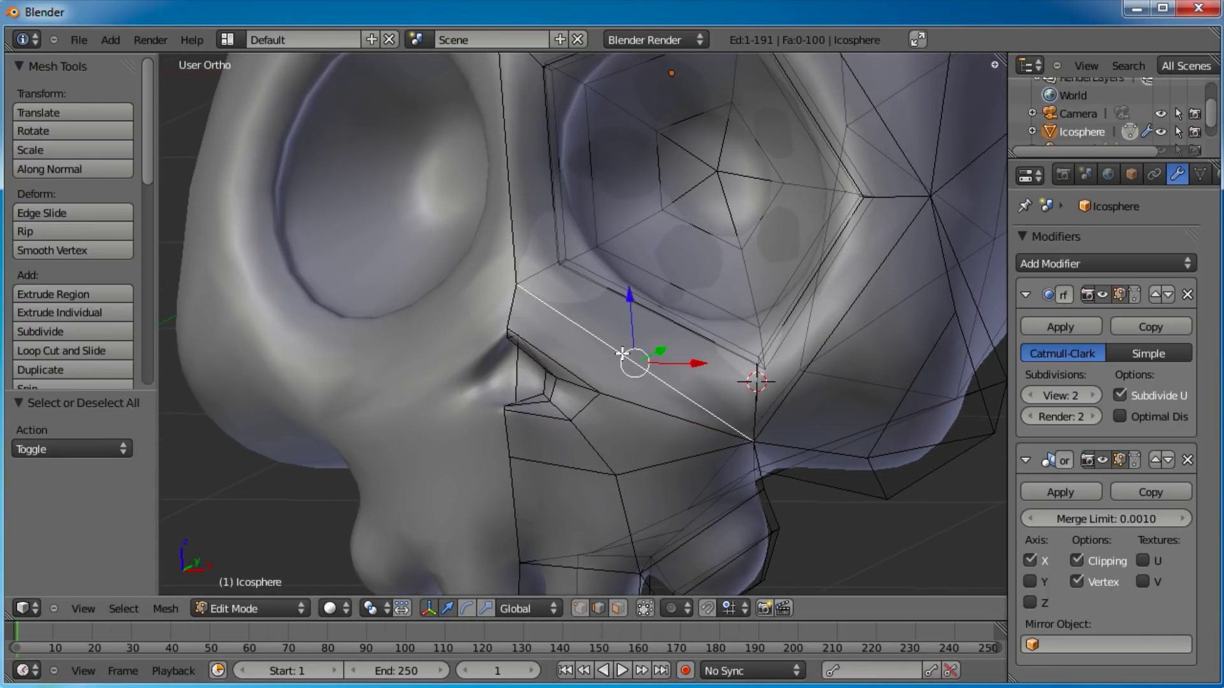
right_click(611, 345, "ctrl+alt")
scroll(611, 346, "down", 3)
middle_click_drag(612, 345, 636, 389)
scroll(629, 362, "up", 2)
key("w")
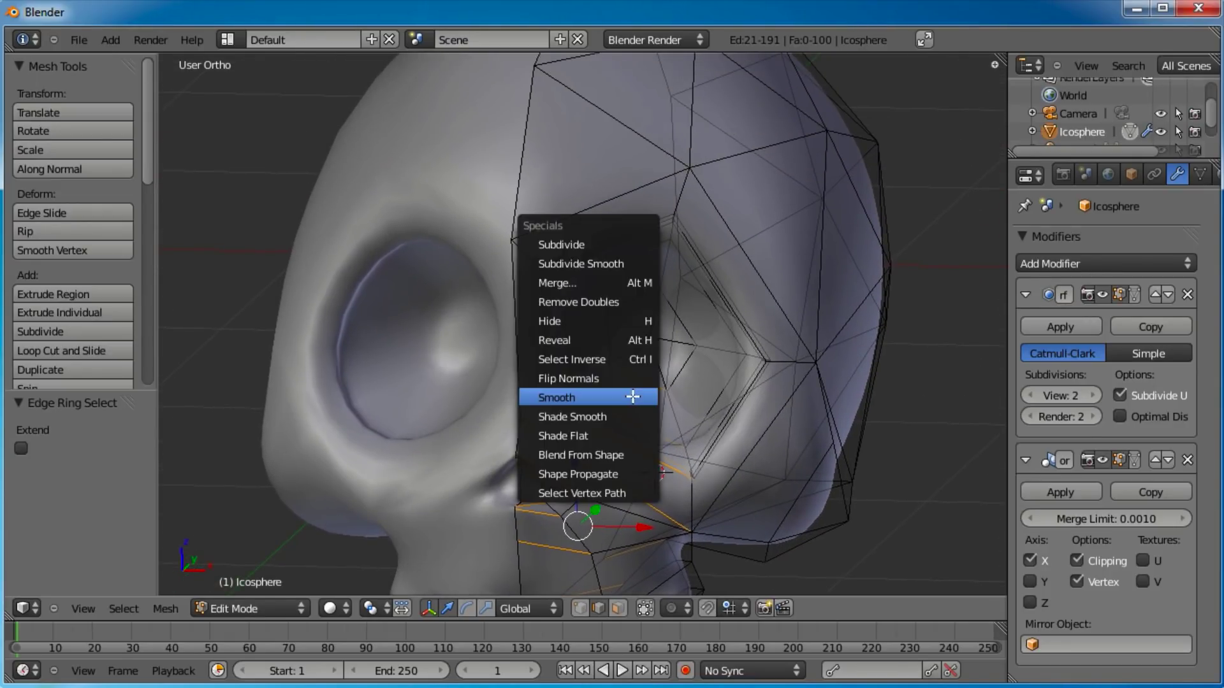
left_click(604, 241)
Adjust the new vertex on the lower eye socket rim and move the one below it by about -0.049 X, 0.005 Y, 0.051 Z
middle_click_drag(603, 246, 592, 330)
scroll(708, 344, "up", 2)
middle_click_drag(696, 357, 676, 397, "shift")
middle_click_drag(675, 397, 651, 314)
left_click(579, 609)
key("a")
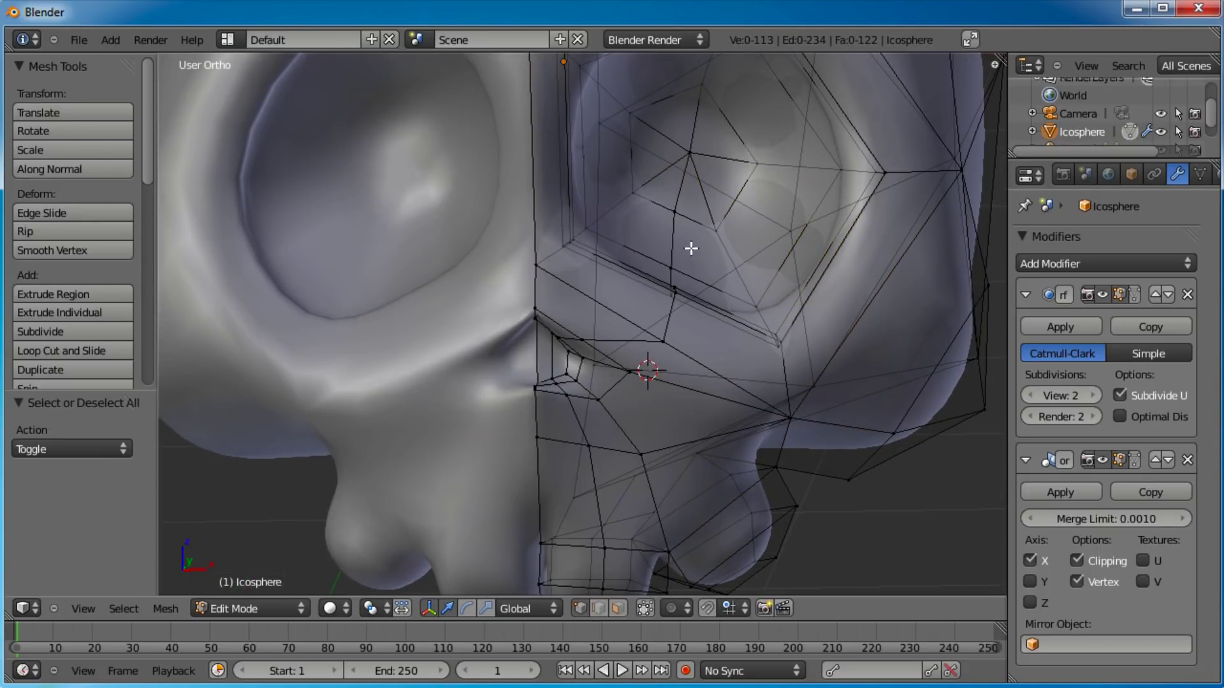
key("g")
left_click(658, 326)
right_click(665, 346)
key("g")
left_click(642, 323)
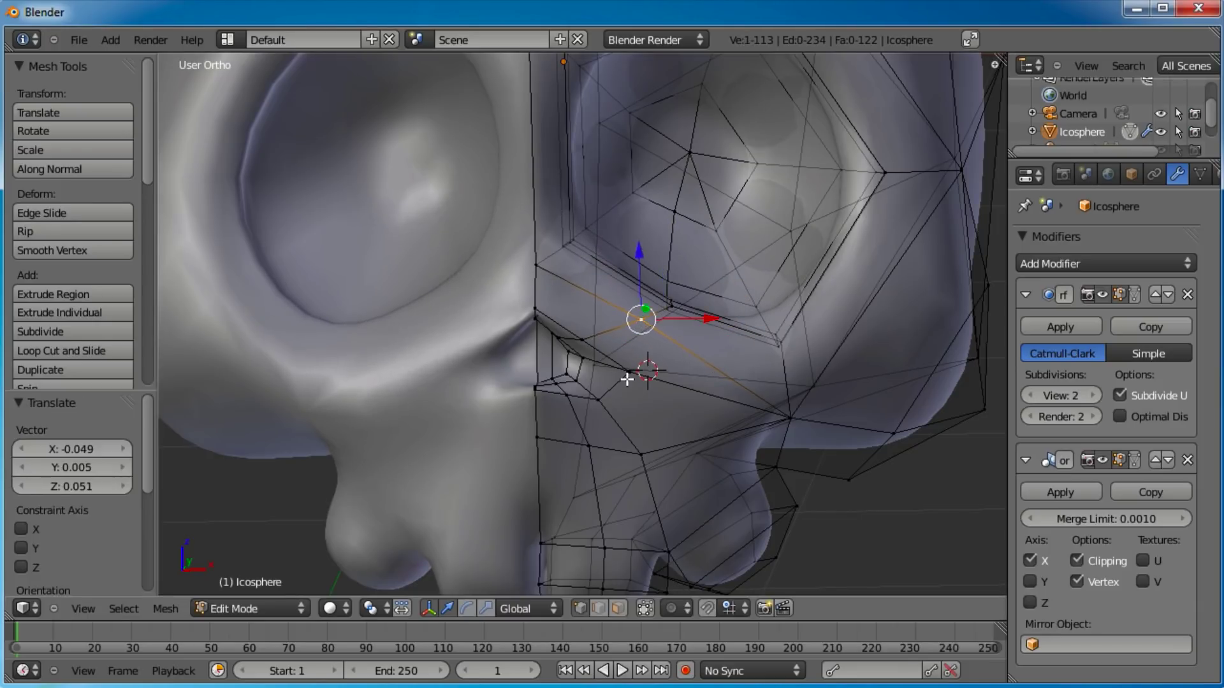
Reposition vertices above and below the nose recess, then move a lower eye socket vertex by about -0.004 X, -0.005 Y, 0.031 Z
scroll(647, 423, "down", 3)
middle_click_drag(689, 359, 601, 376, "shift")
scroll(663, 389, "up", 3)
right_click(568, 321)
key("g")
left_click(566, 306)
right_click(610, 427)
key("g")
left_click(611, 405)
right_click(656, 356)
key("g")
left_click(651, 344)
Add an edge loop just inside the nose recess and slide it to about 0.71 toward the rim to sharpen the edge
scroll(571, 369, "down", 2)
middle_click_drag(571, 369, 675, 370)
middle_click_drag(618, 337, 671, 328)
scroll(666, 357, "up", 8)
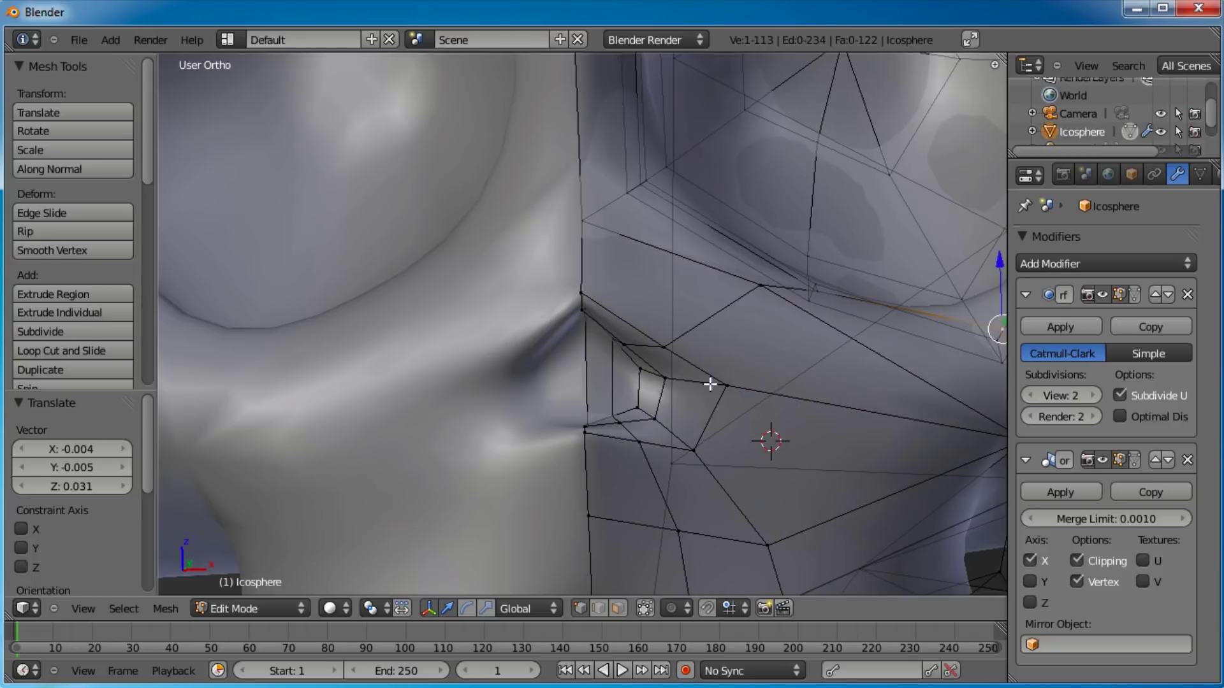
middle_click_drag(759, 392, 634, 363, "shift")
middle_click_drag(582, 409, 626, 383, "shift")
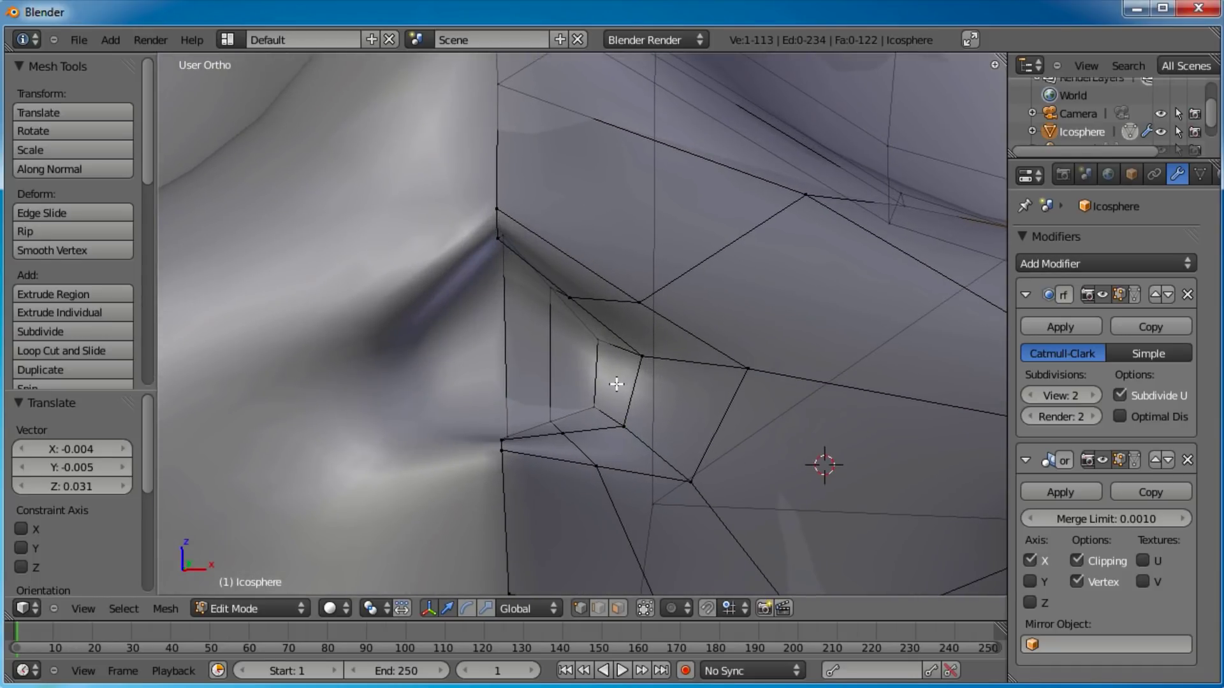
left_click(620, 367)
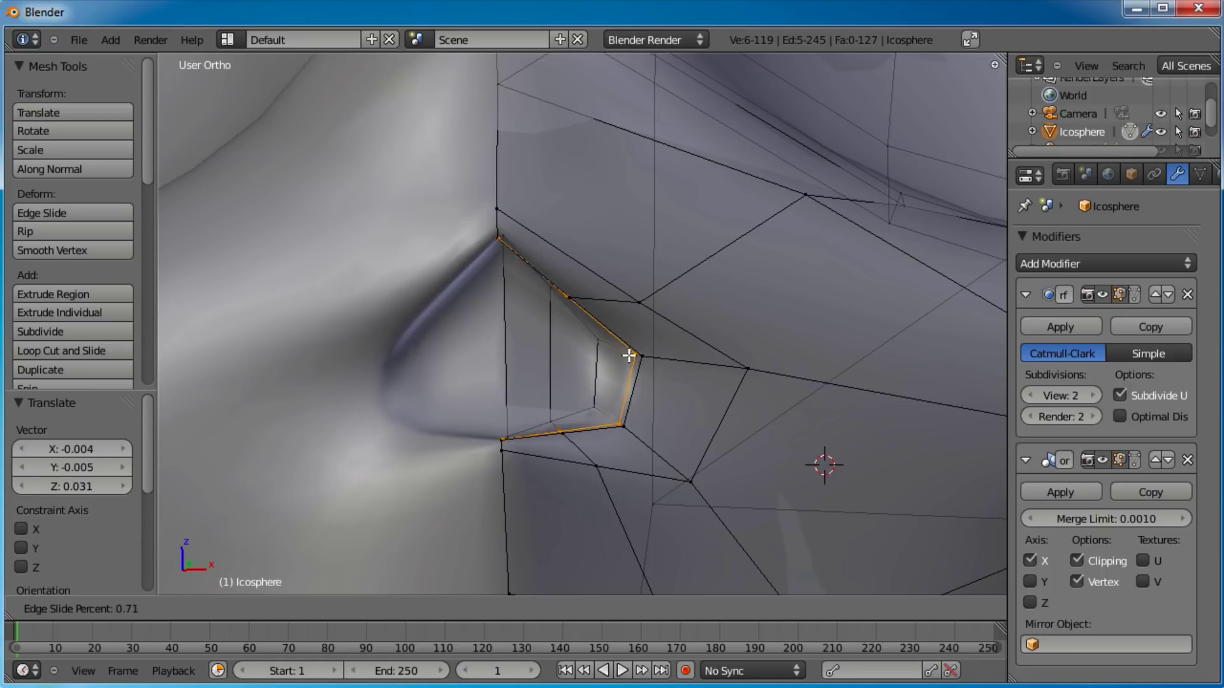
left_click(628, 356)
middle_click_drag(629, 356, 739, 410)
scroll(766, 391, "down", 10)
key("Tab")
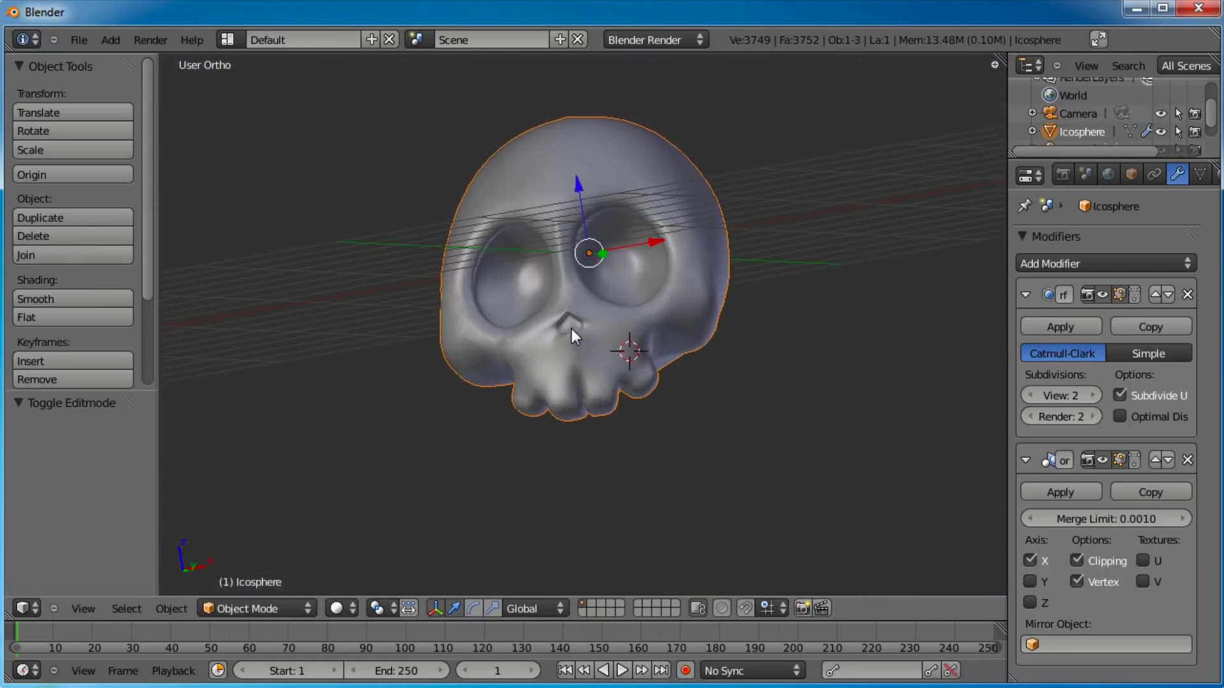
middle_click_drag(571, 328, 542, 347)
Select the whole front of the face in side view, rotate it about -8.386°, and shift it slightly backward along Y
key("KP_3")
key("Tab")
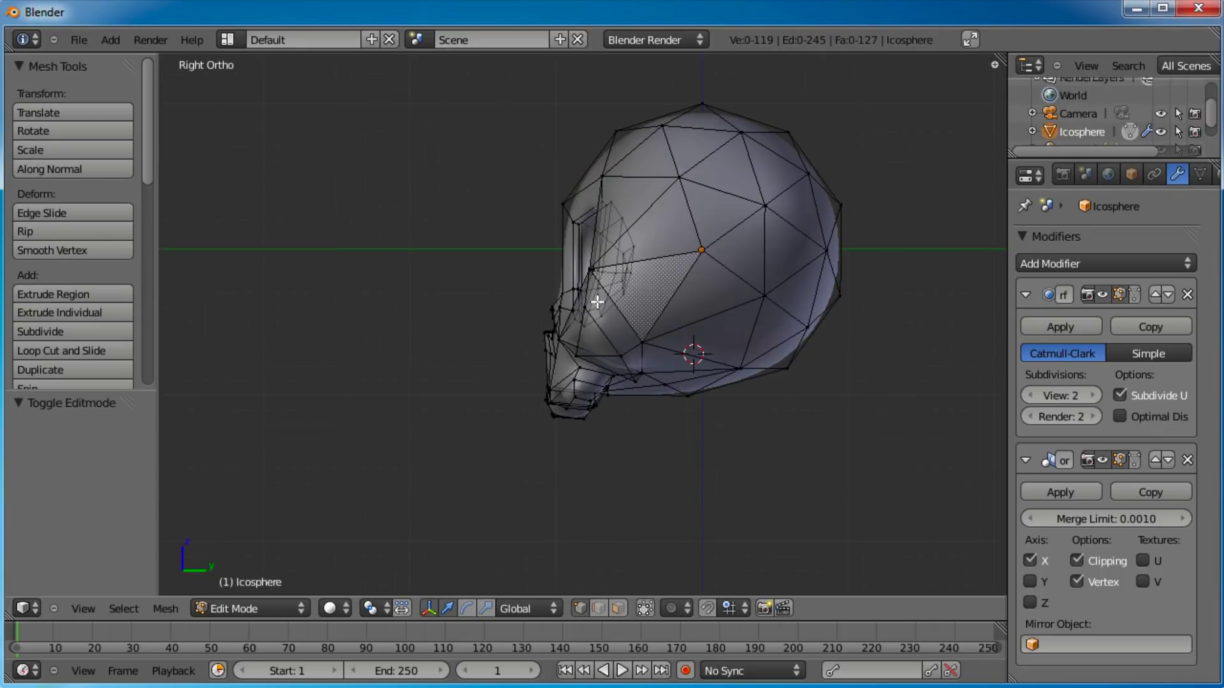
key("a")
key("b")
left_click_drag(492, 172, 657, 457)
key("g")
left_click(833, 257)
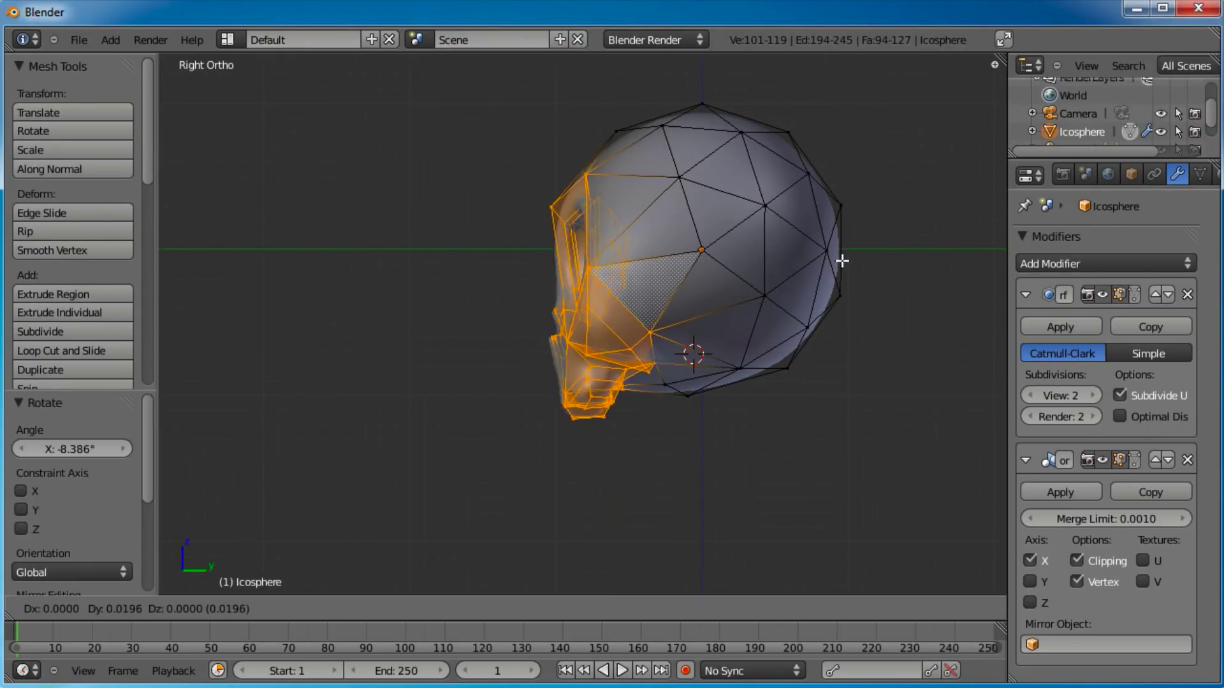
Scale the selected face section and move it by about 0.013 along Y and -0.026 along Z
key("s")
left_click(879, 251)
key("g")
left_click(877, 252)
Turn off mirror clipping, move the face section about 0.015 along X in front view and rotate it about -1.446°
key("ctrl+KP_3")
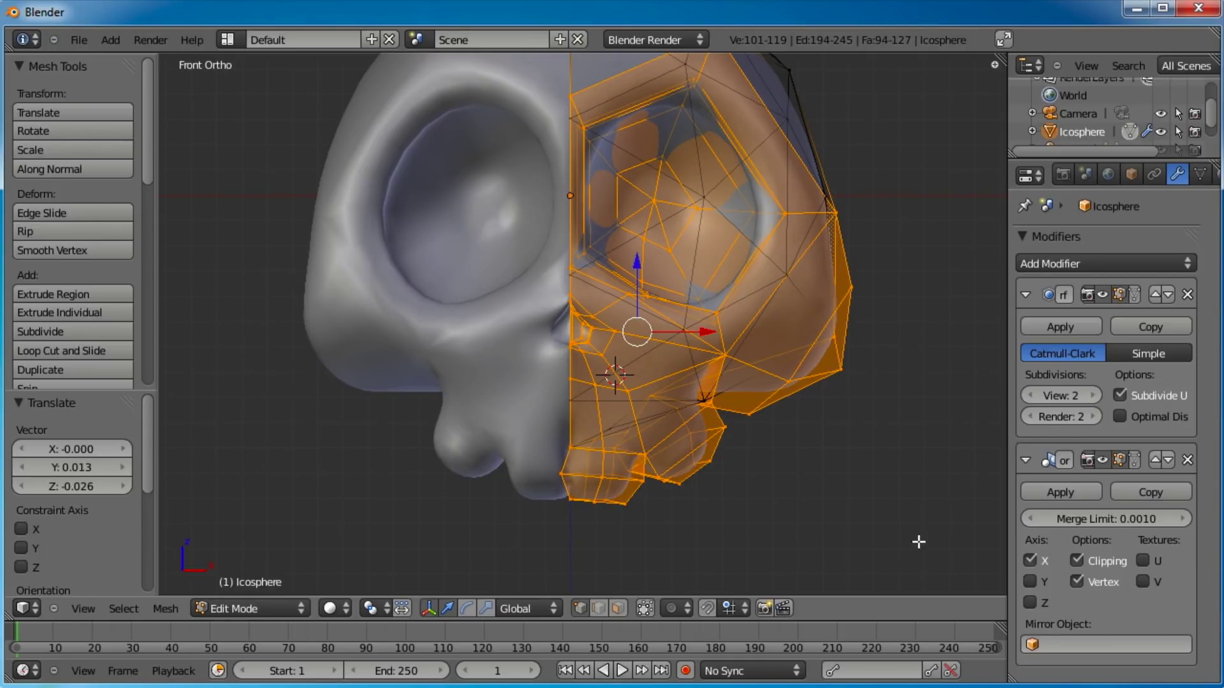
left_click(1077, 562)
key("g")
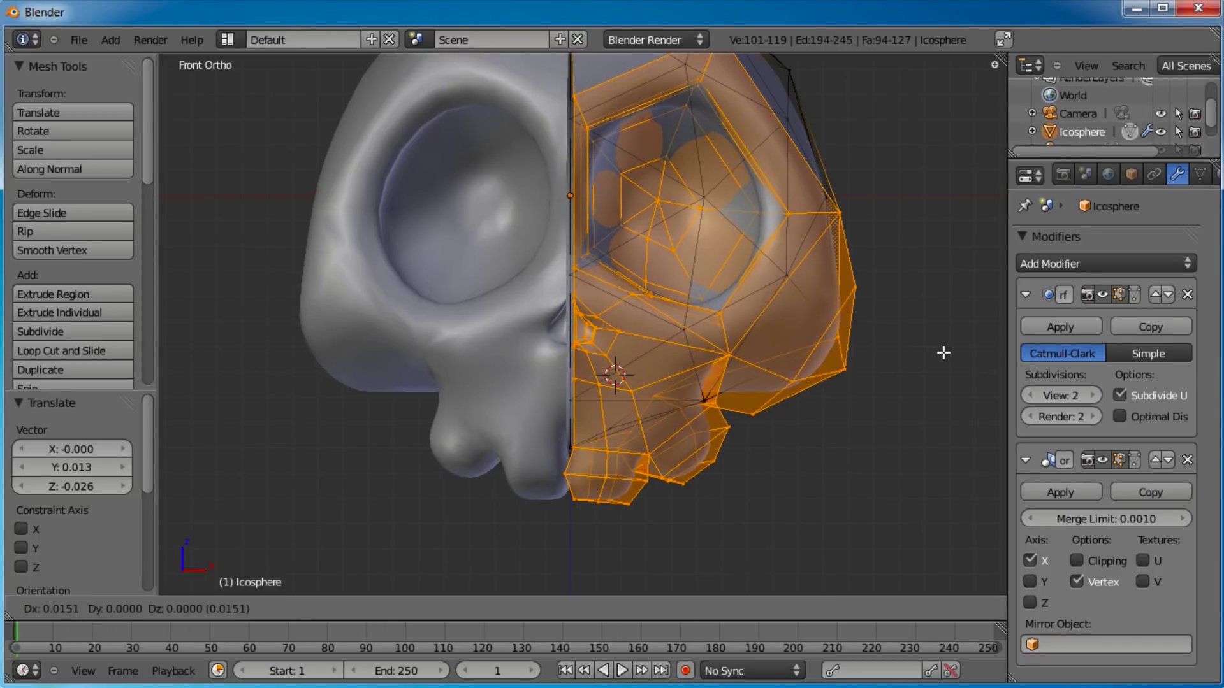
left_click(943, 350)
key("r")
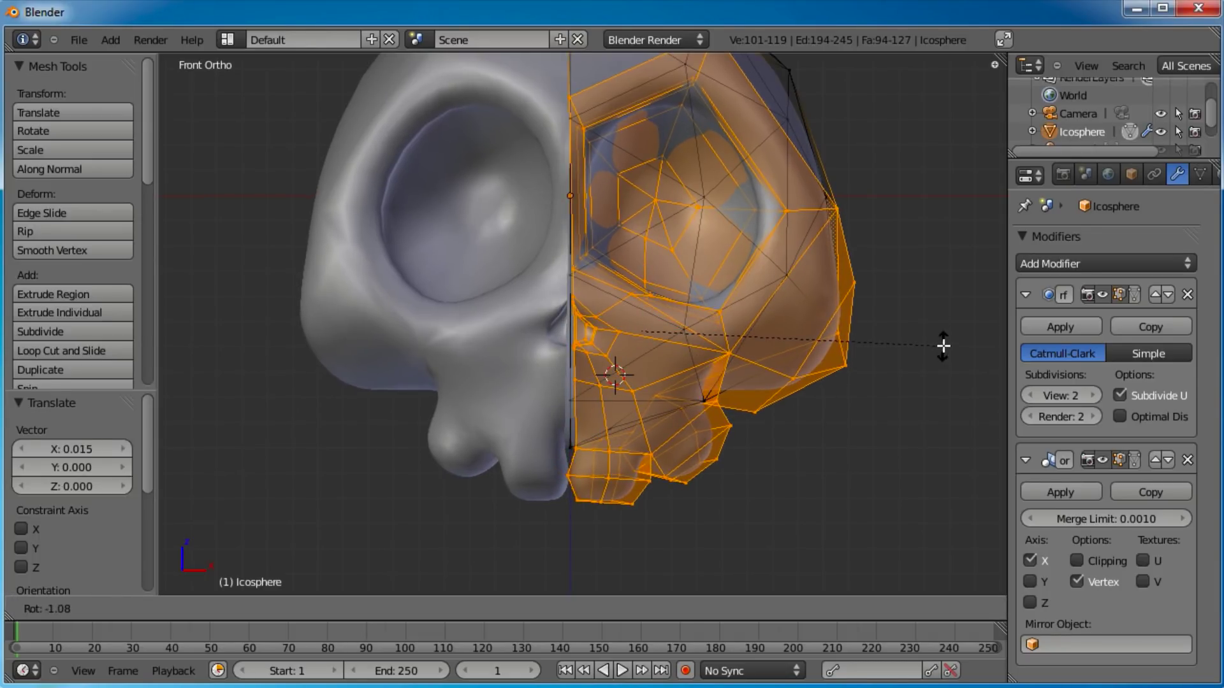
left_click(942, 344)
scroll(637, 410, "up", 4)
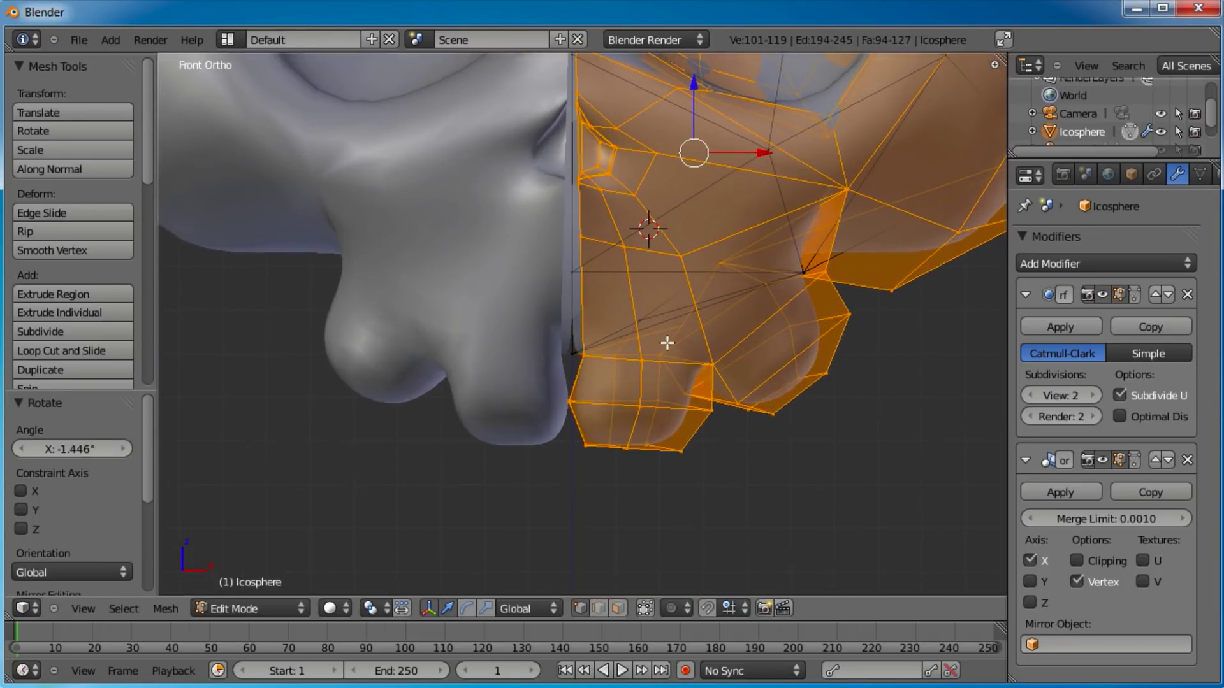
scroll(639, 366, "up", 1)
key("a")
key("b")
left_click_drag(533, 426, 624, 565)
key("g")
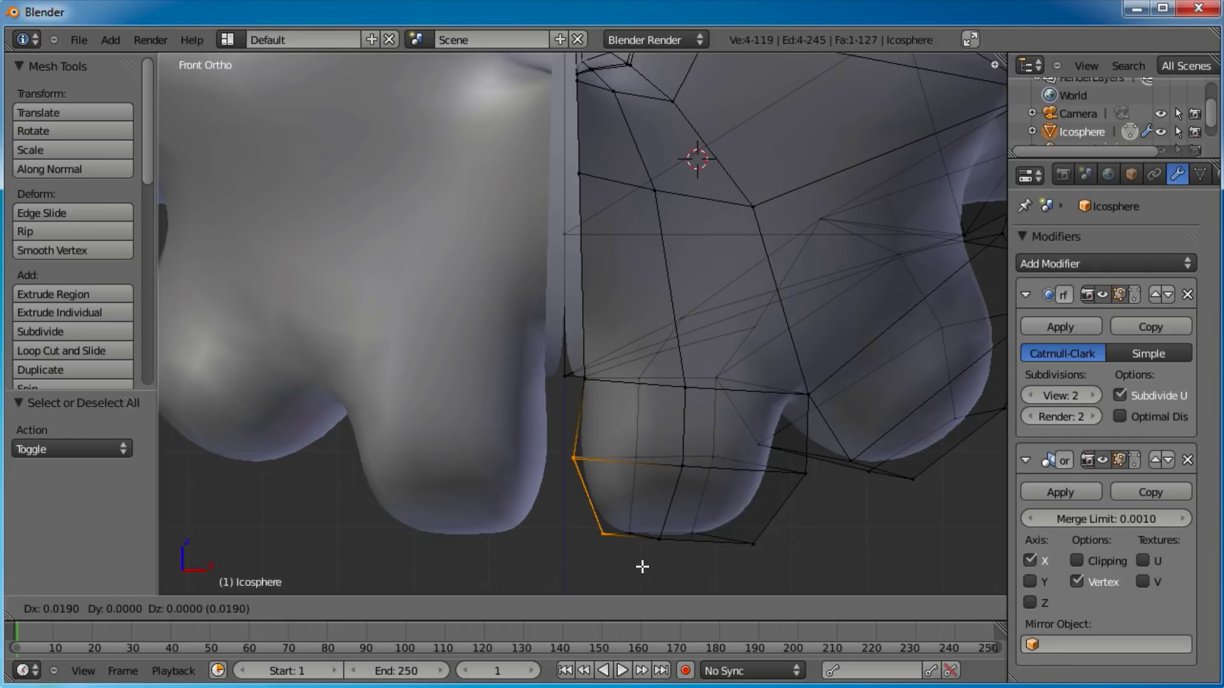
right_click(648, 566)
right_click(634, 528)
key("g")
left_click(661, 534)
Move the inner side vertices of the front tooth away from the centre line by about 0.035 X and 0.005 Z
key("a")
key("b")
left_click_drag(627, 450, 525, 564)
key("g")
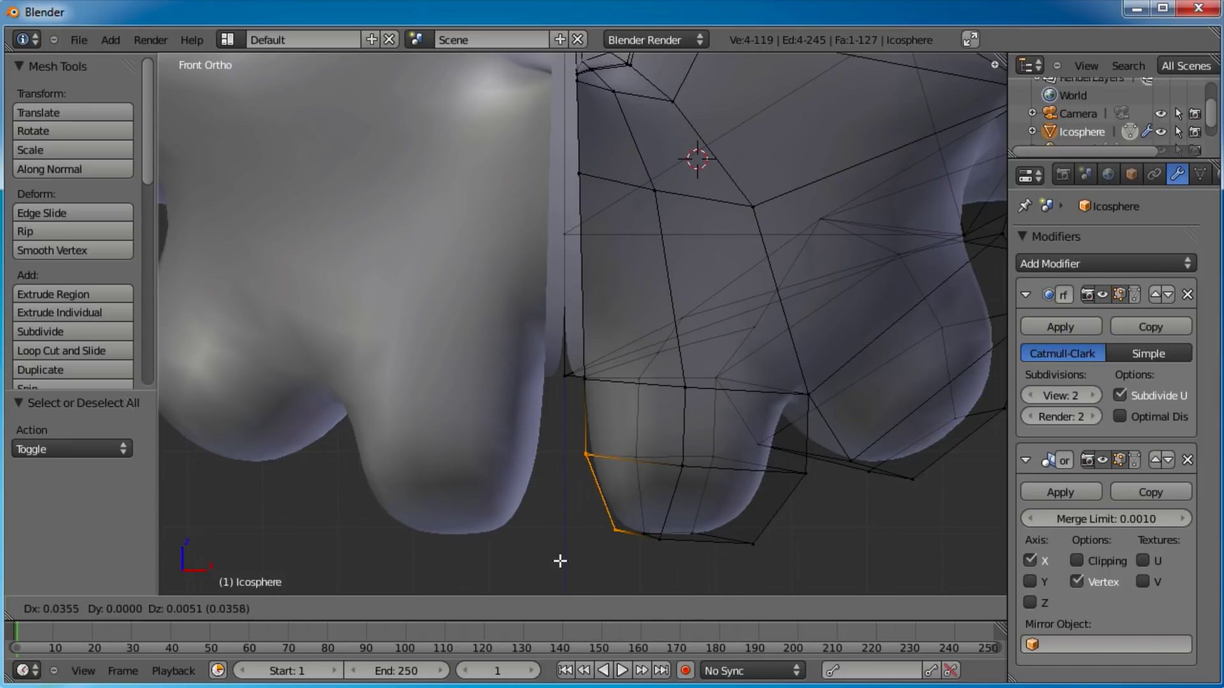
left_click(560, 561)
scroll(560, 561, "down", 2)
Re-enable mirror clipping and move the central edge loop along X onto the mirror plane to close the gap
left_click(1092, 561)
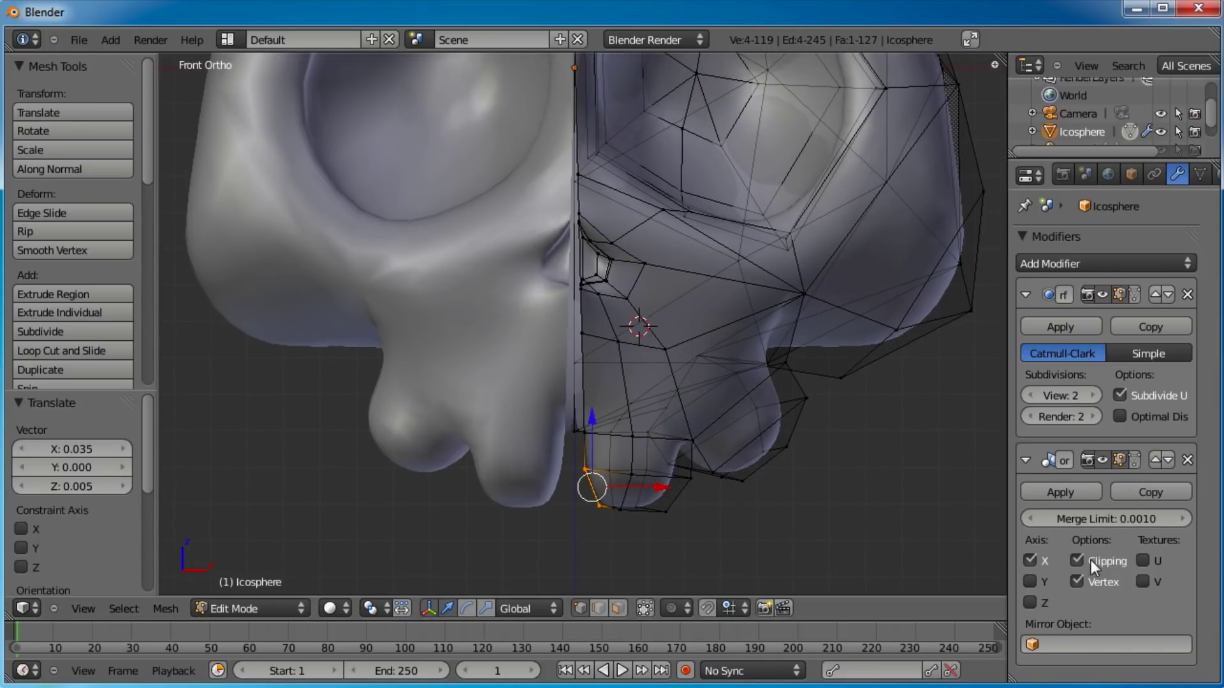
middle_click_drag(561, 303, 549, 405, "shift")
right_click(570, 466, "alt")
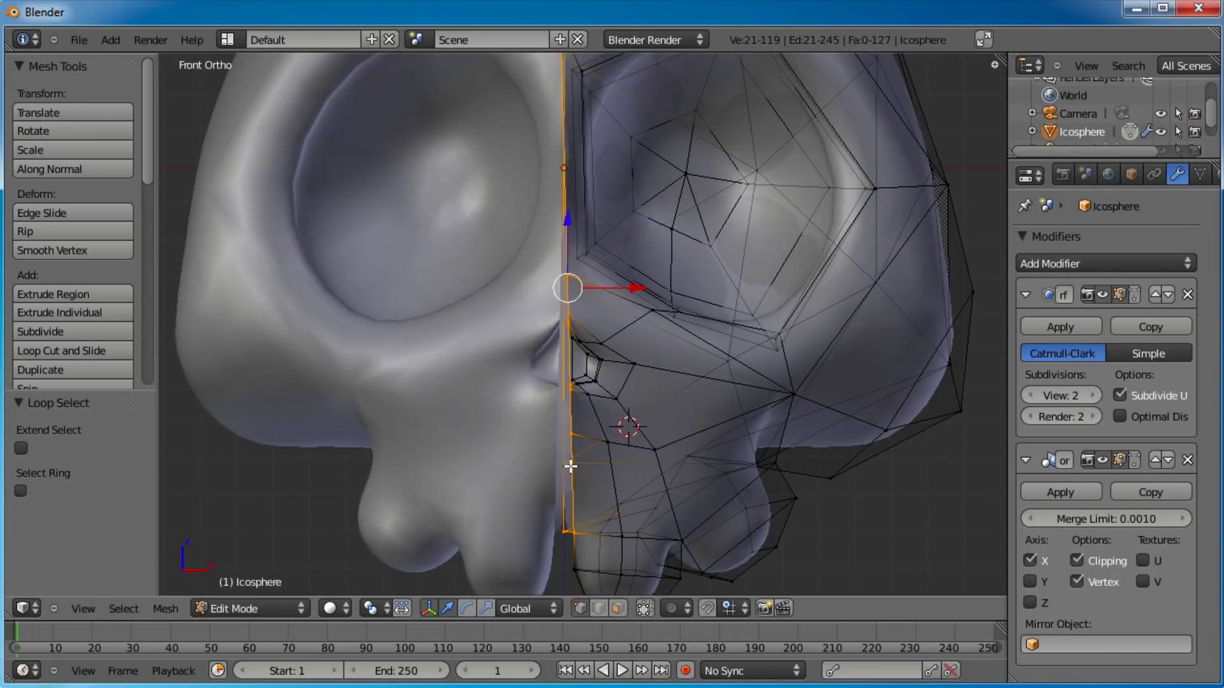
scroll(571, 465, "down", 3)
key("g")
key("x")
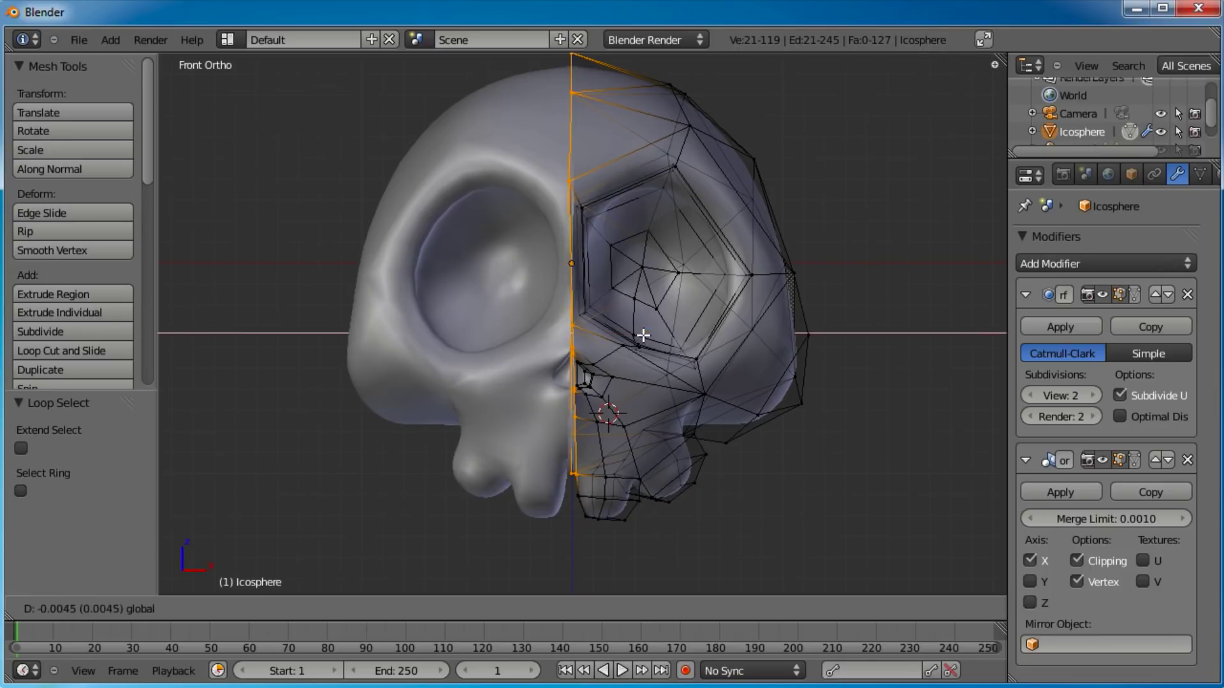
left_click(634, 334)
key("g")
key("x")
left_click(655, 334)
key("a")
key("Tab")
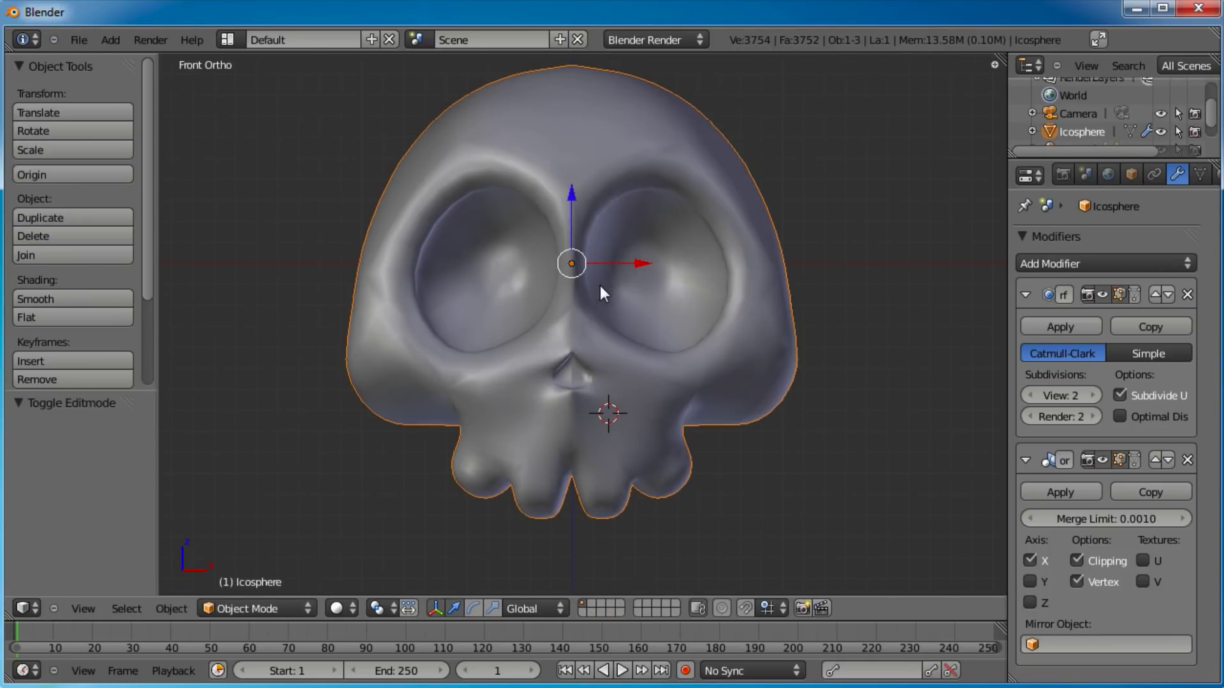
Reposition the centre line vertex between the two eye sockets
key("a")
middle_click_drag(599, 285, 668, 318)
scroll(663, 320, "up", 8)
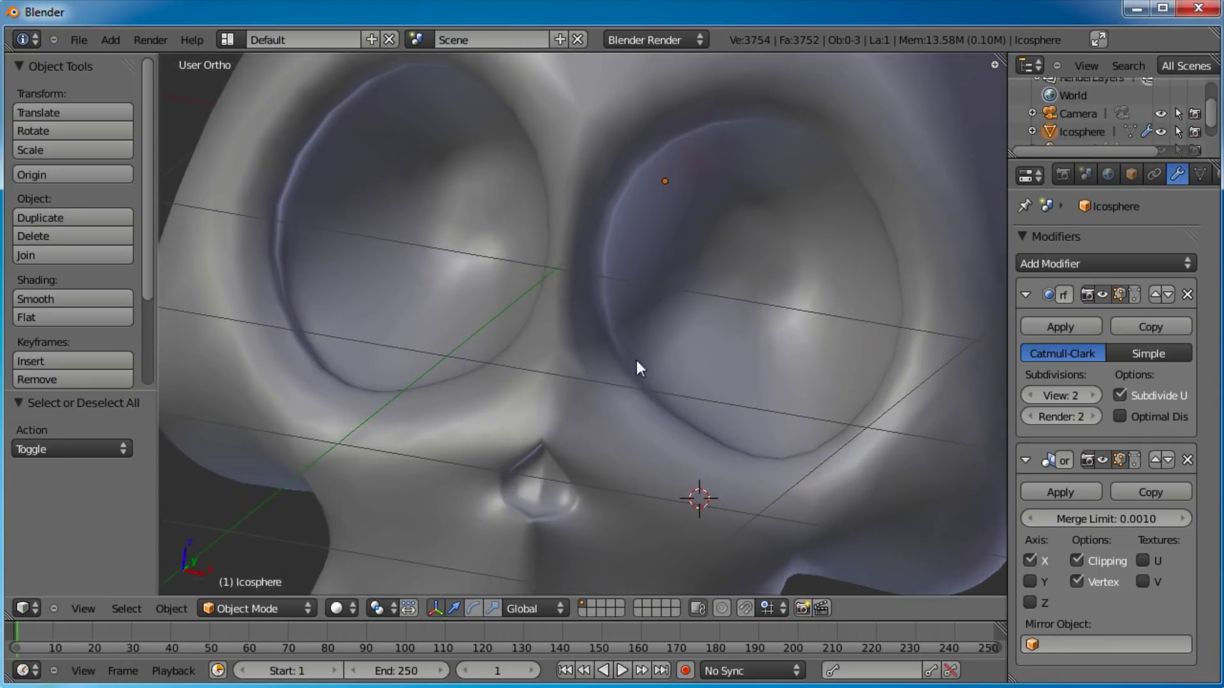
key("Tab")
right_click(573, 175, "shift")
key("g")
left_click(633, 265)
Select the nose bridge vertices above the nose recess and move them along Y
key("a")
left_click_drag(486, 501, 484, 502)
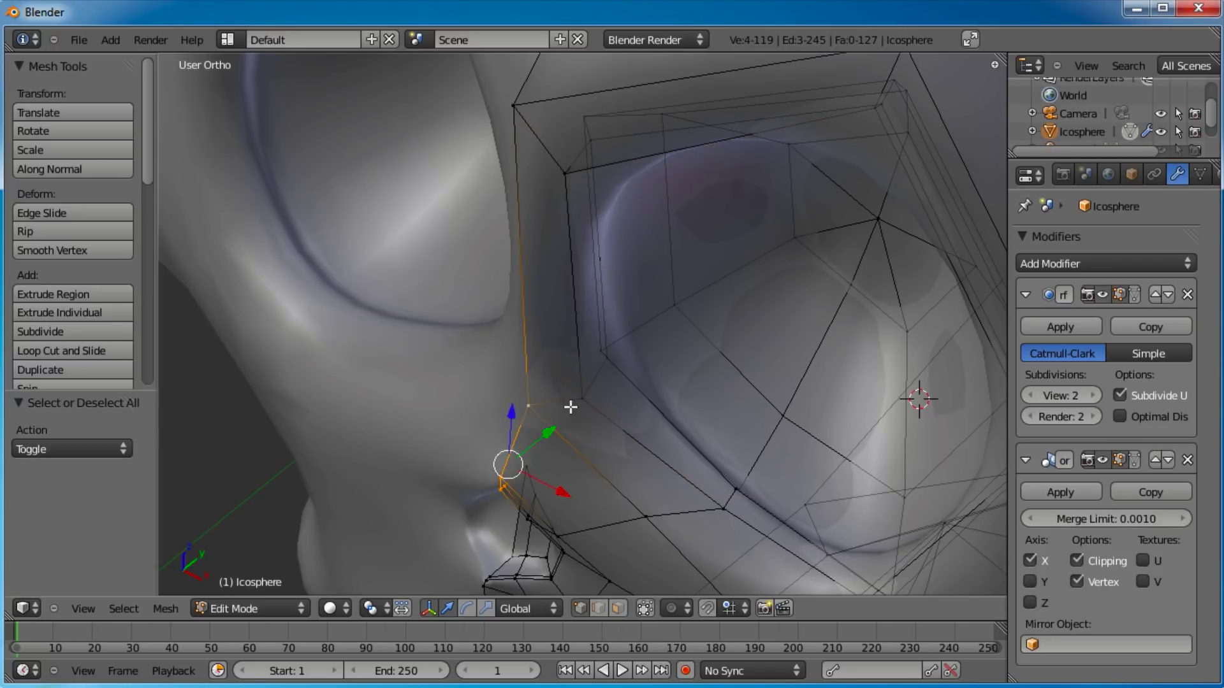
key("g")
key("y")
left_click(518, 440)
Move the three vertices beside the upper nose recess by about 0.040 X, -0.020 Y, 0.012 Z
middle_click_drag(519, 432, 462, 360)
right_click(547, 435)
right_click(536, 441, "shift")
right_click(583, 435, "shift")
key("g")
left_click(659, 407)
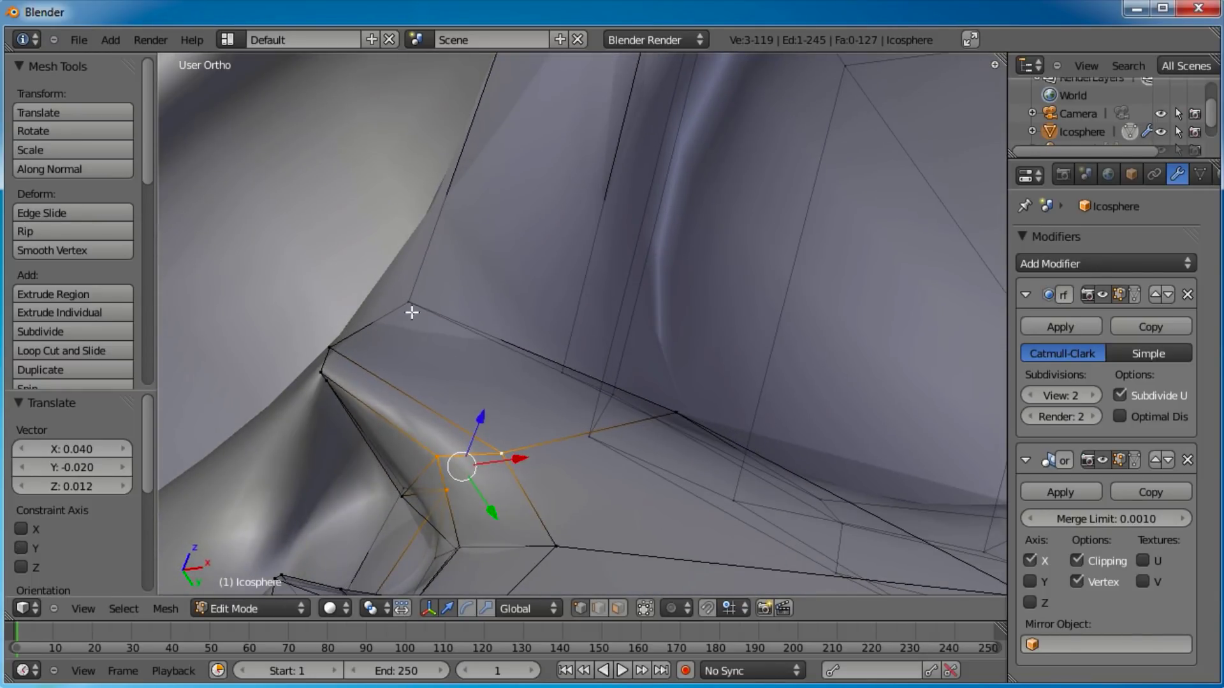
Return to Object Mode and move the Mirror modifier above the Subdivision Surface modifier
scroll(416, 304, "down", 6)
key("Tab")
middle_click_drag(445, 295, 640, 508)
scroll(575, 397, "down", 3)
middle_click_drag(575, 396, 529, 312)
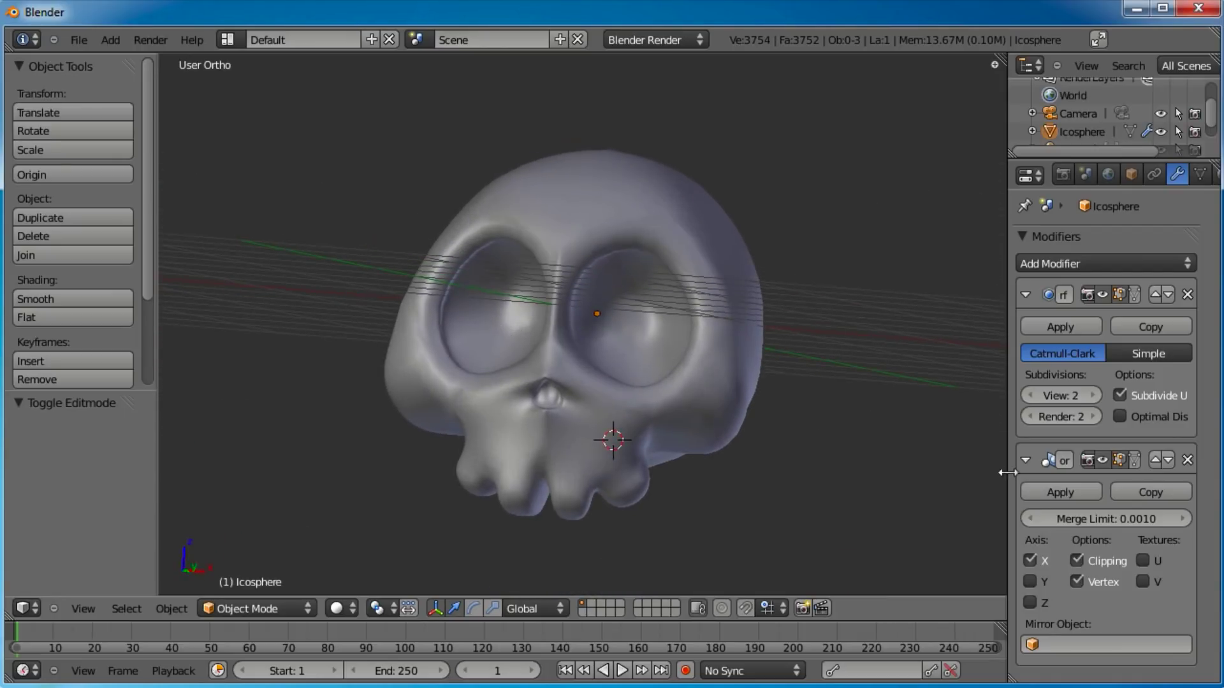
left_click(1152, 457)
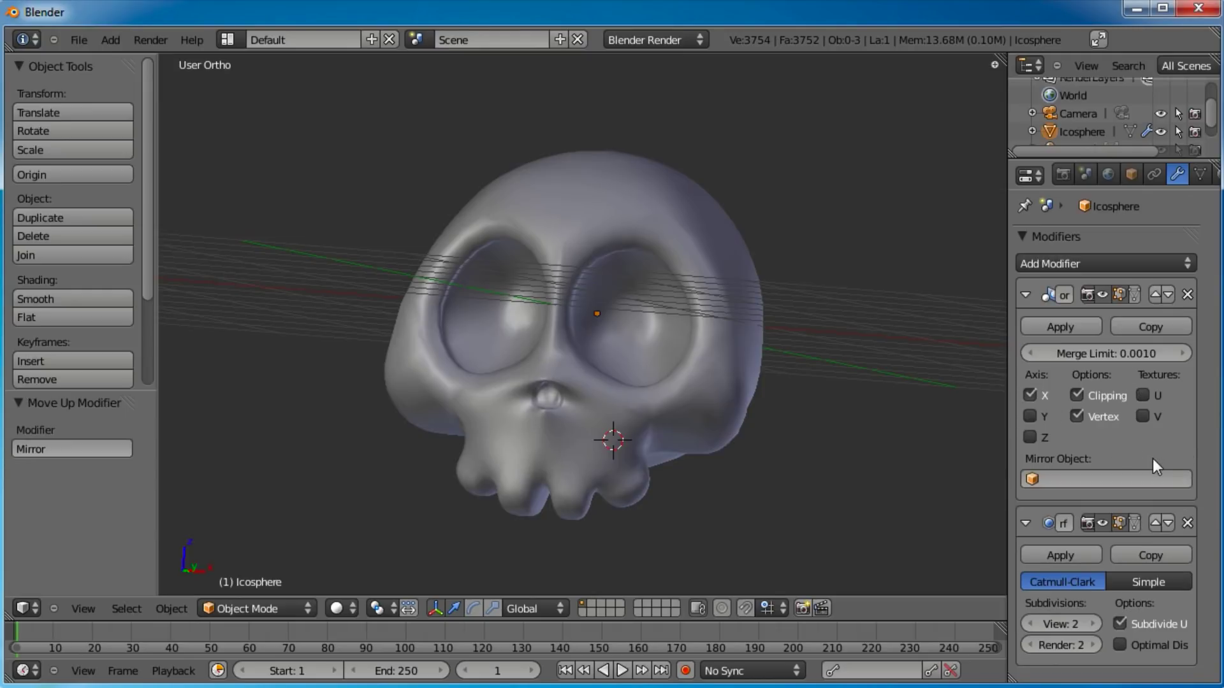
In Edit Mode, select a group of vertices around the nose recess and move them along Y
middle_click_drag(765, 408, 662, 342)
middle_click_drag(855, 433, 617, 386)
scroll(617, 387, "up", 6)
key("Tab")
middle_click_drag(639, 477, 633, 376, "shift")
scroll(660, 340, "up", 2)
key("a")
key("b")
left_click_drag(626, 373, 592, 424)
middle_click_drag(648, 396, 576, 328)
key("g")
key("y")
left_click(566, 438)
Select a second group of vertices near the nose, move them along Y, and return to Object Mode
key("a")
key("b")
left_click_drag(549, 279, 543, 284)
middle_click_drag(578, 284, 494, 298)
key("g")
key("y")
left_click(504, 364)
key("Tab")
scroll(504, 365, "down", 3)
scroll(552, 330, "down", 3)
Add a single edge loop around the outer rim of the eye socket with a slide factor of about 0.165
key("Tab")
scroll(620, 429, "up", 4)
middle_click_drag(673, 471, 653, 368, "shift")
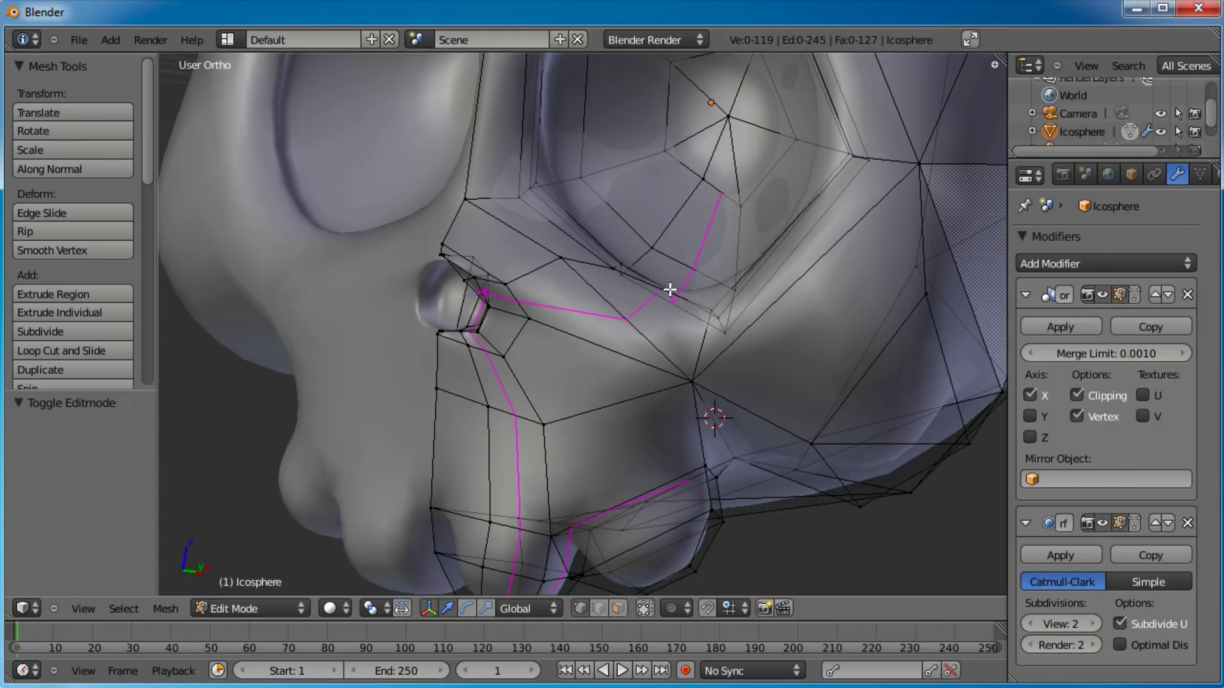
scroll(668, 297, "down", 5)
scroll(642, 341, "up", 5)
middle_click_drag(643, 324, 553, 403)
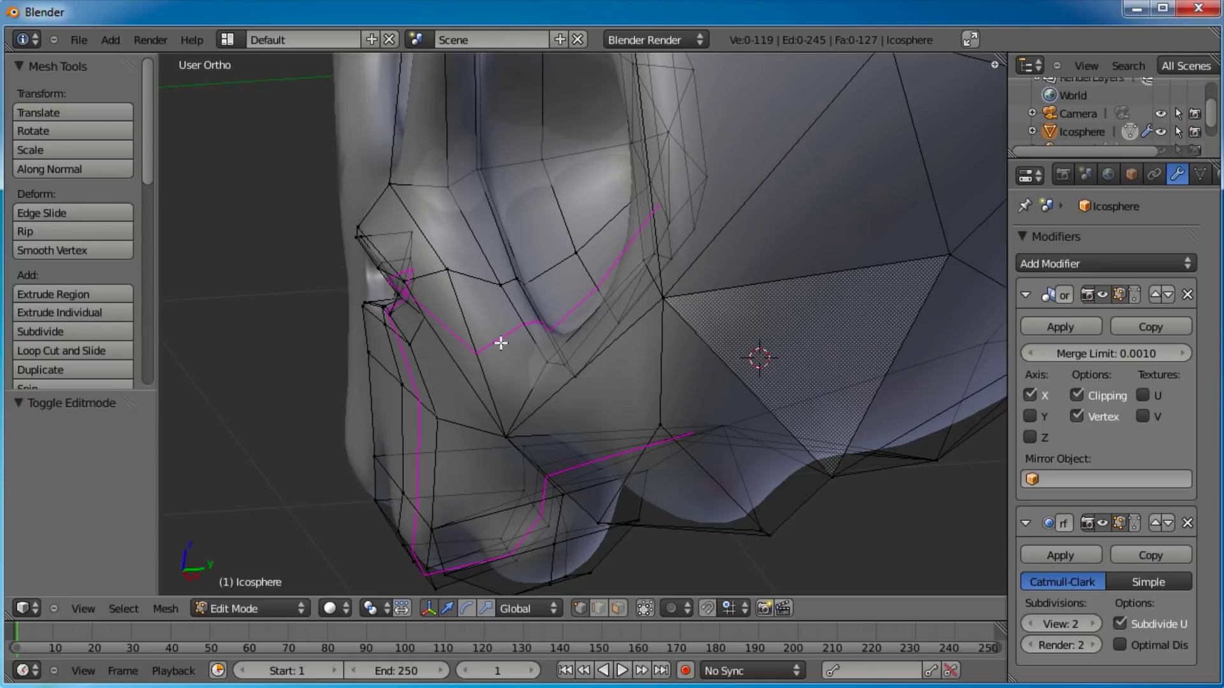
left_click(522, 383)
left_click(522, 377)
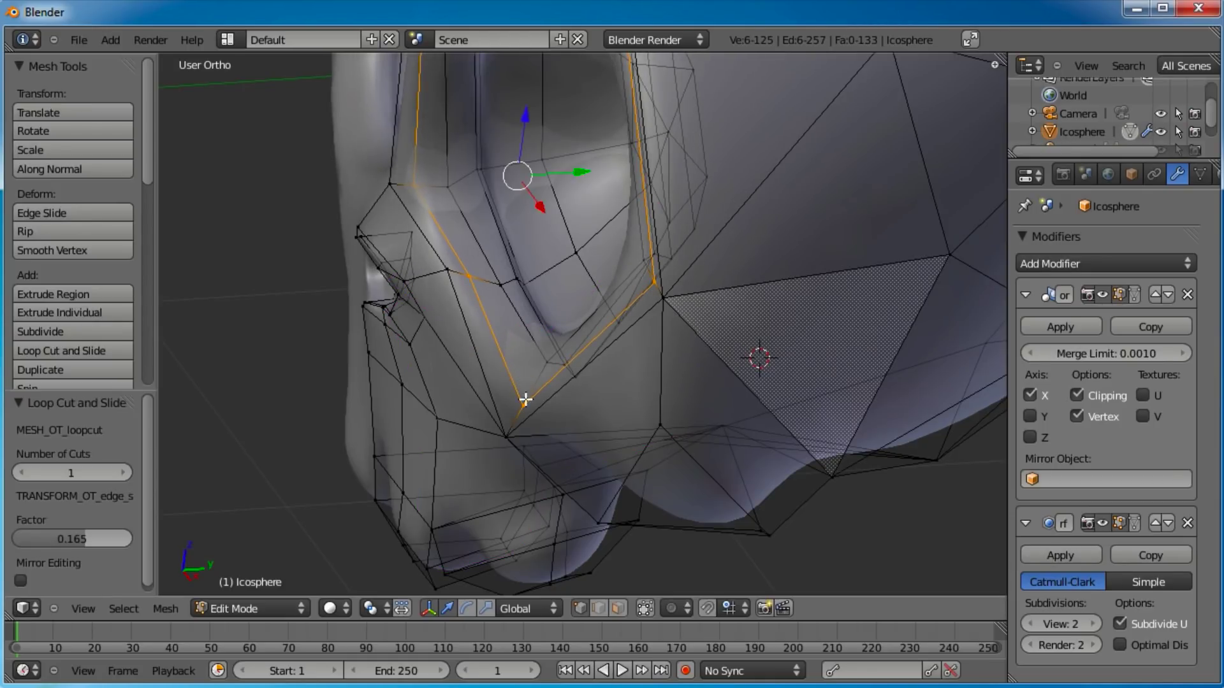
right_click_drag(525, 399, 514, 382)
Select the cheek vertex just below the eye socket's new edge loop and reposition it
right_click(509, 441)
right_click_drag(510, 440, 519, 433)
scroll(507, 395, "down", 3)
middle_click_drag(541, 421, 598, 363)
key("g")
left_click(670, 374)
Select the neighbouring cheekbone vertices and reposition them to refine the cheek contour
right_click(700, 336)
right_click(699, 327)
key("g")
left_click(705, 310)
key("g")
left_click(698, 356)
Select the four underside vertices behind the teeth and move them by about -0.067 X, -0.142 Y, -0.016 Z
middle_click_drag(733, 358, 690, 324)
middle_click_drag(587, 345, 532, 378)
right_click(686, 334)
right_click(736, 406, "shift")
right_click(709, 424, "shift")
right_click(642, 406, "shift")
middle_click_drag(647, 409, 701, 411)
key("g")
left_click(668, 410)
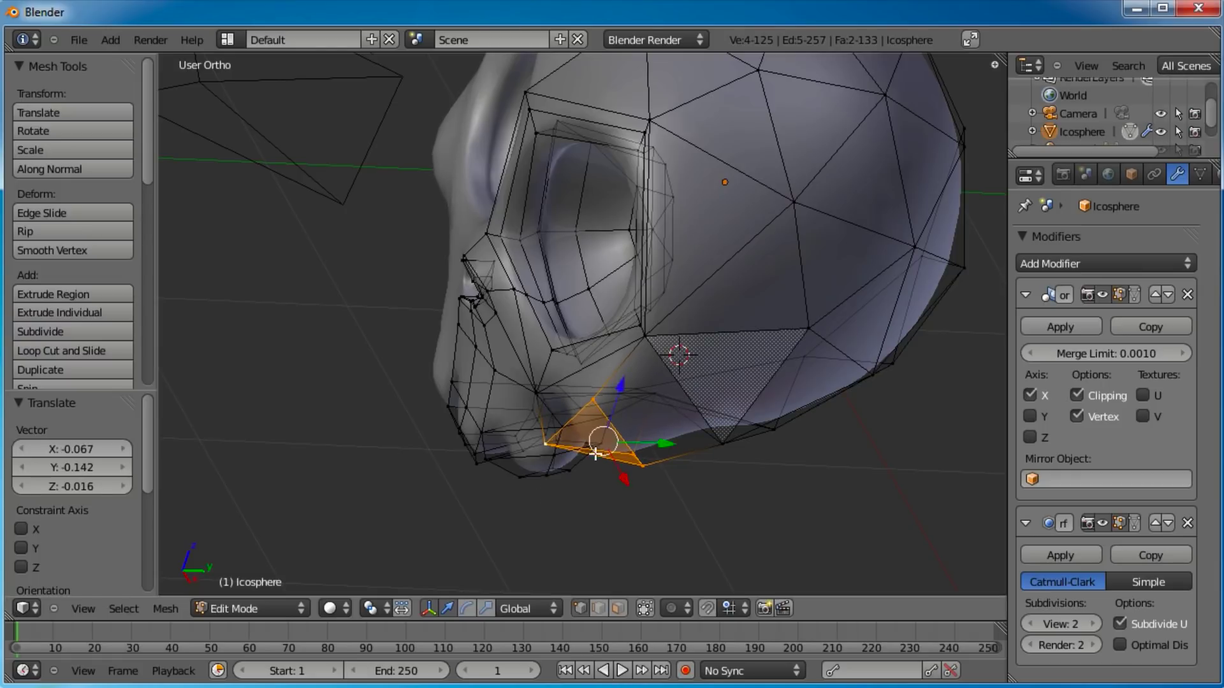
Examine the smoothed skull's shape in Object Mode from the front and right side
middle_click_drag(541, 492, 663, 381)
key("Tab")
scroll(662, 382, "down", 3)
middle_click_drag(651, 449, 569, 398)
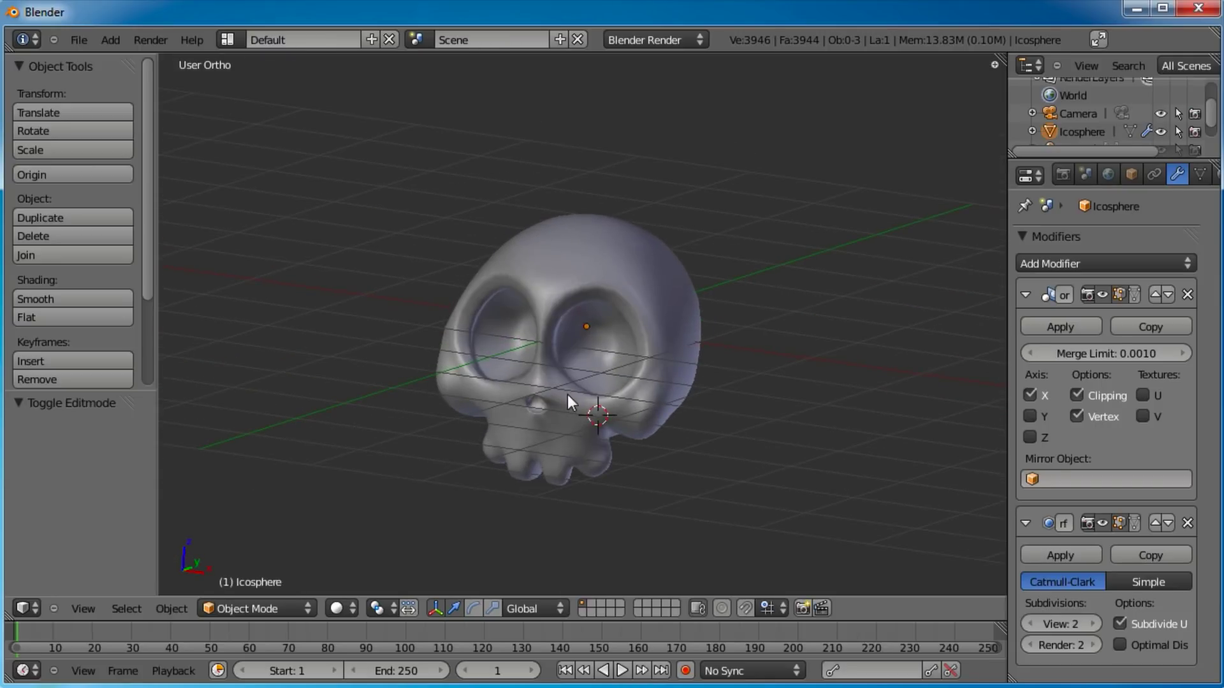
key("KP_1")
scroll(567, 396, "up", 2)
middle_click_drag(662, 416, 644, 316)
key("KP_3")
scroll(549, 295, "up", 5)
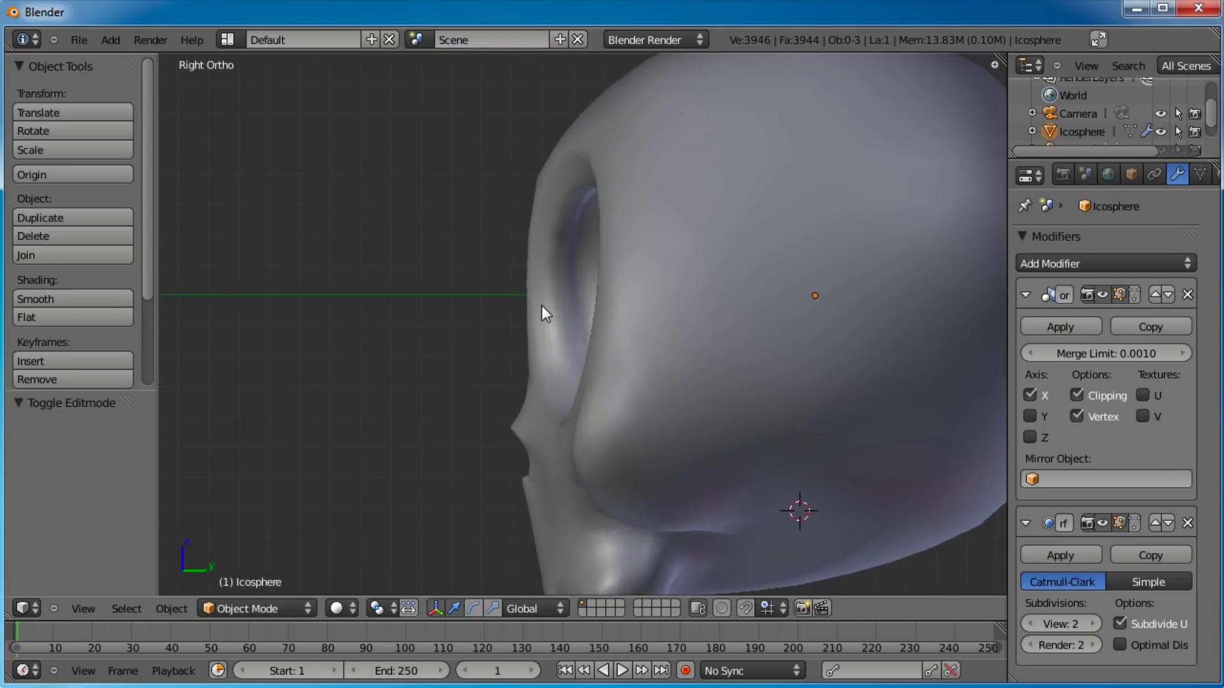
Select the skull, enter Edit Mode in front view and place the 3D cursor in the empty space beside it
right_click(636, 310)
key("KP_1")
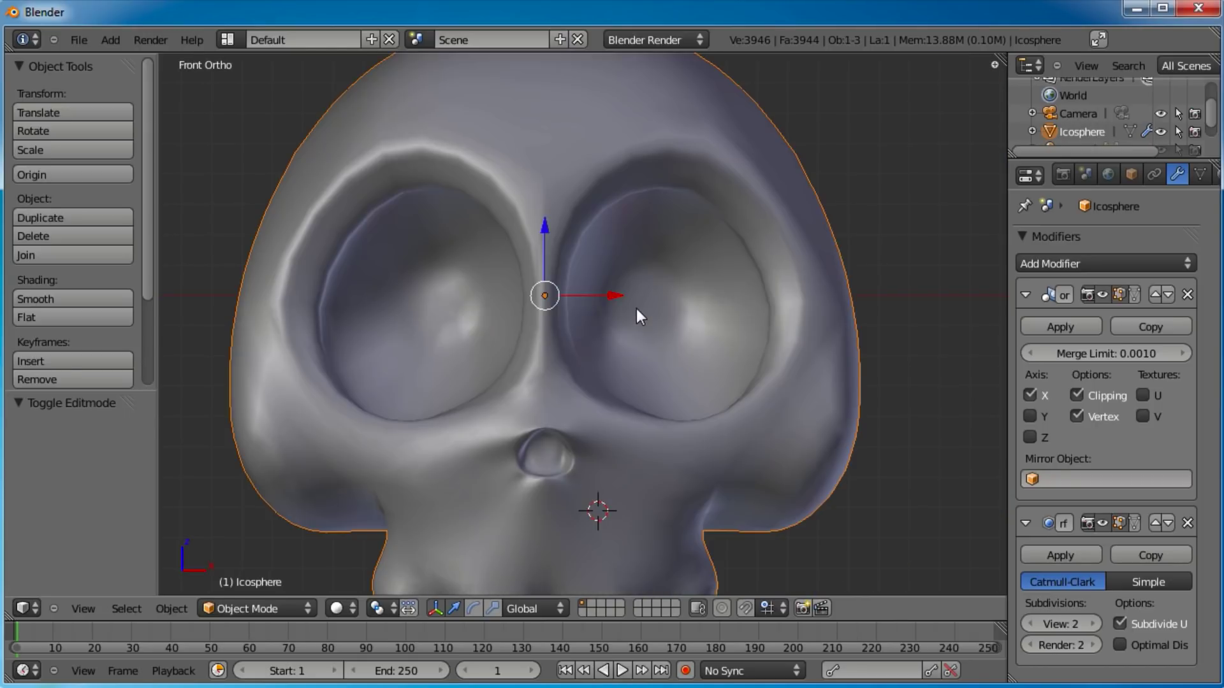
scroll(636, 308, "down", 1)
middle_click_drag(636, 308, 497, 305, "shift")
key("Tab")
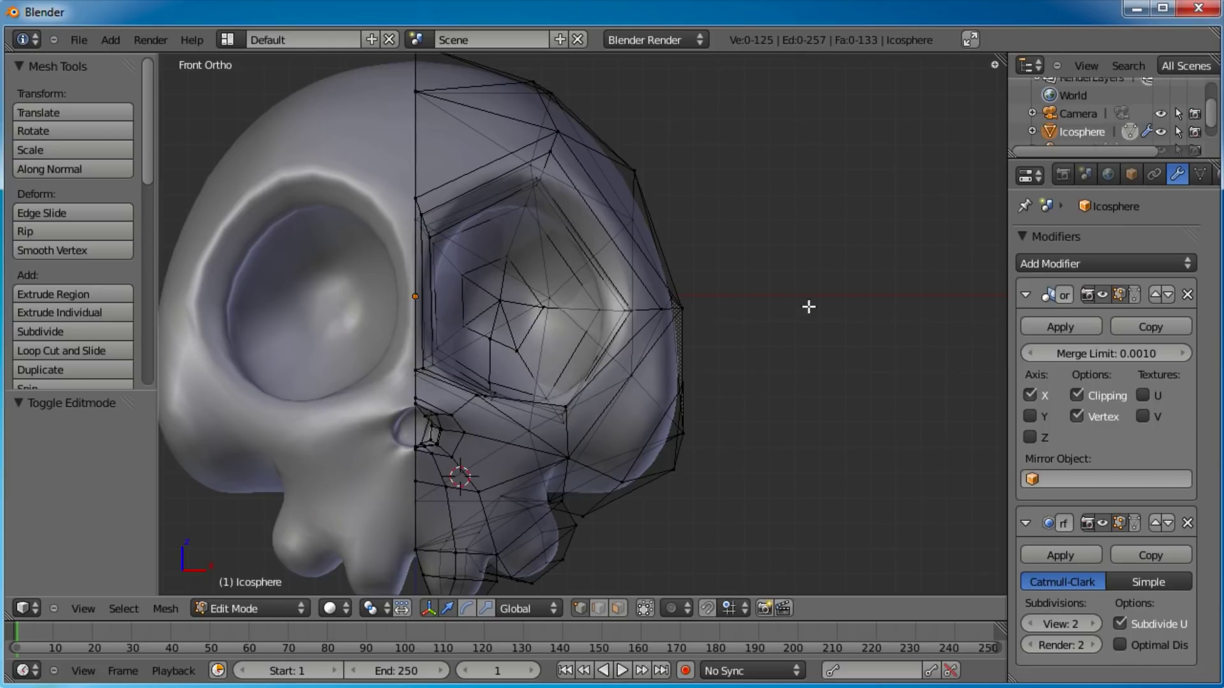
scroll(841, 325, "down", 2)
middle_click_drag(805, 246, 770, 329, "shift")
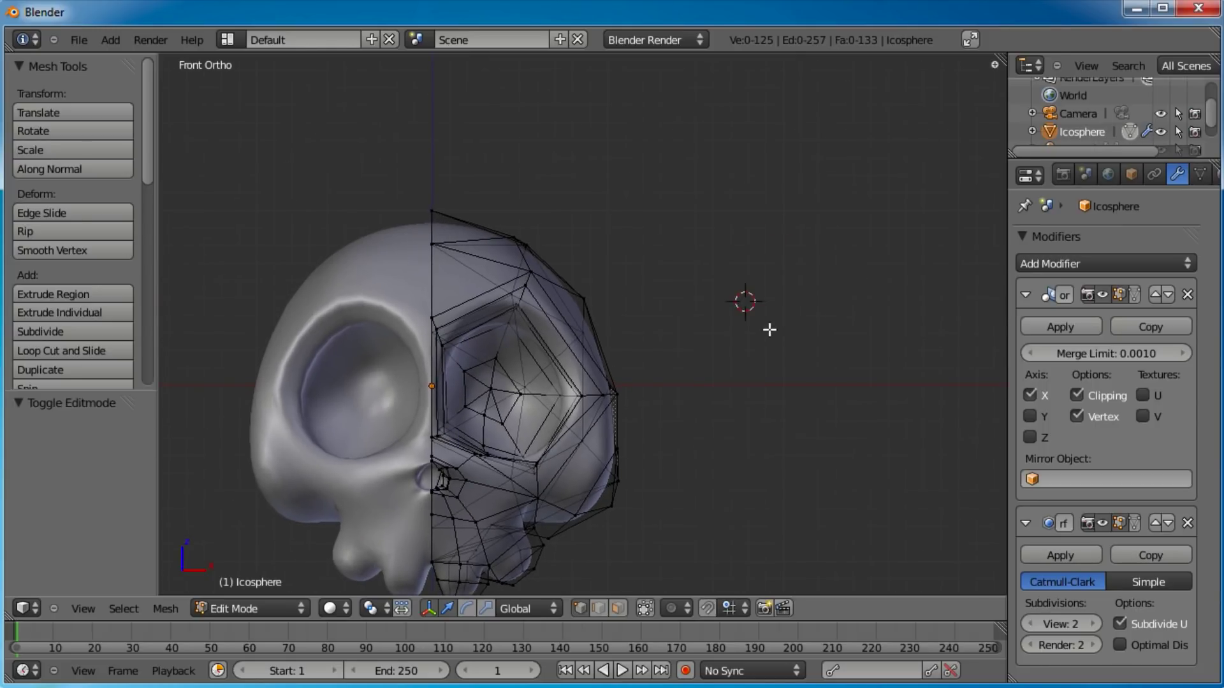
key("shift+a")
left_click(747, 387)
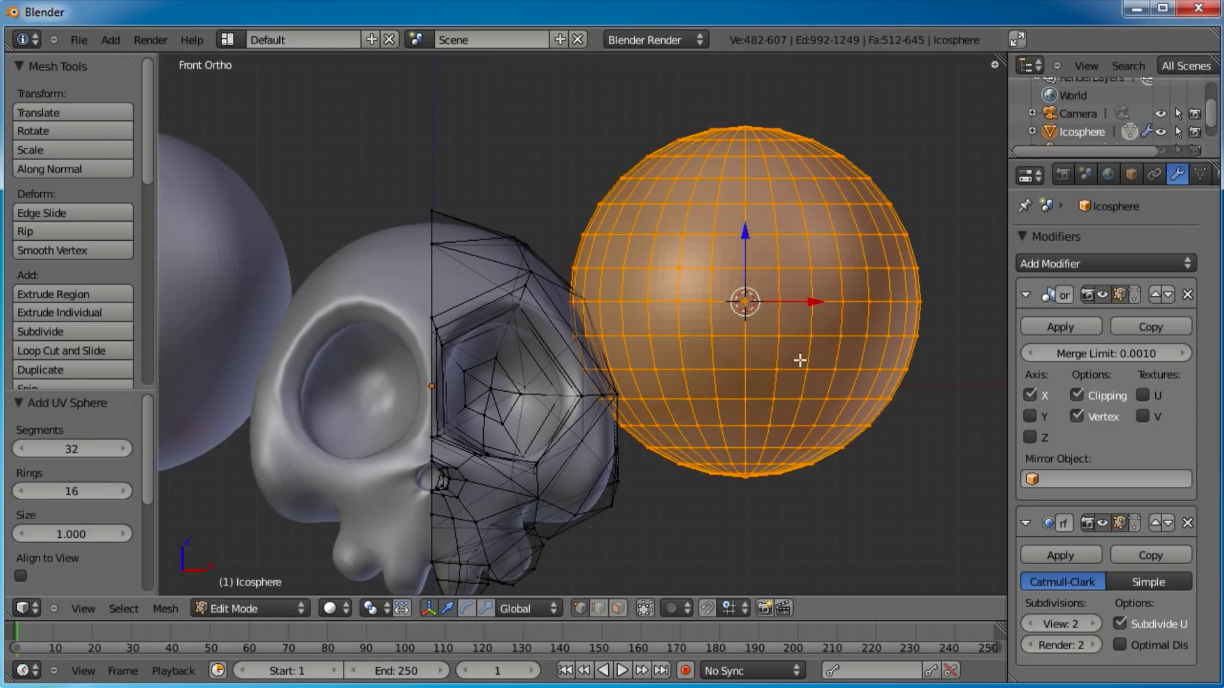
key("x")
left_click(892, 254)
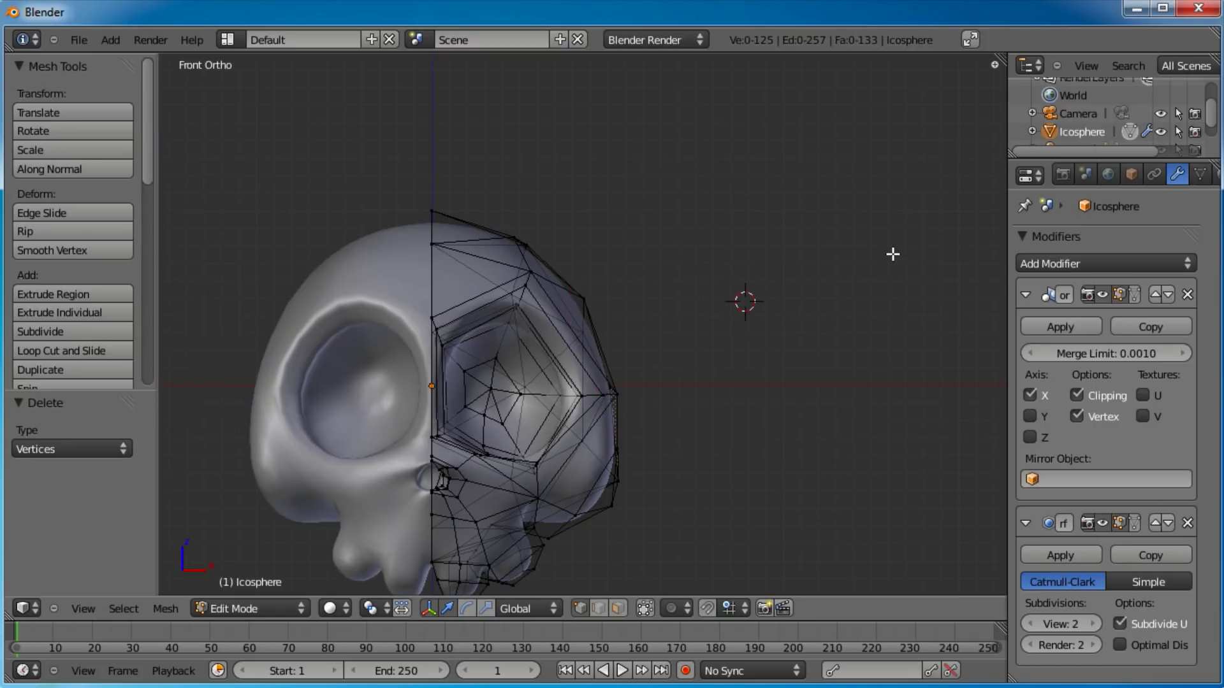
Add an icosphere with 2 subdivisions at the 3D cursor and scale it to about 0.138
key("shift+a")
left_click(879, 273)
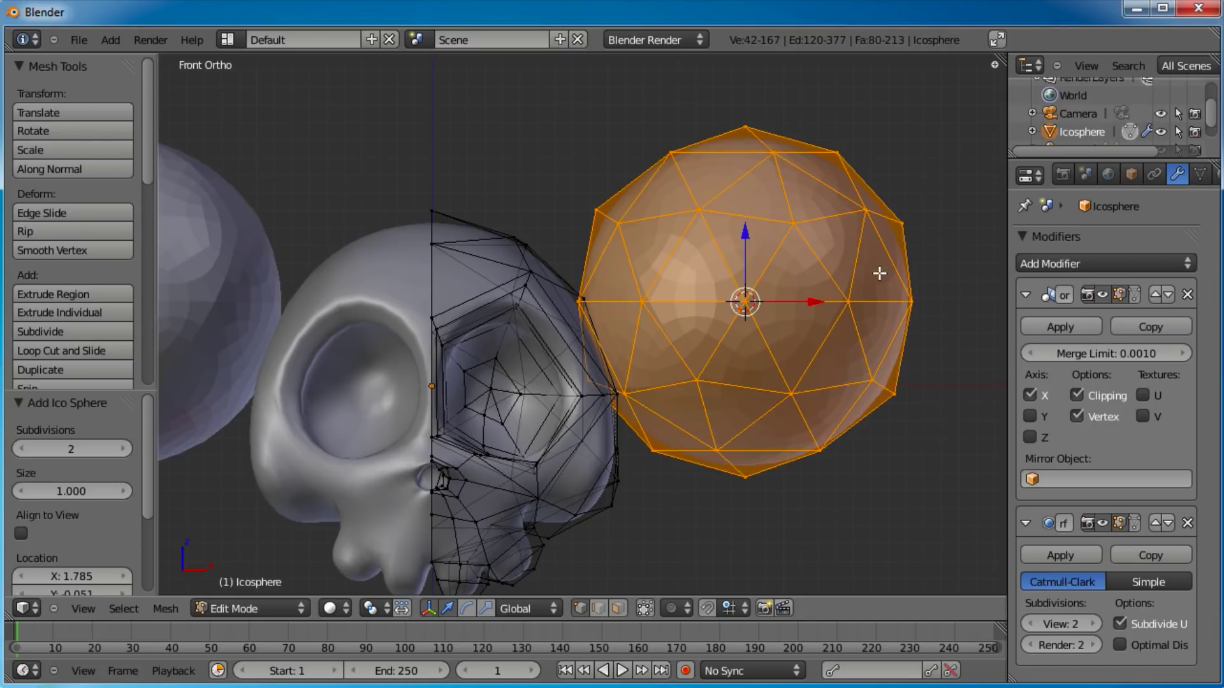
key("s")
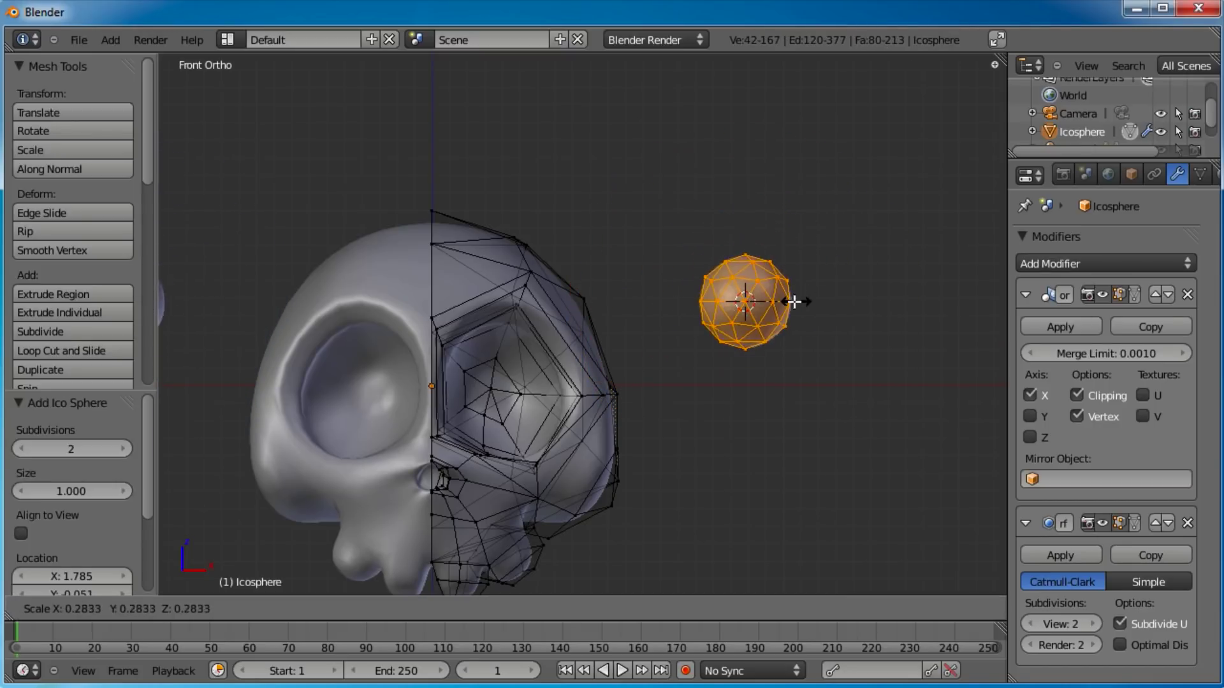
left_click(768, 305)
Move the small icosphere to the centre of the eye socket and scale it by about 0.529
key("g")
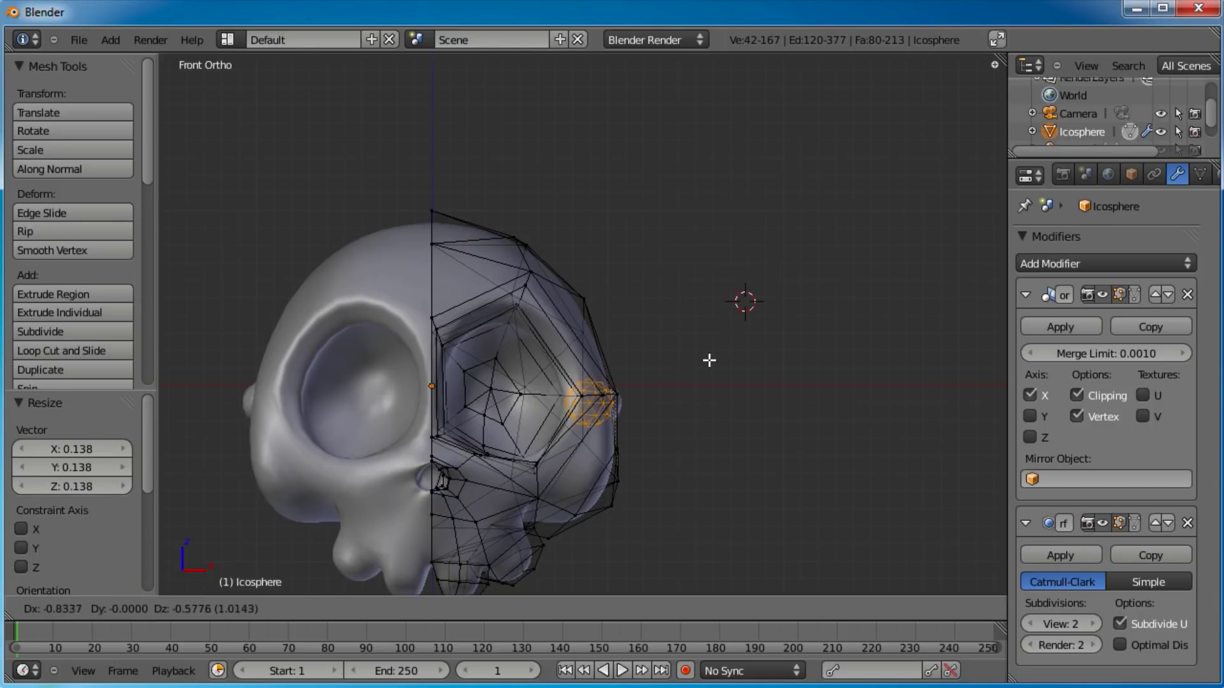
left_click(638, 350)
key("s")
left_click(584, 368)
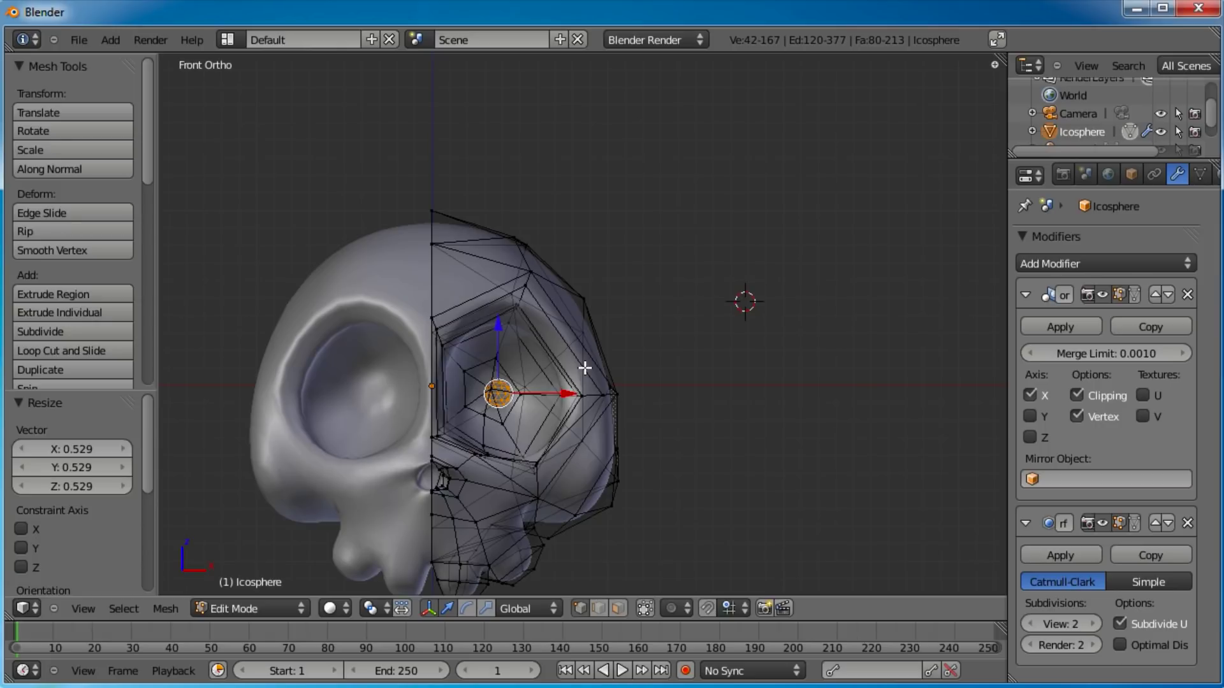
In the right side view, move the small icosphere forward along Y within the eye socket
key("KP_3")
key("g")
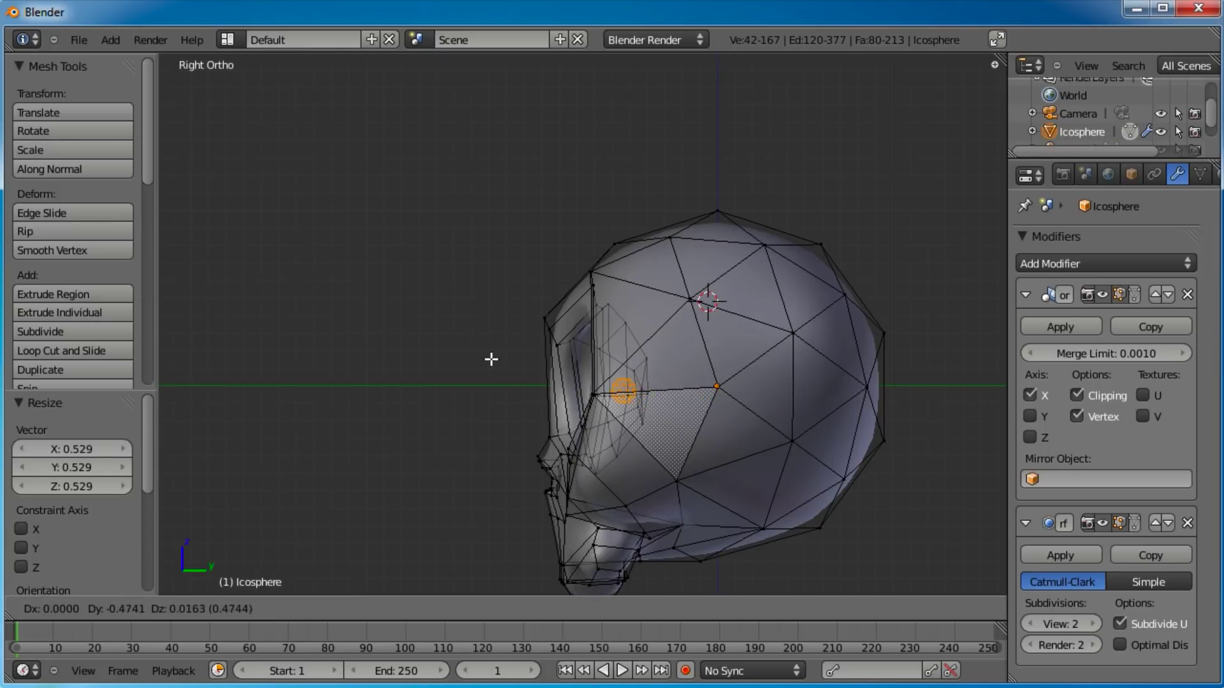
left_click(463, 359)
middle_click_drag(463, 361, 579, 381)
left_click_drag(565, 388, 565, 388)
left_click(567, 389)
mouse_move(568, 380)
middle_mouse_down()
mouse_move(561, 342)
mouse_move(560, 372)
middle_mouse_up()
Adjust the eye sphere's position along Z, rescale it, and return to Object Mode
key("g")
key("z")
left_click(508, 350)
key("s")
left_click(623, 334)
middle_click_drag(623, 333, 638, 354)
key("Tab")
Select the skull and give it a new material named "bone"
key("a")
scroll(578, 383, "up", 3)
middle_click_drag(578, 383, 587, 418, "shift")
right_click(698, 372)
middle_click_drag(711, 492, 713, 378, "shift")
middle_click_drag(617, 419, 633, 391)
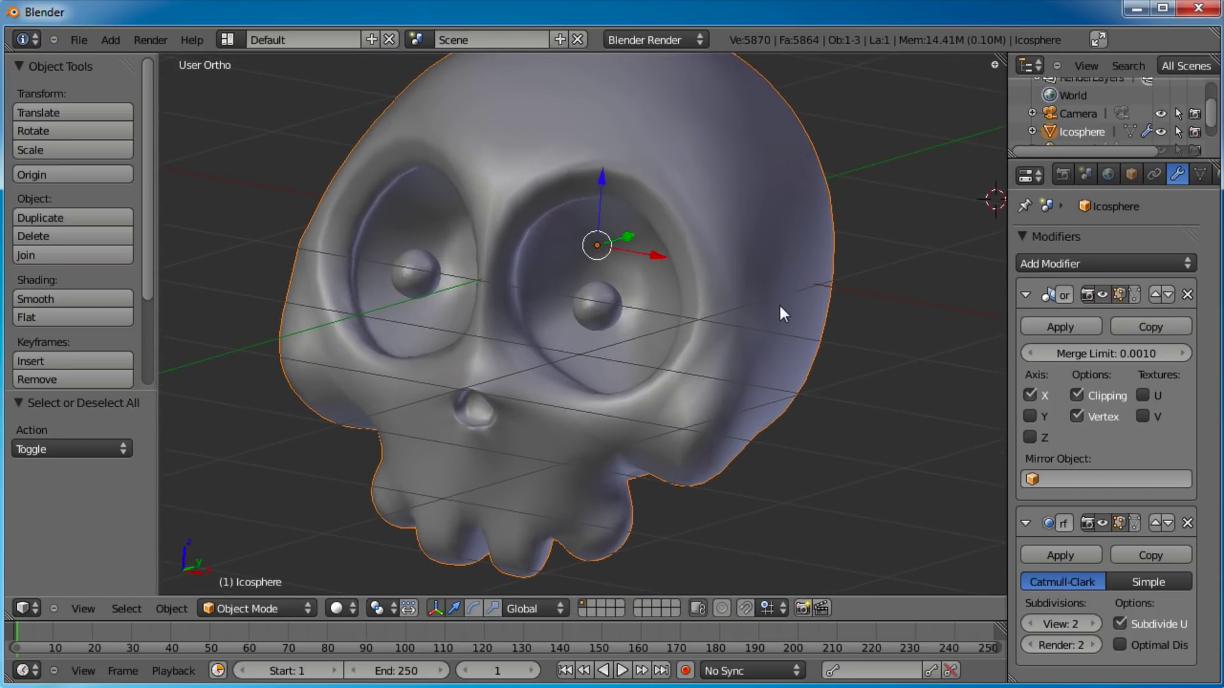
left_click_drag(1006, 223, 964, 226)
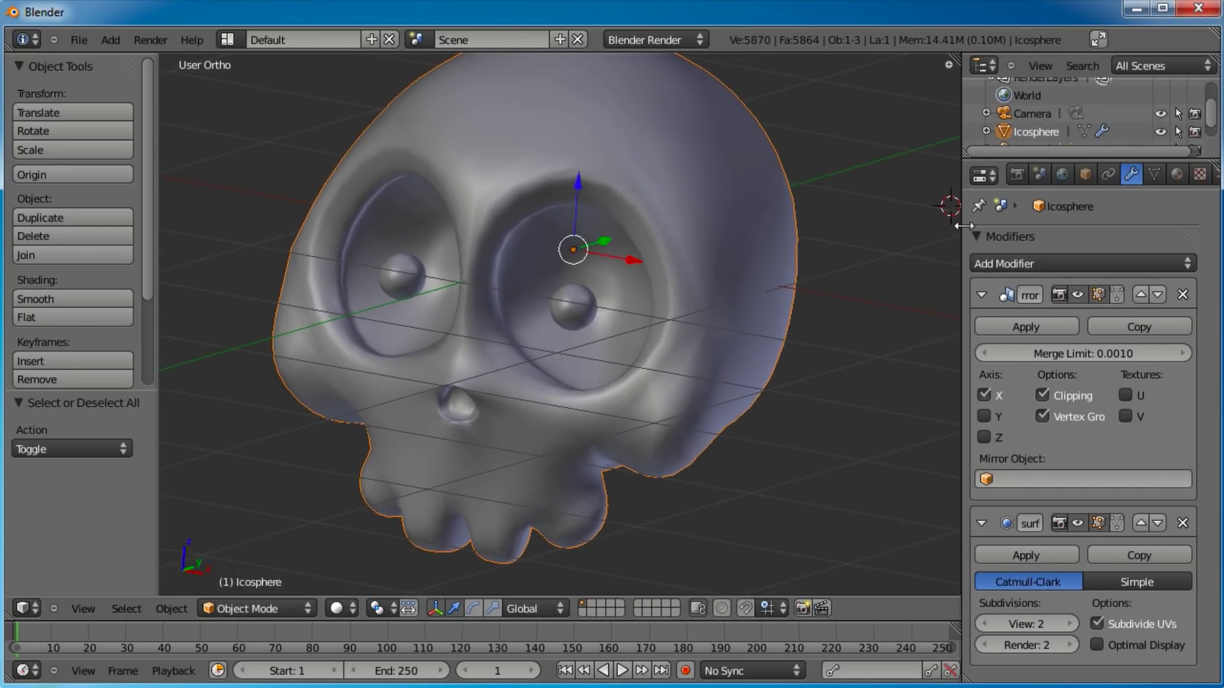
left_click(1177, 175)
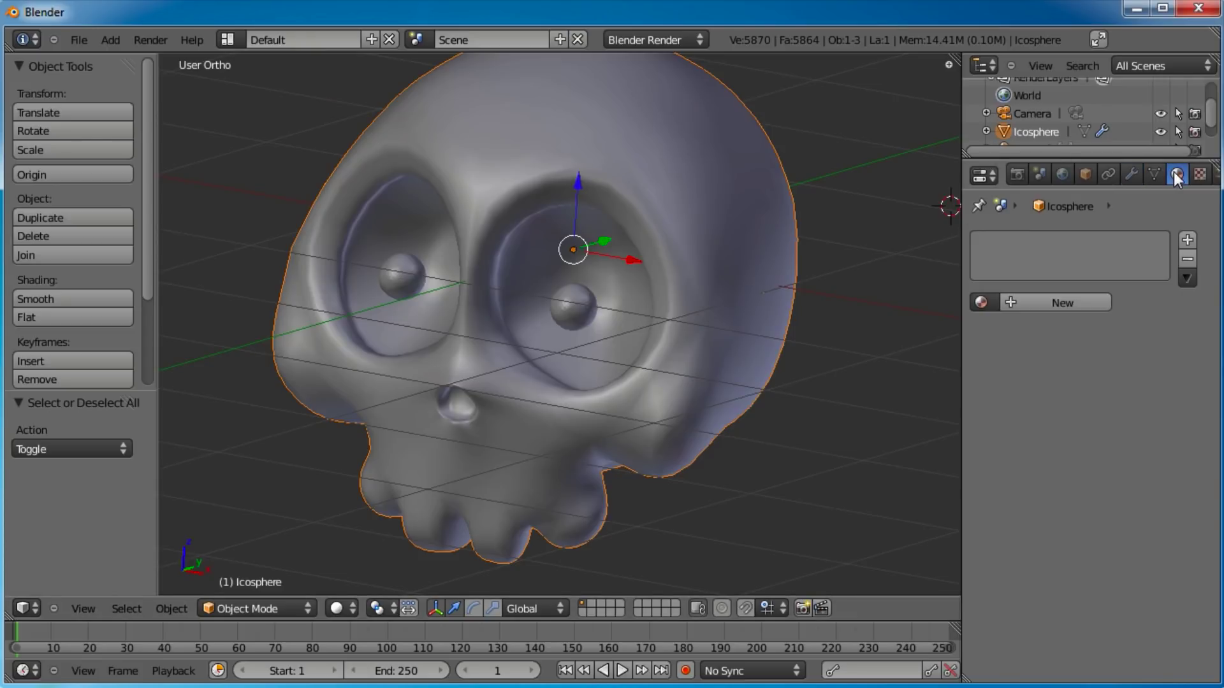
left_click(1055, 303)
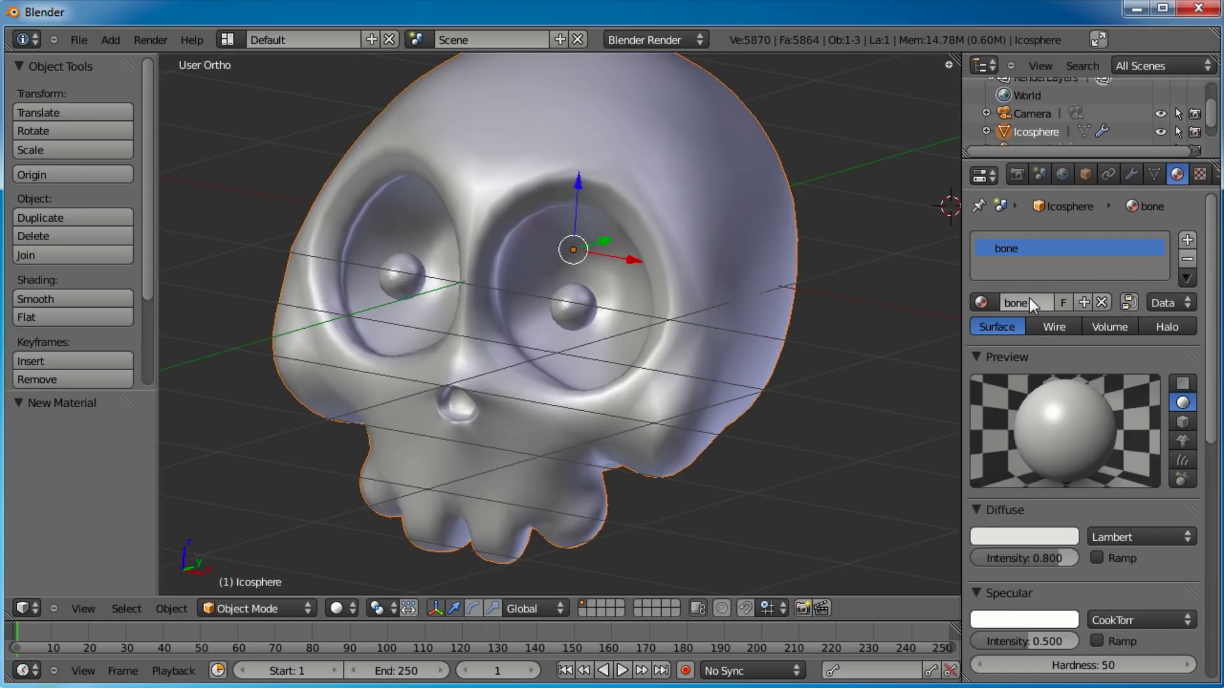
Add a Clouds texture to the bone material and set its noise basis to Voronoi F2-F1
left_click(1203, 176)
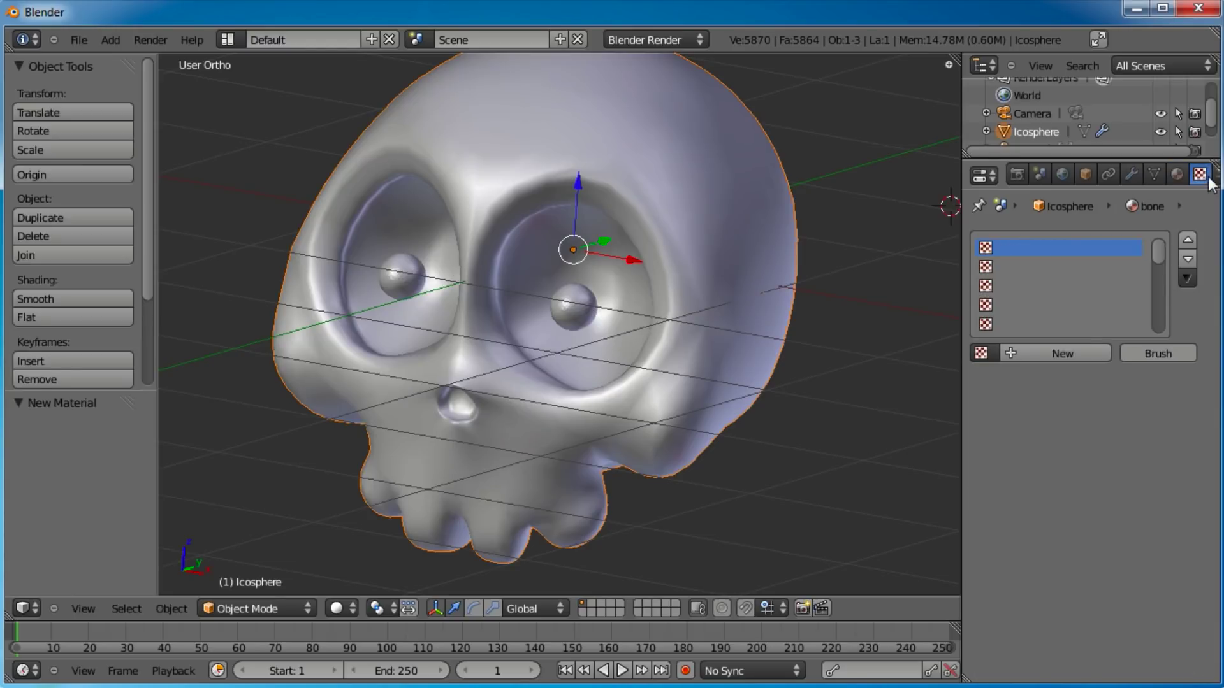
left_click(1058, 358)
scroll(1060, 377, "down", 1)
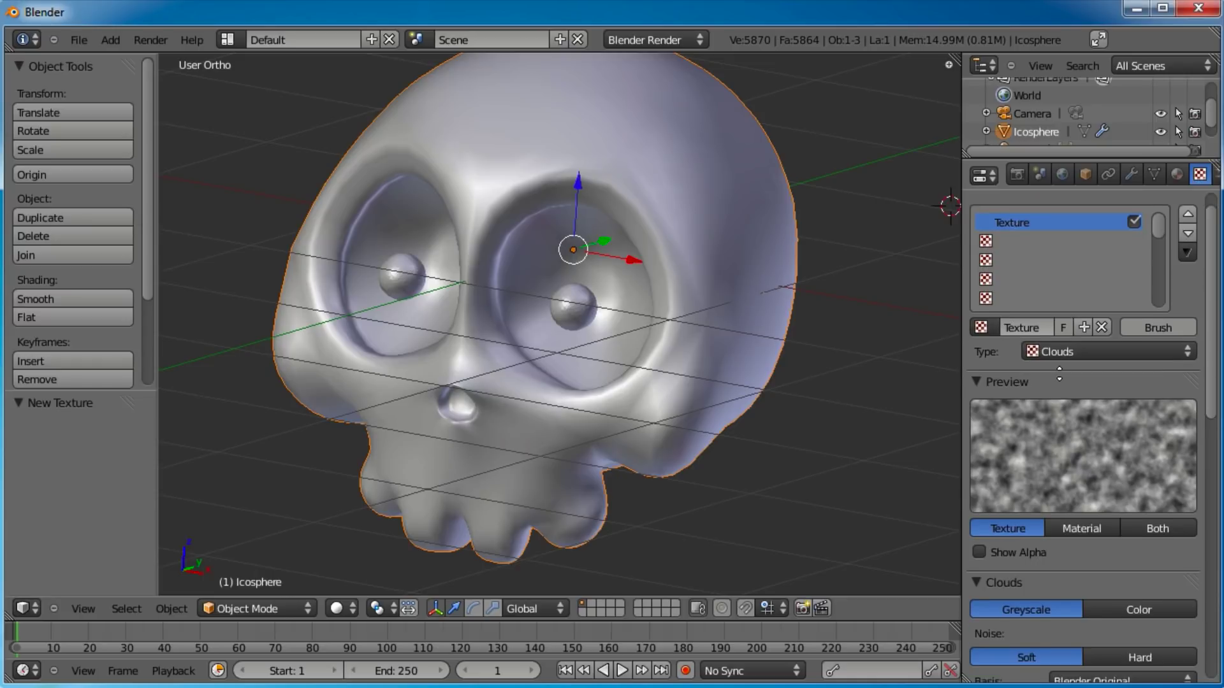
scroll(1059, 377, "down", 1)
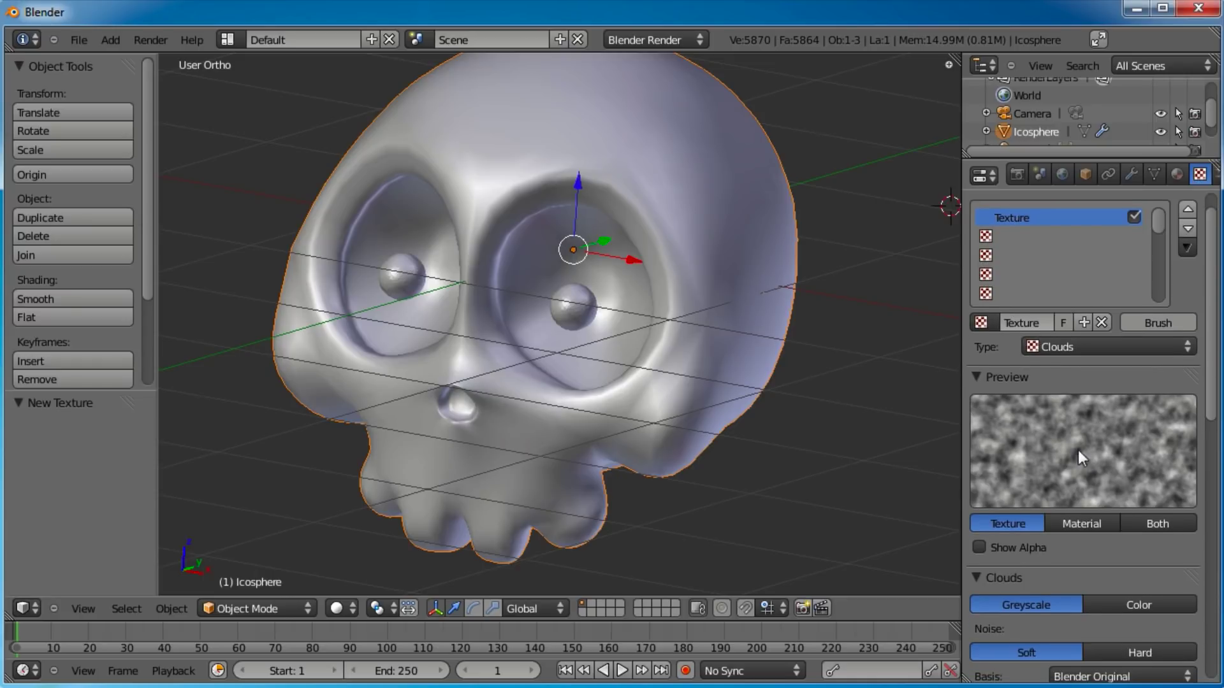
scroll(1102, 561, "down", 5)
left_click(1103, 539)
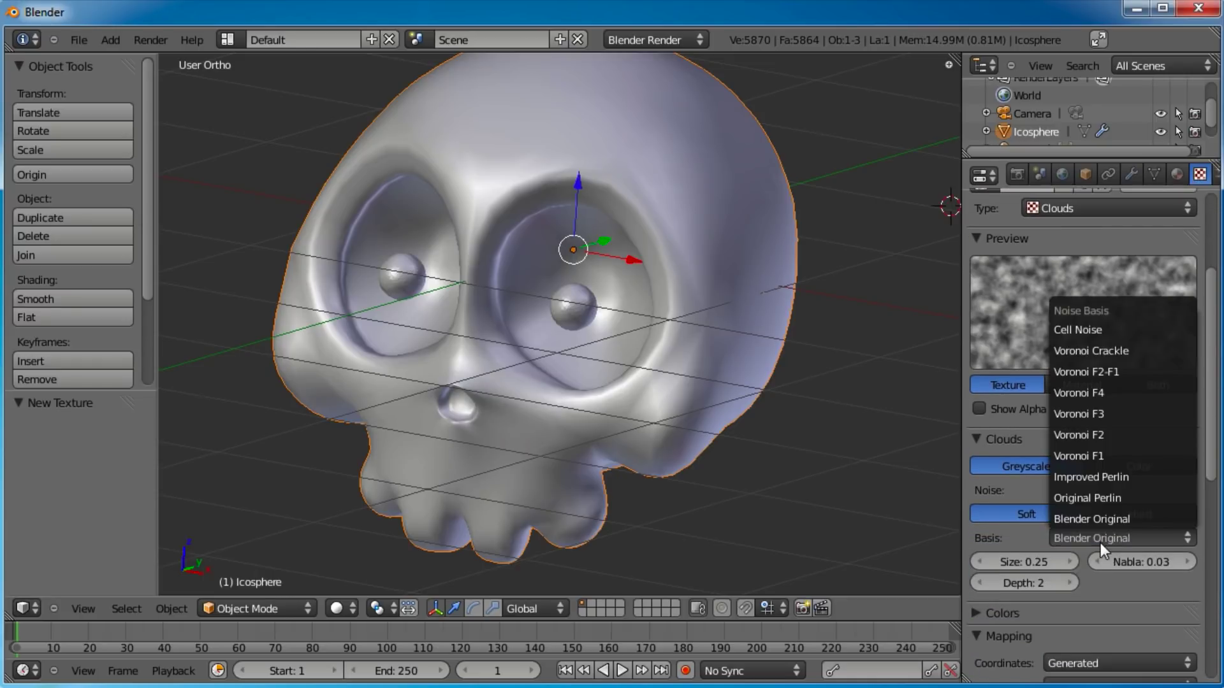
left_click(1107, 373)
scroll(1121, 440, "up", 1)
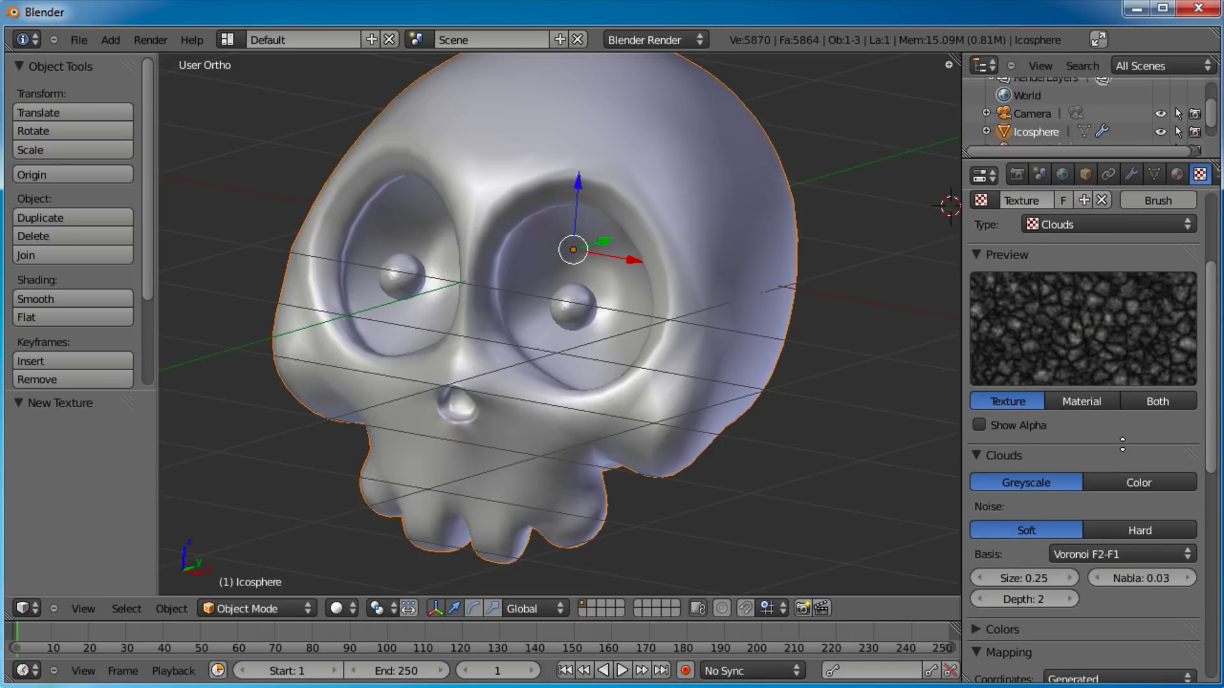
Enable the texture's colour ramp and make its first stop a fully opaque olive tone with alpha 1.00
left_click(976, 454)
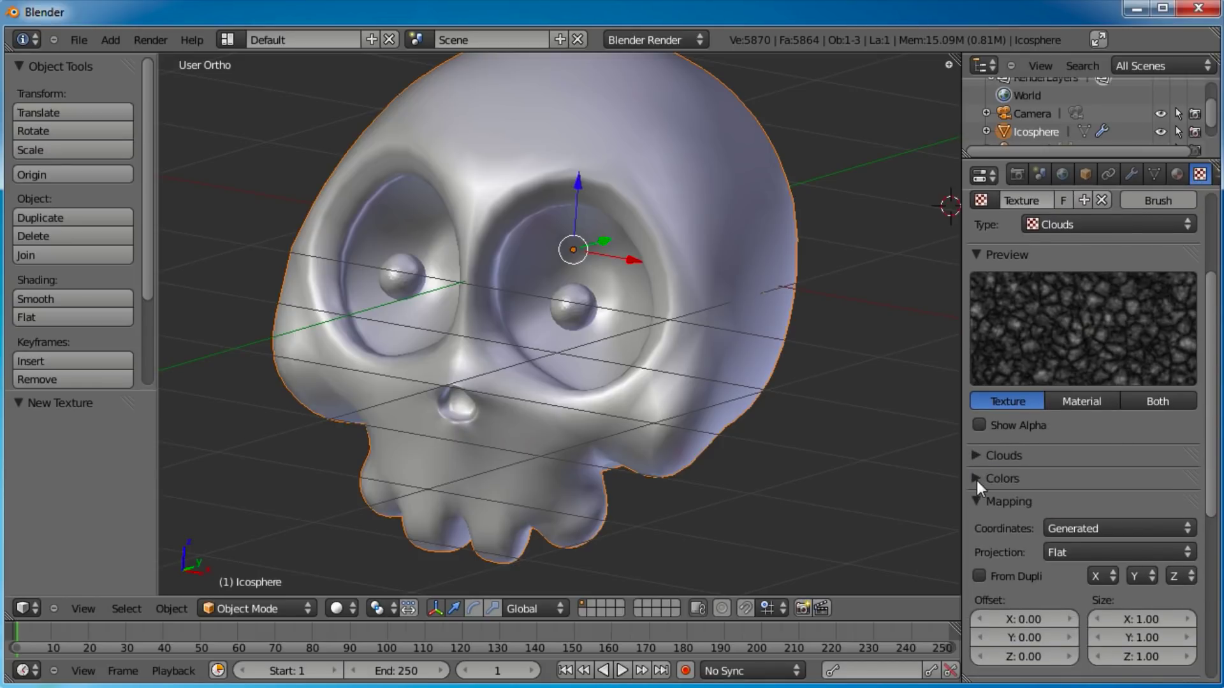
left_click(977, 479)
left_click(980, 506)
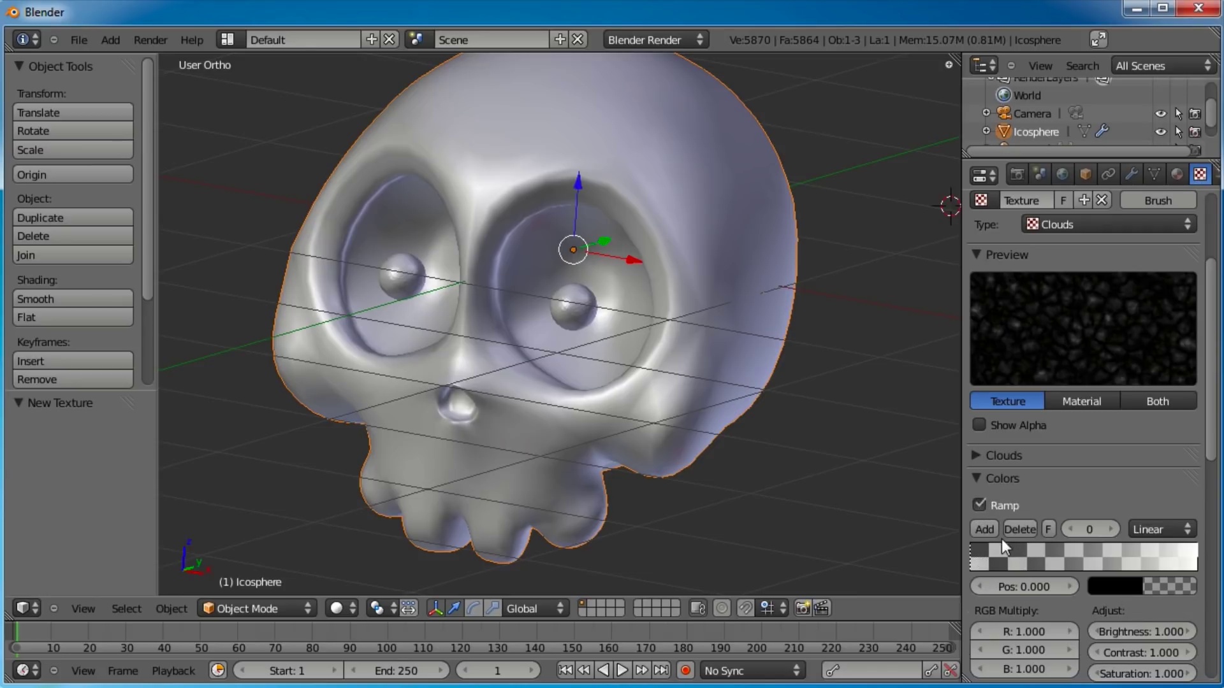
left_click(1158, 586)
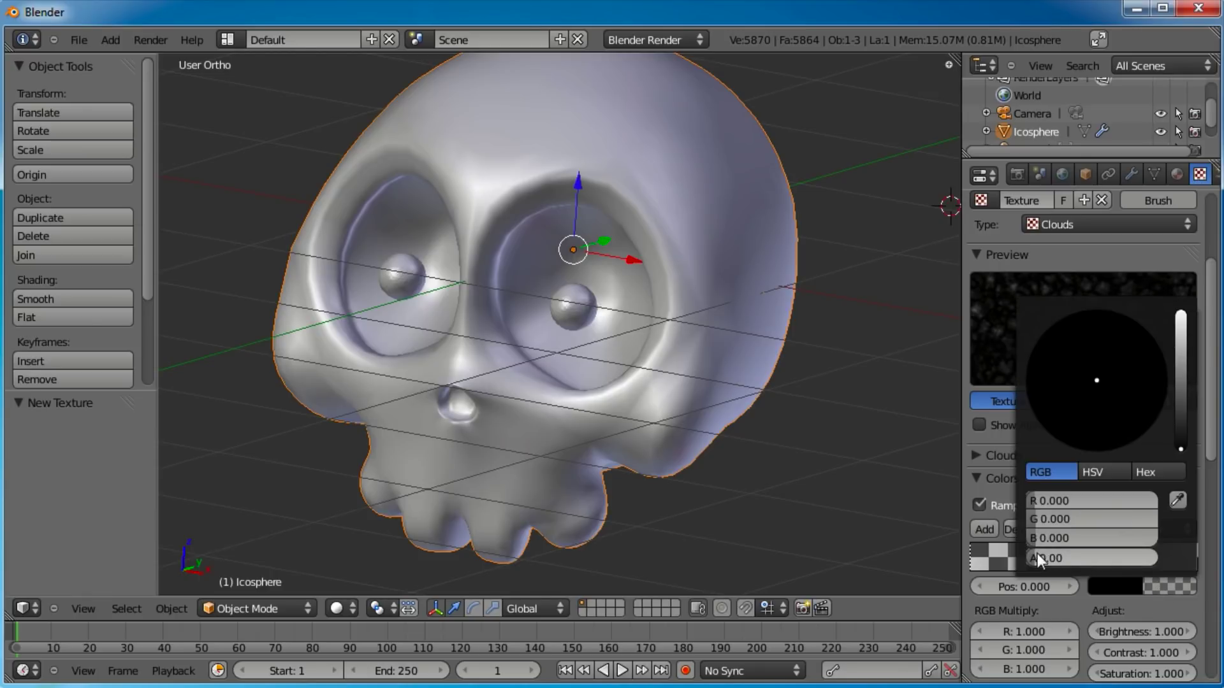
left_click_drag(1037, 558, 1199, 546)
left_click(1180, 403)
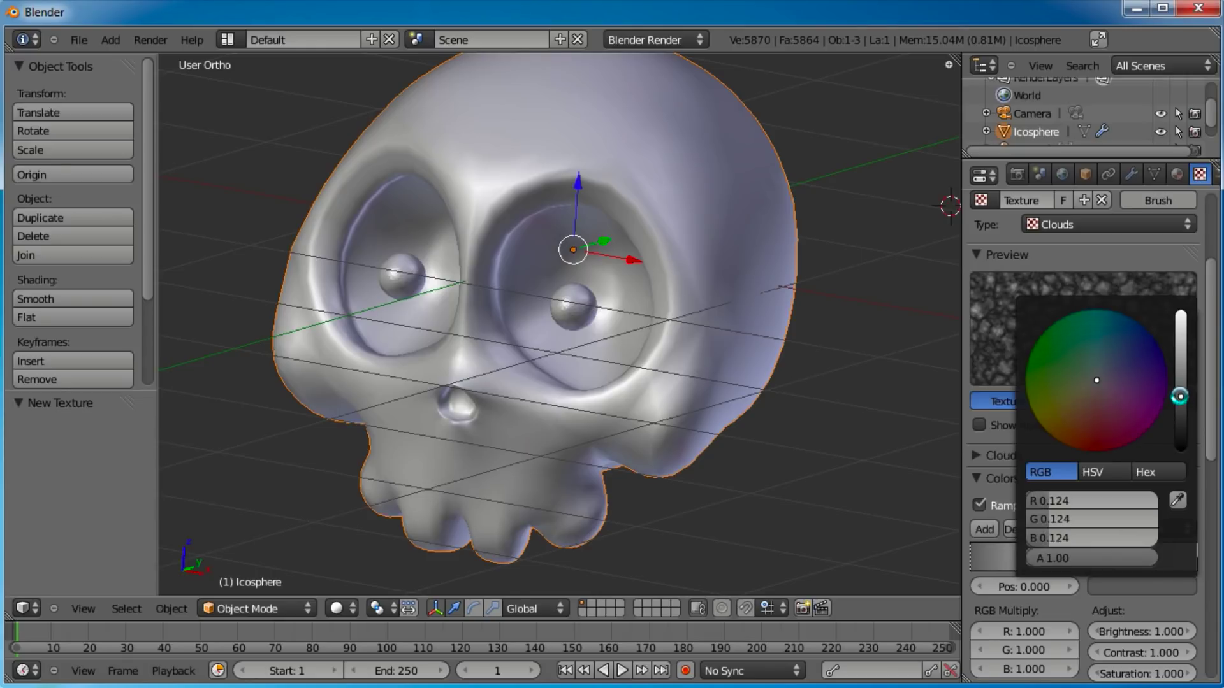
left_click_drag(1102, 382, 1074, 394)
left_click_drag(1184, 383, 1183, 382)
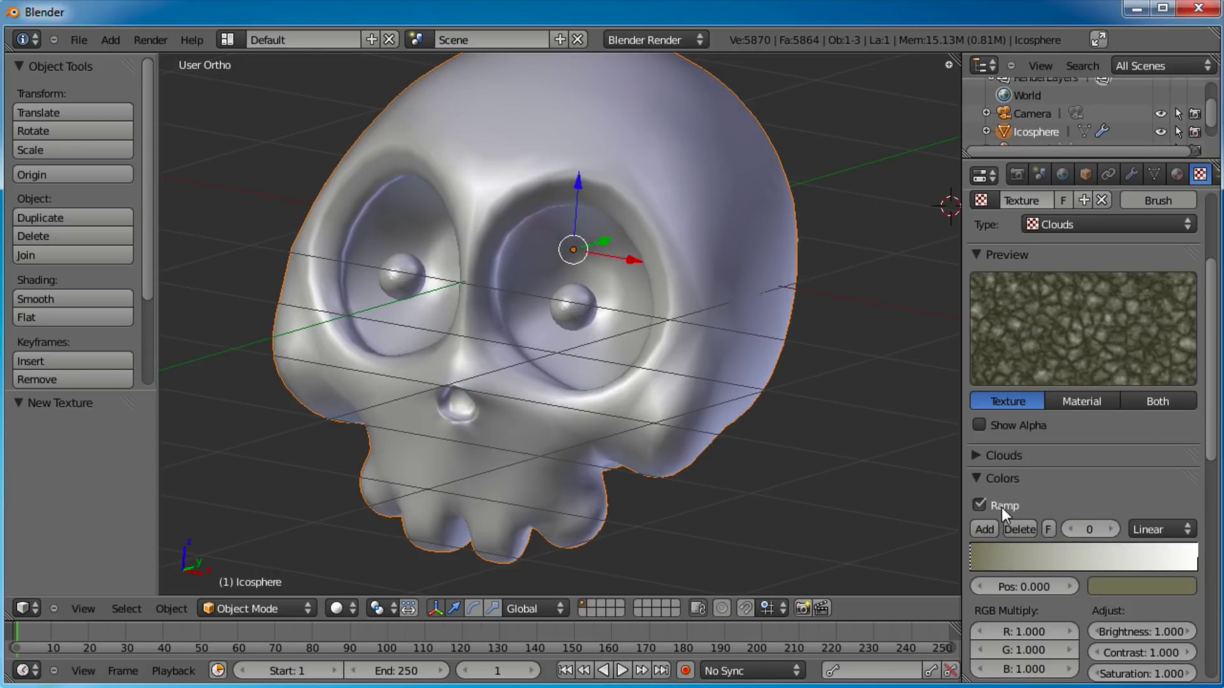
Set the clouds noise size to 1.25 and depth to 6, and preview both texture and material
left_click(980, 455)
scroll(1028, 549, "down", 2)
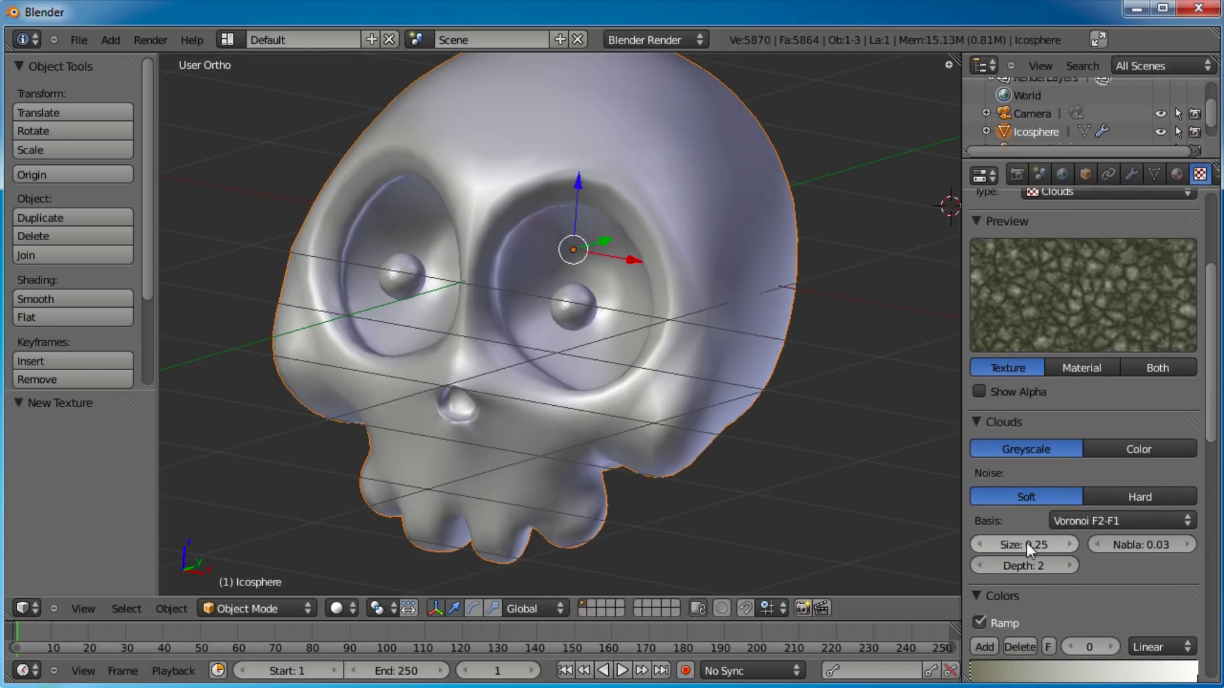
left_click_drag(1028, 550, 1175, 549)
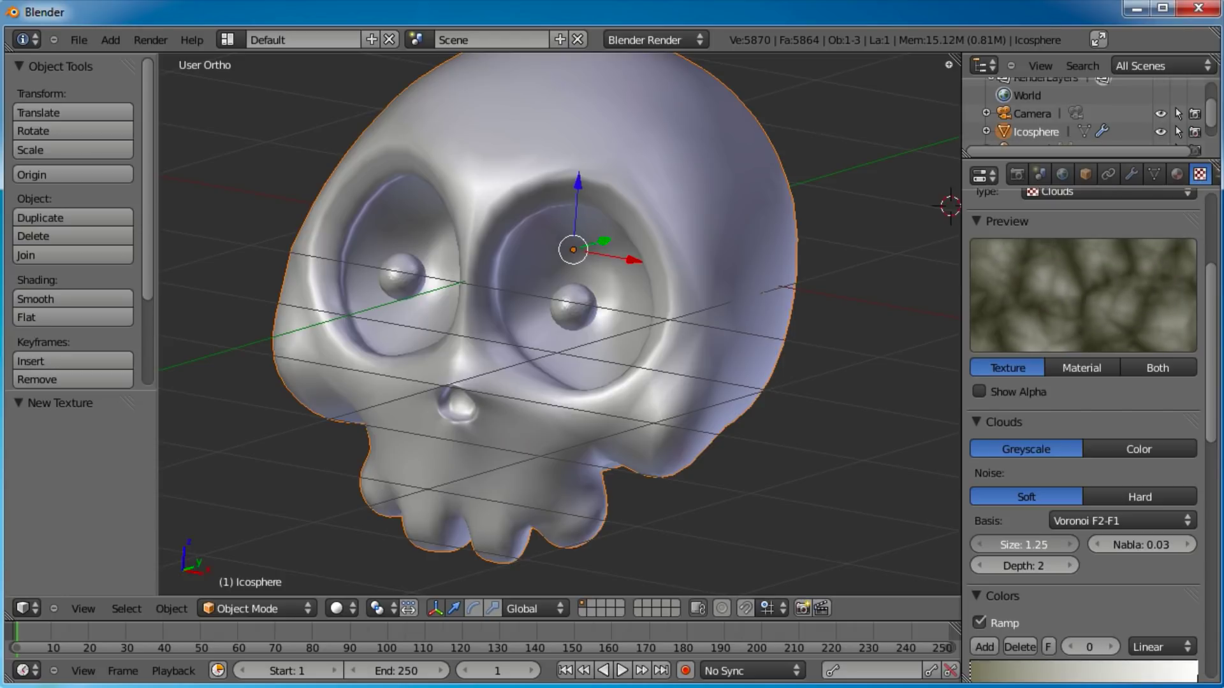
left_click_drag(1023, 568, 1052, 568)
left_click(1161, 367)
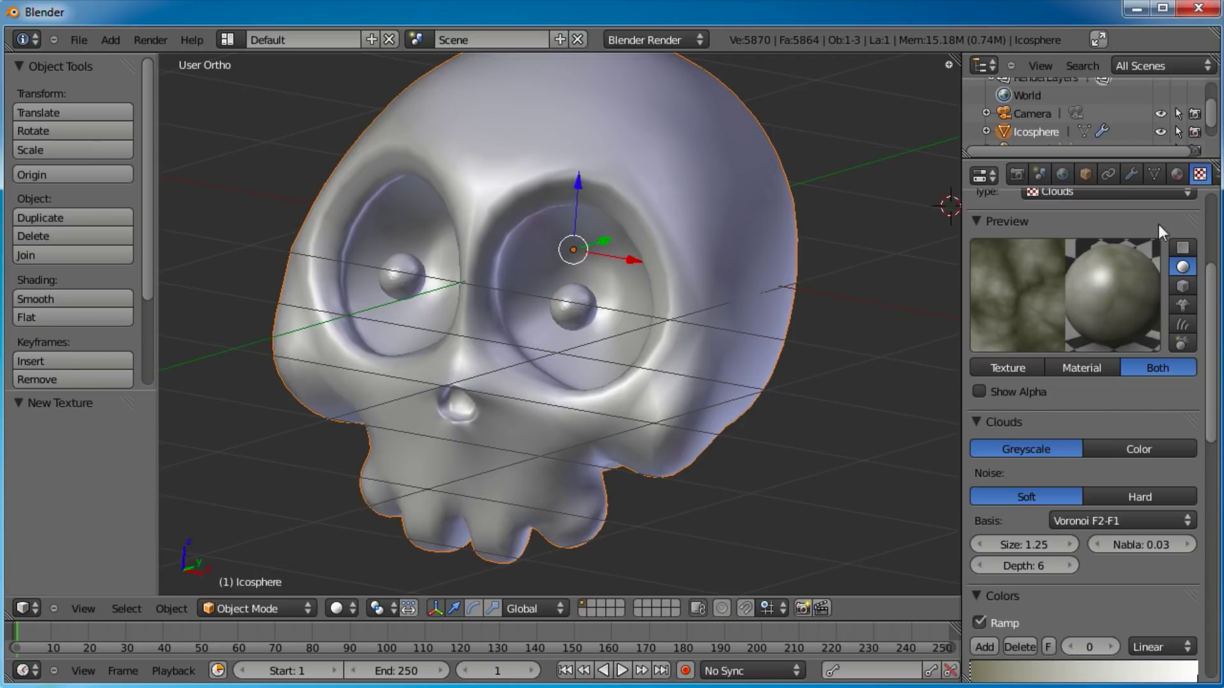
Lower the bone material's specular intensity to 0.191 and its hardness to 29
left_click(1176, 174)
scroll(1146, 362, "down", 1)
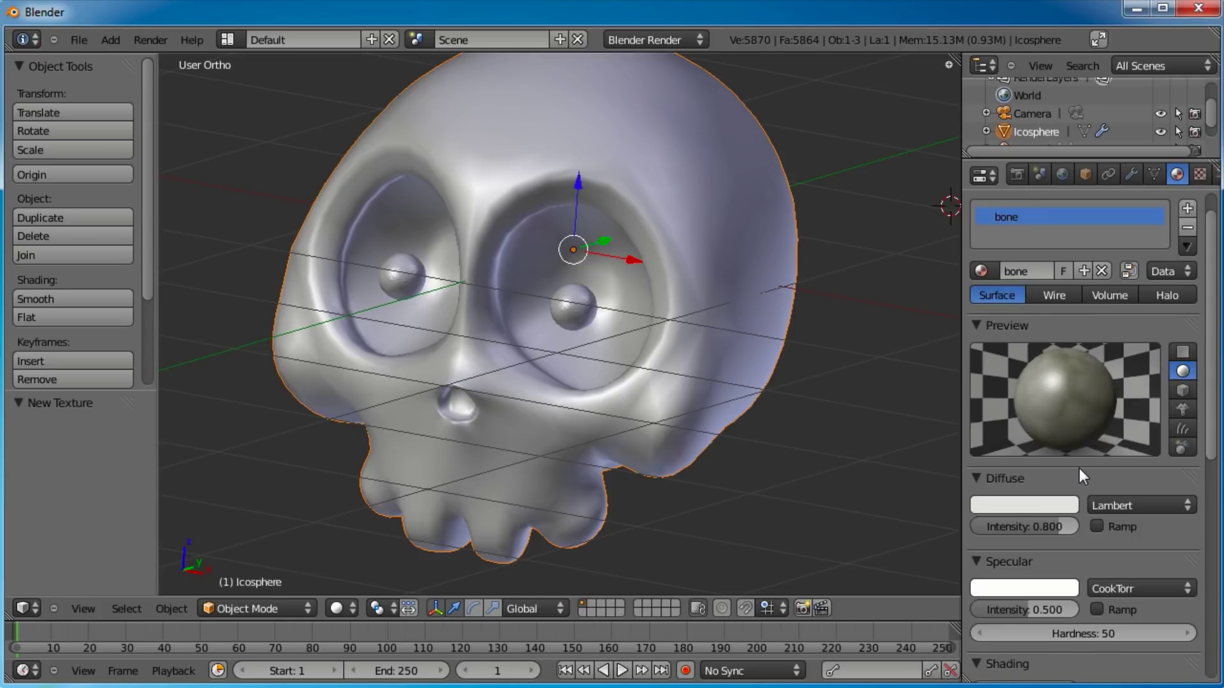
scroll(1079, 434, "down", 1)
scroll(1079, 432, "down", 1)
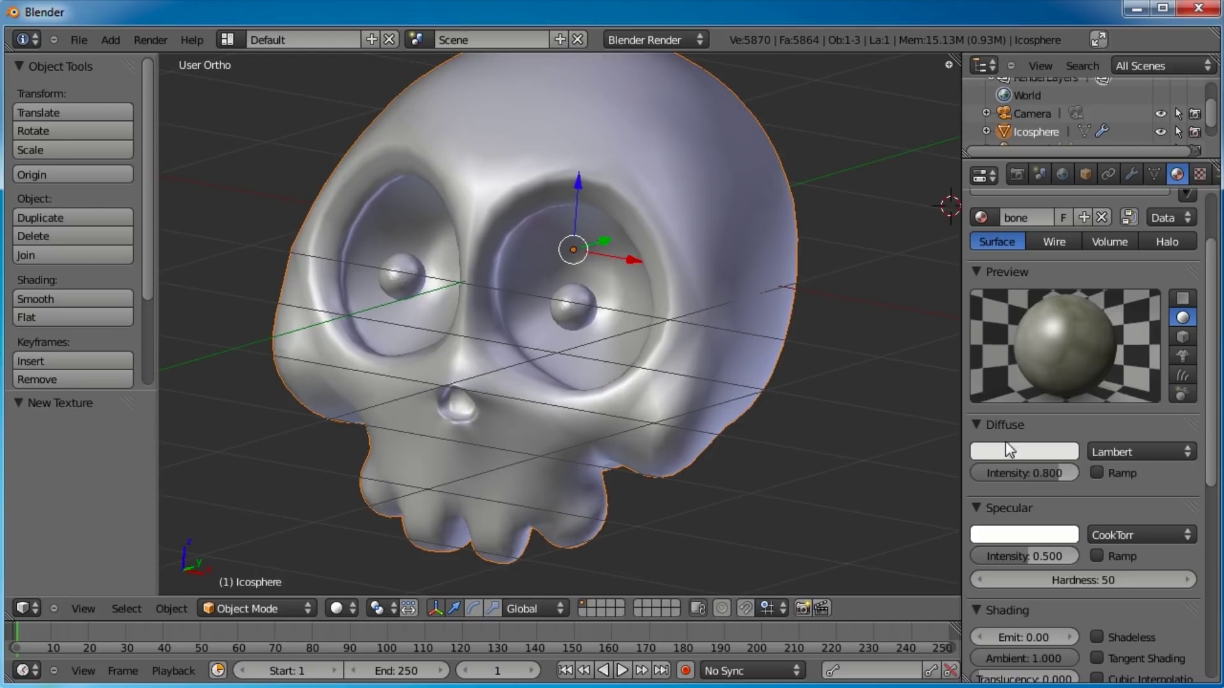
left_click_drag(1031, 559, 999, 557)
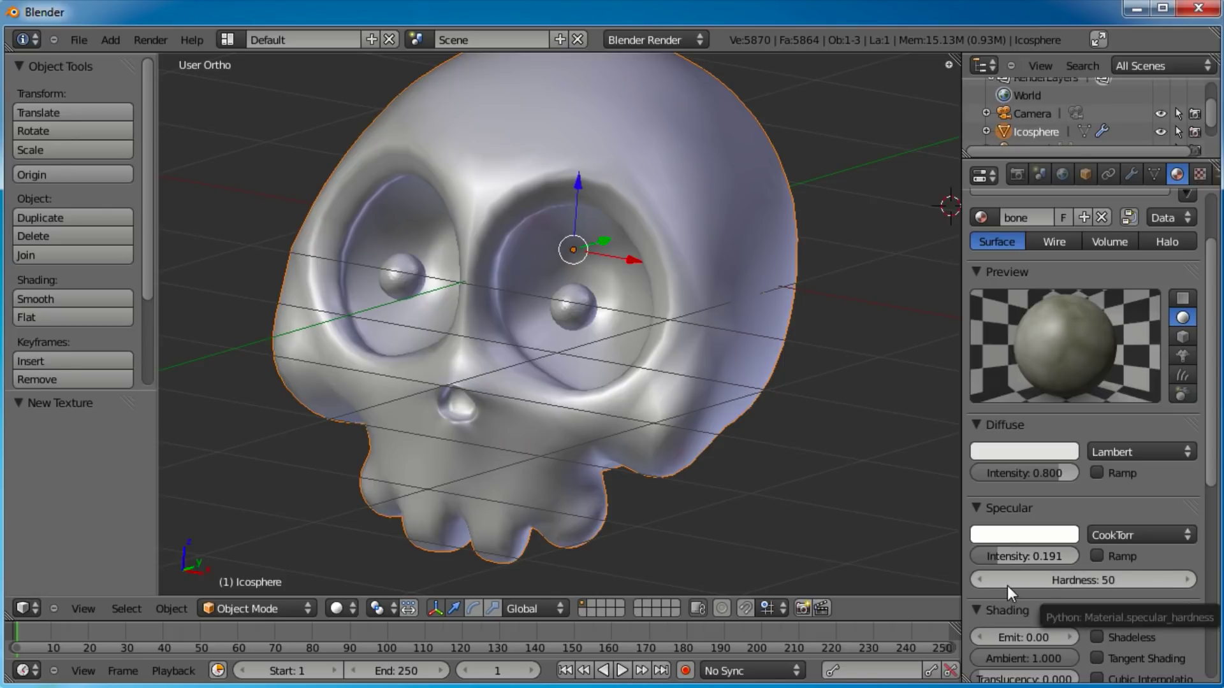
mouse_move(1089, 586)
left_mouse_down()
mouse_move(1045, 586)
mouse_move(1099, 580)
left_mouse_up()
Let the clouds texture also influence the bone material's surface normals, with a Normal value of 2.444
left_click(1200, 174)
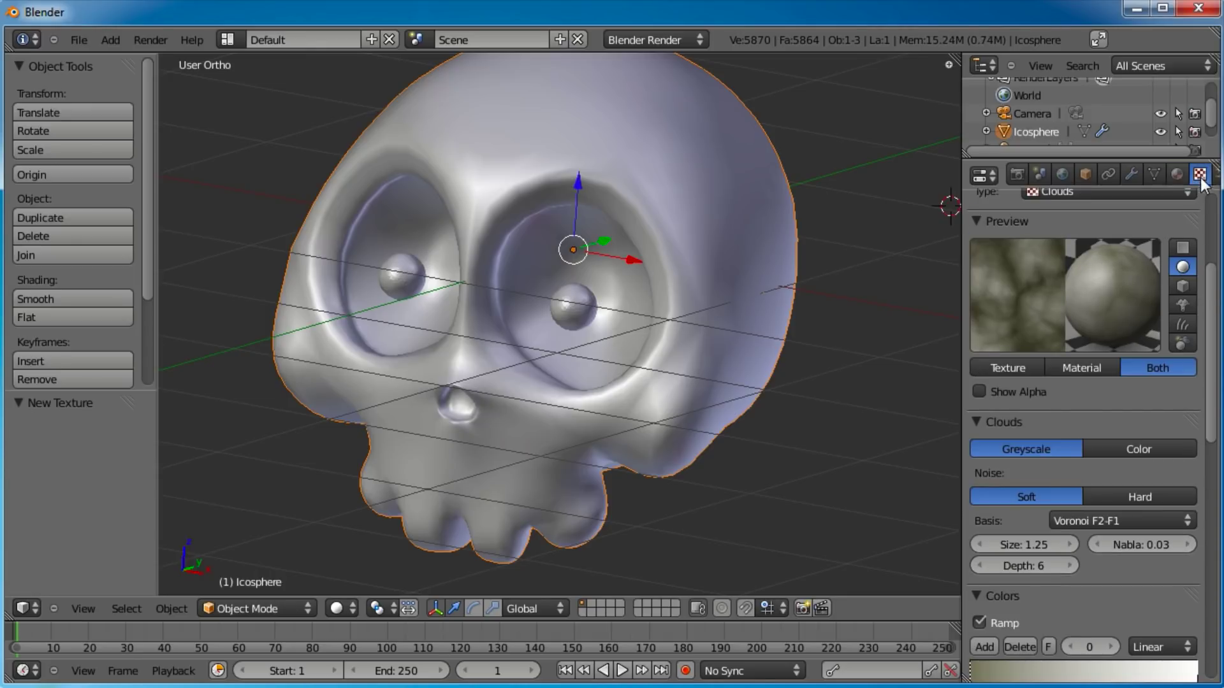
scroll(1084, 415, "down", 1)
left_click(989, 337)
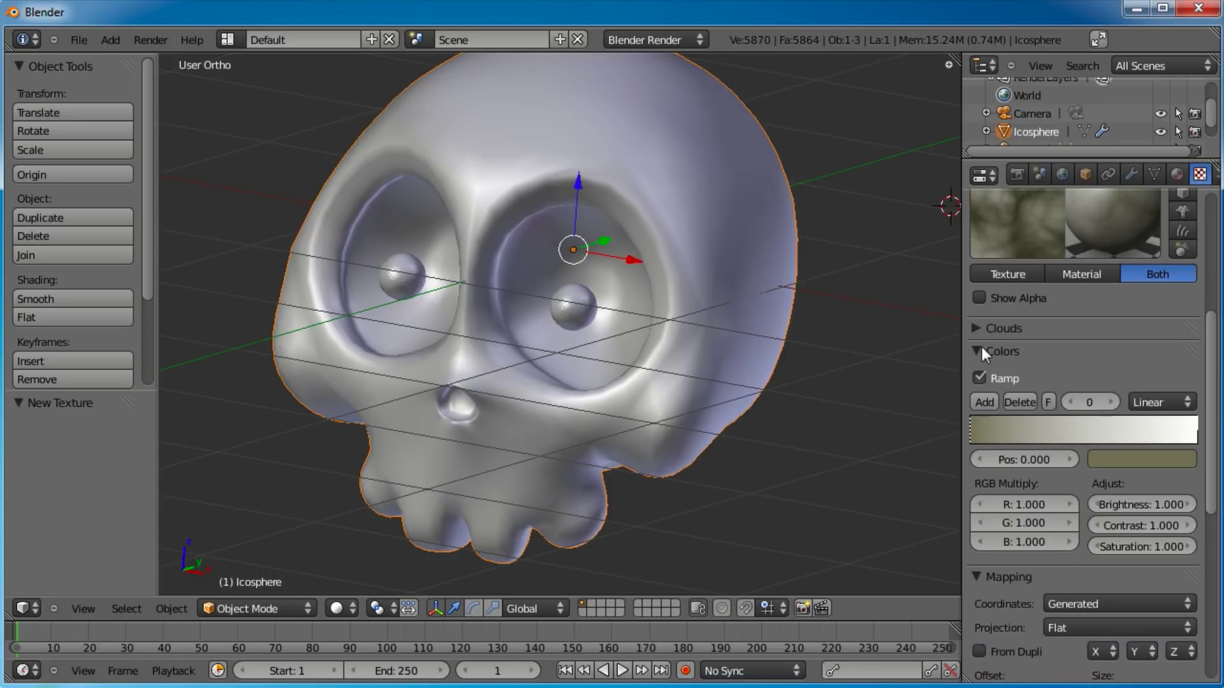
left_click(977, 356)
left_click(1008, 391)
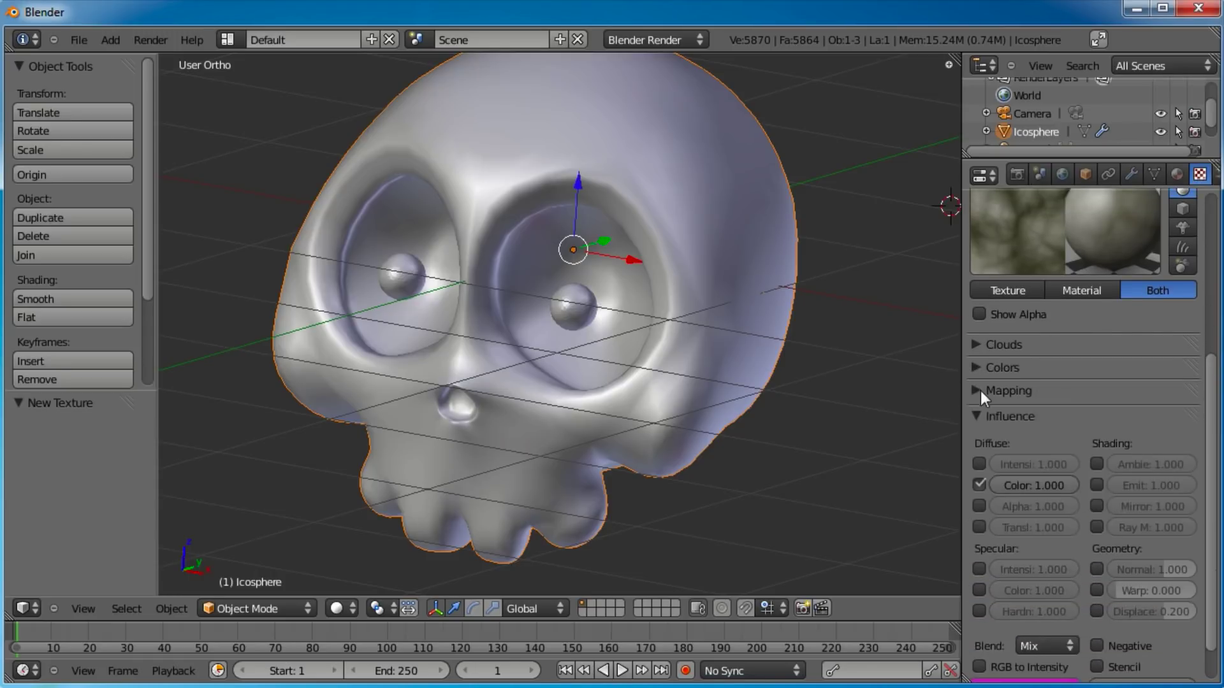
scroll(1062, 396, "up", 1)
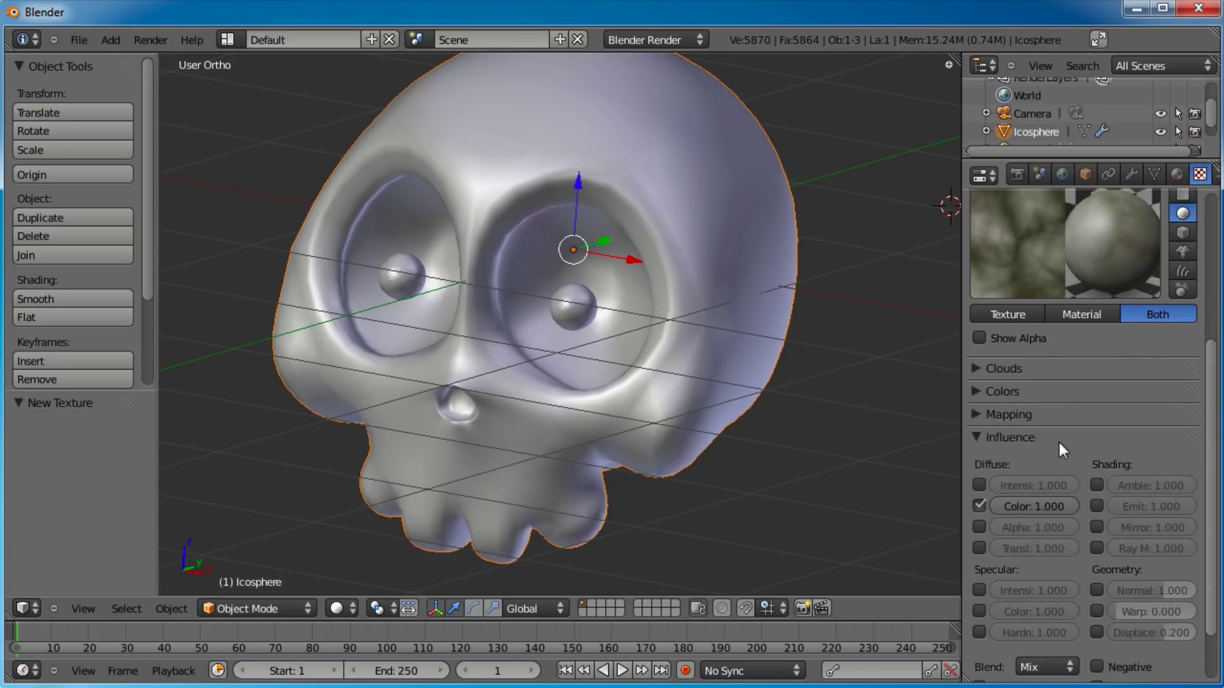
left_click(1096, 589)
left_click_drag(1145, 594, 1171, 595)
scroll(545, 311, "down", 6)
Look through the camera, snap the 3D cursor to the selected skull and make the cursor the pivot point
key("KP_5")
key("KP_0")
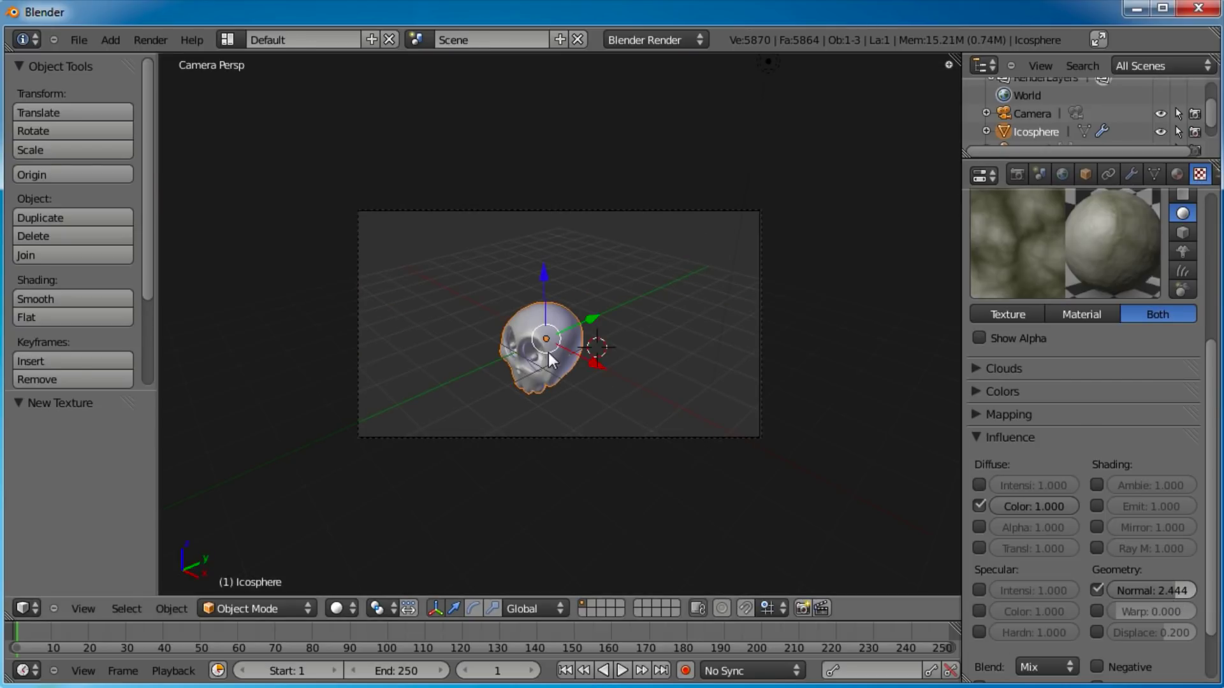
key("r")
key("Escape")
key("shift+s")
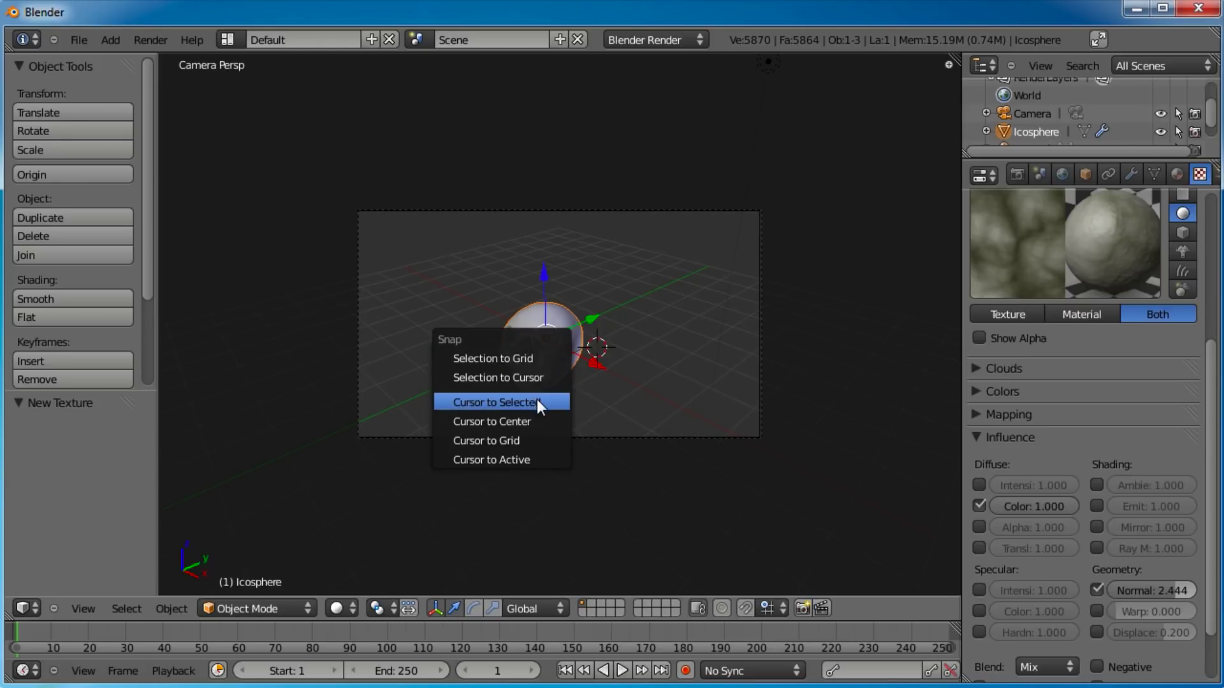
left_click(537, 402)
key("period")
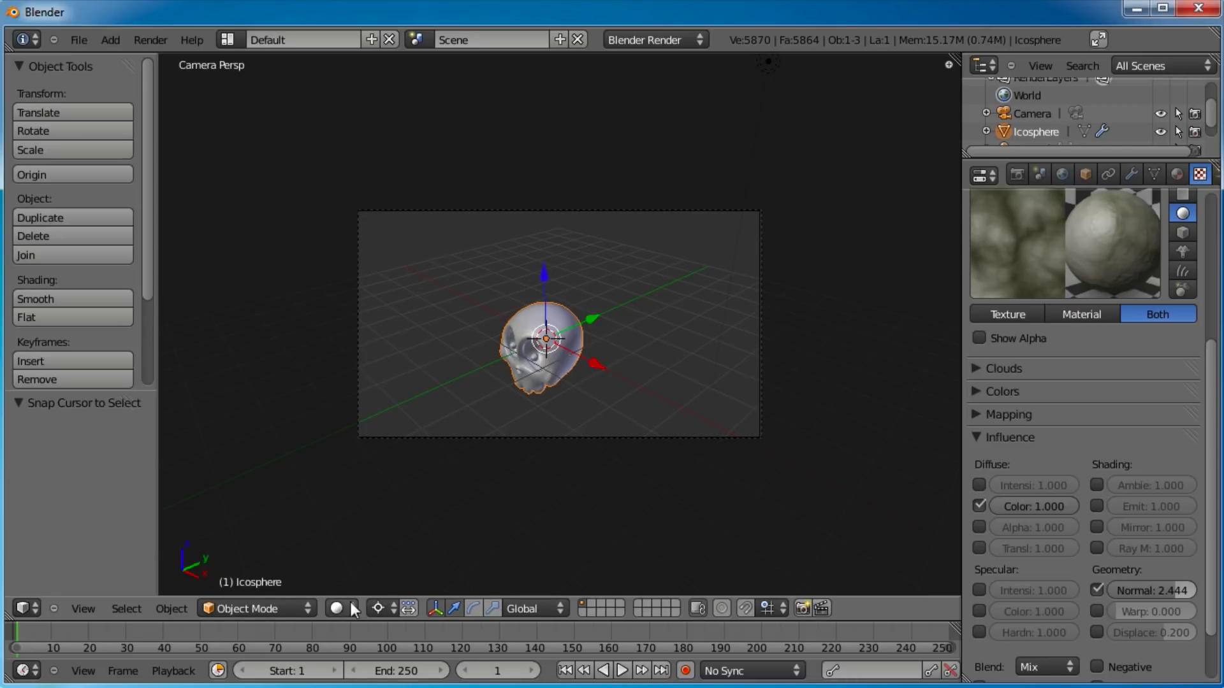
Select the camera and trackball-rotate it around the skull to a lower, more frontal viewpoint
right_click(765, 322)
key("r")
key("r")
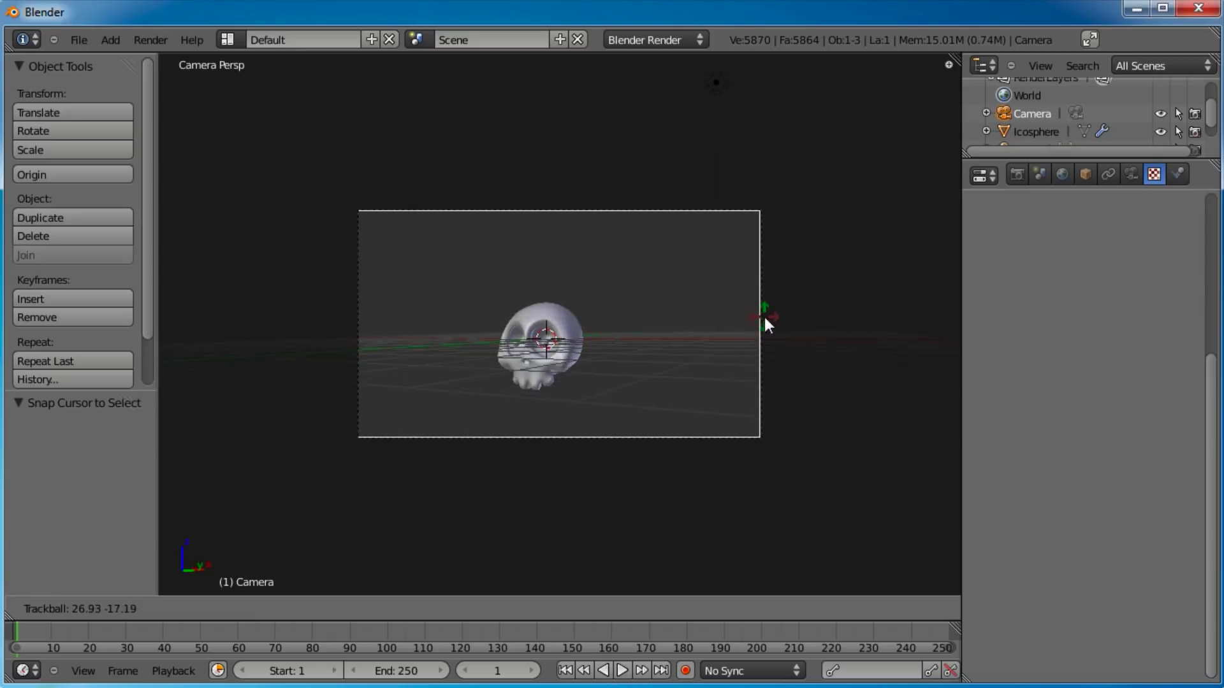
left_click(768, 306)
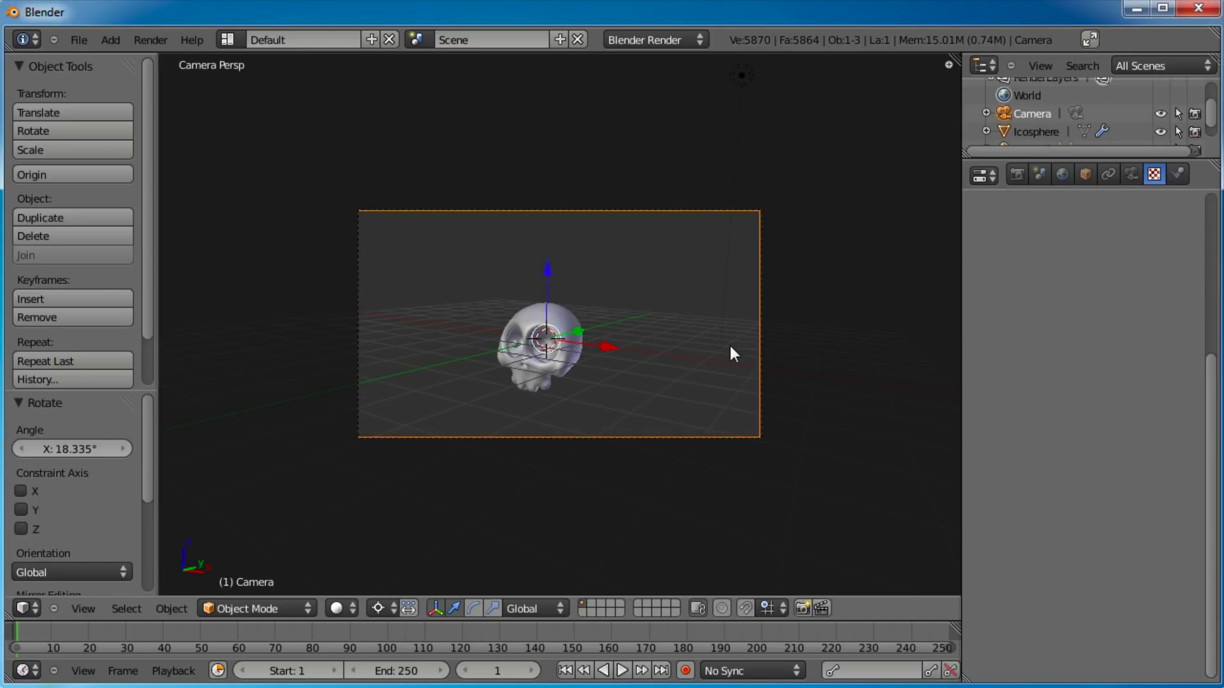
Move the camera along its local Z axis towards the skull until the skull nearly fills the frame height
key("g")
key("z")
key("z")
key("z")
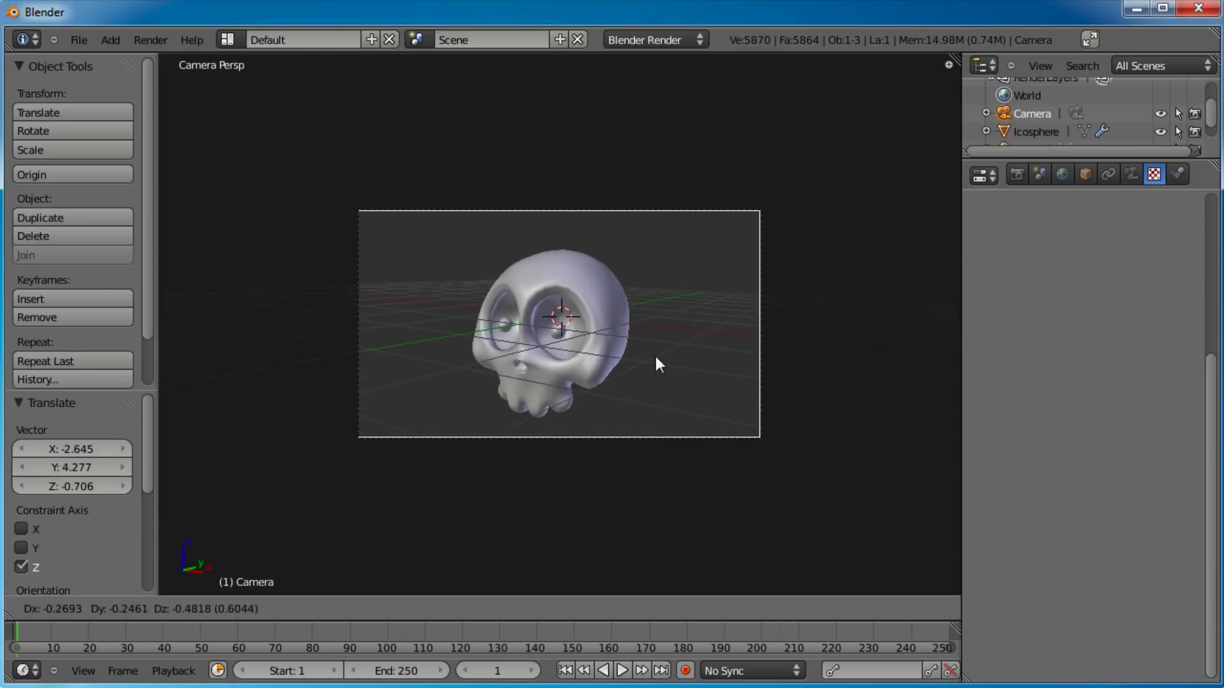
left_click(676, 327)
In top view, move the lamp about 0.29 in X and -3.15 in Y towards the front of the skull, and return to the camera view
key("KP_7")
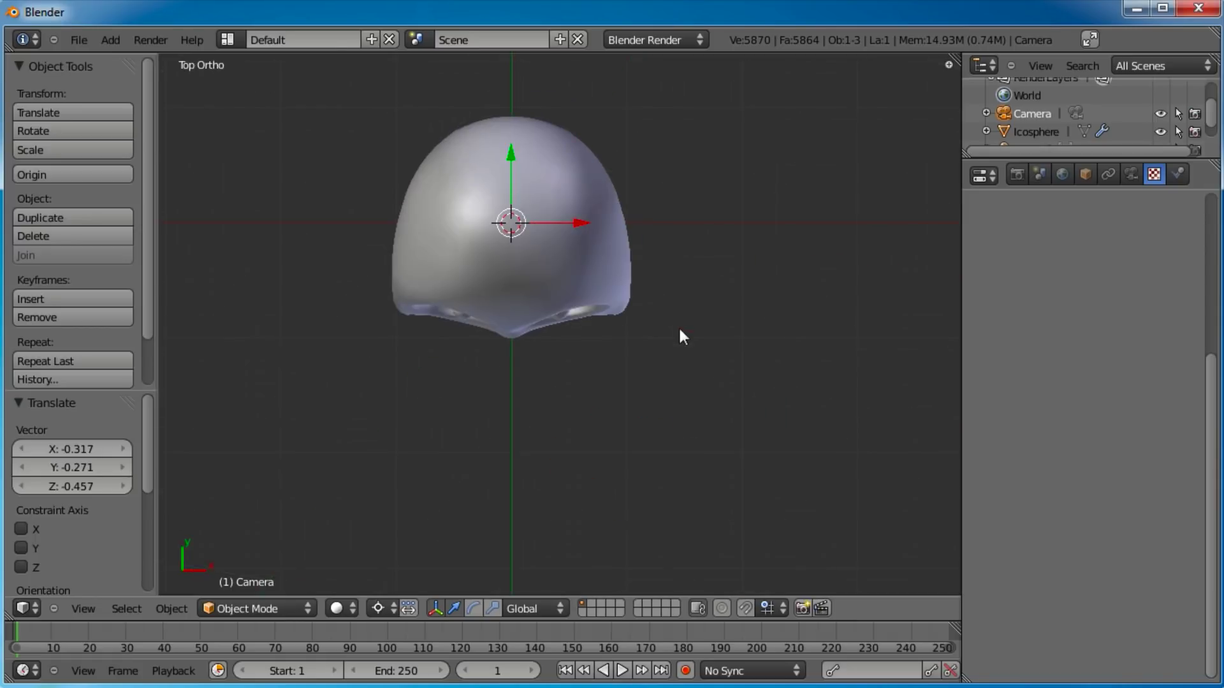
scroll(679, 327, "down", 2)
right_click(762, 219)
key("g")
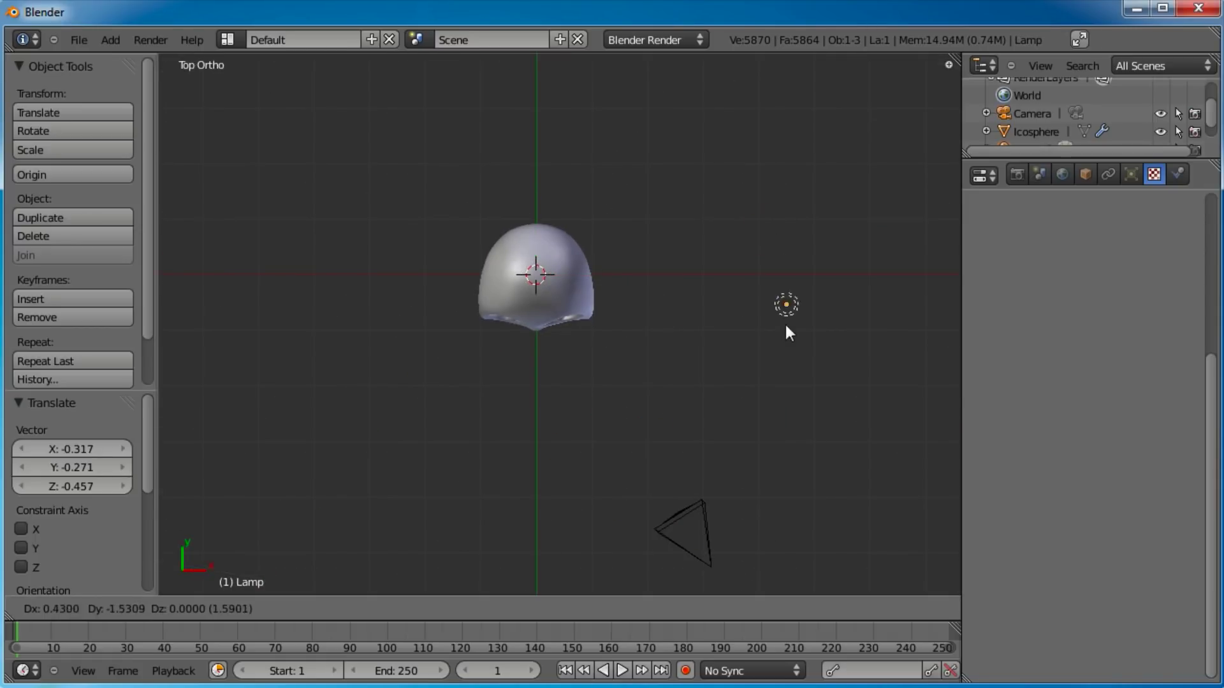
left_click(779, 395)
middle_click_drag(730, 478, 663, 297)
key("KP_0")
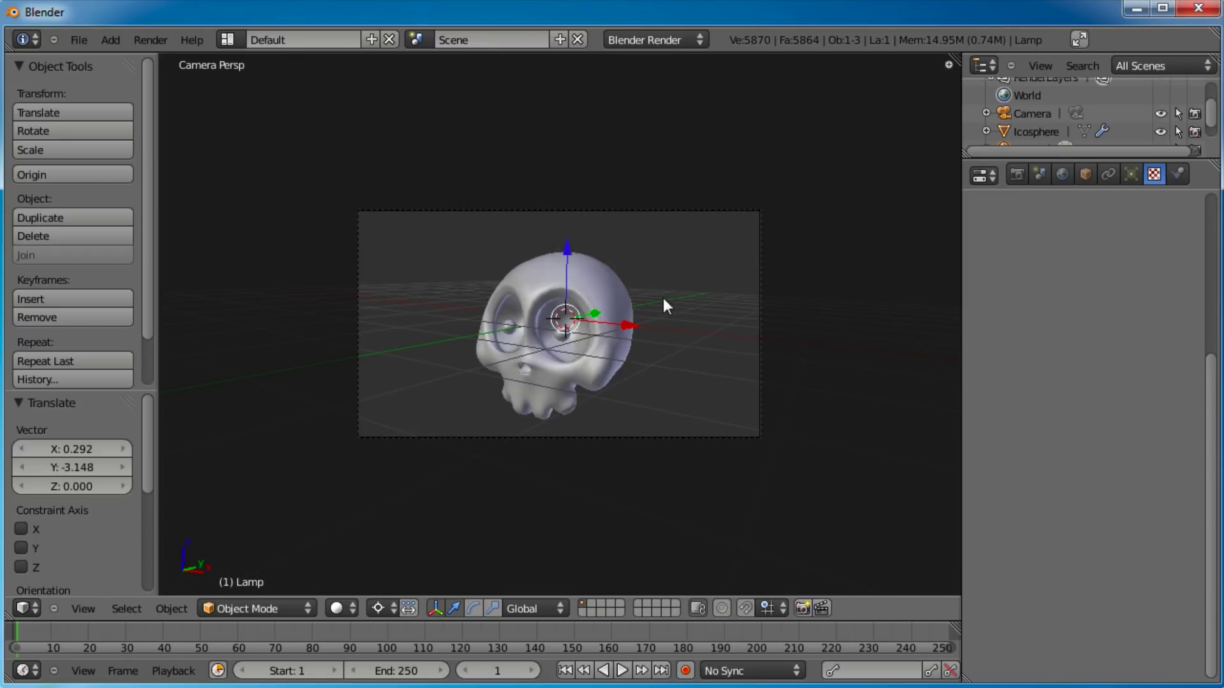
Enable ambient occlusion for the world with a factor of 0.35 and set the horizon colour to black
left_click(1062, 174)
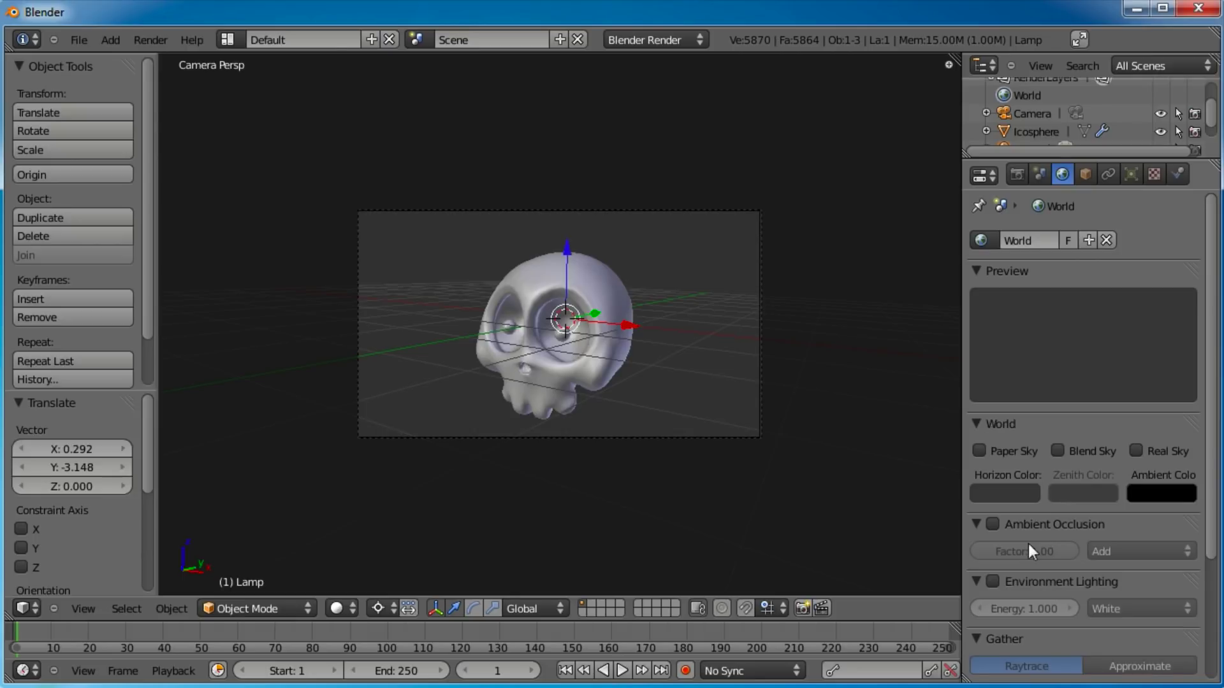
left_click(992, 525)
left_click(1036, 562)
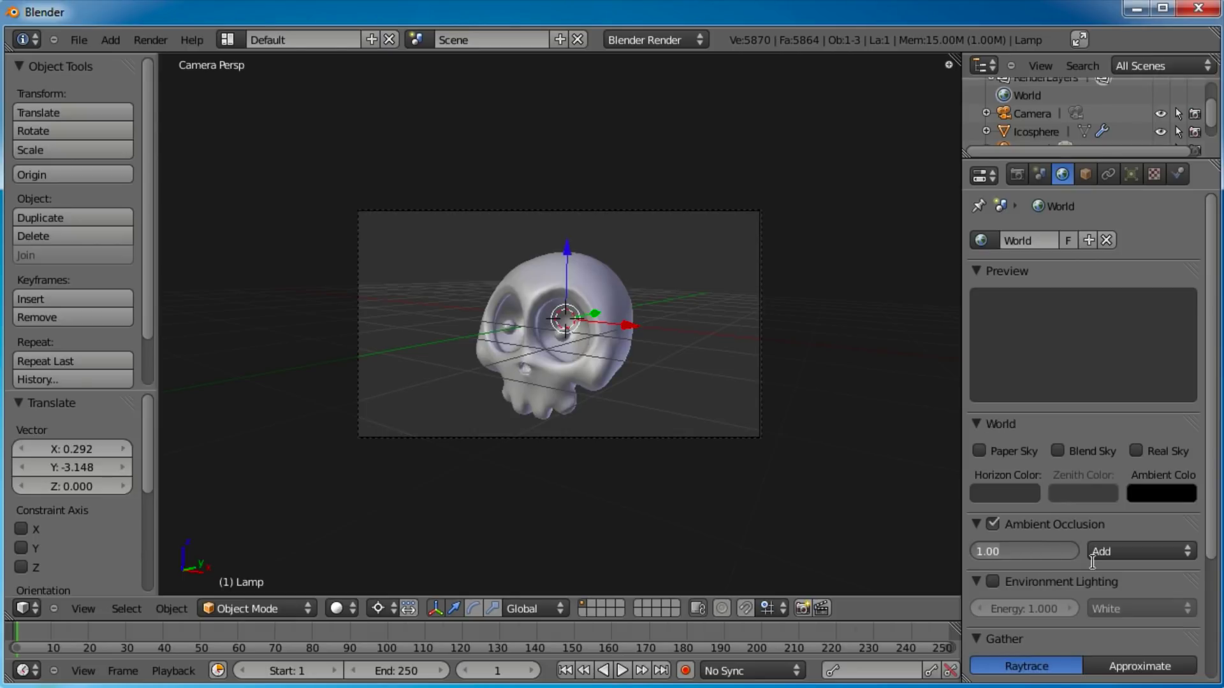
type(".2")
key("BackSpace")
type("35")
key("Return")
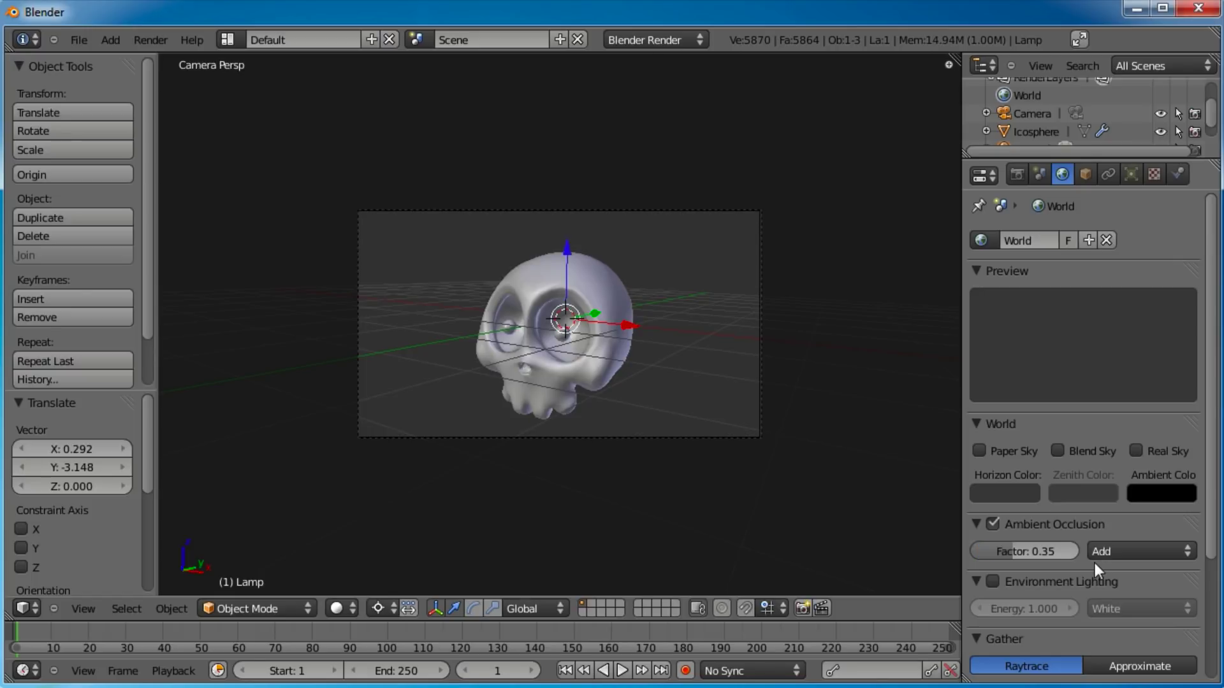
left_click(1002, 492)
left_click_drag(1024, 350, 1028, 376)
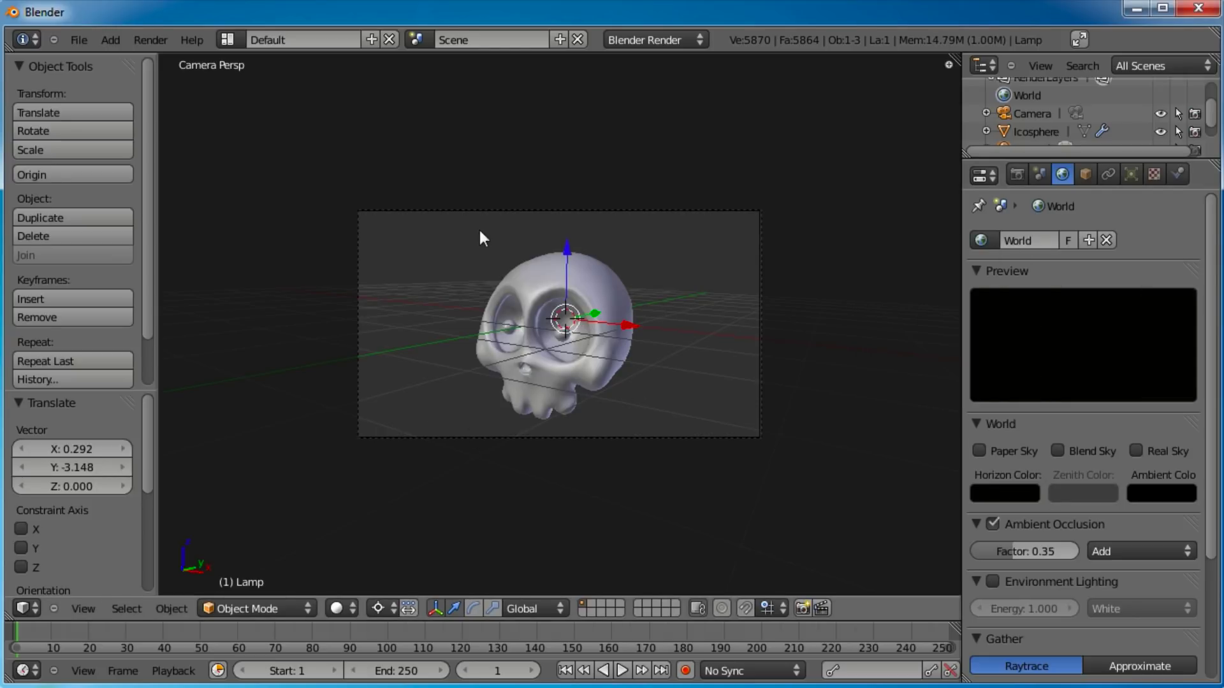
Save the file as skullhead in G:\blender files\test and render the scene
left_click(76, 38)
left_click(116, 181)
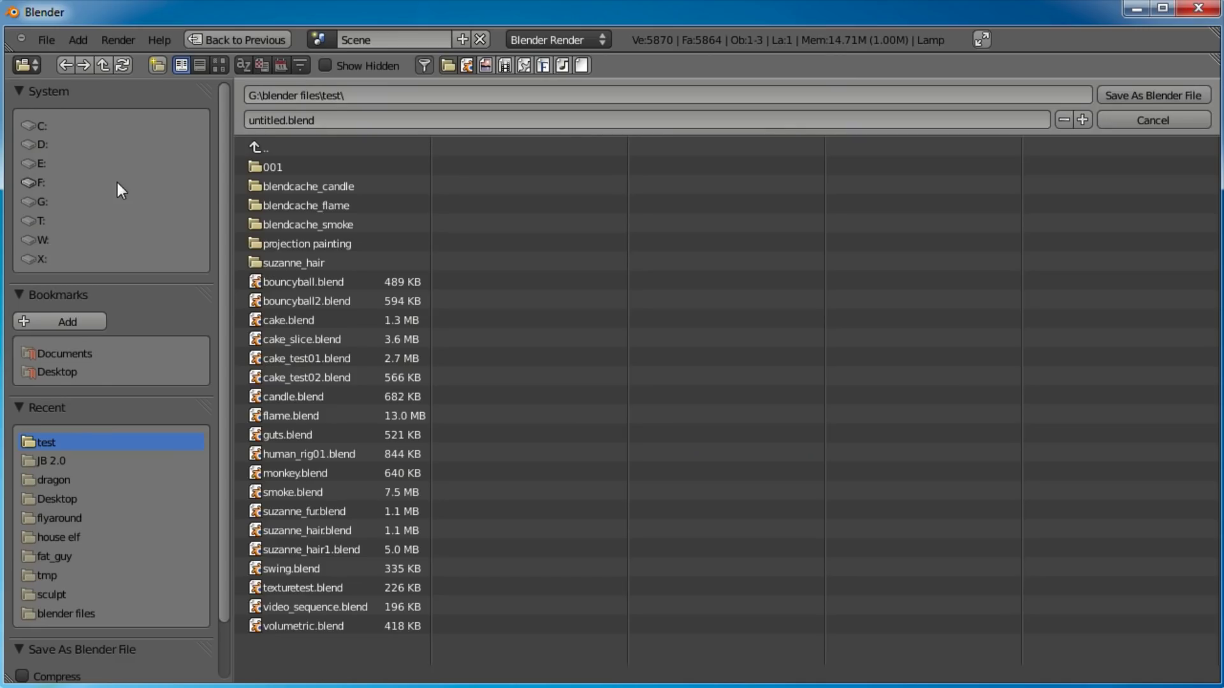
left_click(340, 118)
type("skullhead")
key("Return")
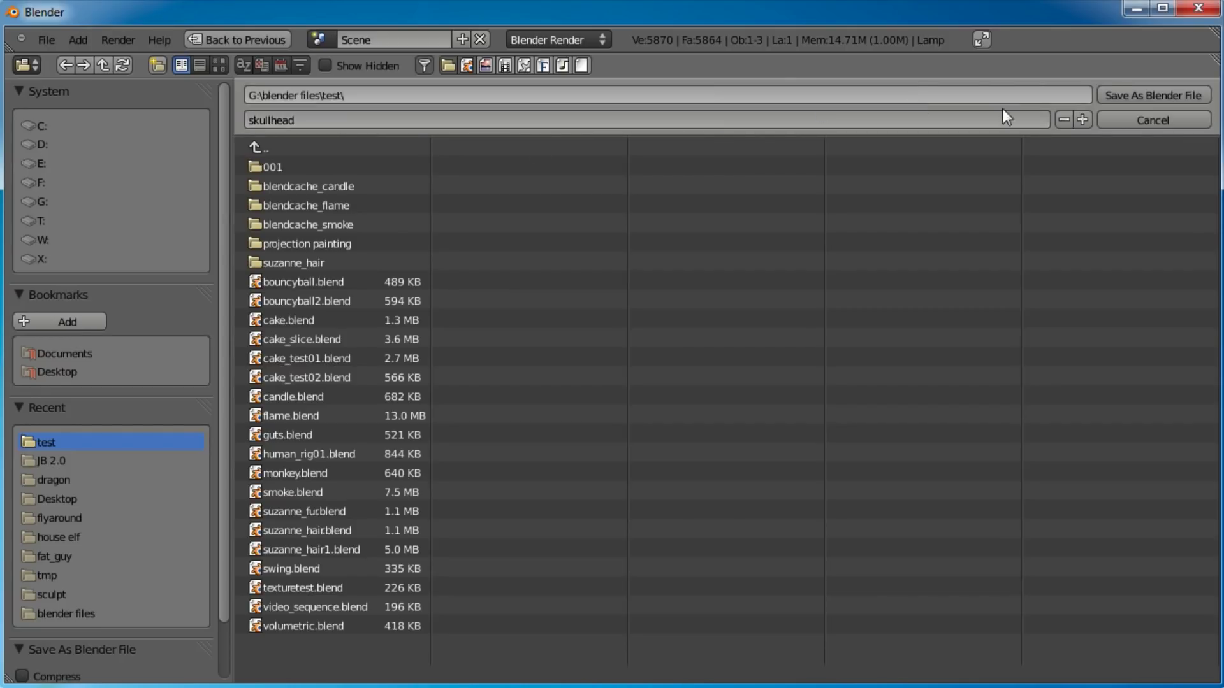
left_click(1180, 94)
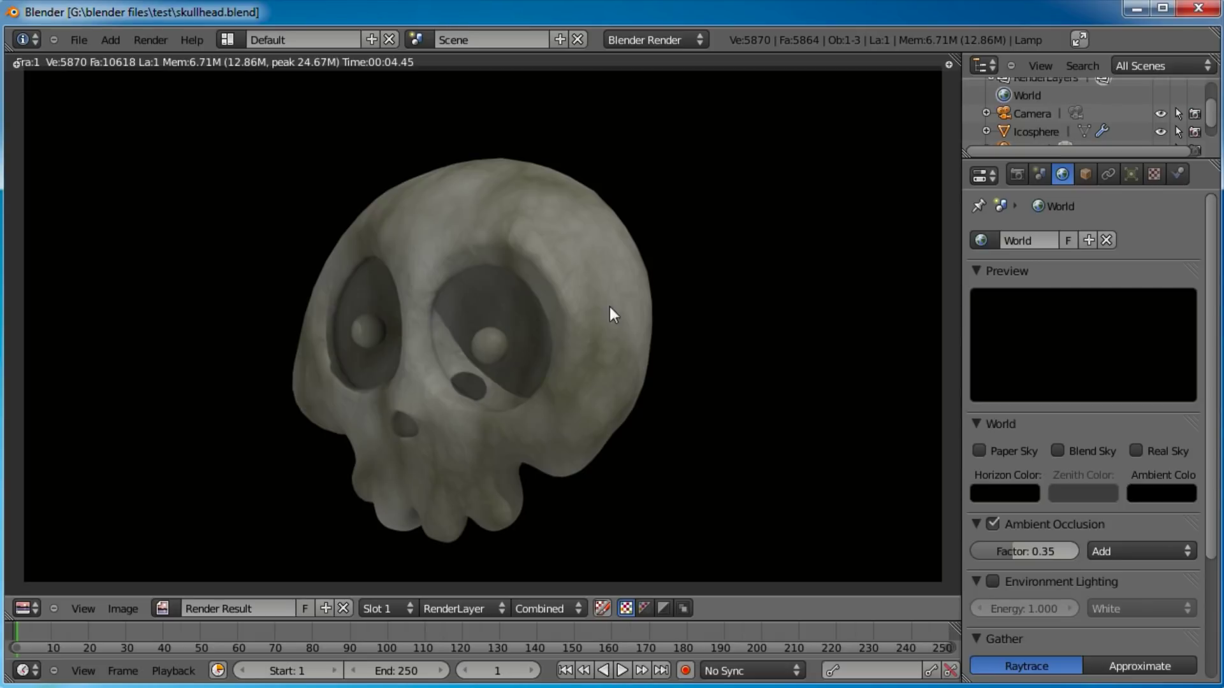
Raise the bone material's specular intensity to 0.236 and hardness to 31, and render the skull again
left_click(1128, 172)
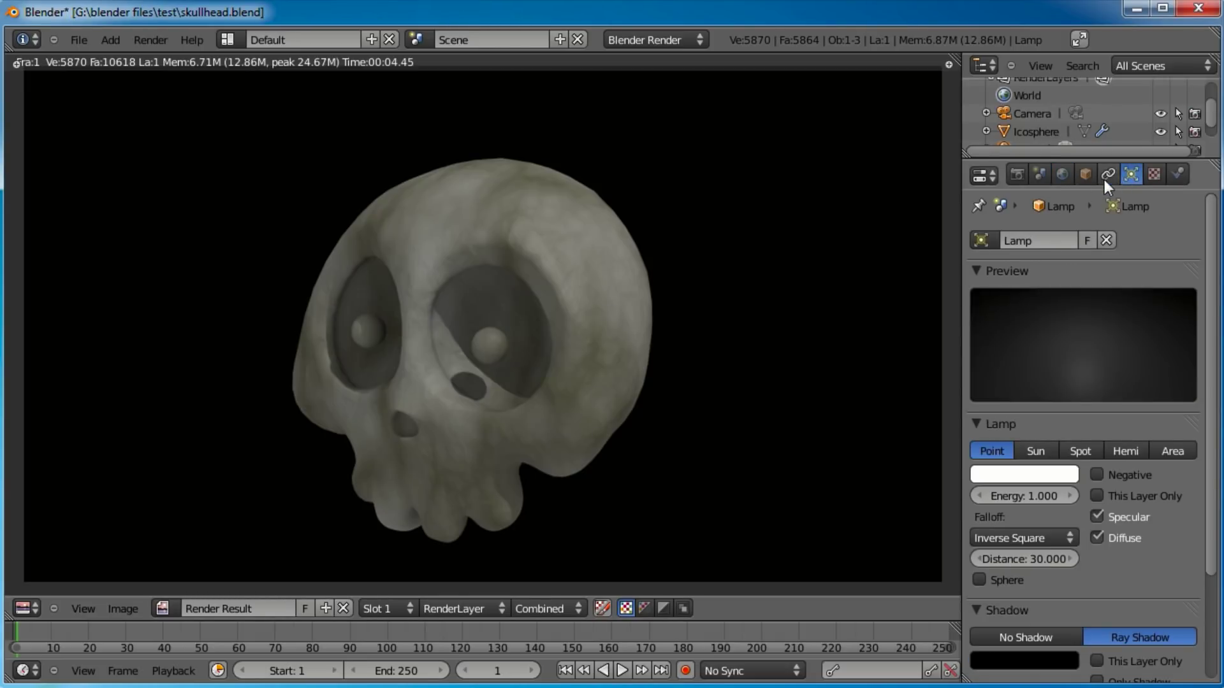
key("Escape")
right_click(607, 271)
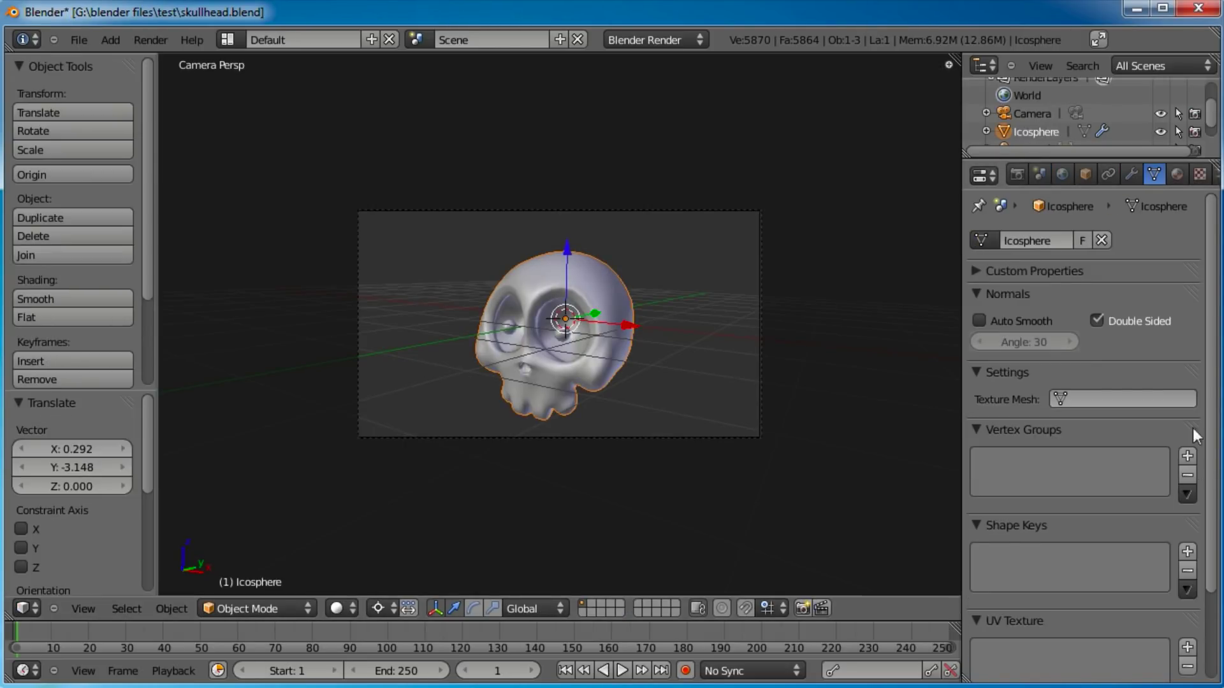
left_click(1177, 174)
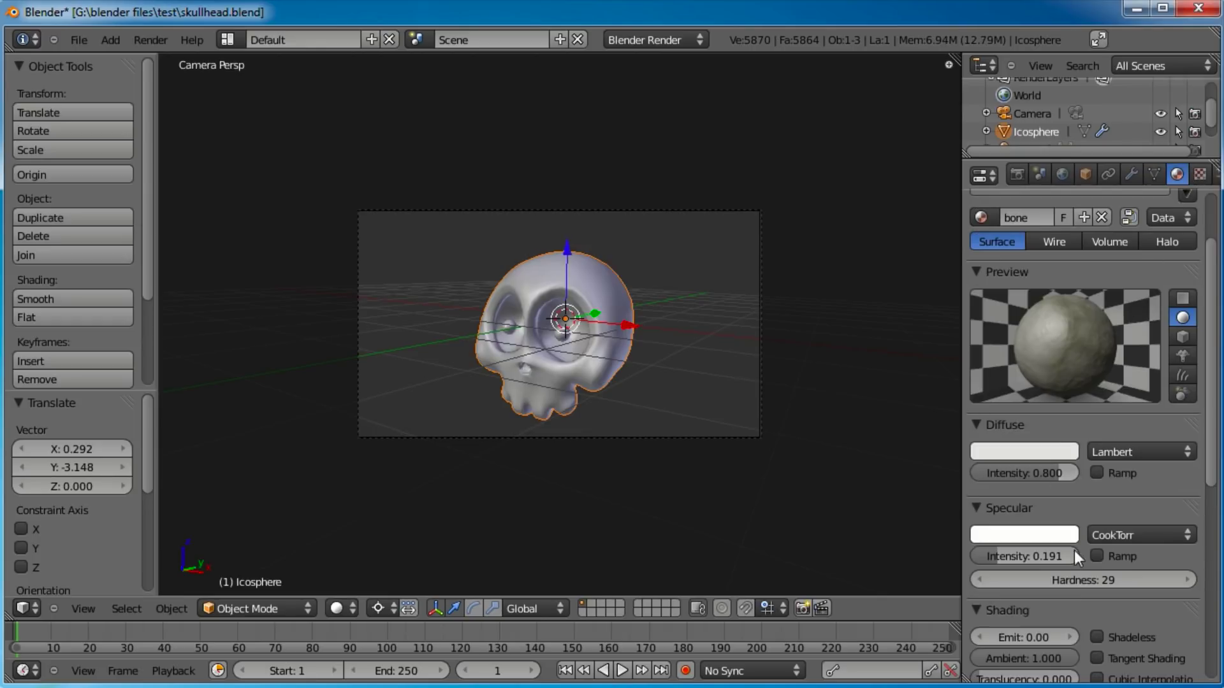
left_click_drag(999, 556, 1007, 557)
left_click_drag(1081, 584, 1088, 584)
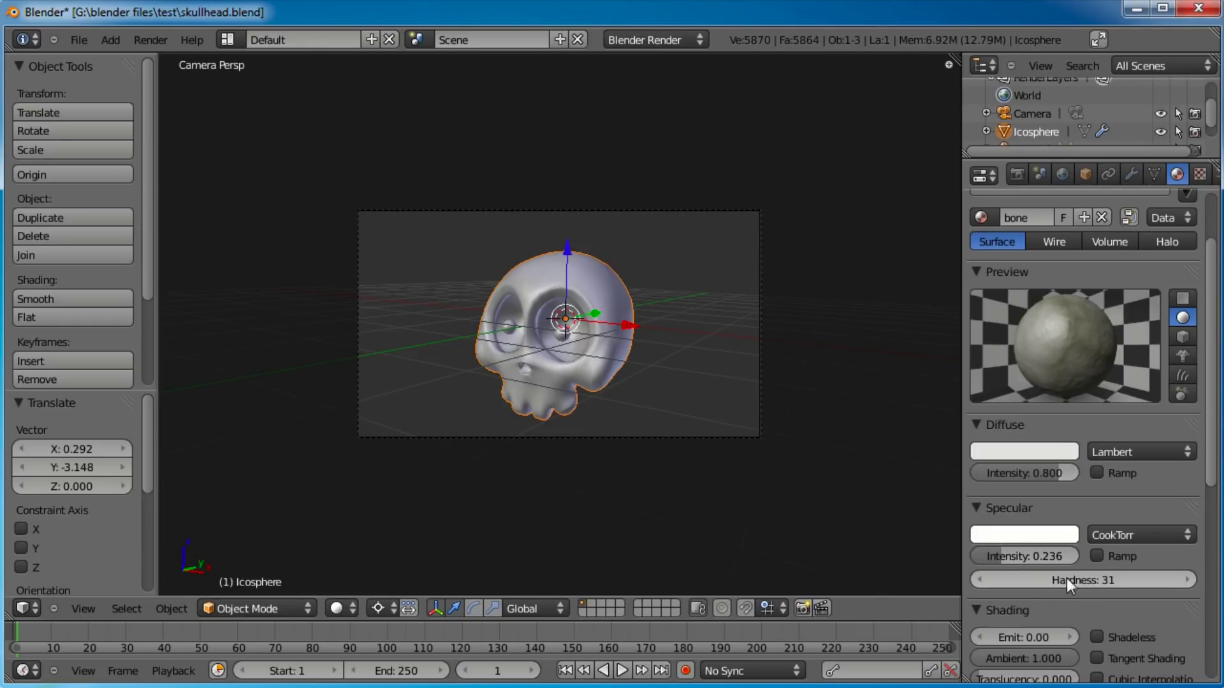
key("F12")
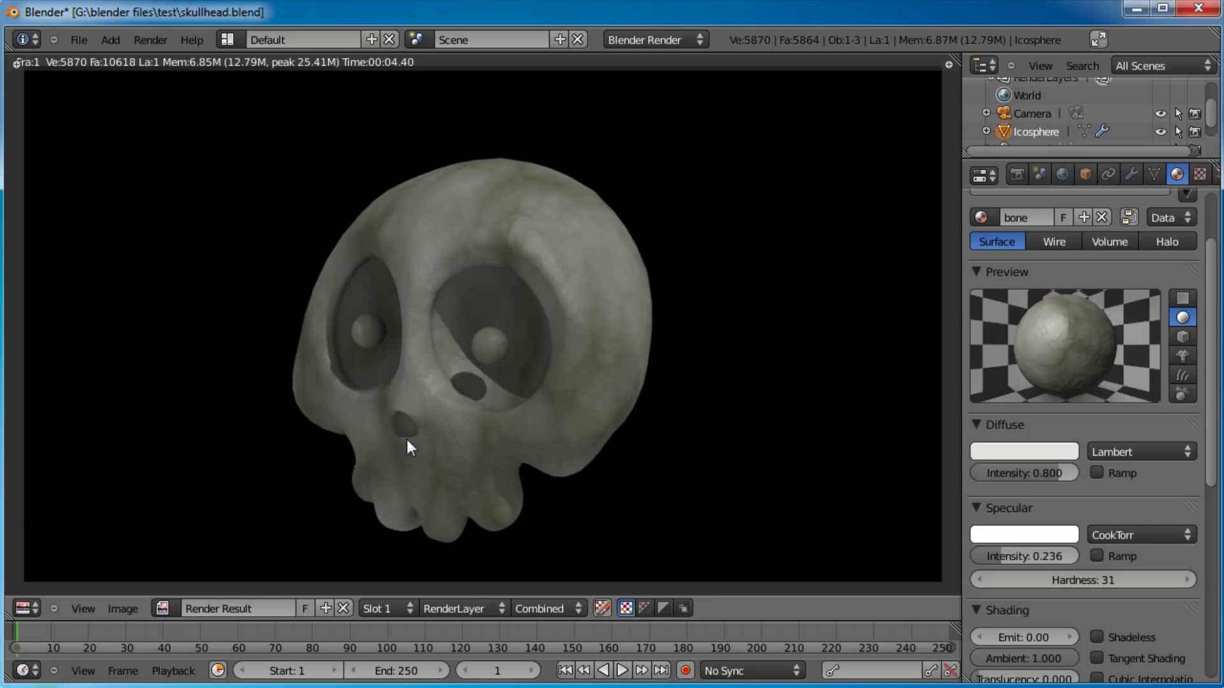
Add a second material slot to the skull, make its bone material a separate copy and name it "black"
key("Escape")
scroll(519, 347, "up", 6)
scroll(641, 300, "up", 1)
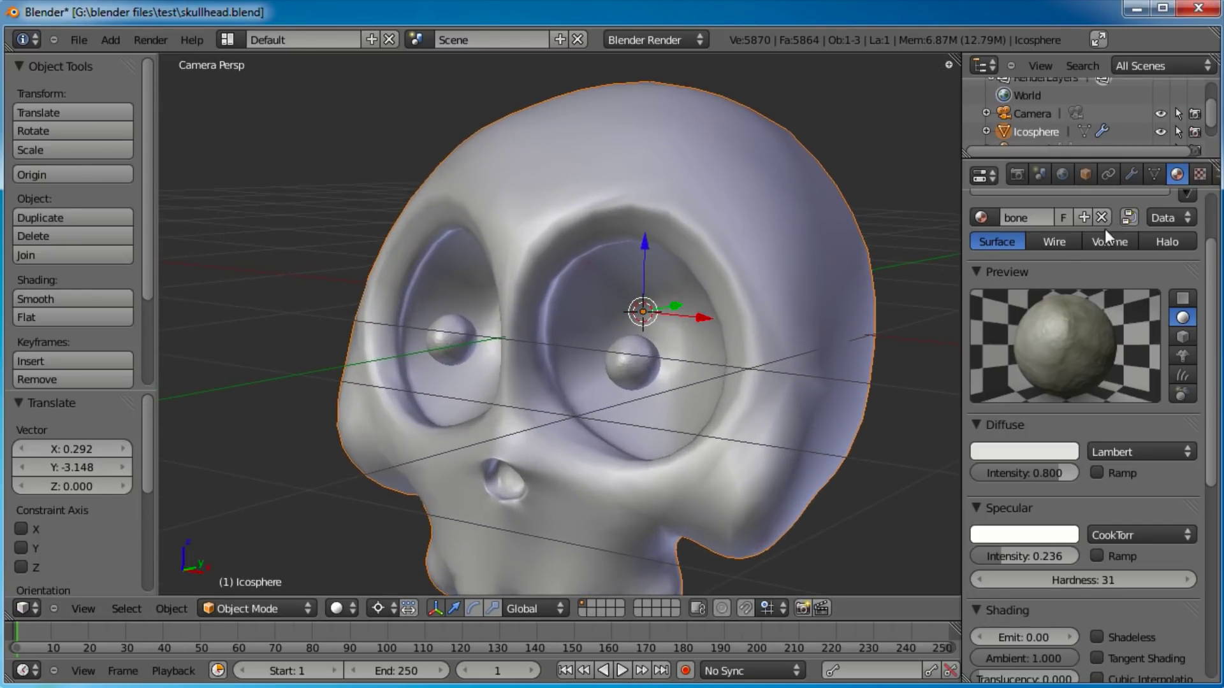
scroll(1077, 382, "up", 3)
left_click(1187, 239)
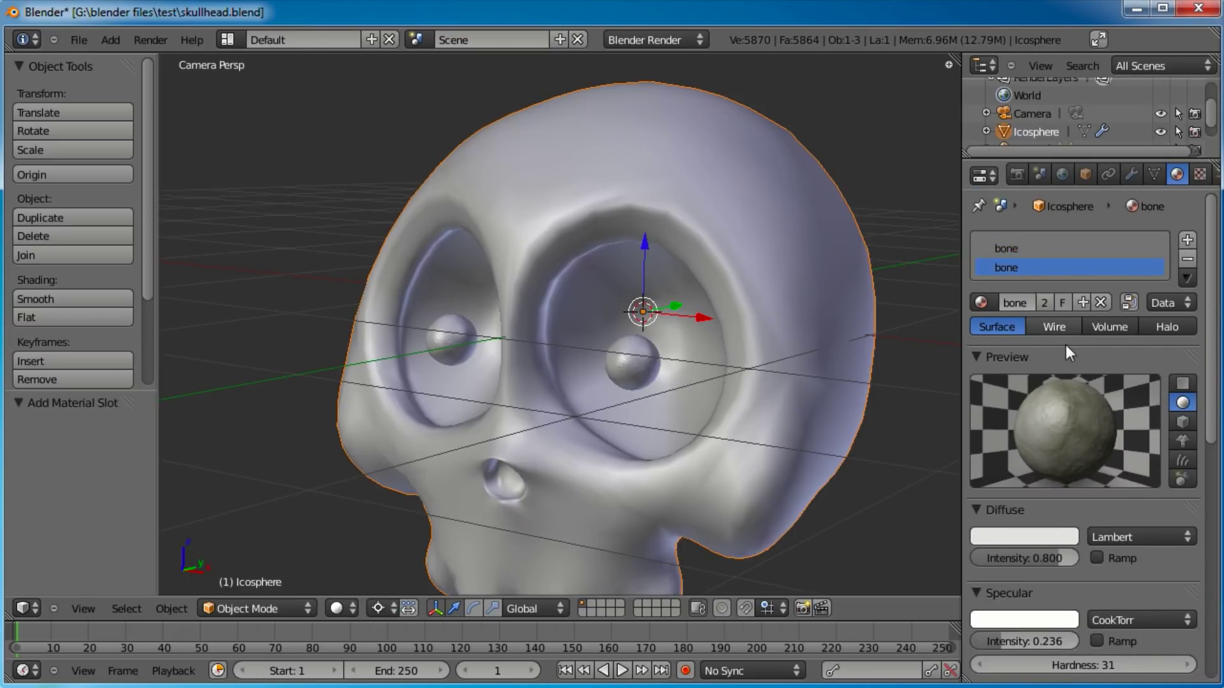
left_click(1048, 306)
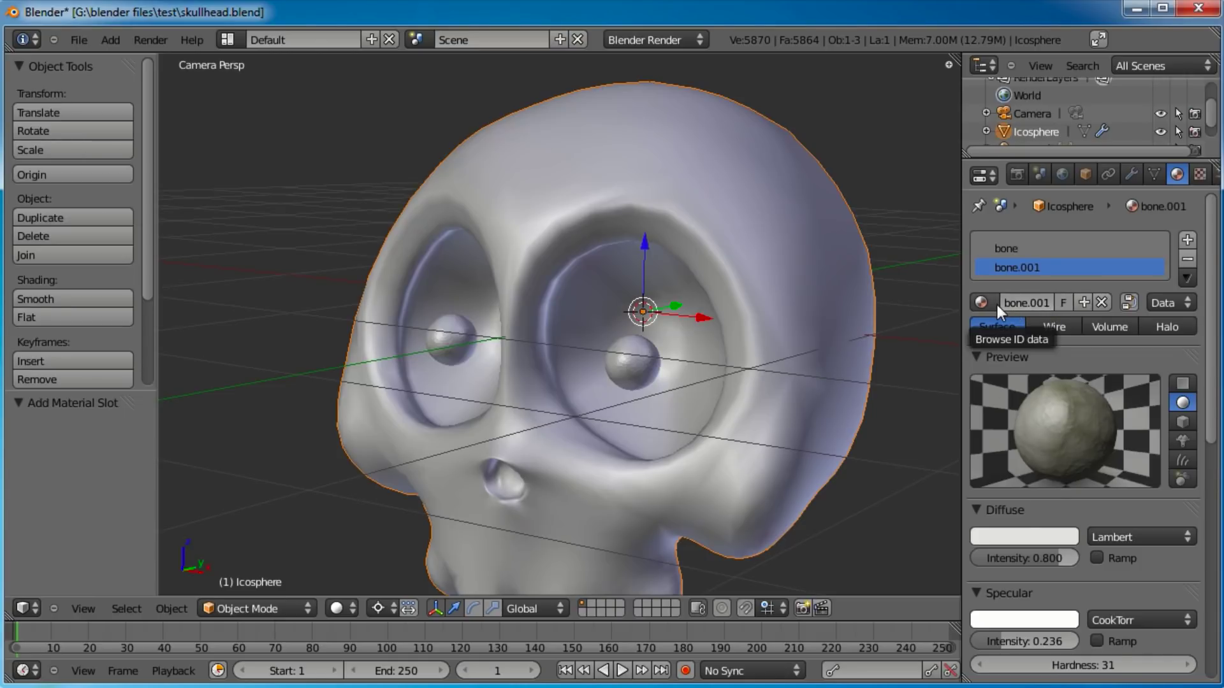
left_click(1013, 307)
type("black")
key("Return")
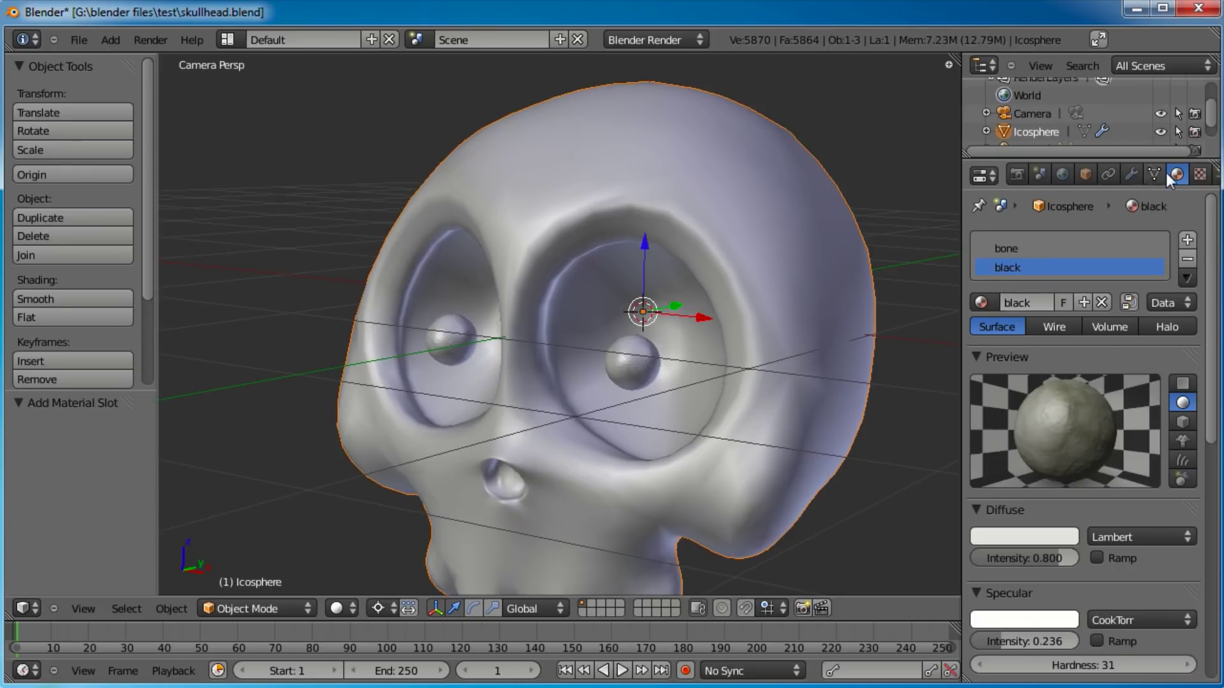
Remove the clouds texture from the black material
left_click(1199, 175)
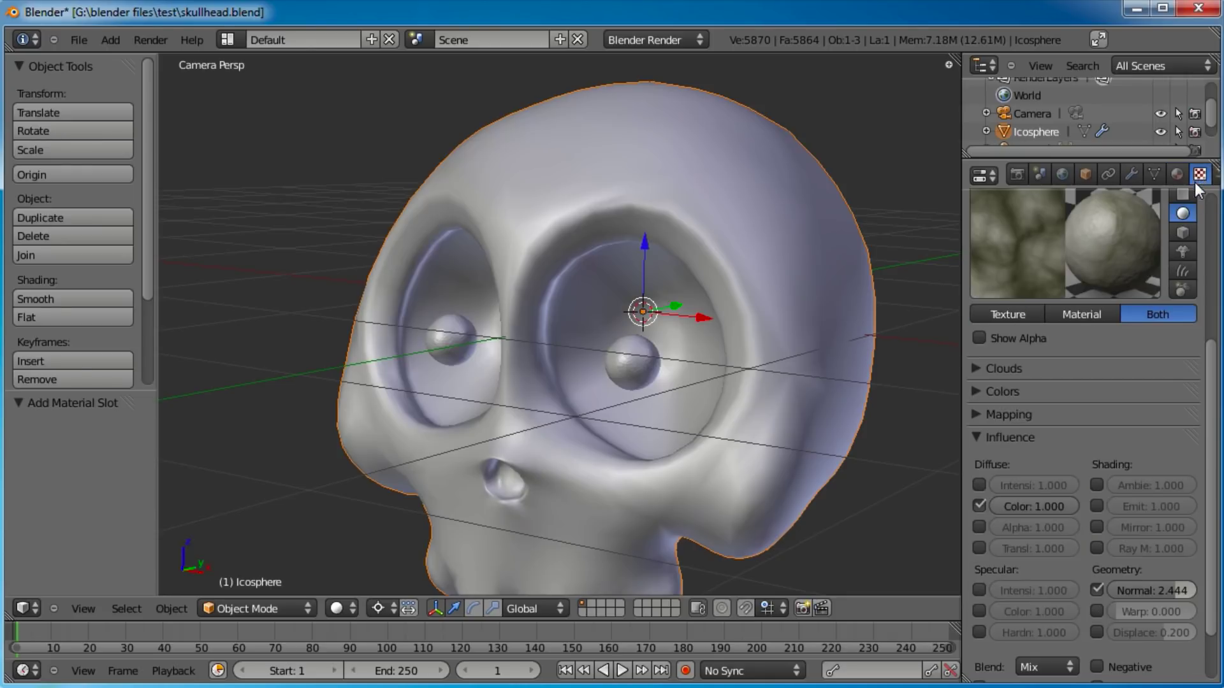
scroll(1191, 197, "up", 8)
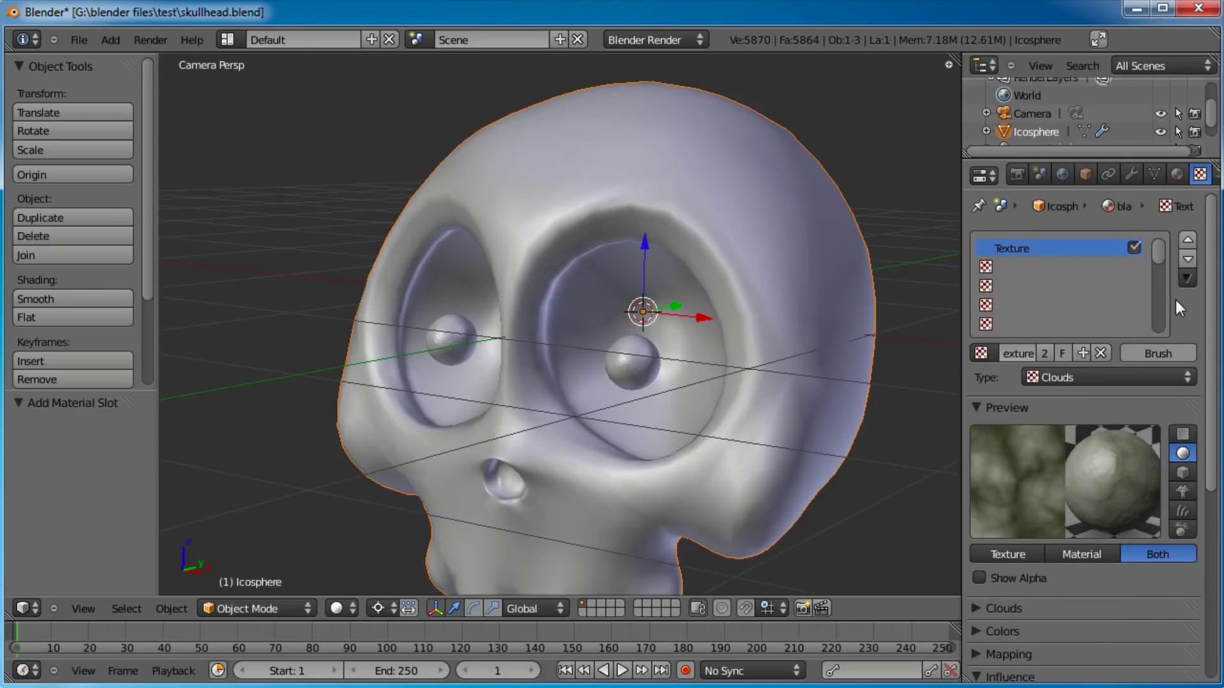
left_click(1102, 353)
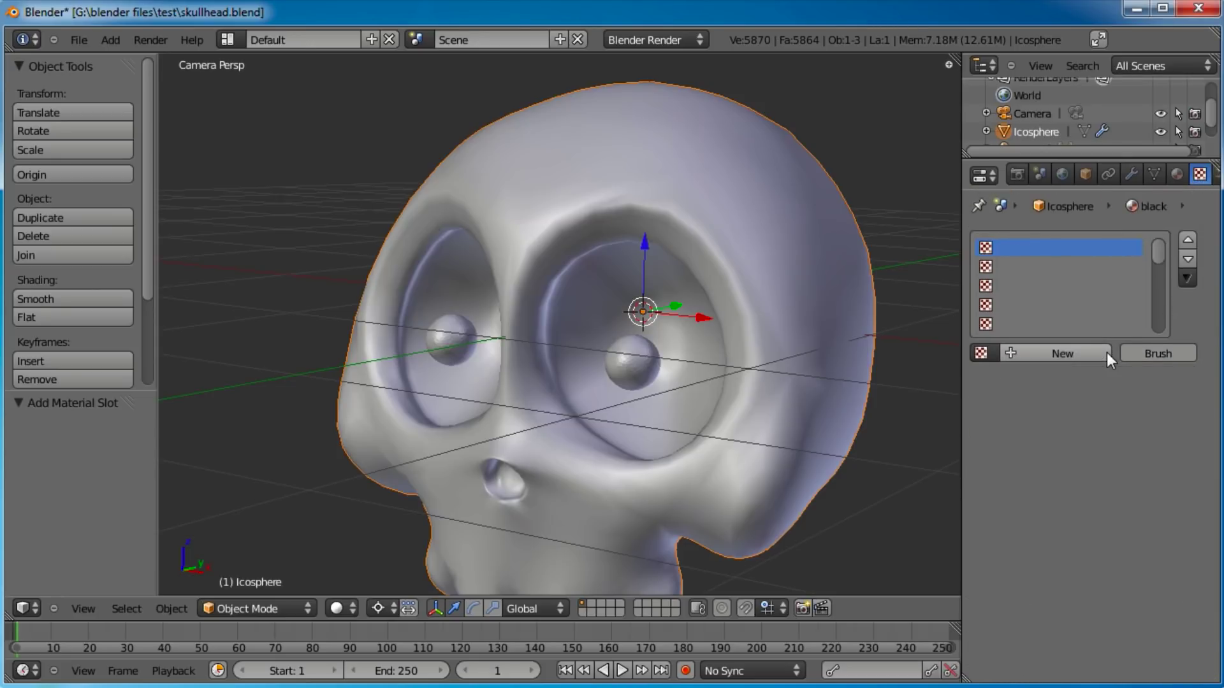
Add a new texture to the black material and set its type to Blend
left_click(1072, 353)
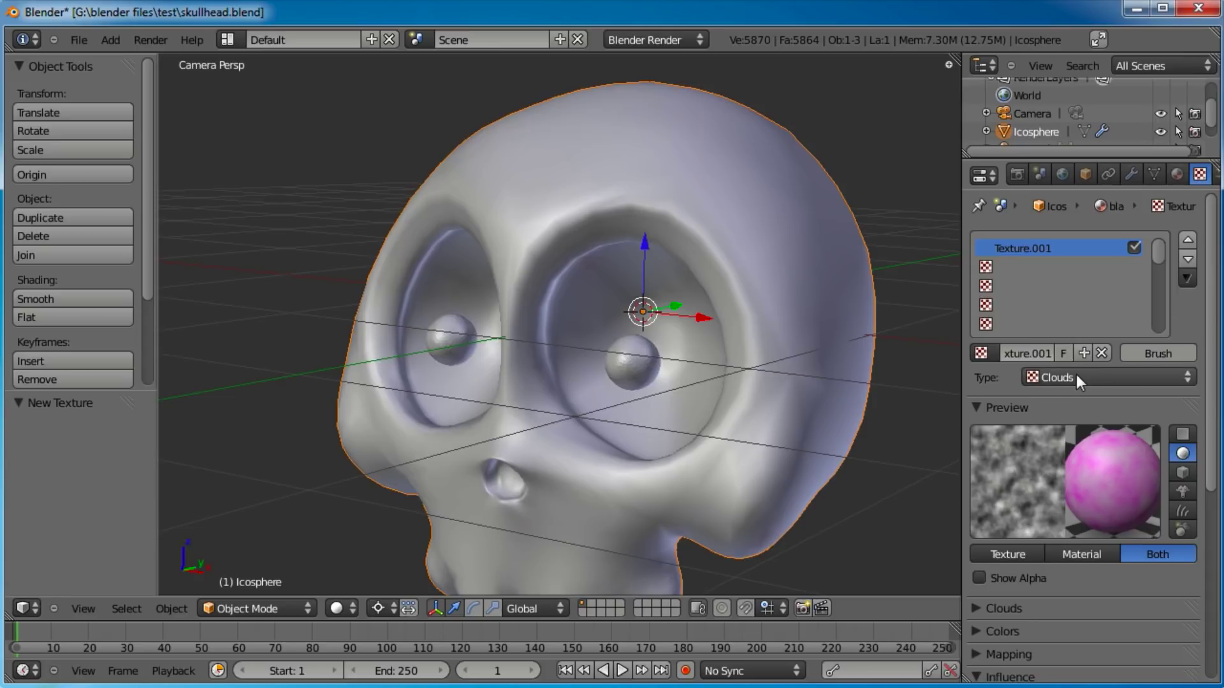
left_click(1077, 377)
left_click(1069, 338)
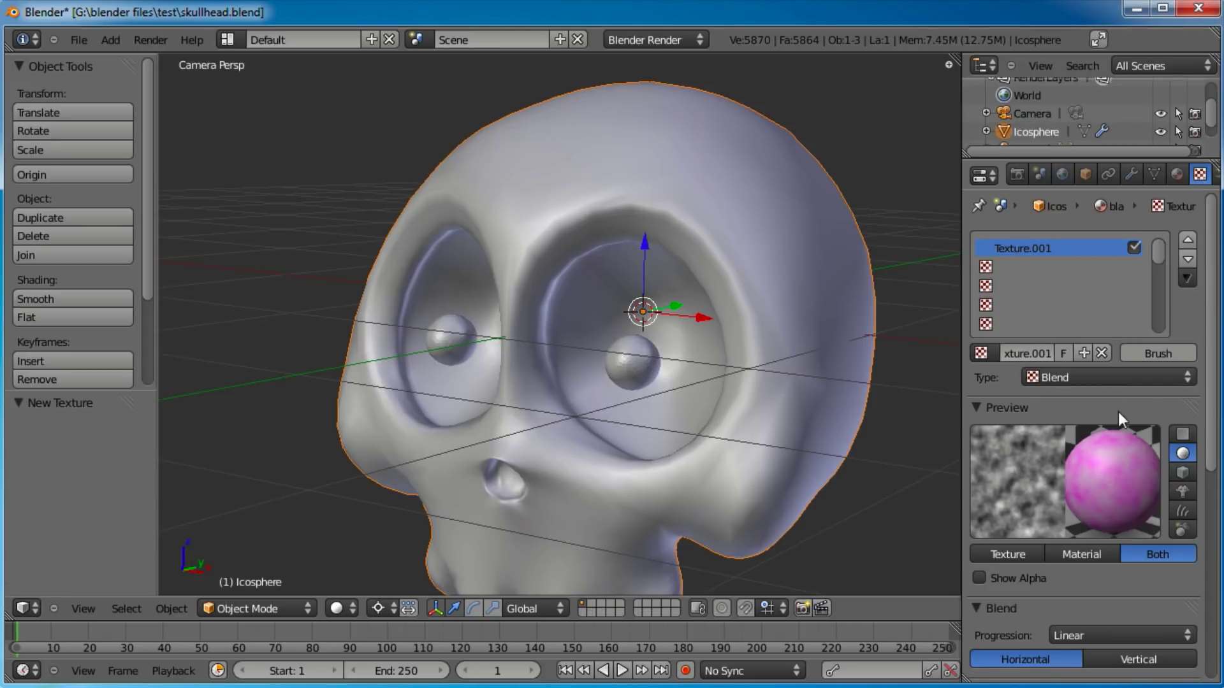
scroll(1113, 599, "down", 6)
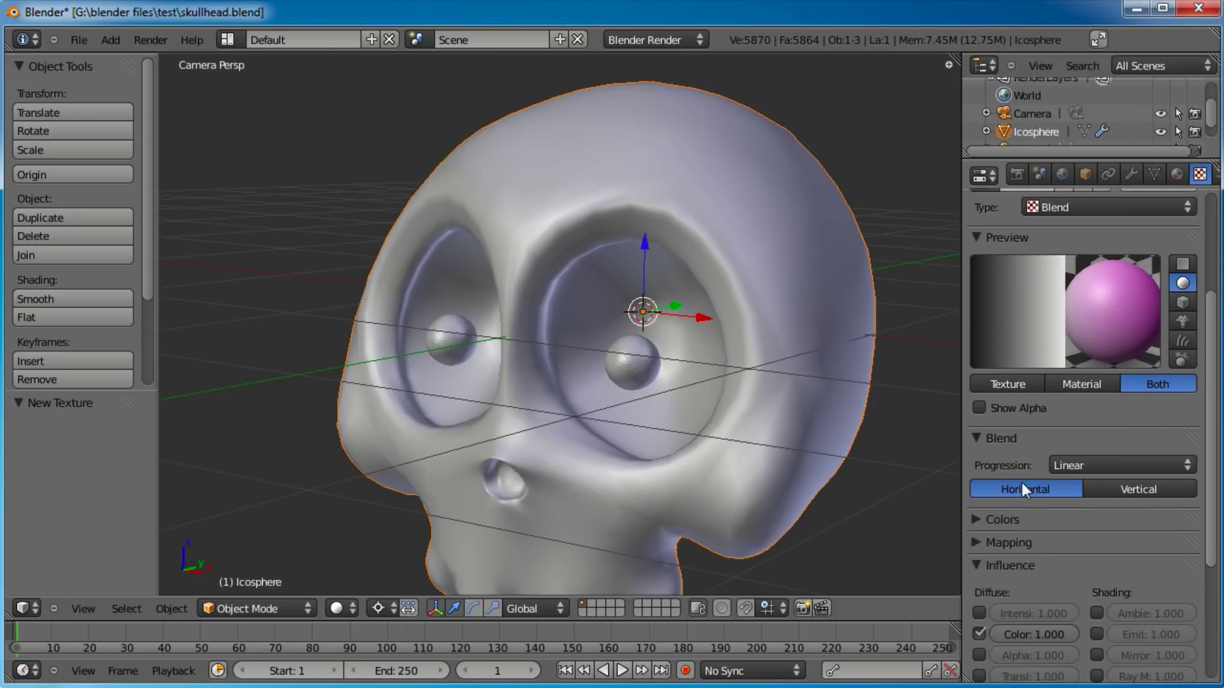
Enable the blend texture's color ramp, delete its white stop and make the remaining black stop fully opaque
left_click(976, 520)
left_click(985, 546)
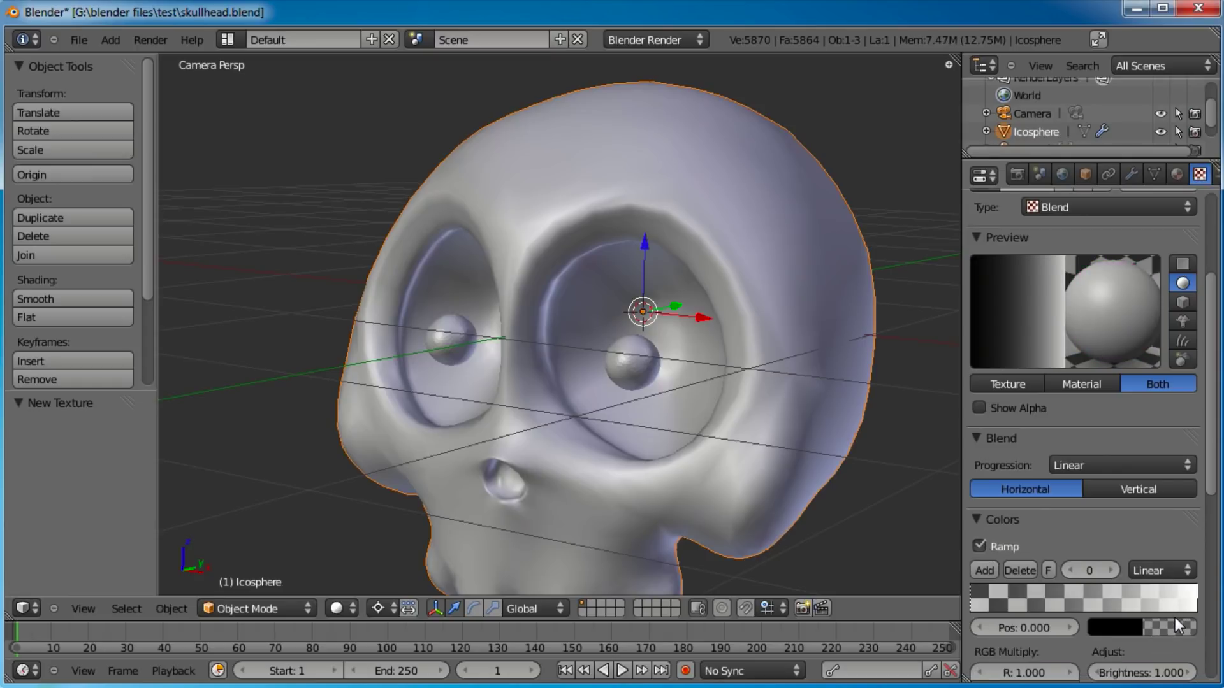
left_click(1199, 596)
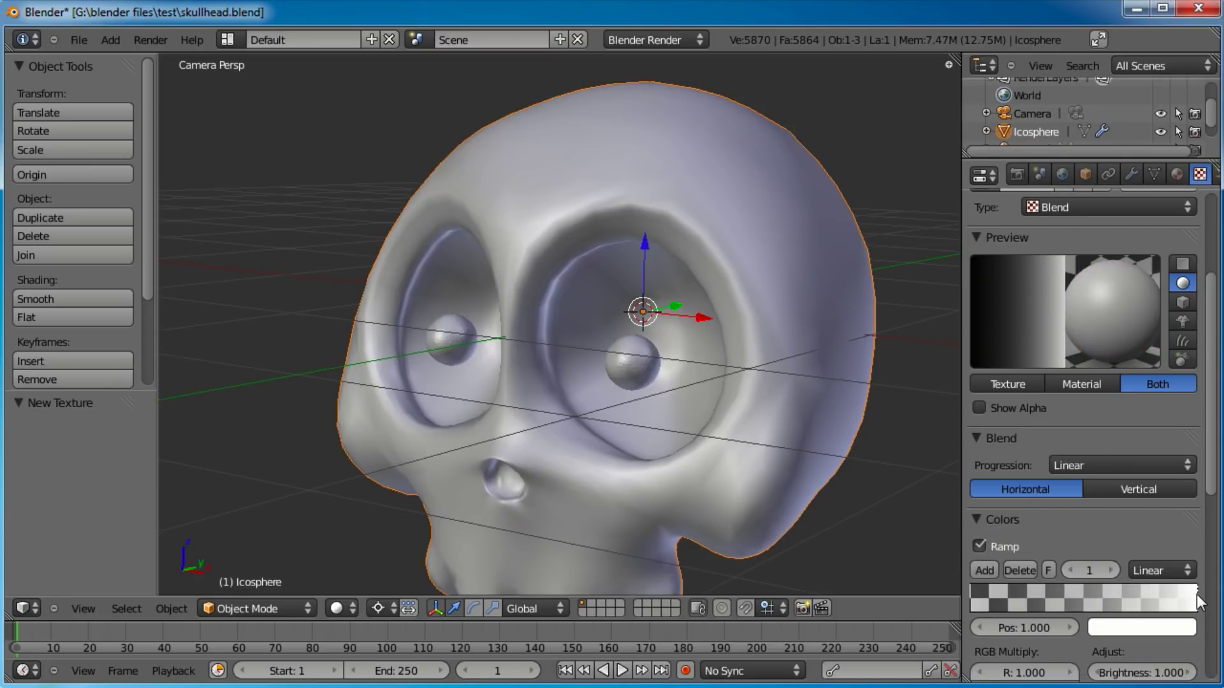
left_click(1027, 567)
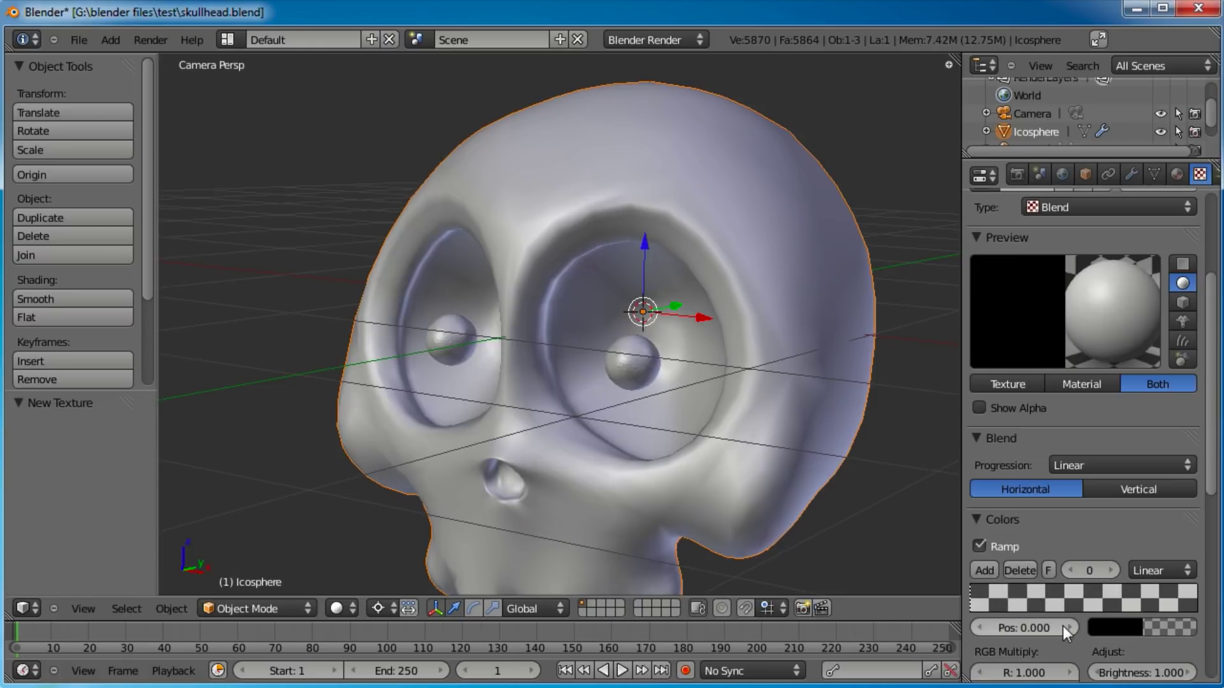
left_click(1164, 627)
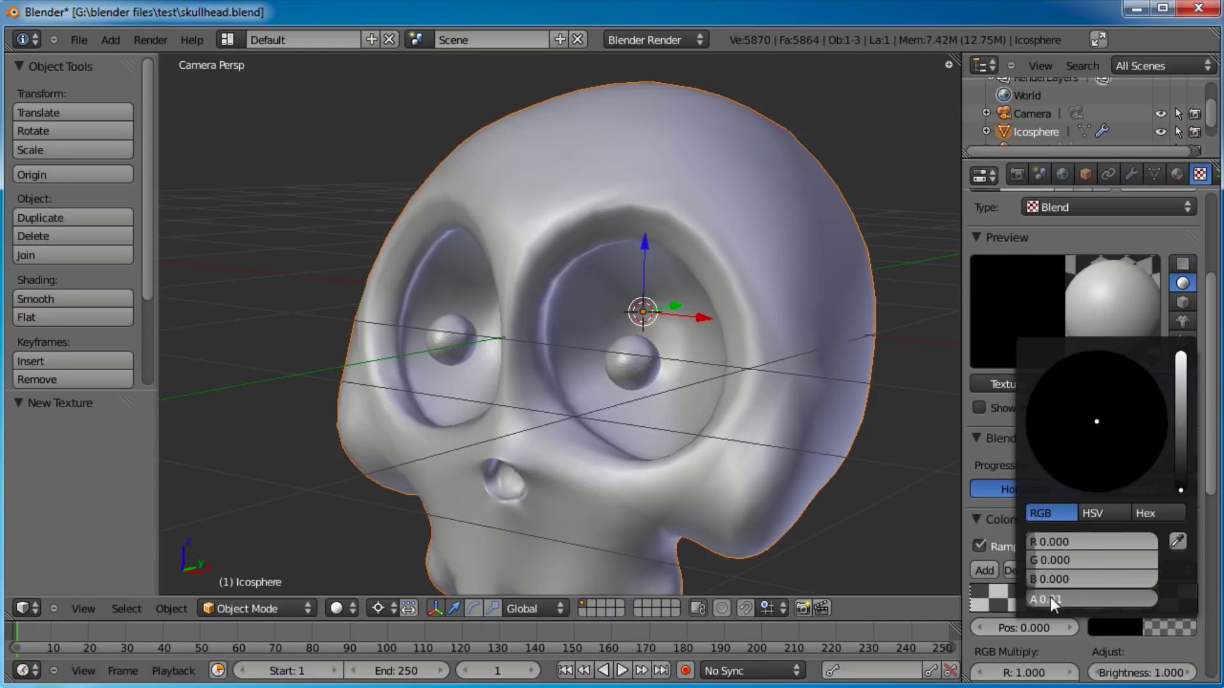
left_click_drag(1064, 598, 1198, 599)
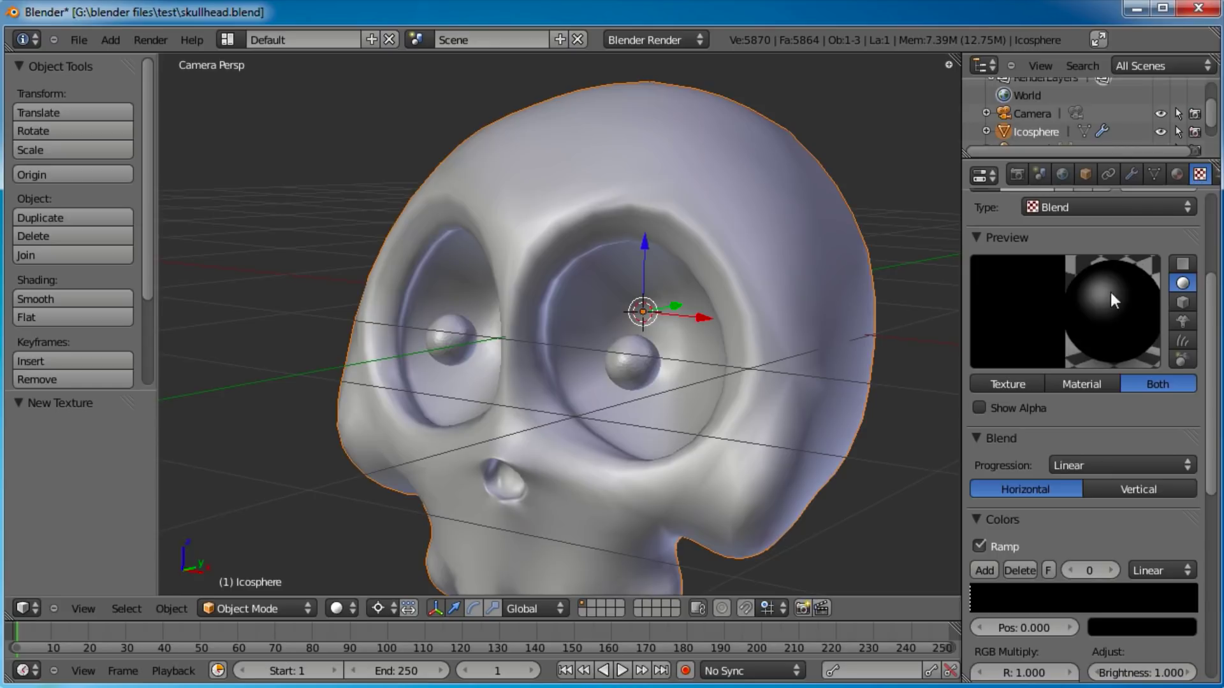
Lower the black material's specular intensity to 0.018 and its hardness to 6
left_click(1177, 175)
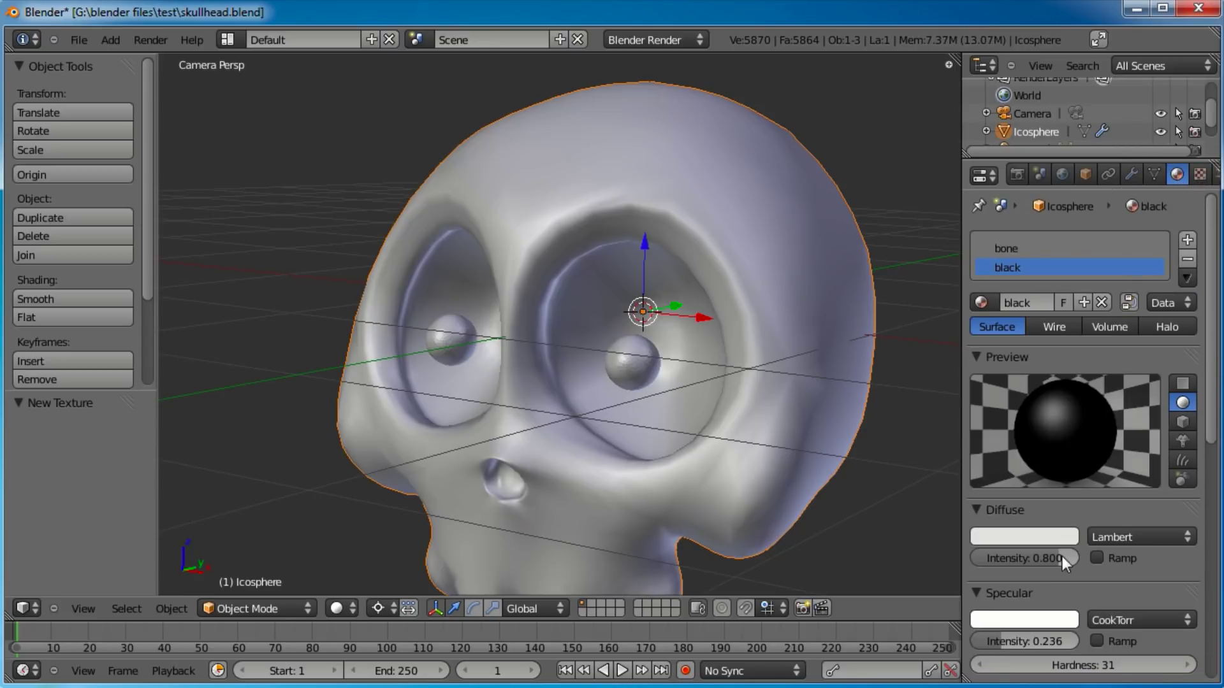
scroll(1069, 588, "down", 2)
left_click_drag(1020, 602, 998, 602)
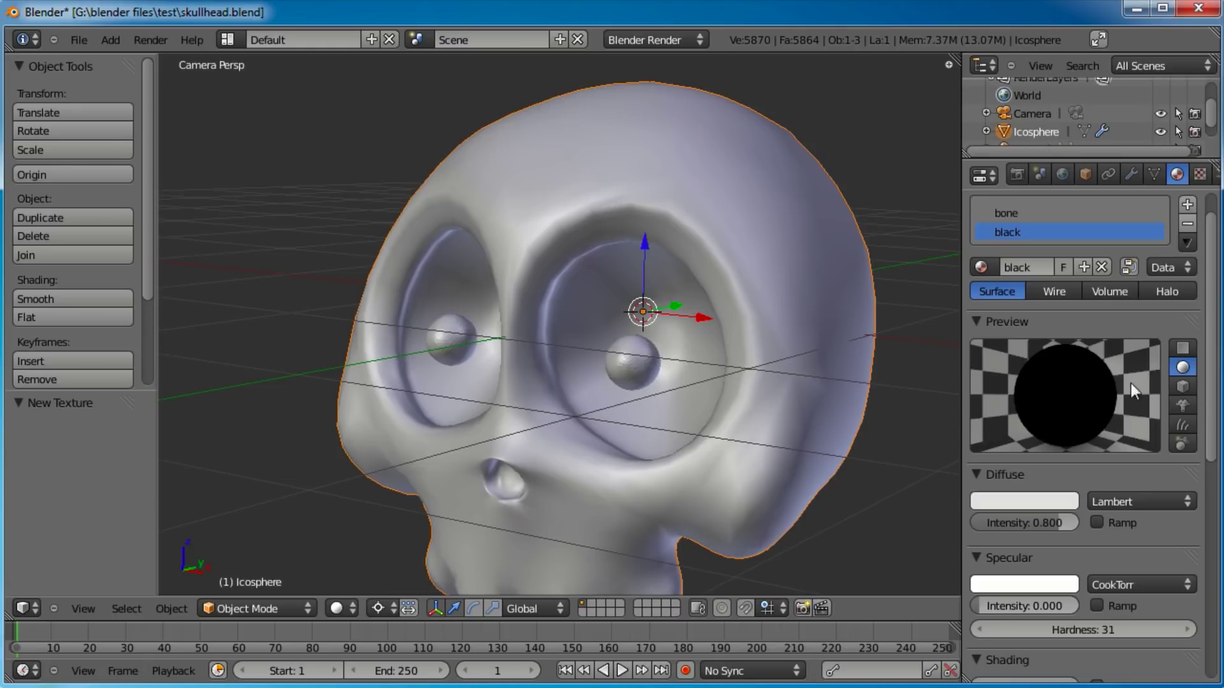
left_click_drag(985, 610, 984, 611)
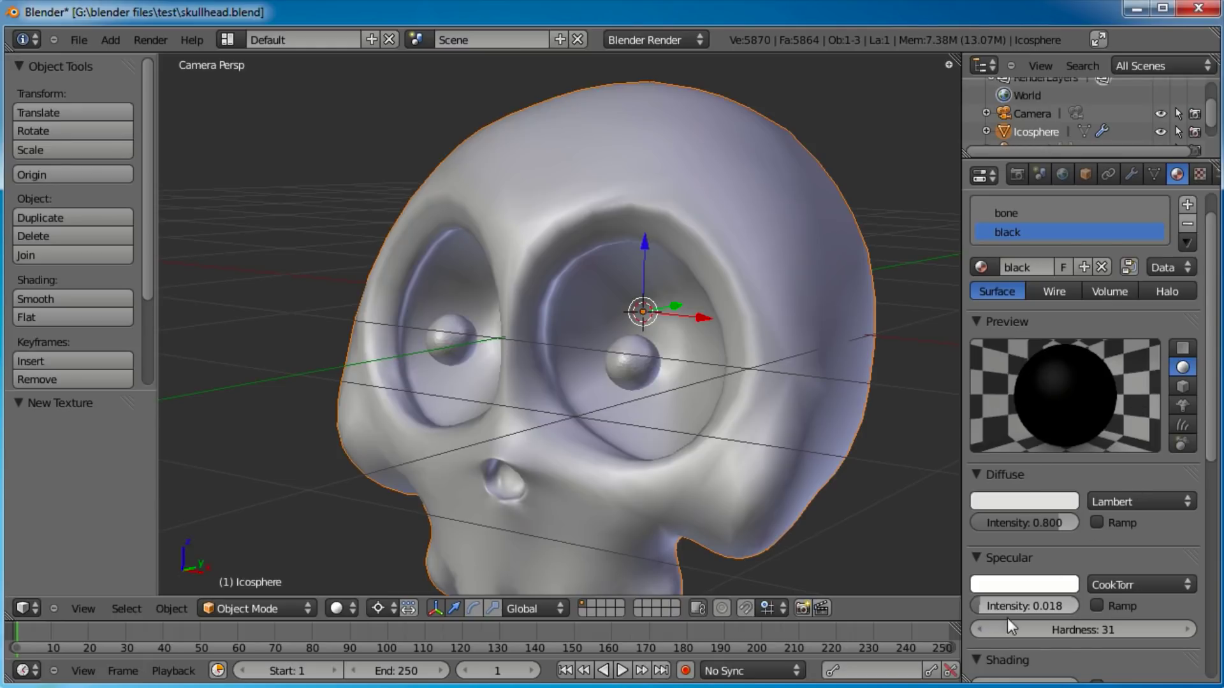
left_click_drag(1057, 632, 1027, 632)
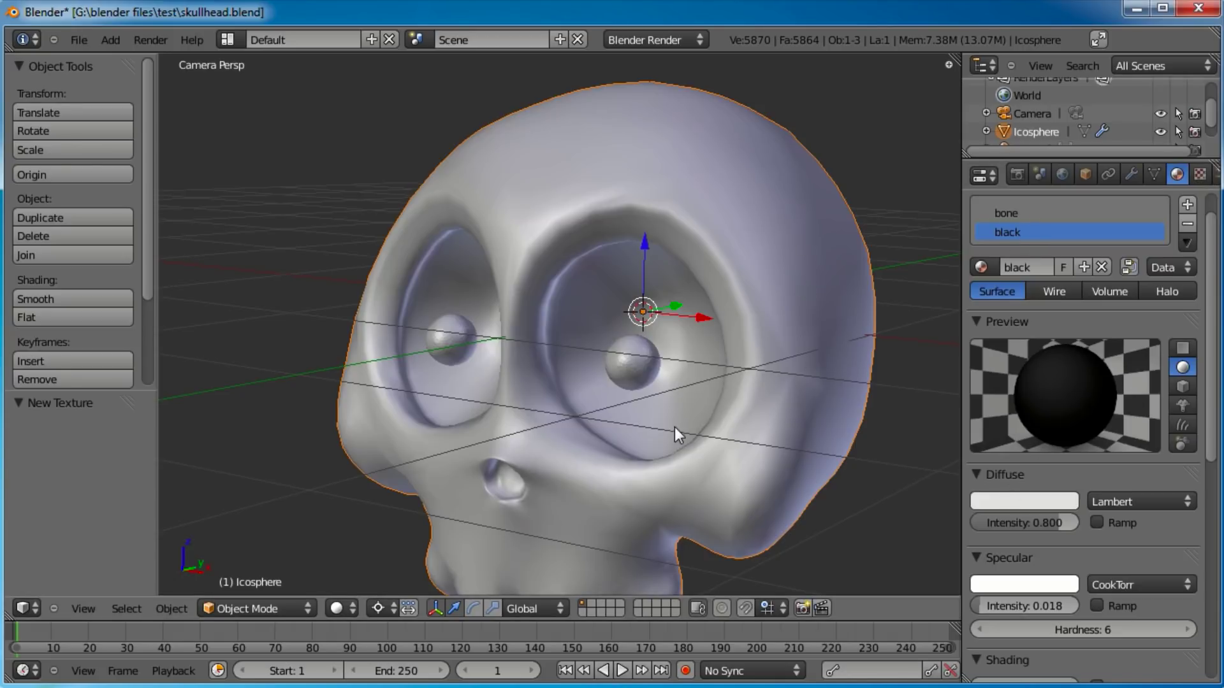
Select the inner faces of the skull's eye socket in Edit Mode, without the eye sphere, and assign the black material to them
key("Tab")
scroll(594, 246, "up", 4)
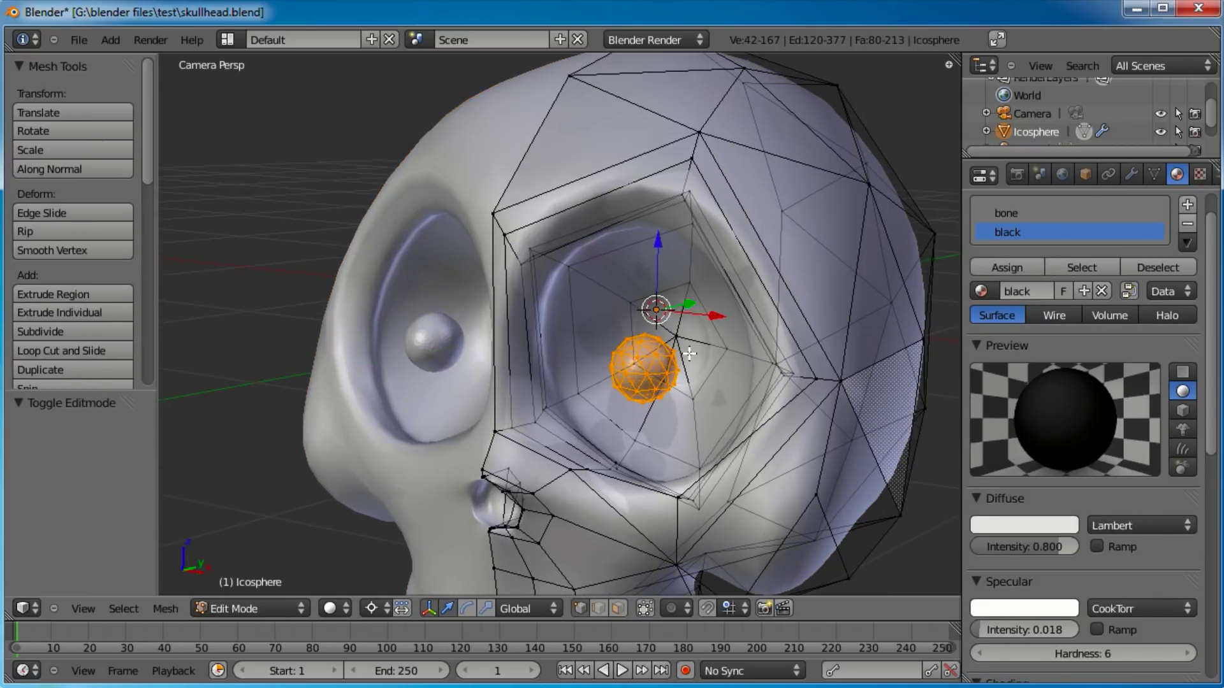
key("a")
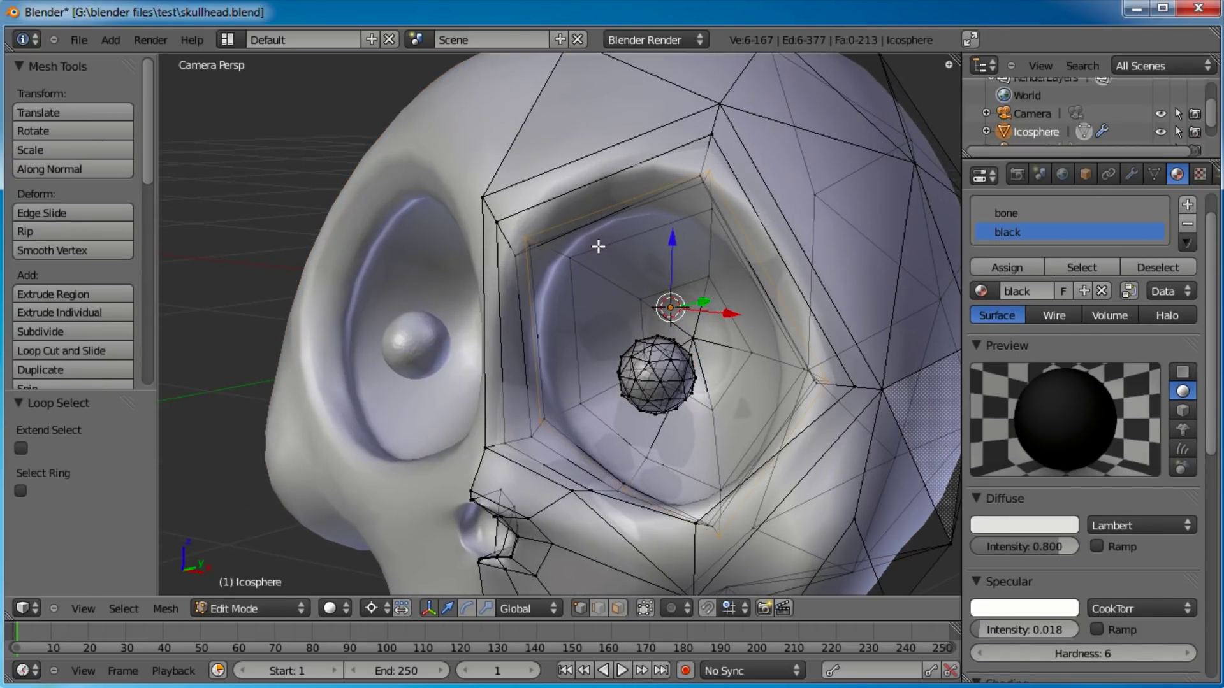
left_click(598, 246, "alt")
left_click(668, 288, "alt+shift")
left_click(707, 332, "alt+shift")
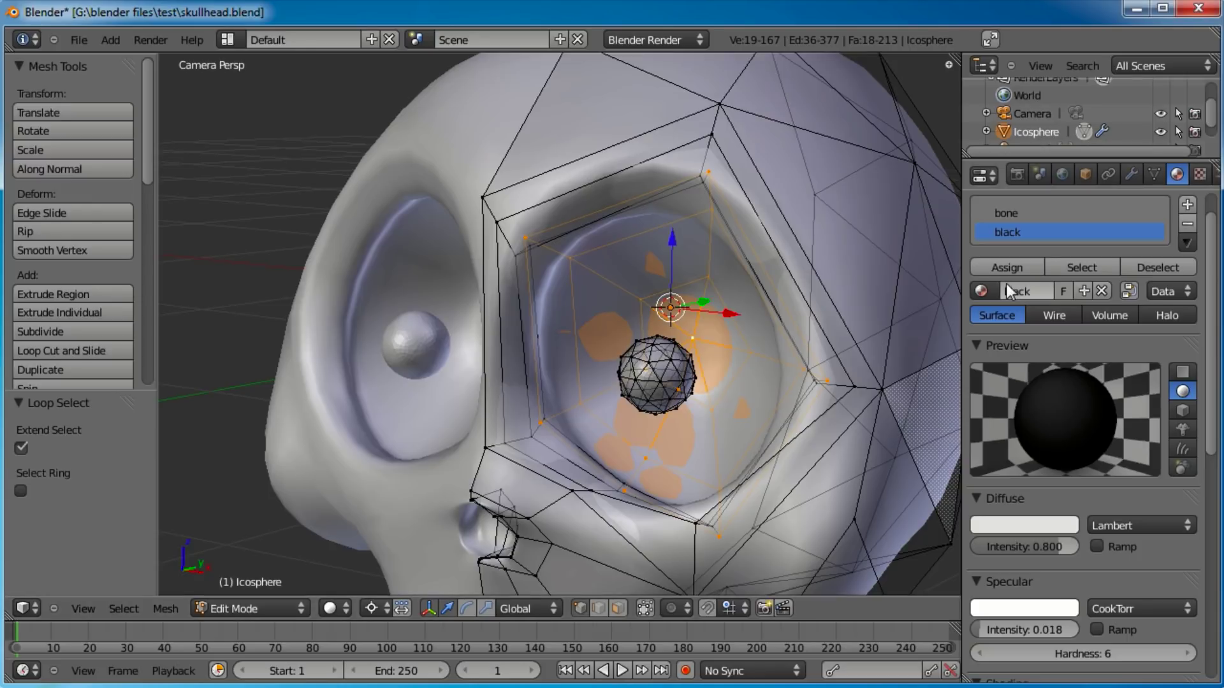
left_click(1011, 265)
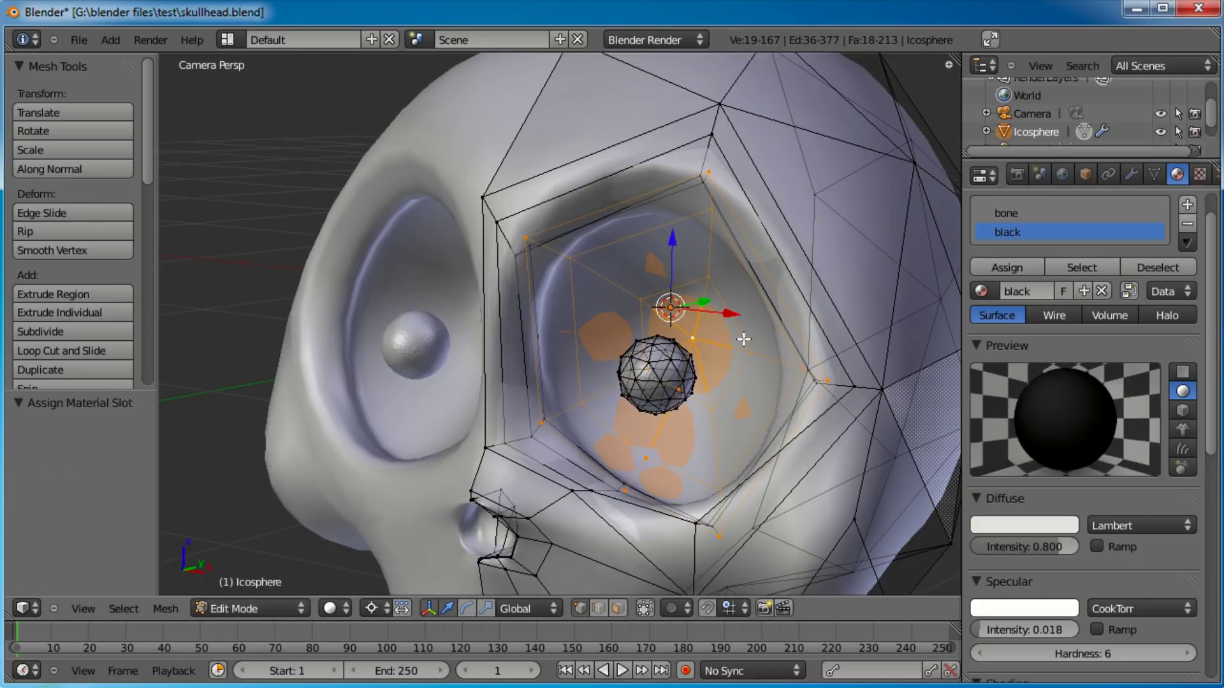
scroll(651, 341, "down", 1)
middle_click_drag(681, 370, 676, 323, "shift")
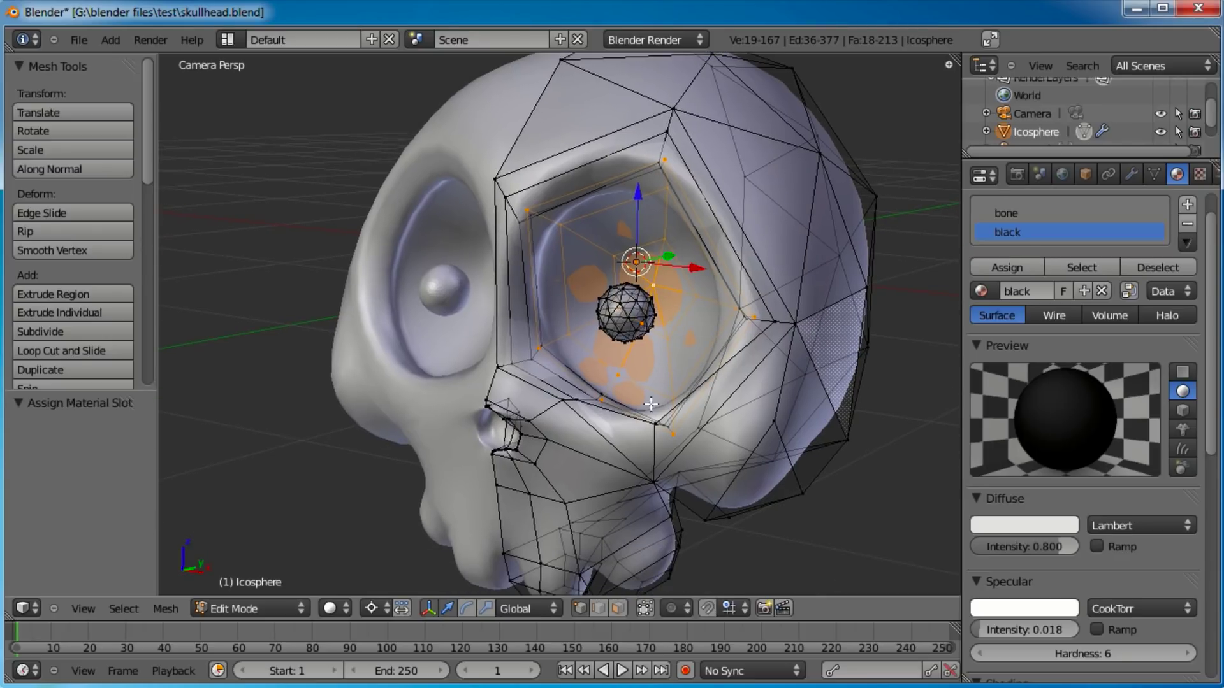
key("Tab")
scroll(647, 228, "down", 5)
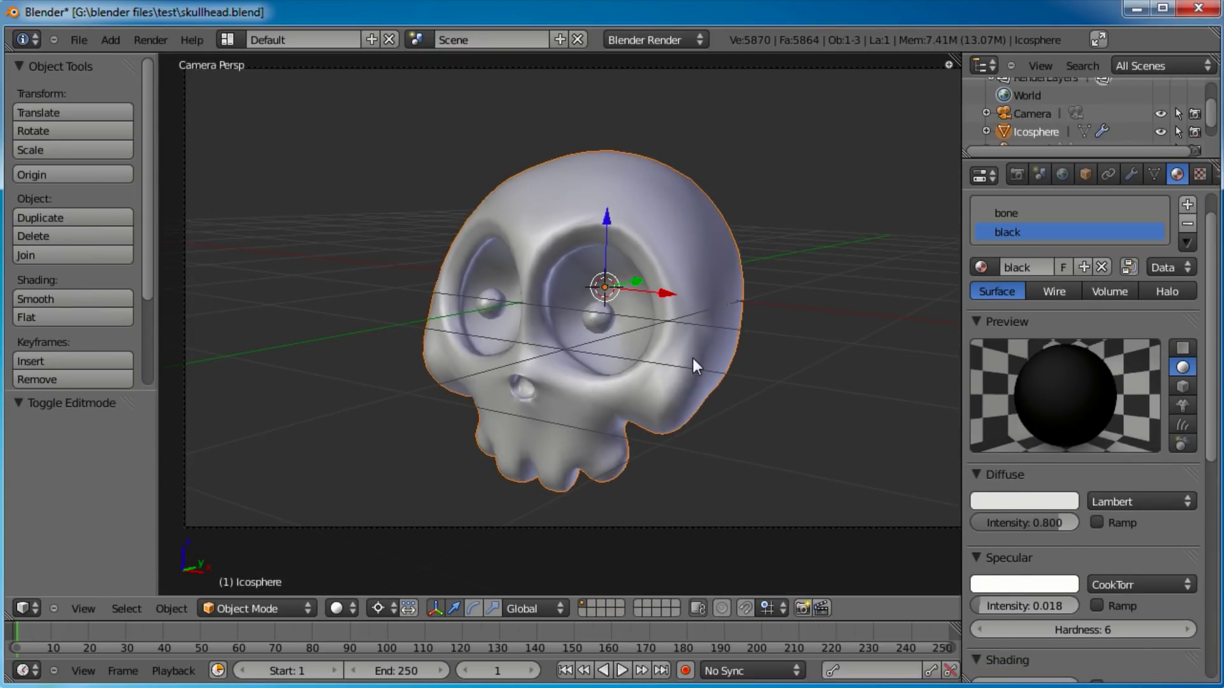
Darken the black material's diffuse color to a dark grey
scroll(696, 351, "up", 2)
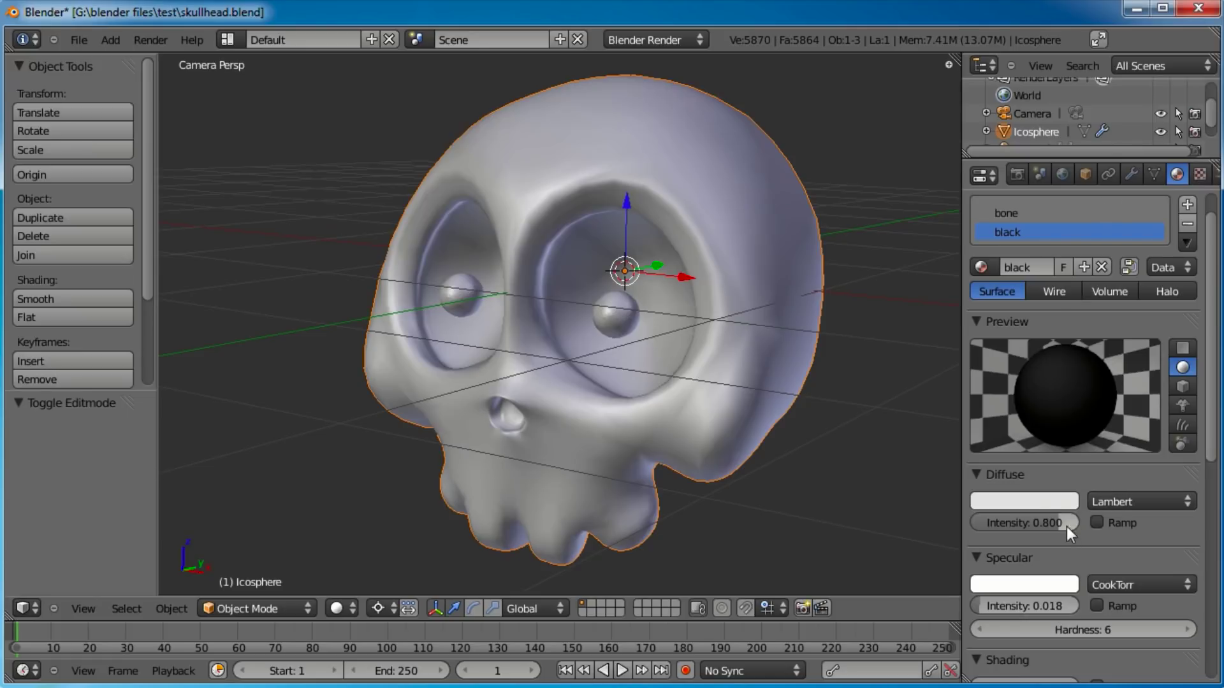
left_click(1029, 502)
left_click(1059, 498)
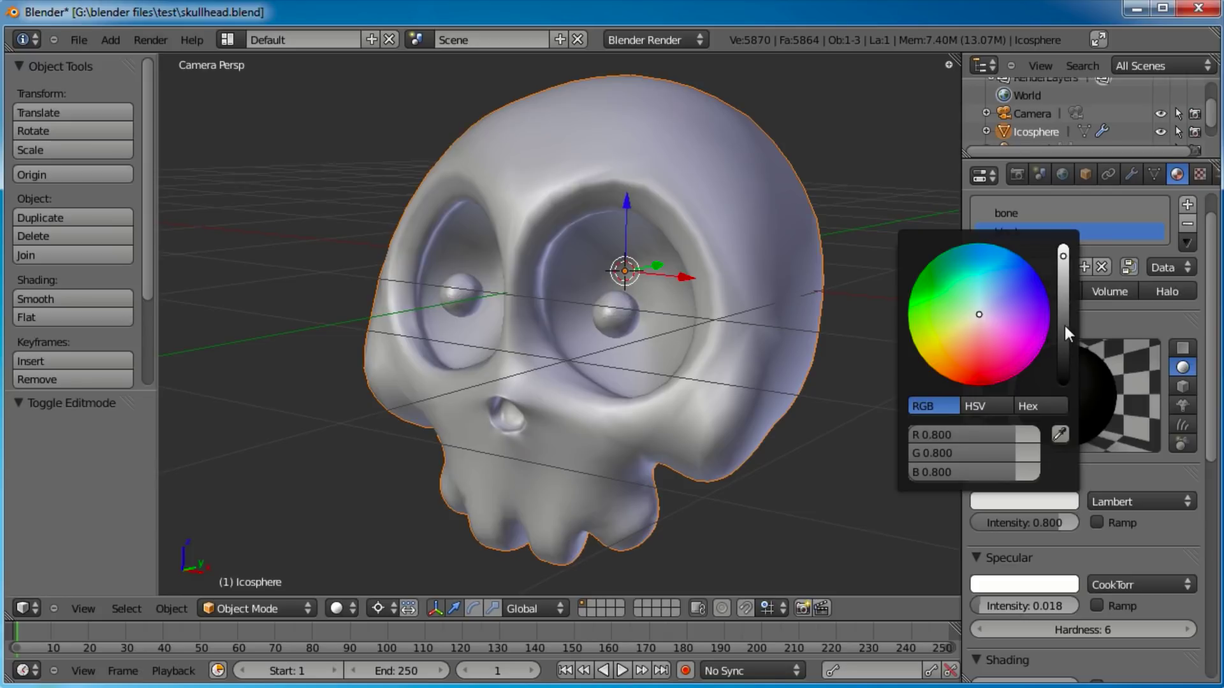
left_click_drag(1062, 269, 1062, 343)
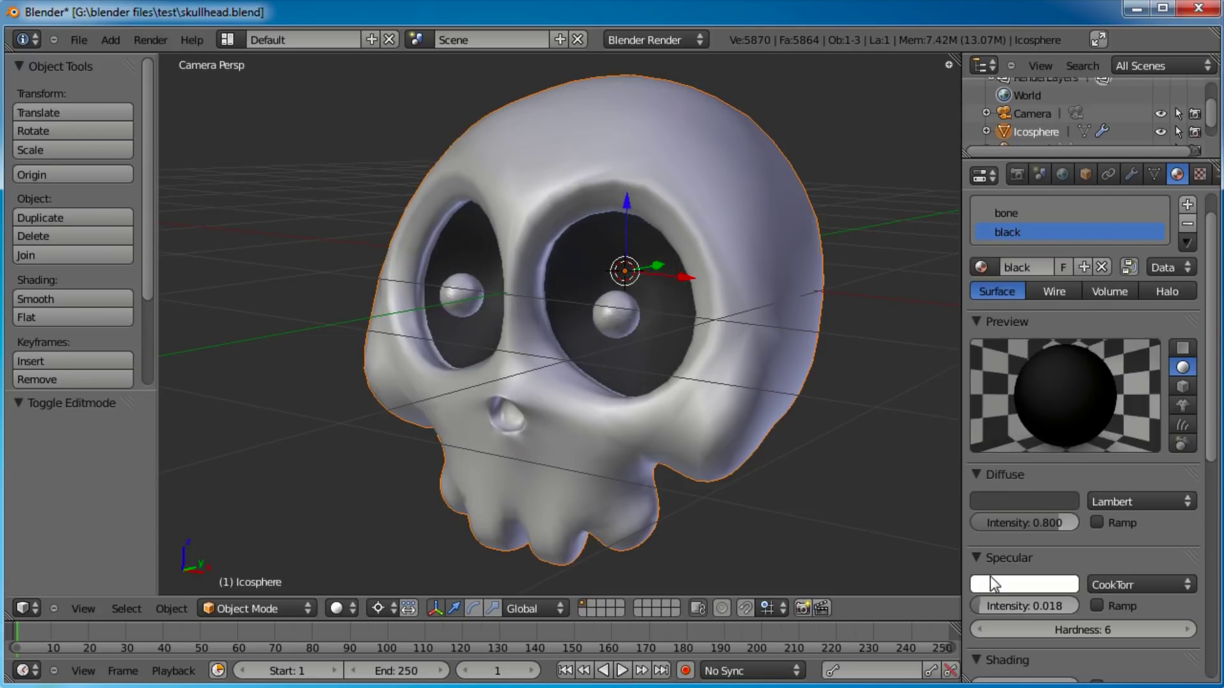
Select the inner faces of the nose cavity in Edit Mode and assign the black material to them
key("Tab")
scroll(490, 452, "up", 5)
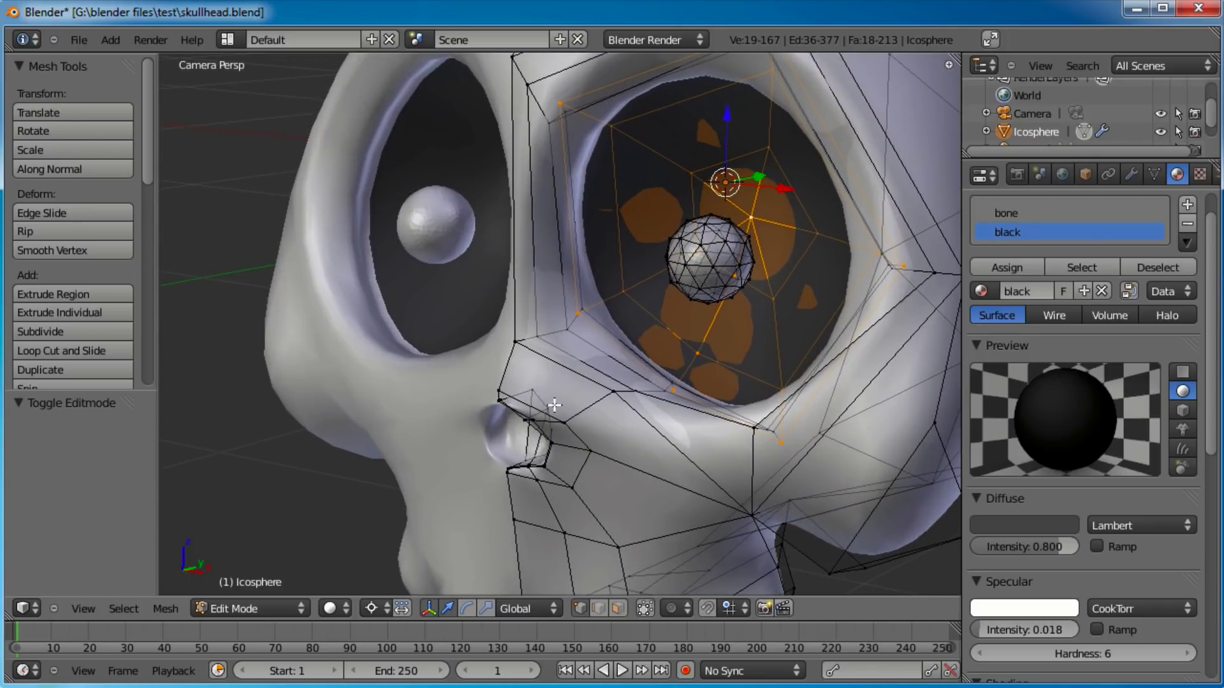
right_click(554, 405, "alt")
key("Home")
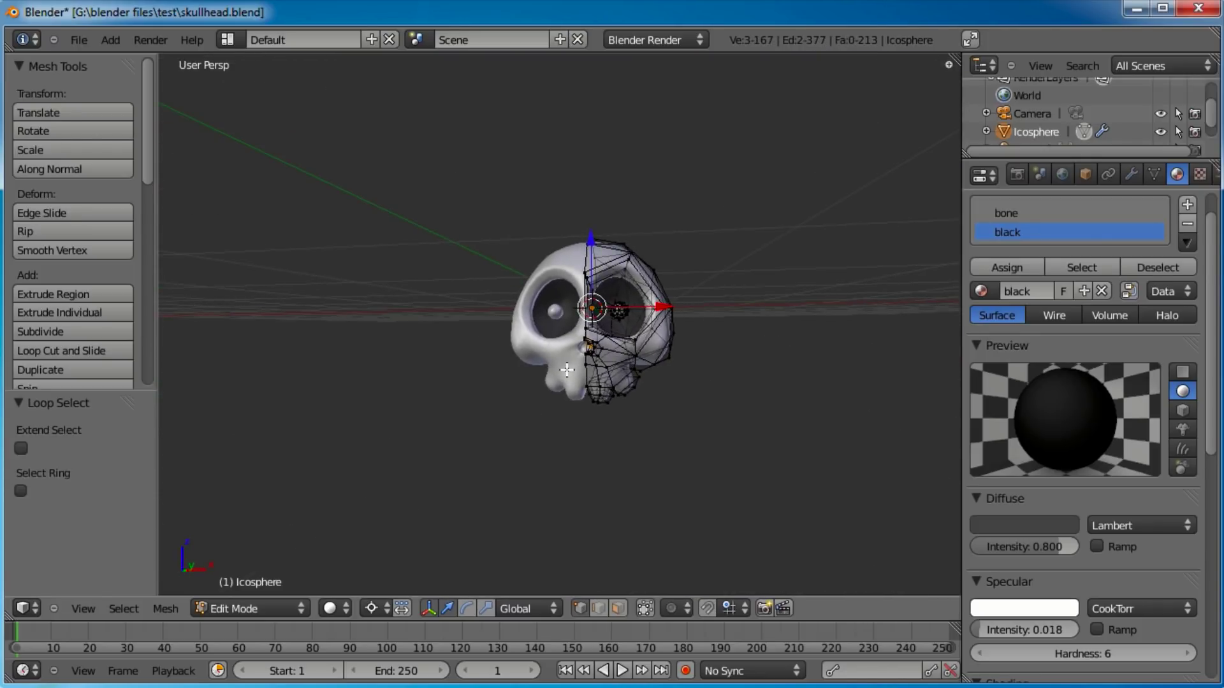
scroll(567, 370, "up", 10)
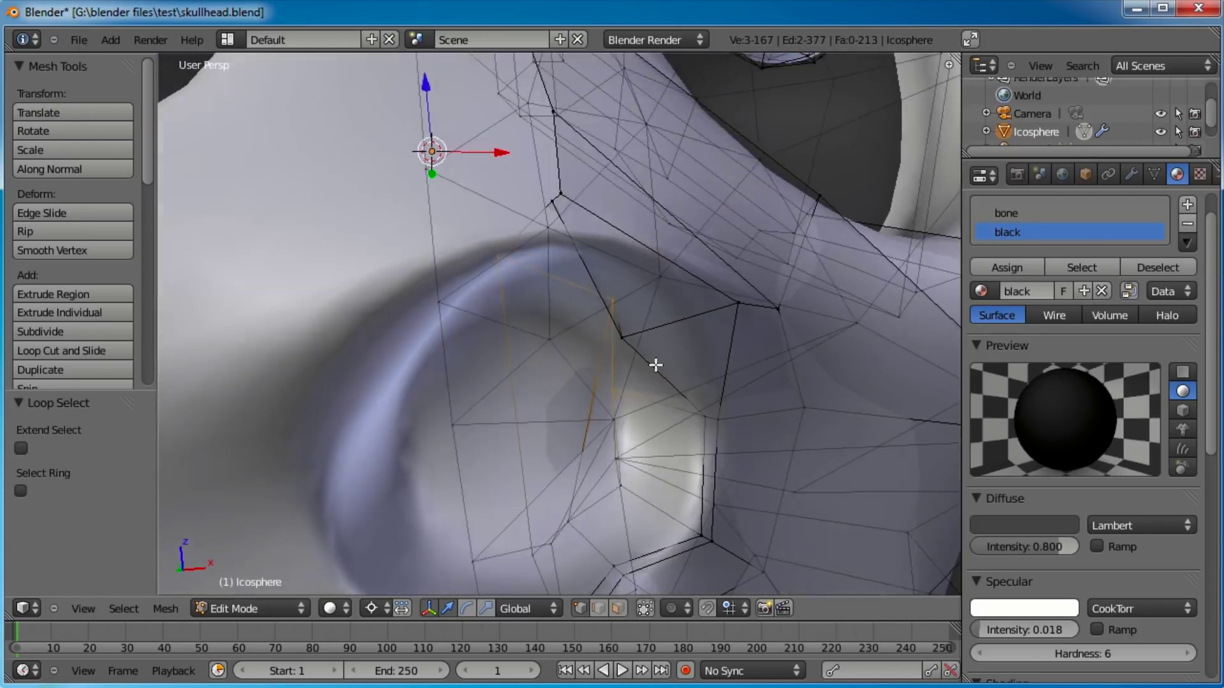
middle_click_drag(656, 365, 715, 457)
right_click(716, 443, "alt+shift")
scroll(644, 440, "down", 2)
middle_click_drag(644, 440, 644, 383)
right_click(511, 464, "shift")
right_click(546, 457, "shift")
left_click(996, 269)
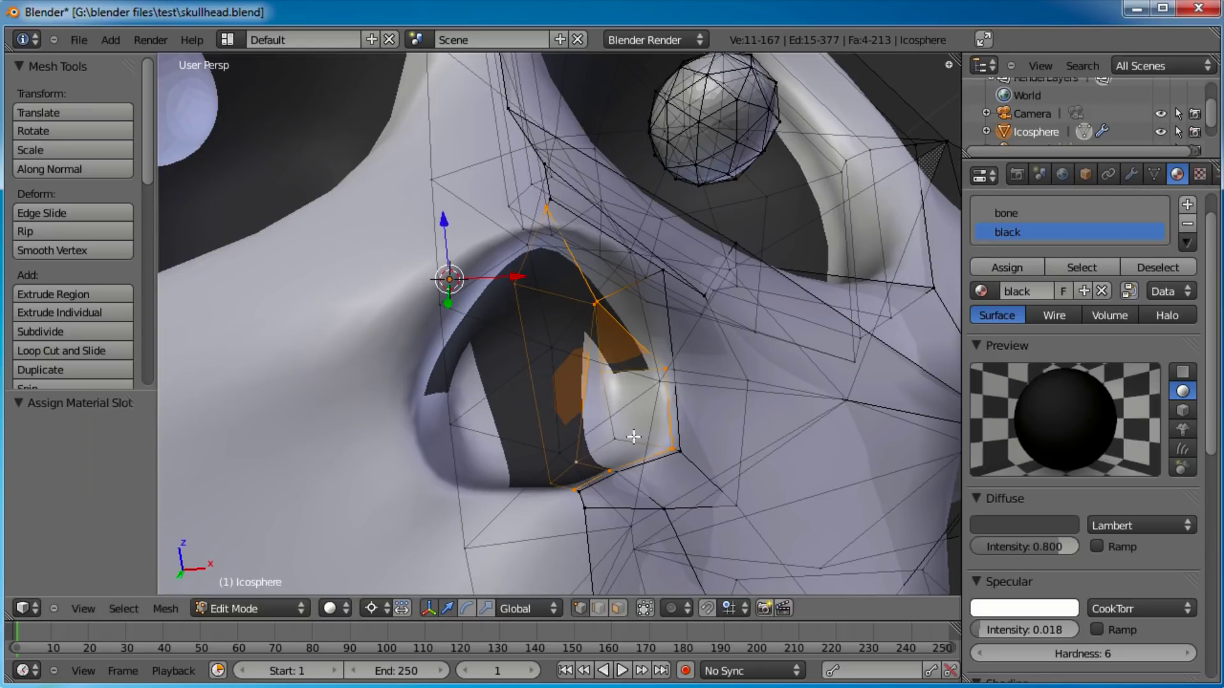
Add the remaining pale faces inside the nose cavity to the selection, assign them the black material and return to Object Mode
middle_click_drag(579, 361, 603, 406)
right_click(621, 430, "shift")
middle_click_drag(795, 371, 766, 379)
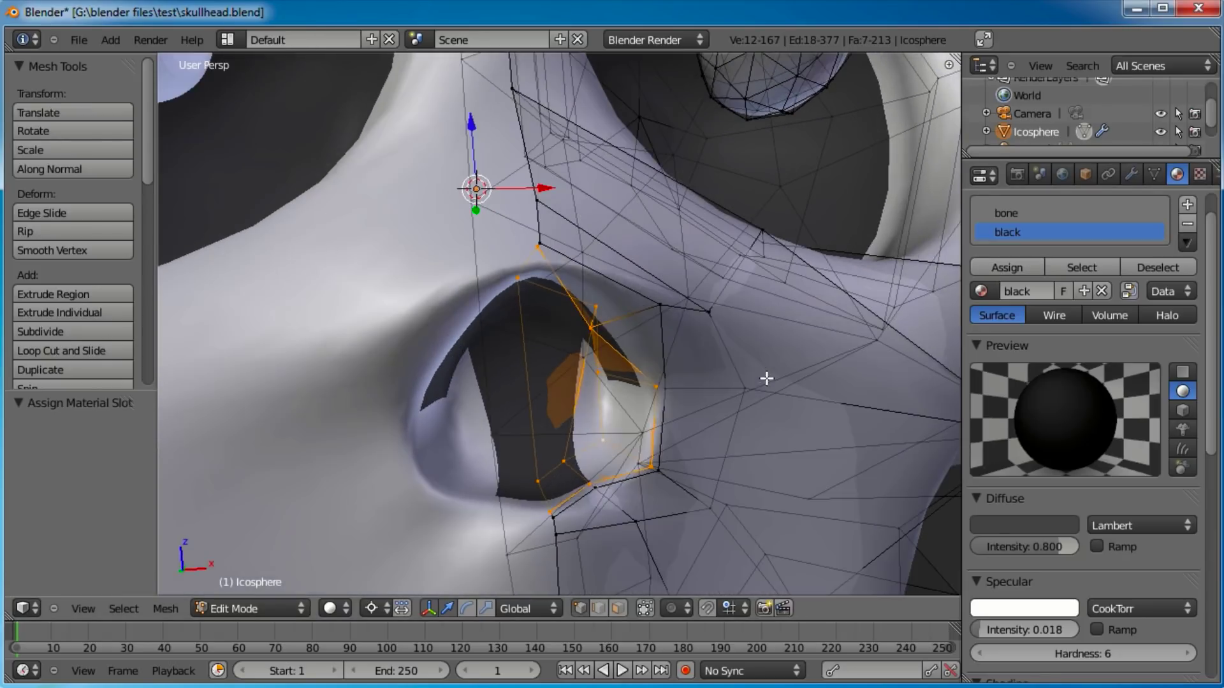
left_click(1007, 267)
scroll(566, 347, "down", 3)
middle_click_drag(565, 347, 572, 395)
key("Tab")
scroll(594, 346, "down", 8)
middle_click_drag(617, 293, 587, 324)
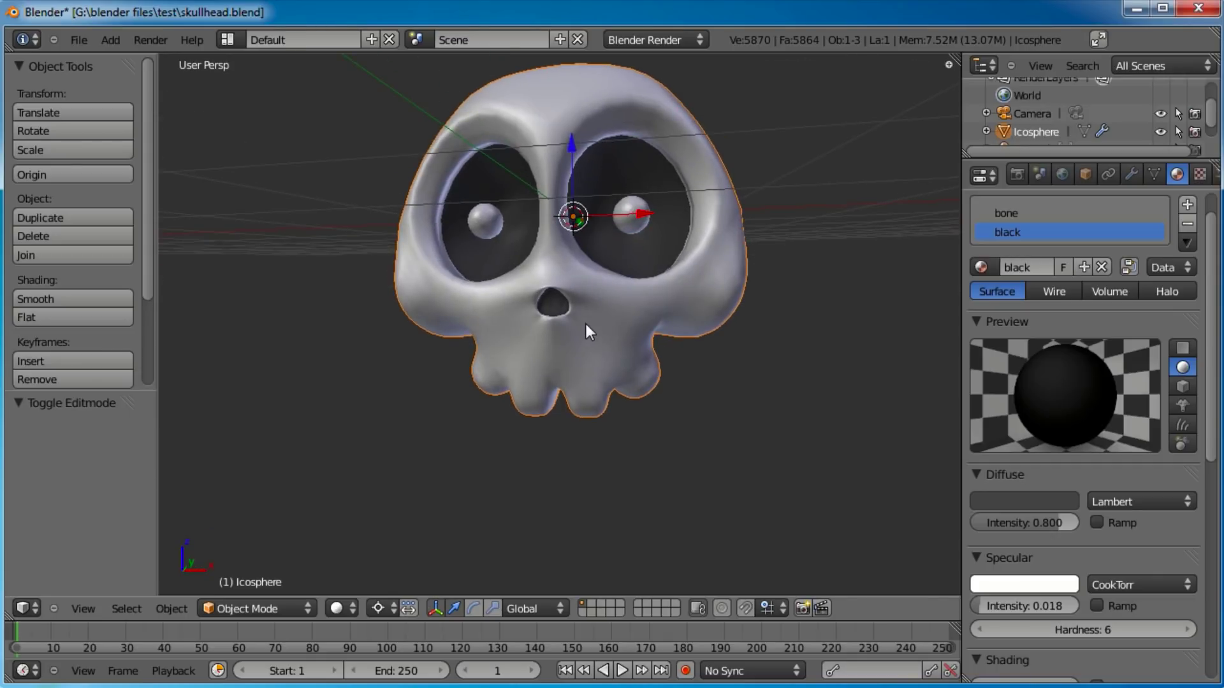
Return to the camera view and render the skull with its black eye sockets and nose
key("KP_0")
scroll(580, 338, "down", 3)
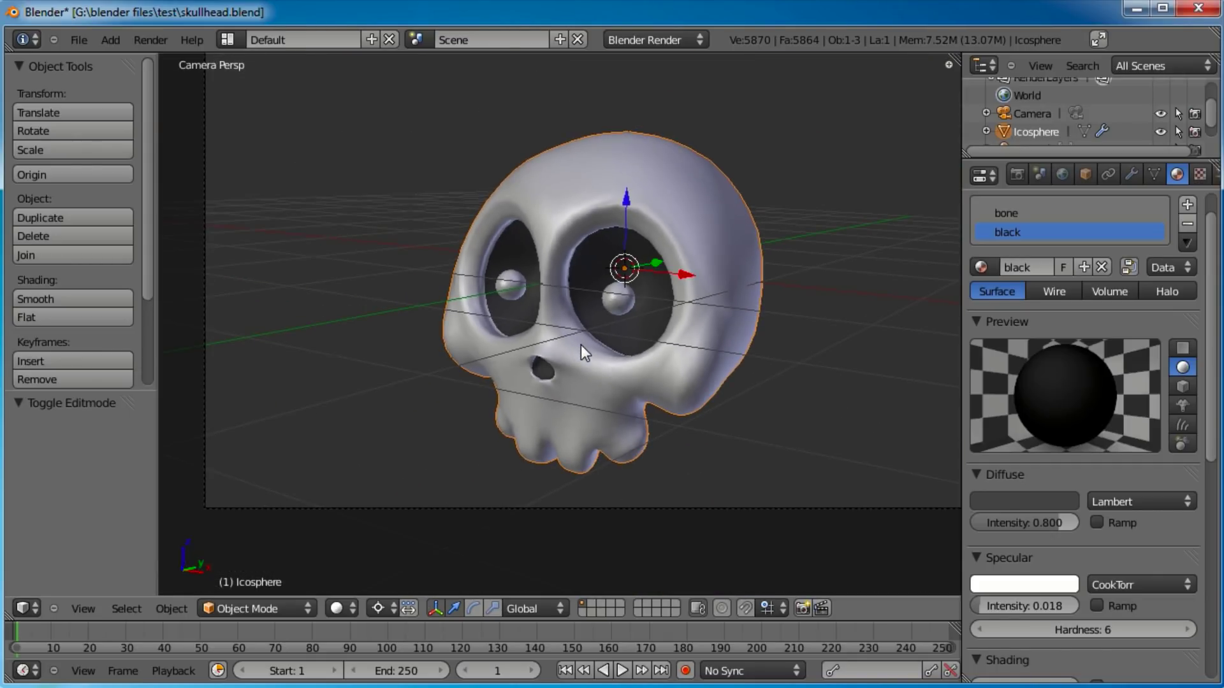
key("F12")
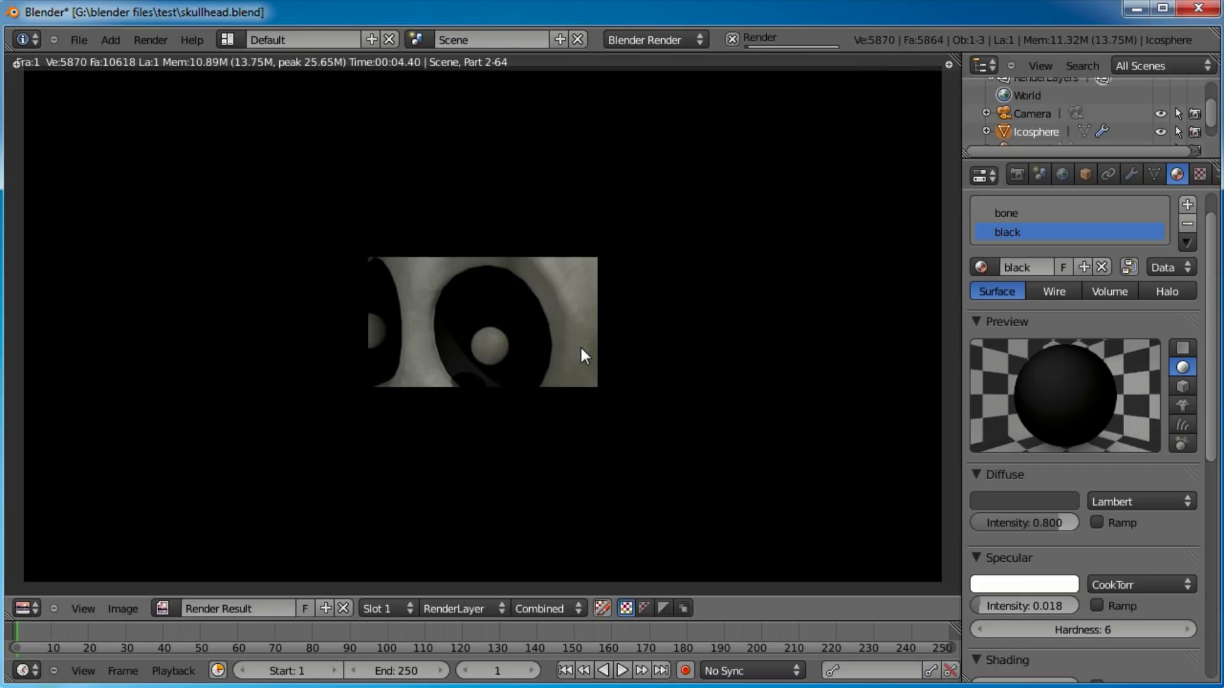